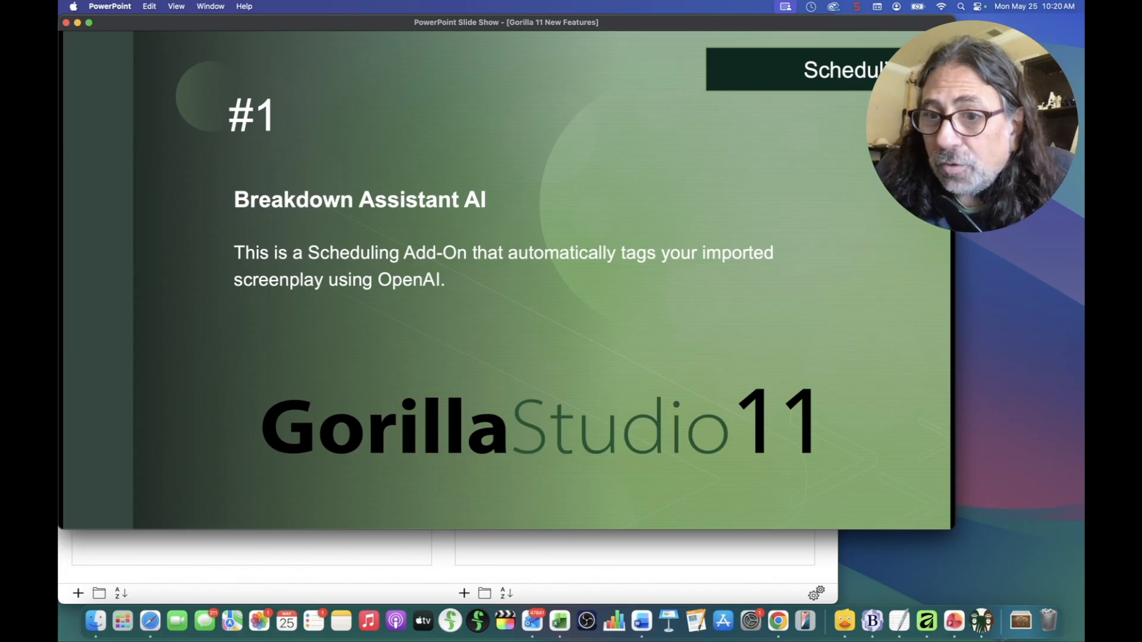
Step: Switch from the PowerPoint slide show to the Gorilla 11 Project Manager window
left_click(704, 553)
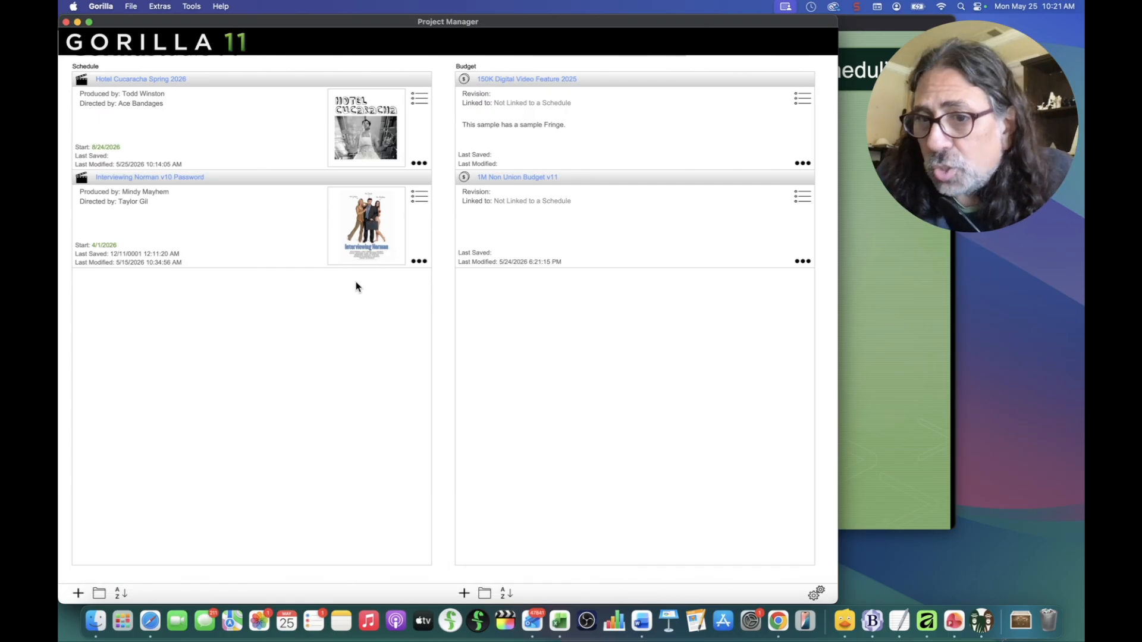
Step: Open the Hotel Cucaracha Spring 2026 schedule and select scene 4, INT. BASEMENT APARTMENT
left_click(120, 79)
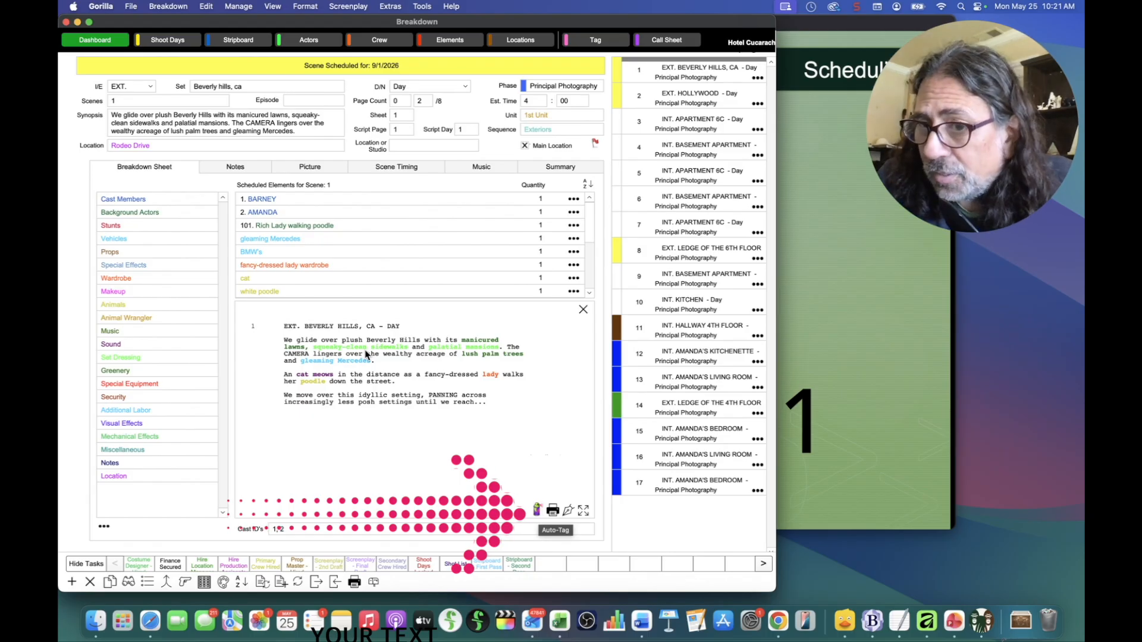
left_click(678, 154)
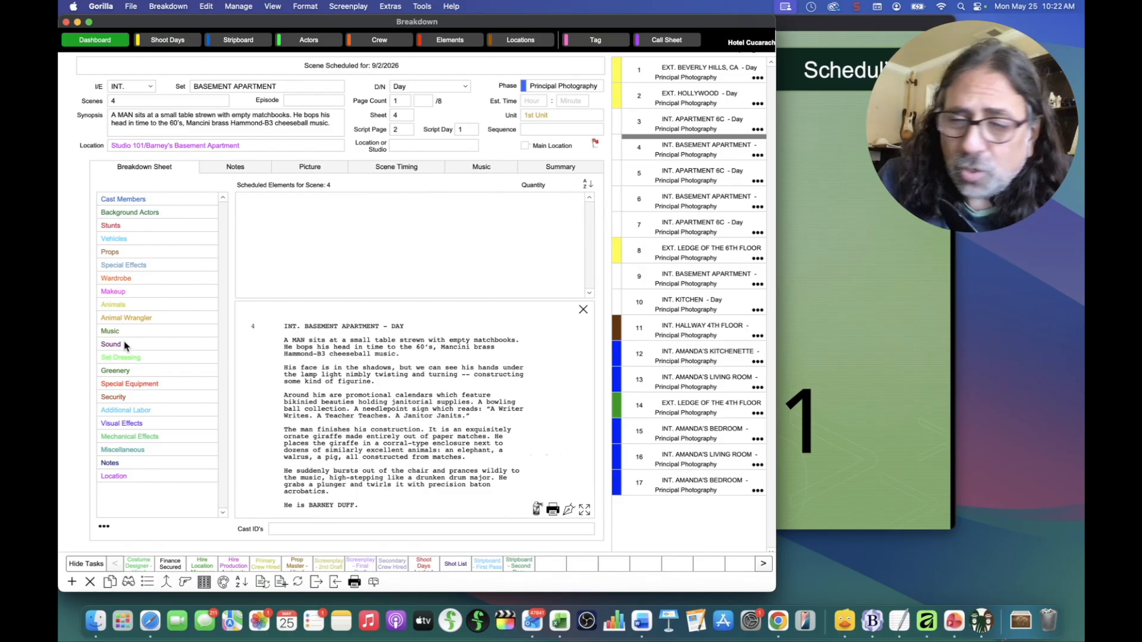
double_click(117, 201)
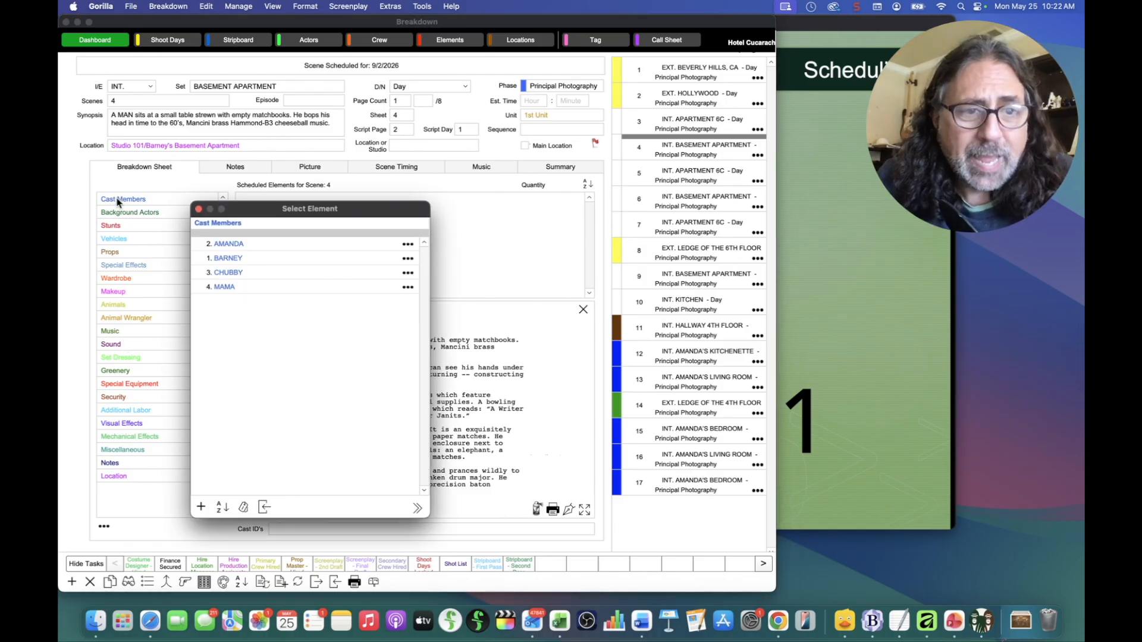
left_click(199, 210)
double_click(119, 253)
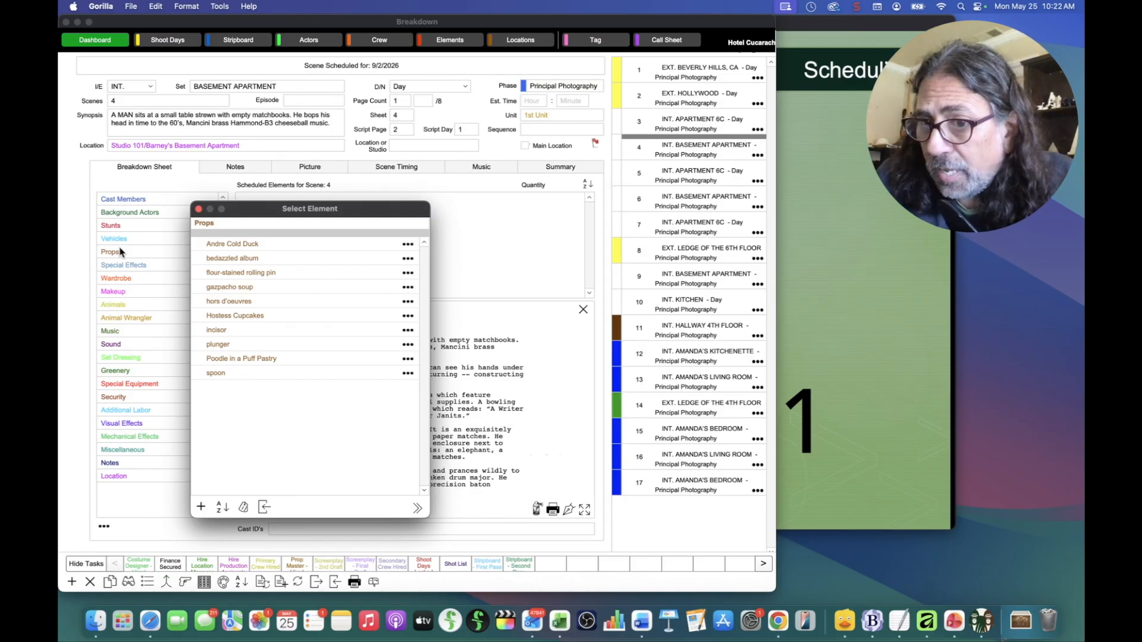
left_click(200, 209)
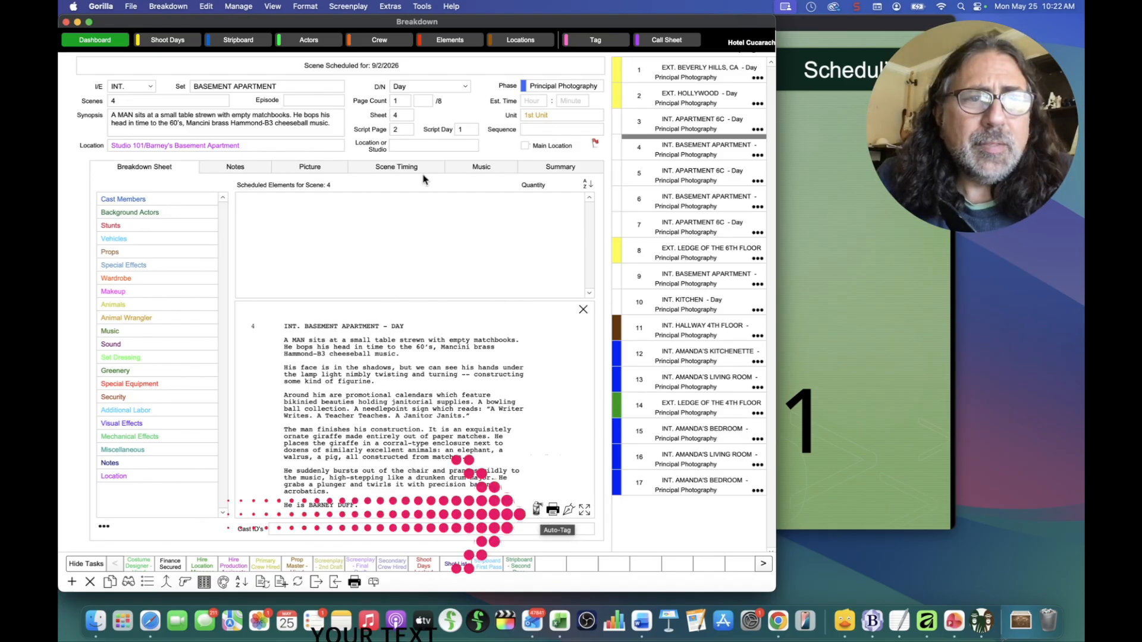
Step: Launch Screenplay > Breakdown Scene with AI for scene 4
left_click(356, 6)
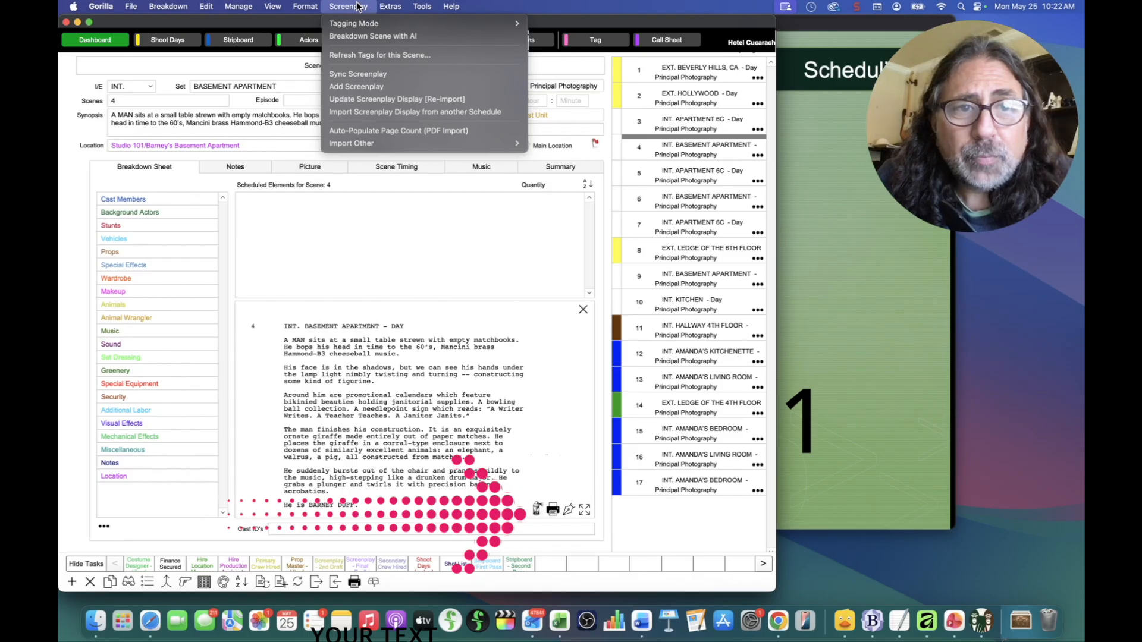
left_click(377, 37)
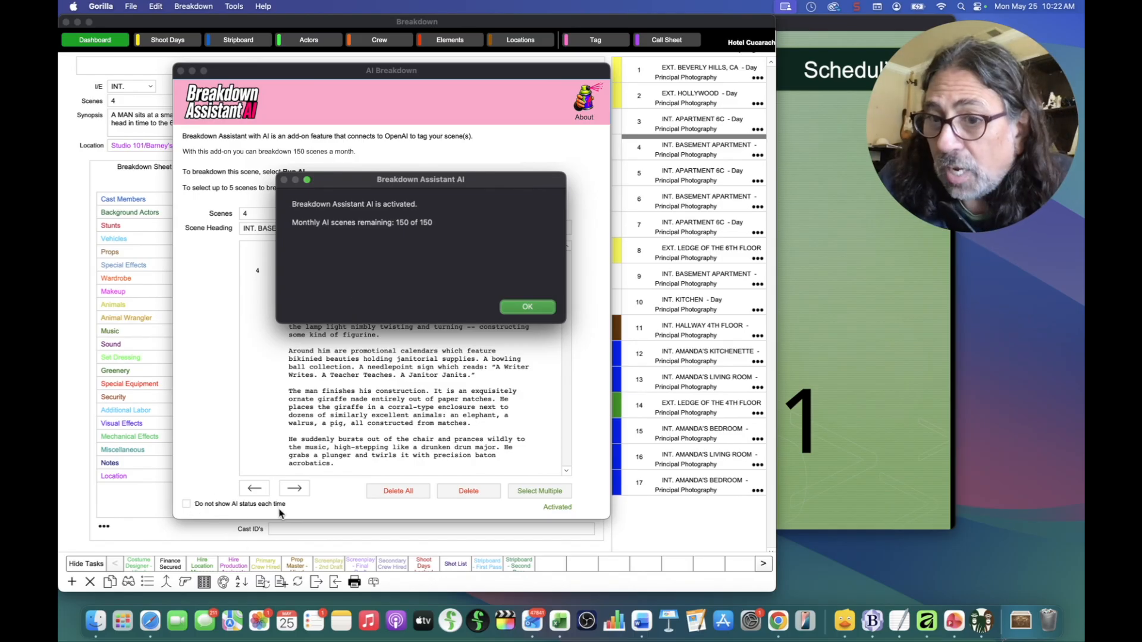
Step: Dismiss the activation notice, then review and close the AI subscription Status and About information
left_click(516, 306)
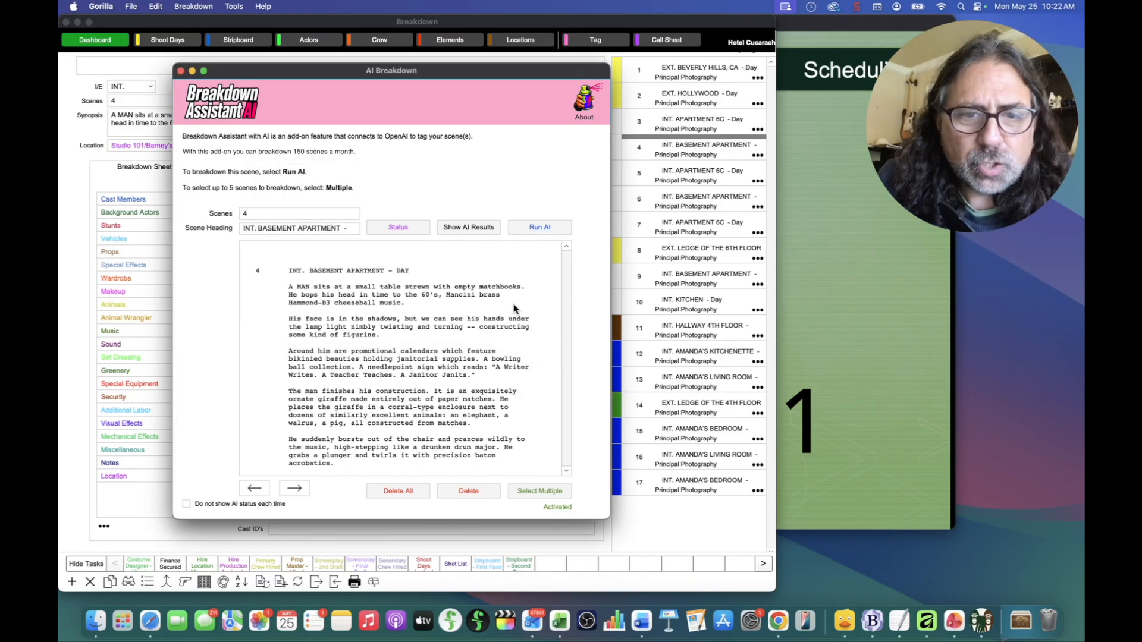
left_click(402, 230)
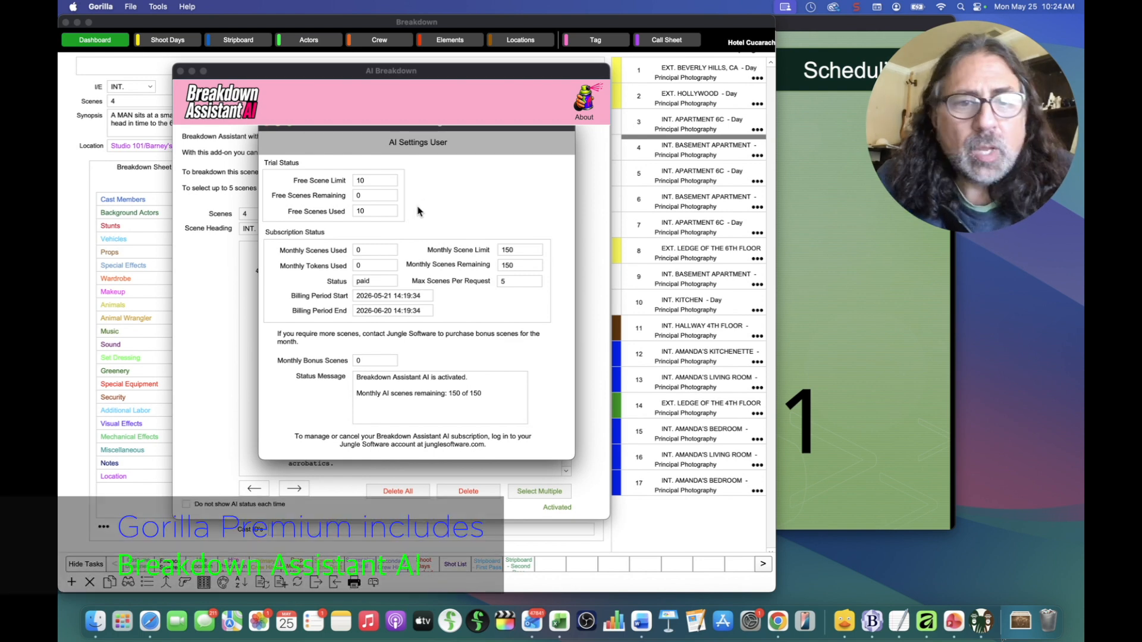
left_click(266, 127)
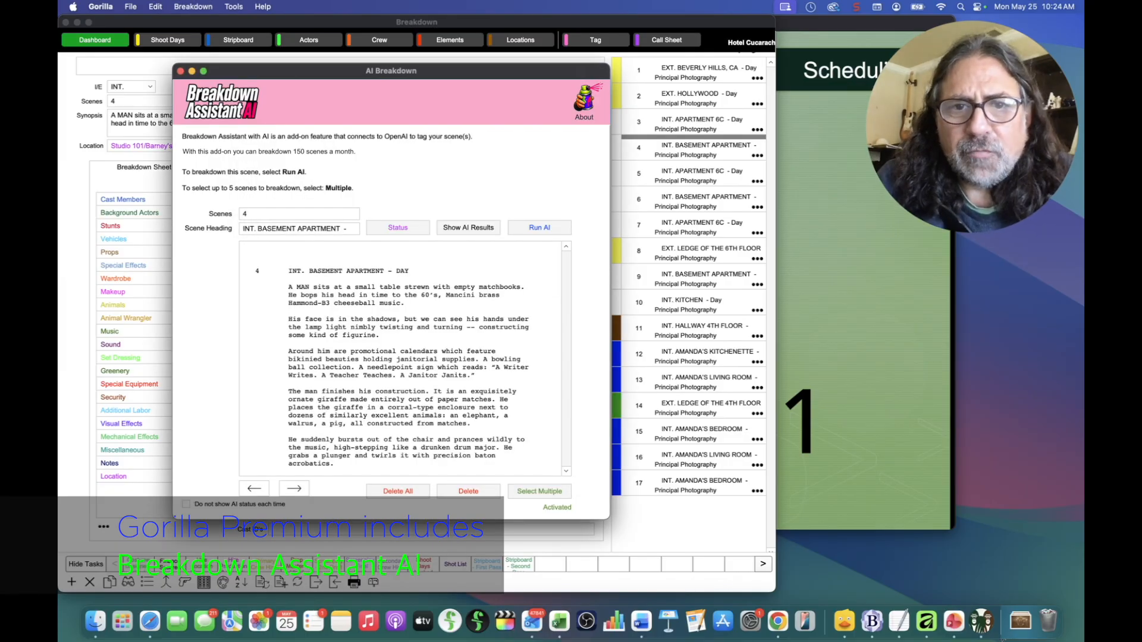
left_click(584, 102)
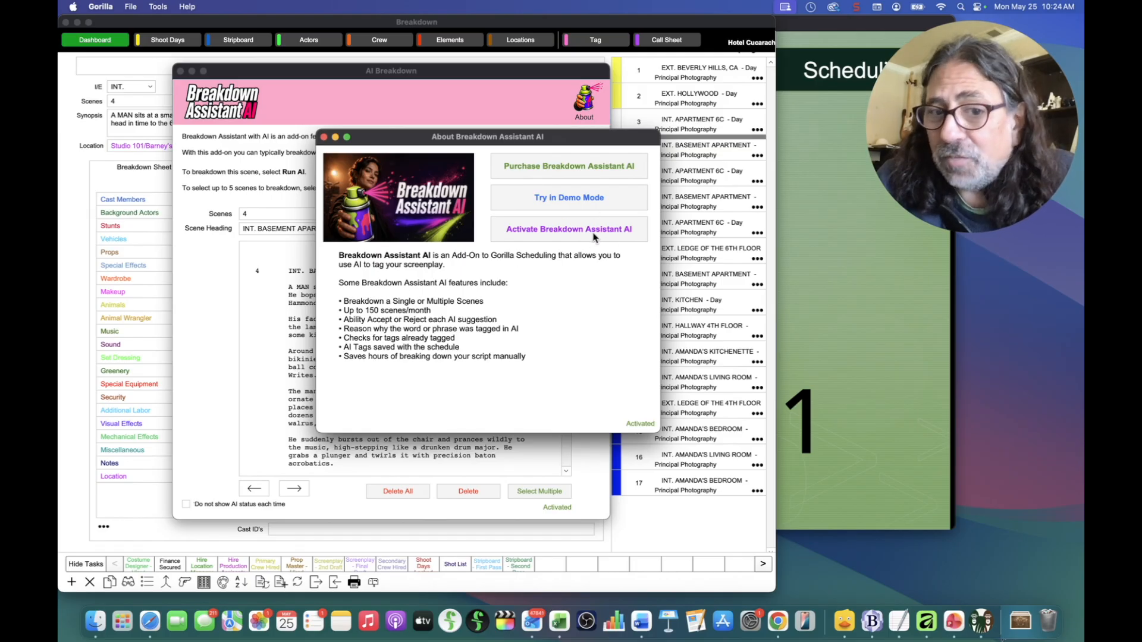
left_click(324, 137)
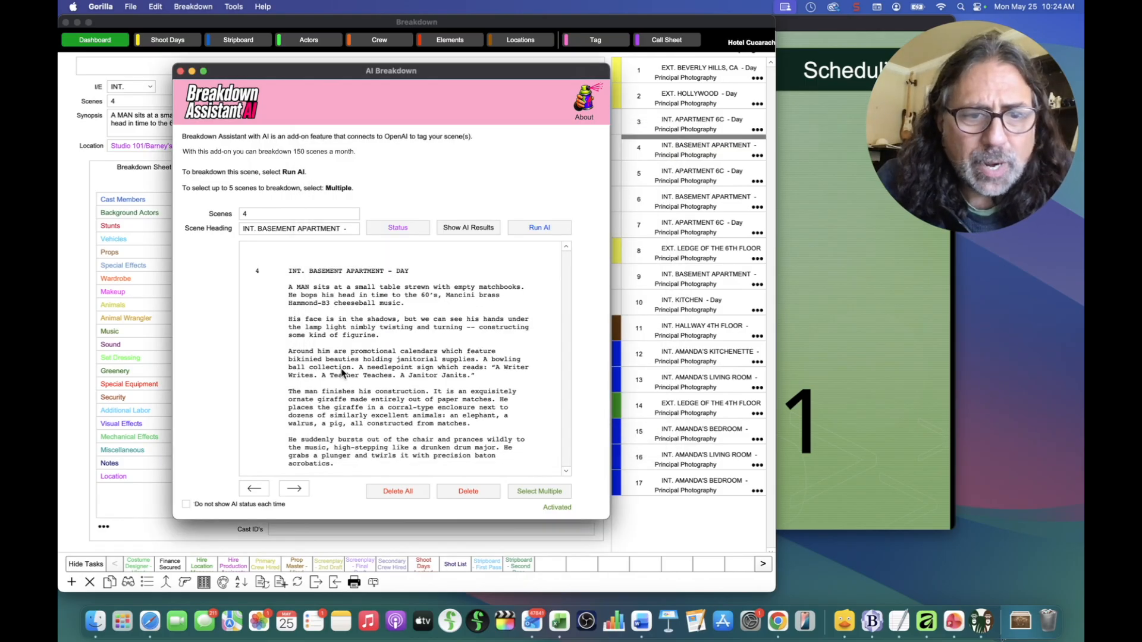
Step: Run AI on scene 4 to generate its 11 tagged element suggestions
left_click(539, 231)
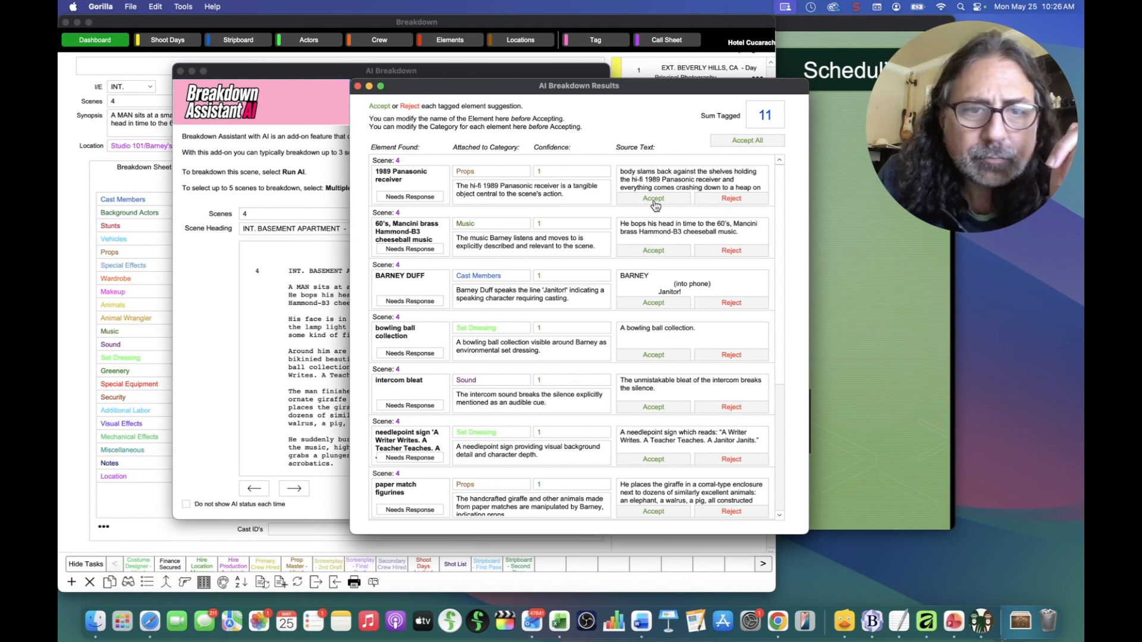
left_click(404, 240)
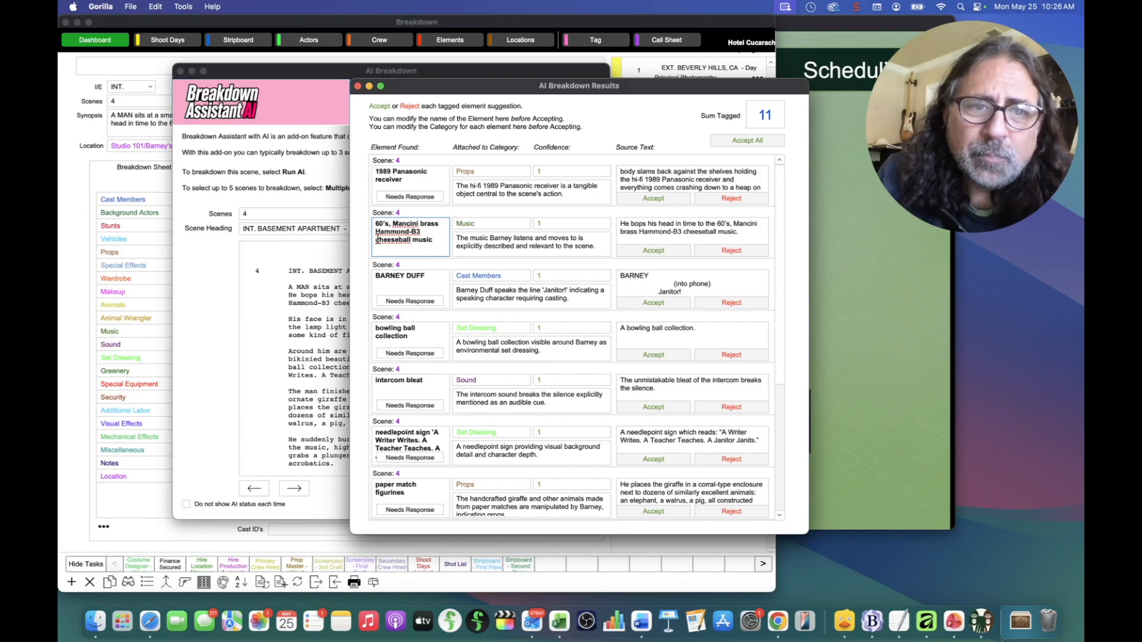
left_click_drag(377, 238, 370, 222)
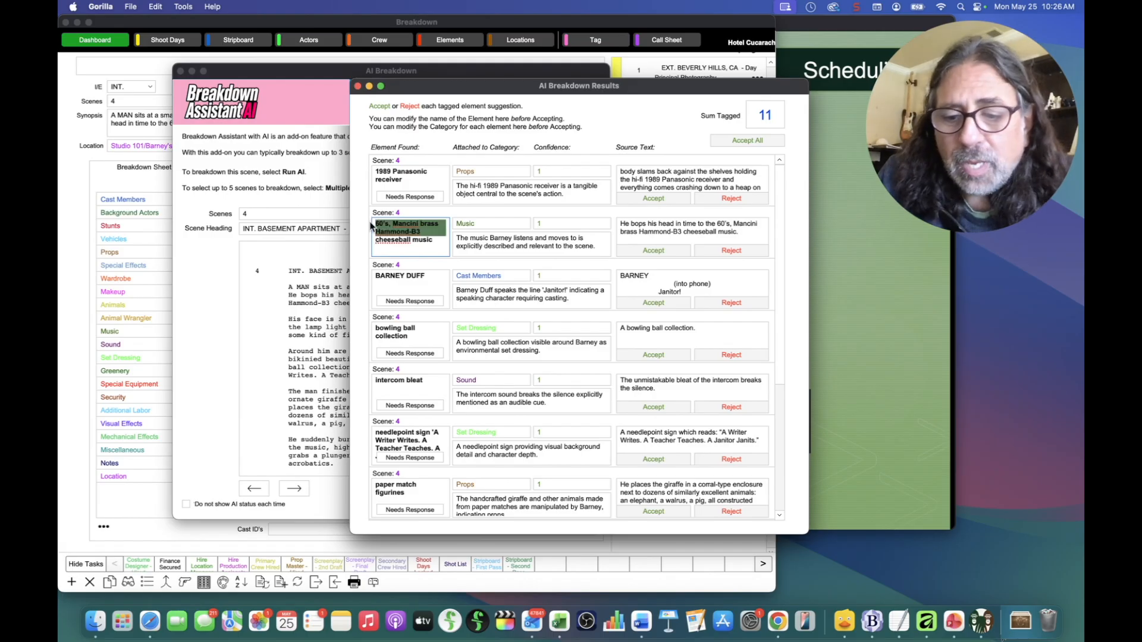
key("BackSpace")
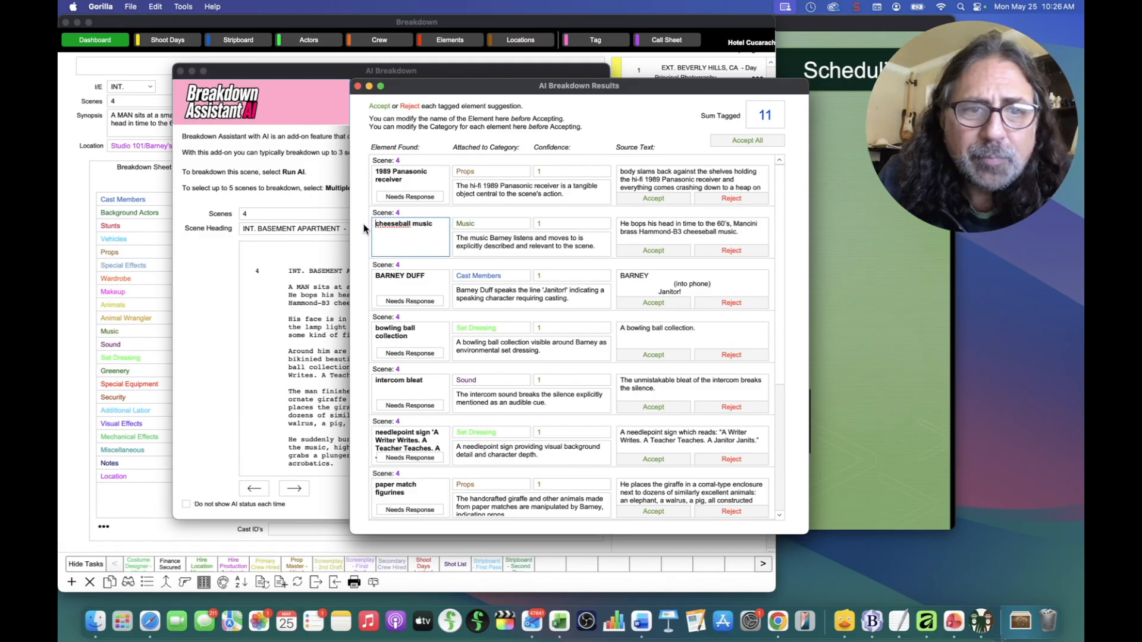
left_click(363, 223)
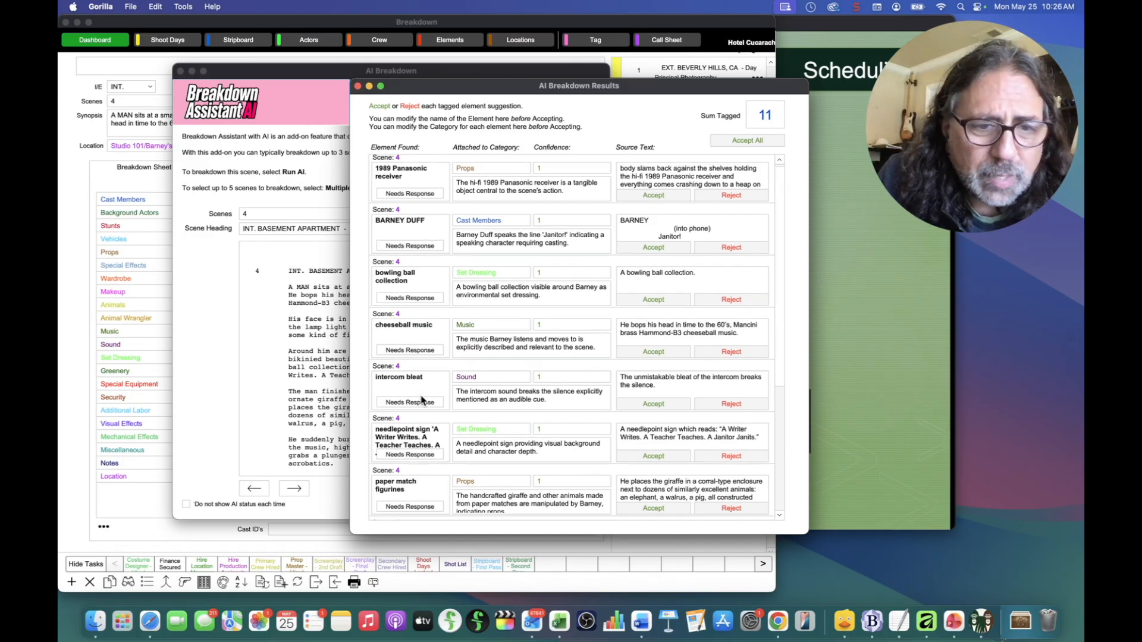
scroll(422, 399, "down", 2)
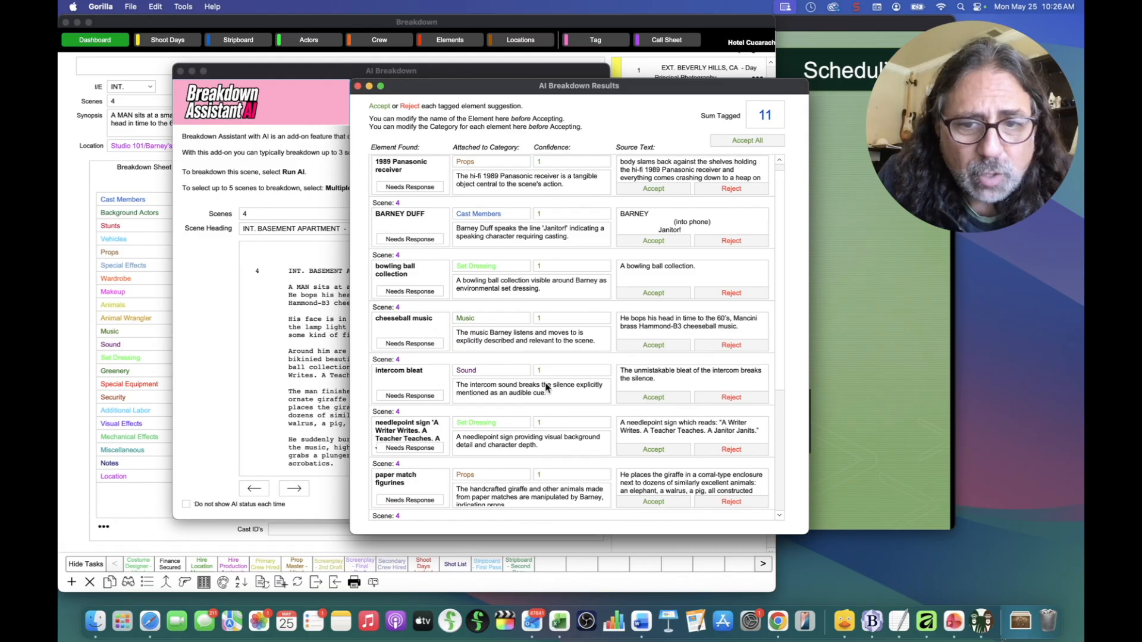
scroll(403, 434, "down", 5)
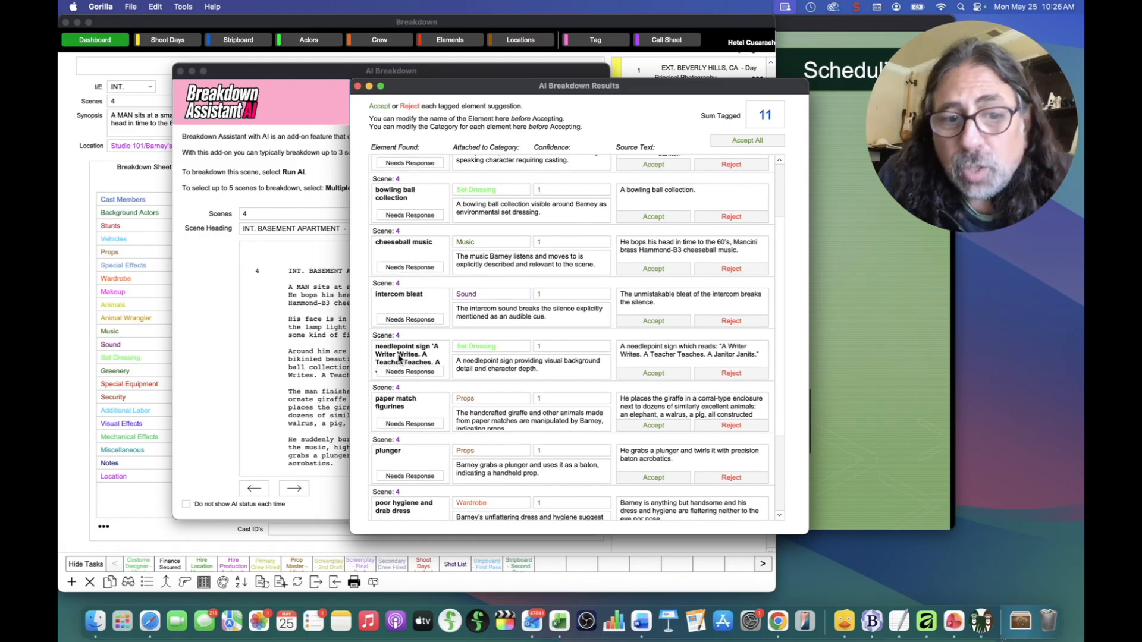
left_click(392, 356)
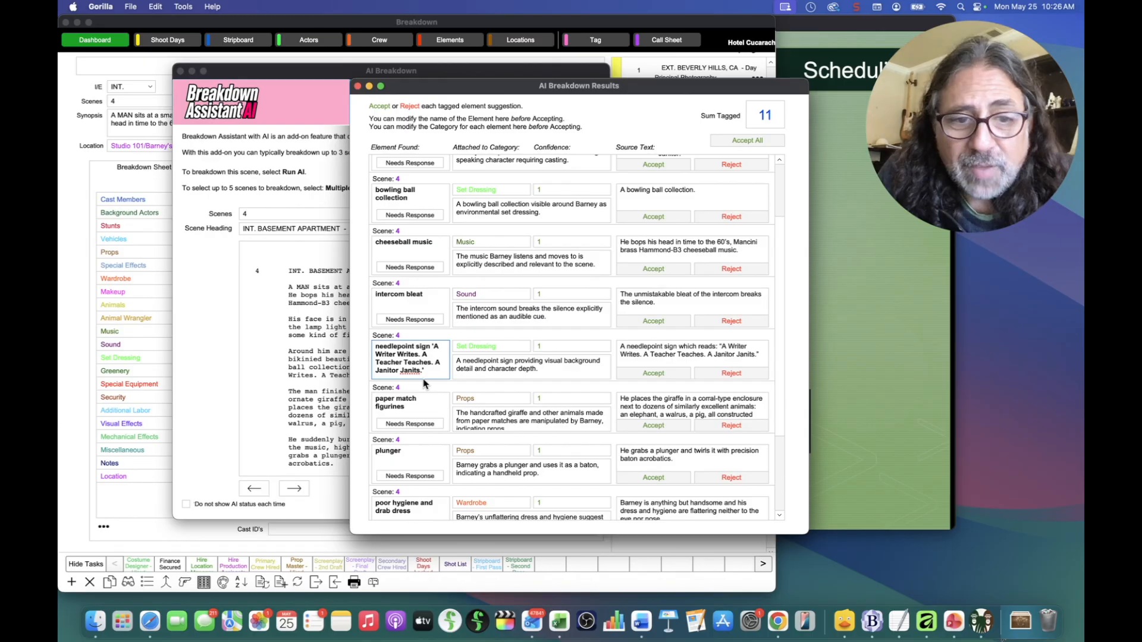
left_click_drag(430, 346, 422, 373)
key("BackSpace")
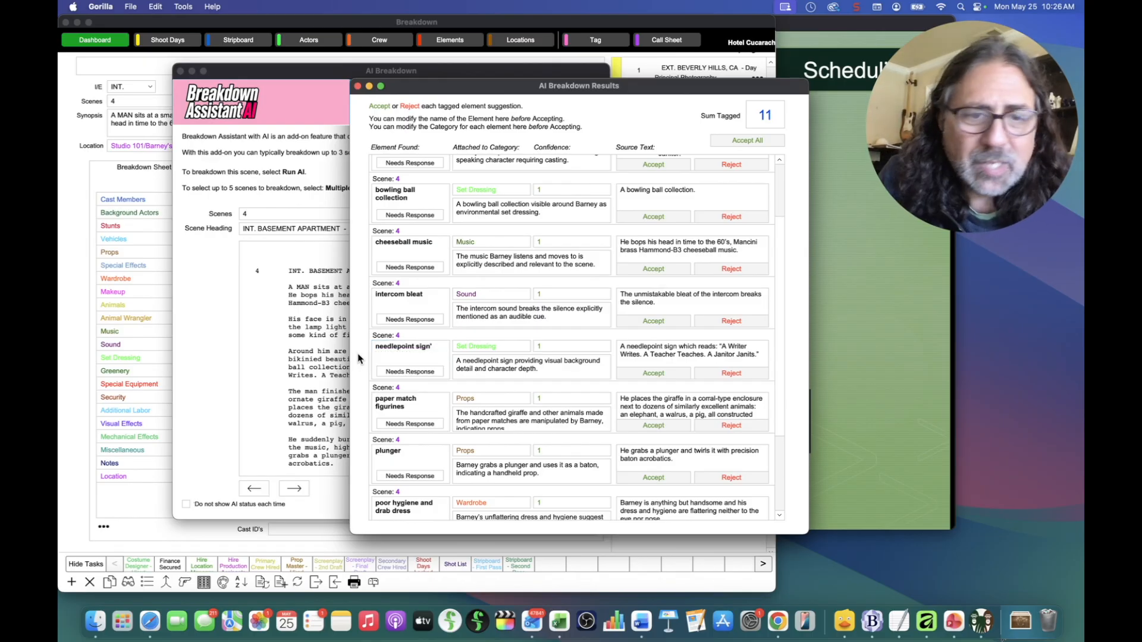
left_click(438, 348)
key("BackSpace")
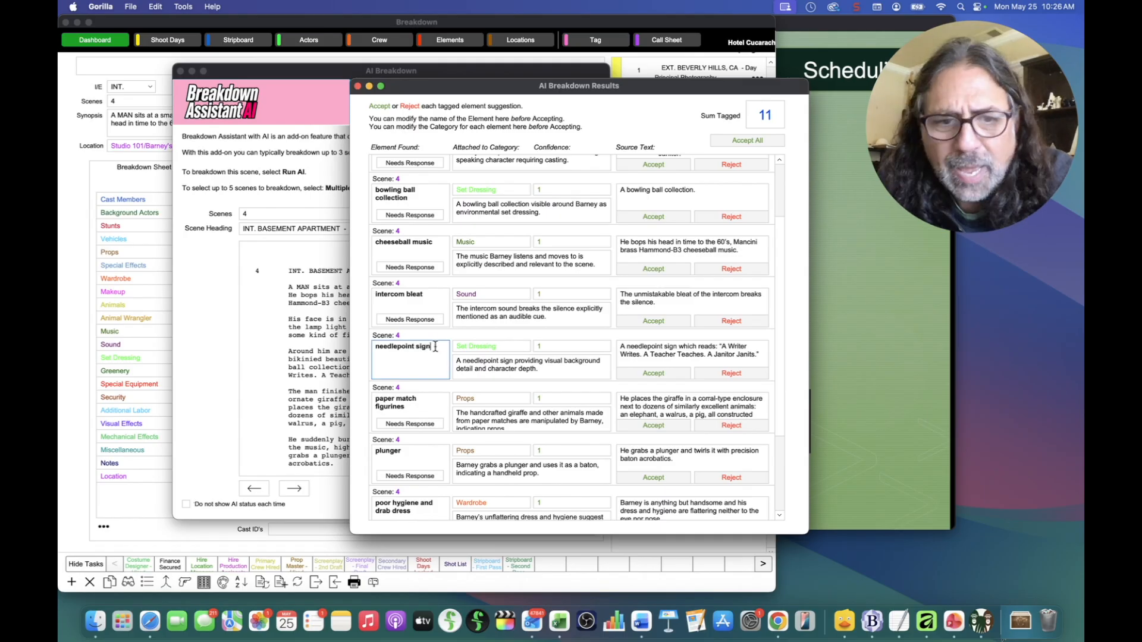
left_click(369, 354)
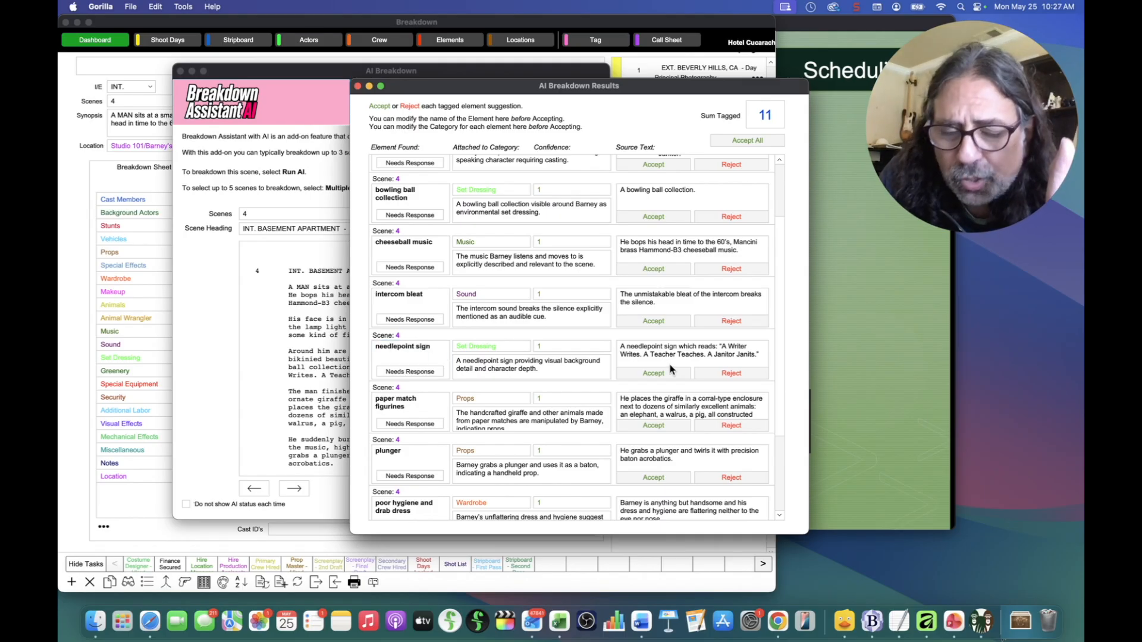
scroll(416, 440, "down", 3)
scroll(417, 440, "down", 3)
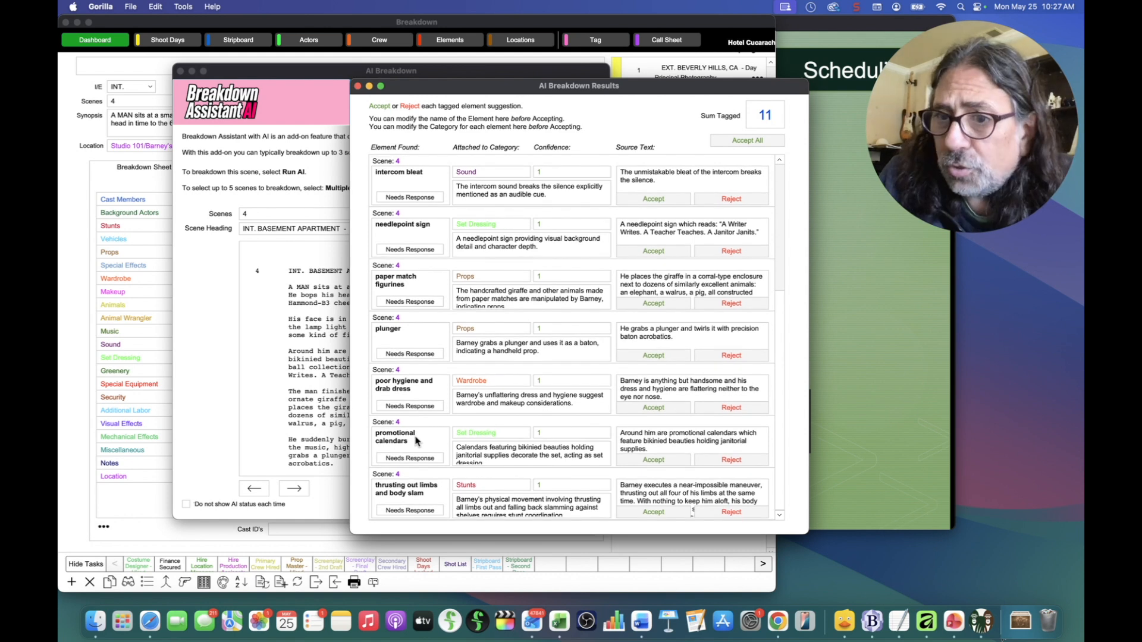
scroll(588, 387, "up", 10)
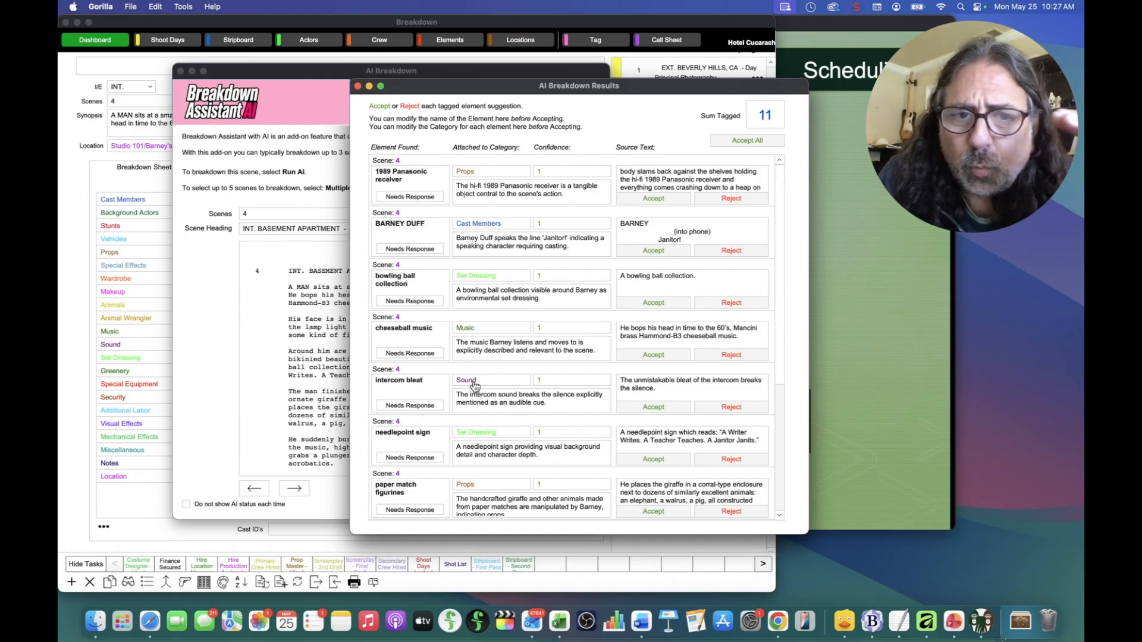
scroll(546, 403, "down", 3)
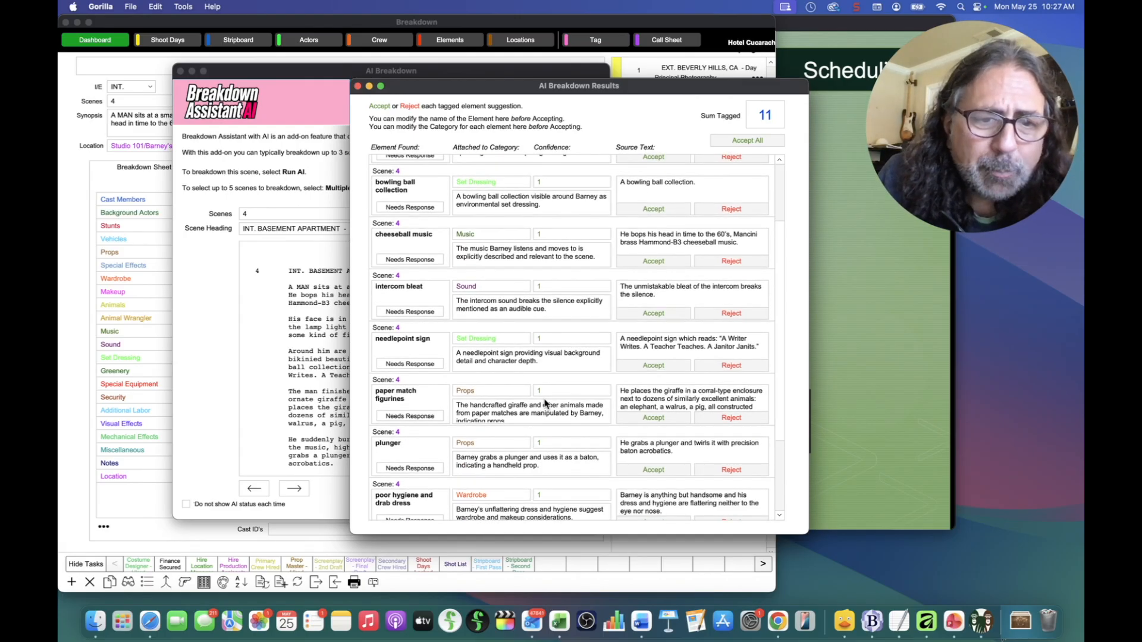
scroll(546, 403, "down", 2)
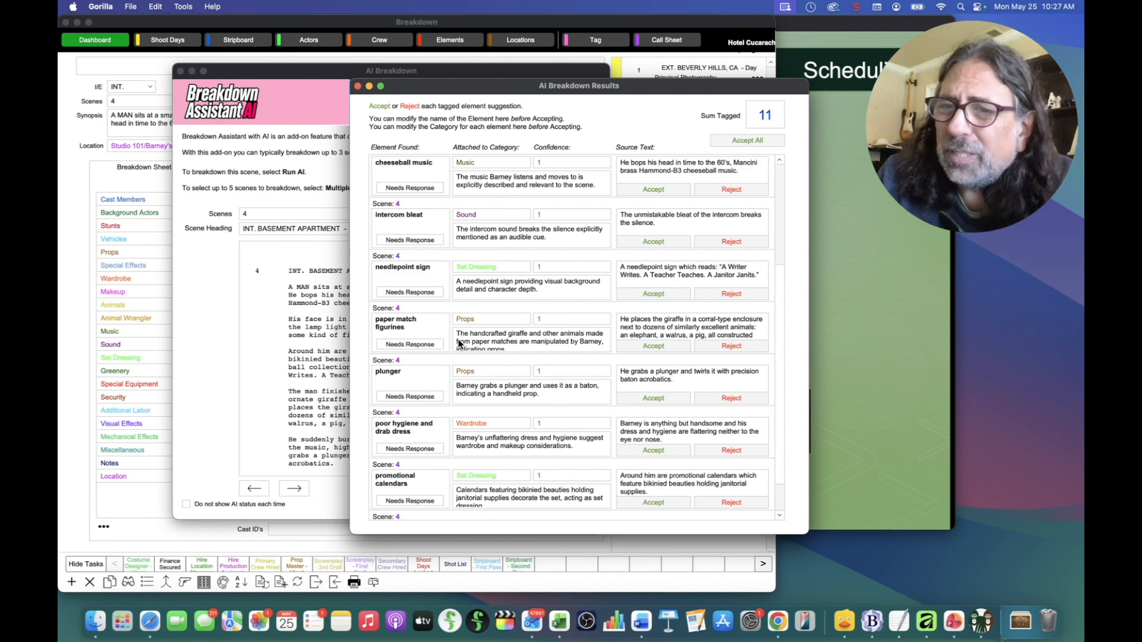
Step: Reassign the plunger suggestion's category from Props to Set Dressing
left_click(487, 377)
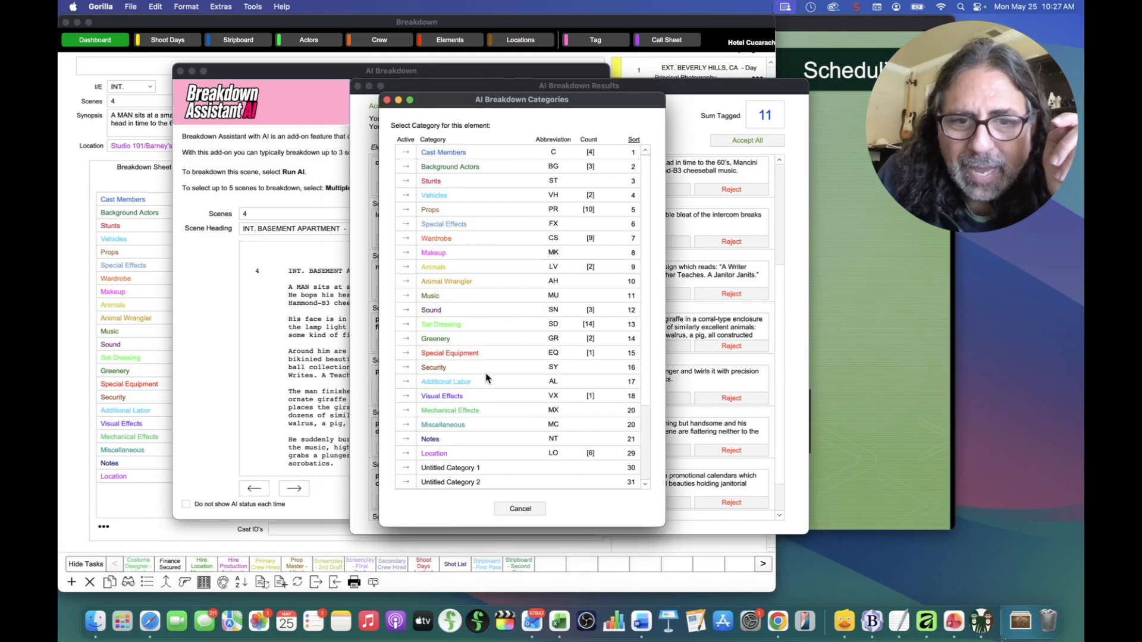
left_click_drag(472, 108, 598, 64)
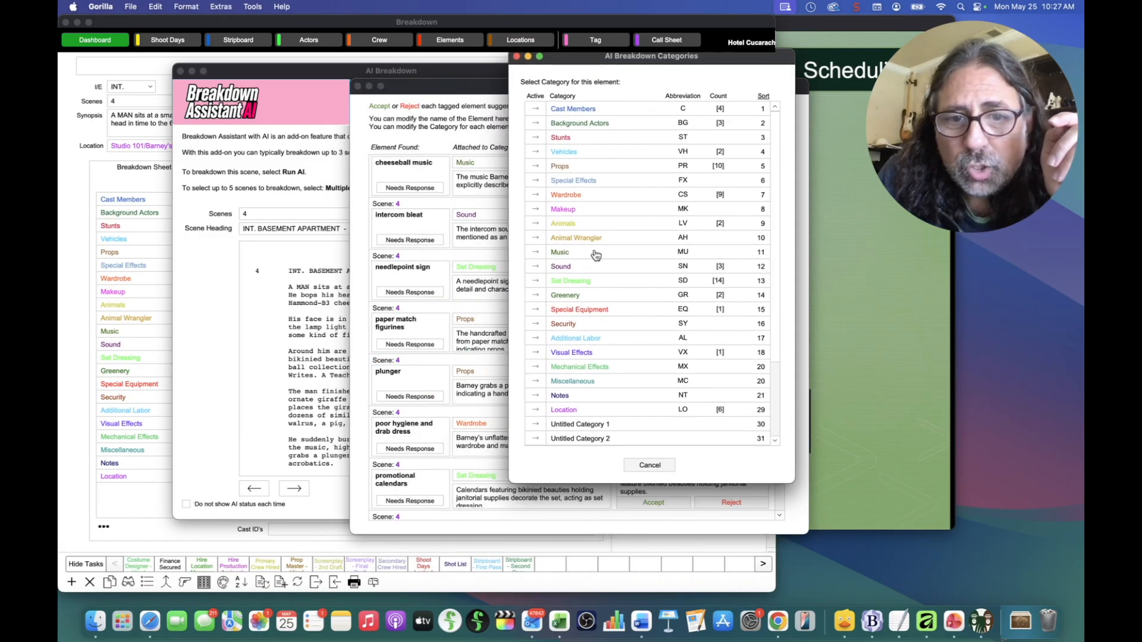
left_click(536, 282)
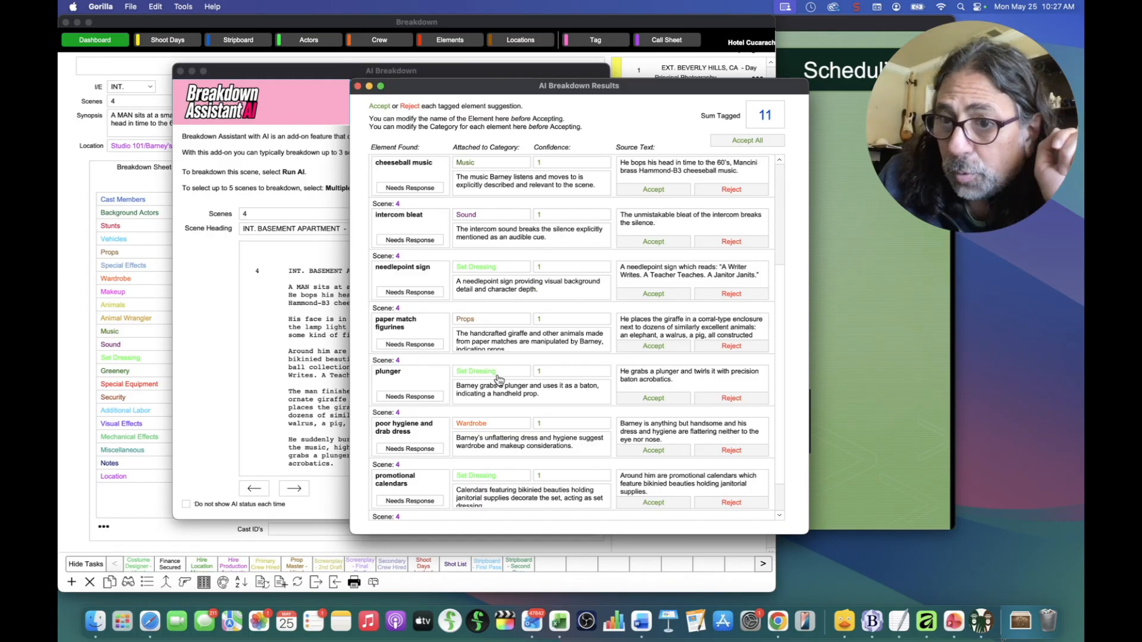
Step: Accept the 1989 Panasonic receiver and bowling ball collection rows; reject the cheeseball music row
scroll(765, 387, "up", 3)
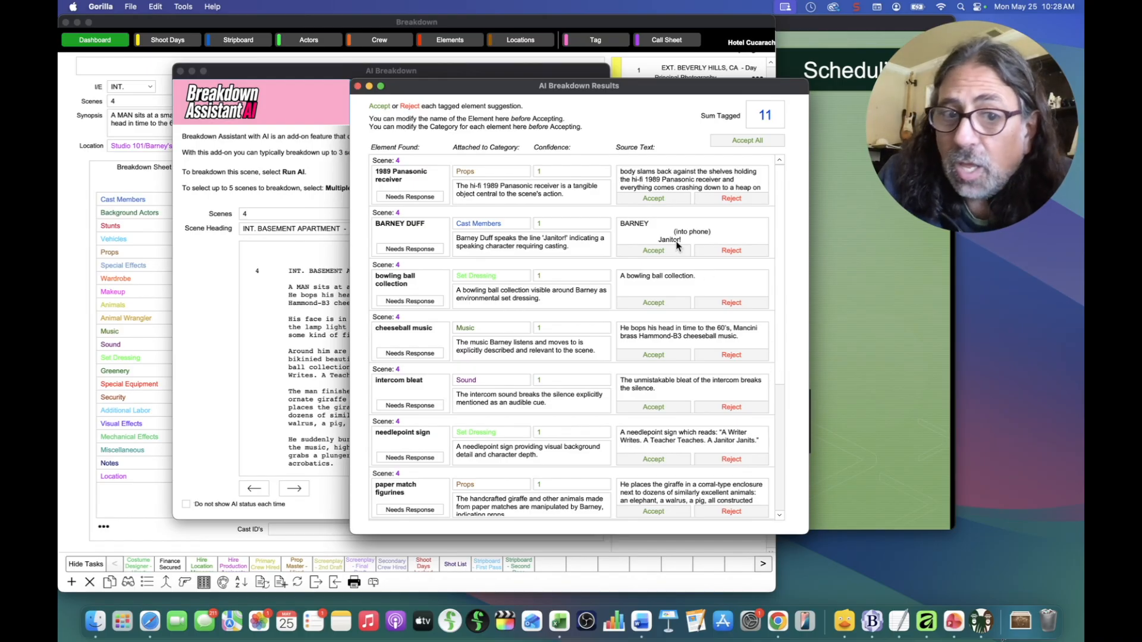
left_click(653, 199)
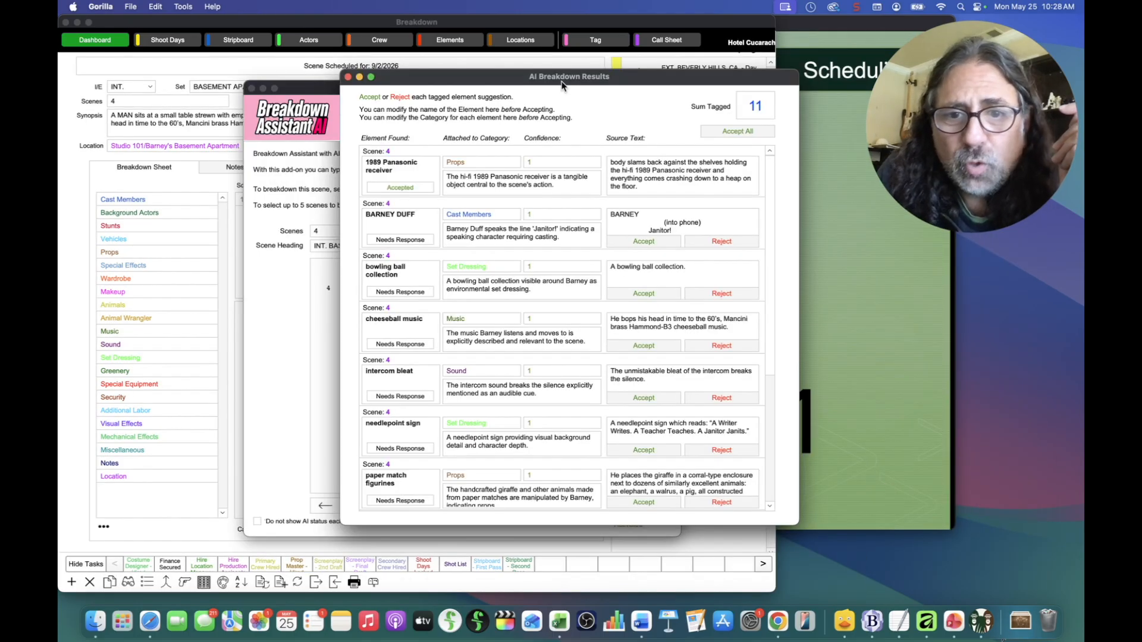
left_click(635, 295)
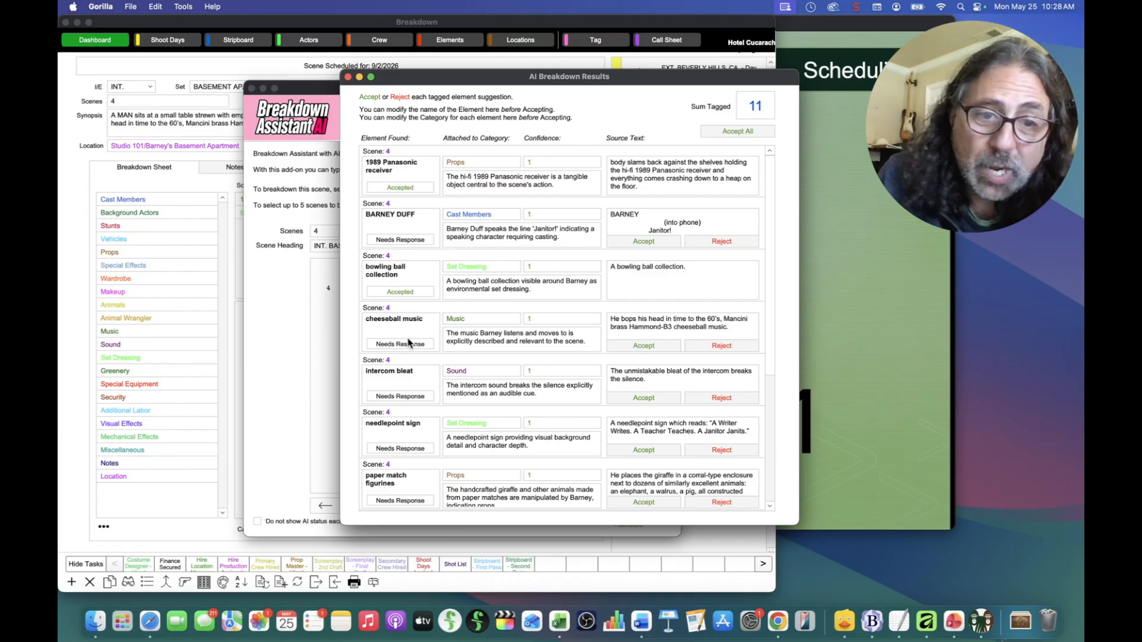
left_click(727, 347)
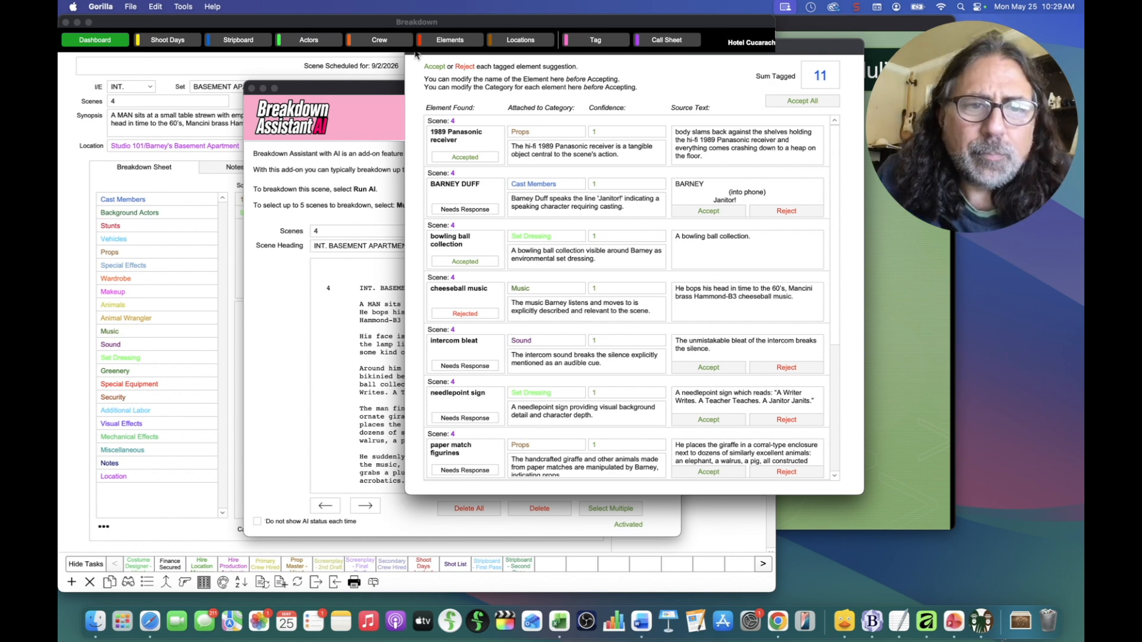
Step: Accept paper match figurines and promotional calendars, then close the AI Breakdown Results and AI Breakdown windows
scroll(645, 355, "down", 3)
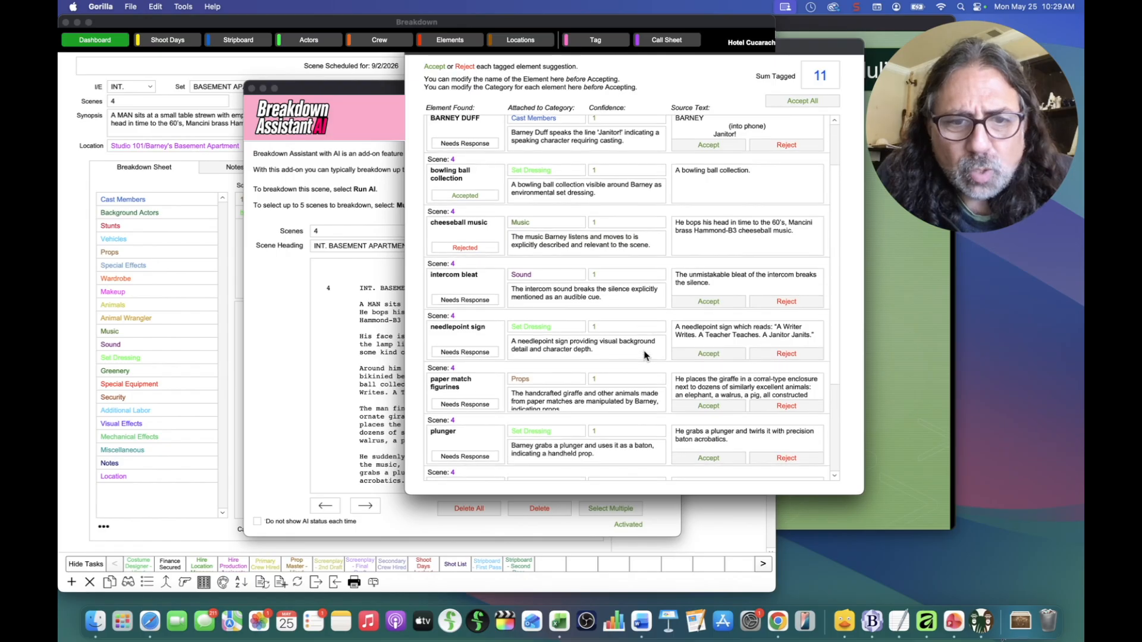
left_click(708, 406)
scroll(708, 406, "down", 5)
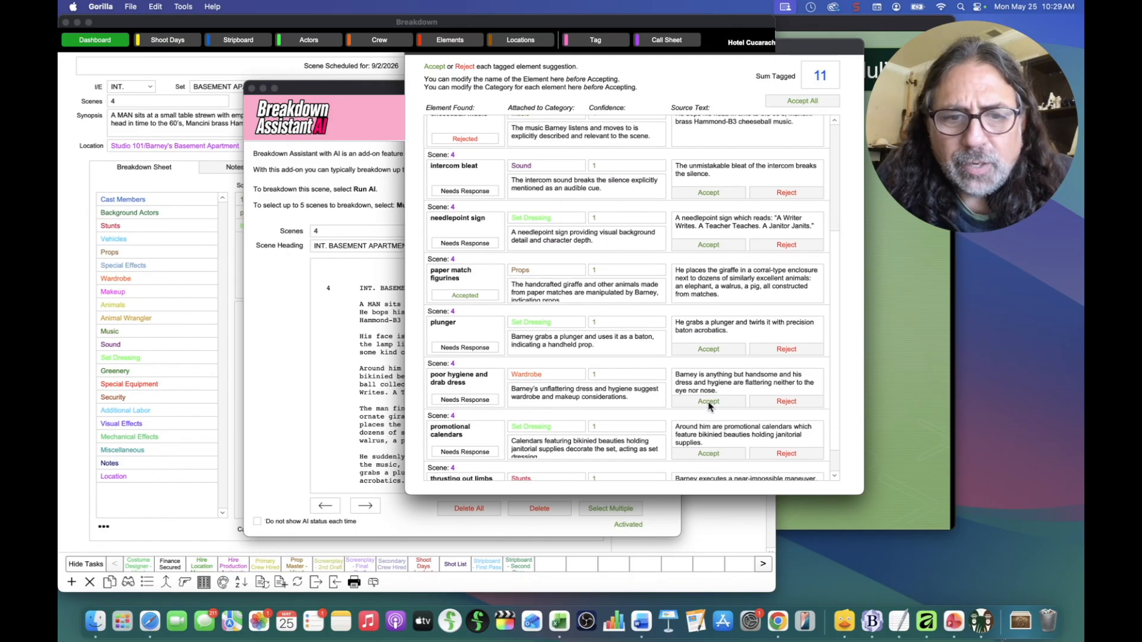
left_click(712, 456)
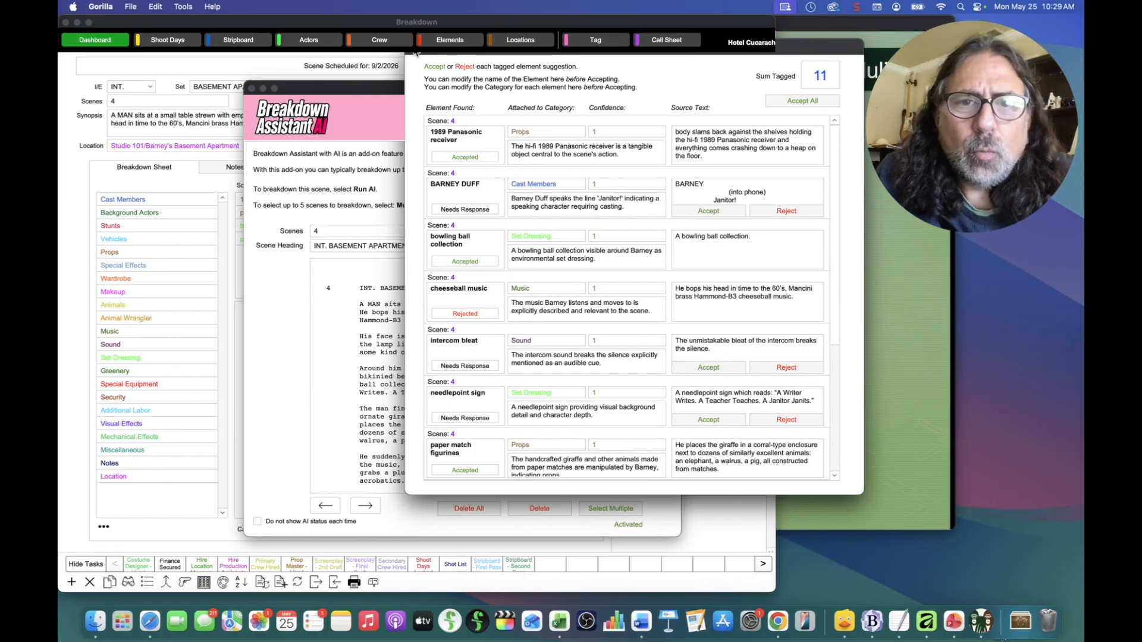
left_click(416, 54)
left_click(252, 88)
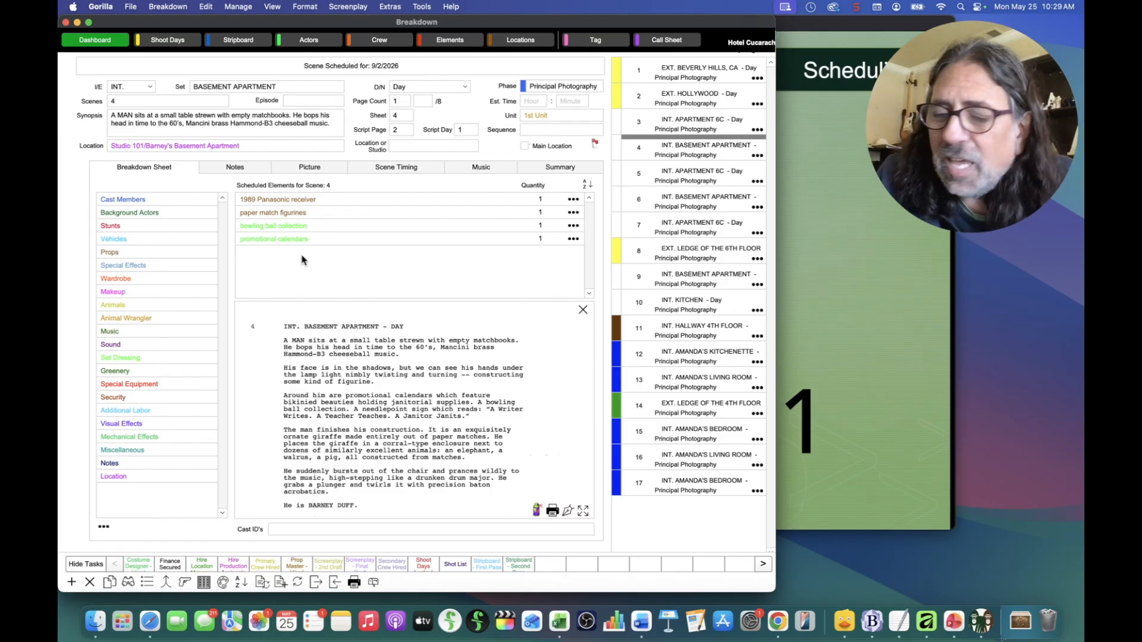
Step: Run Screenplay > Refresh Tags for this Scene, then reopen the AI Breakdown window for scene 4
left_click(350, 6)
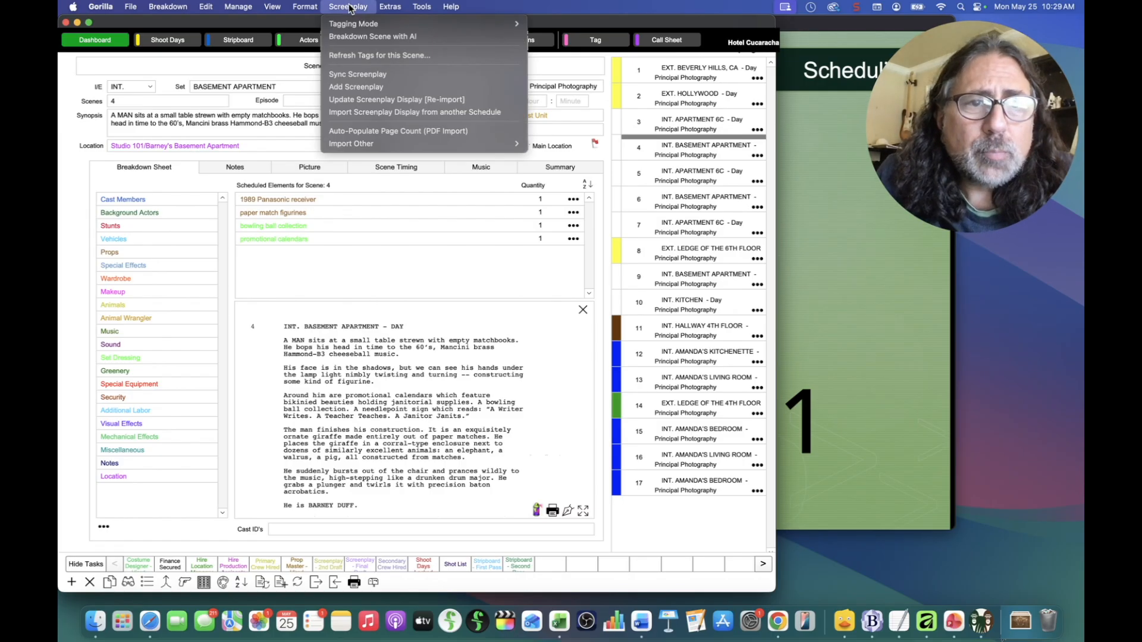
left_click(362, 54)
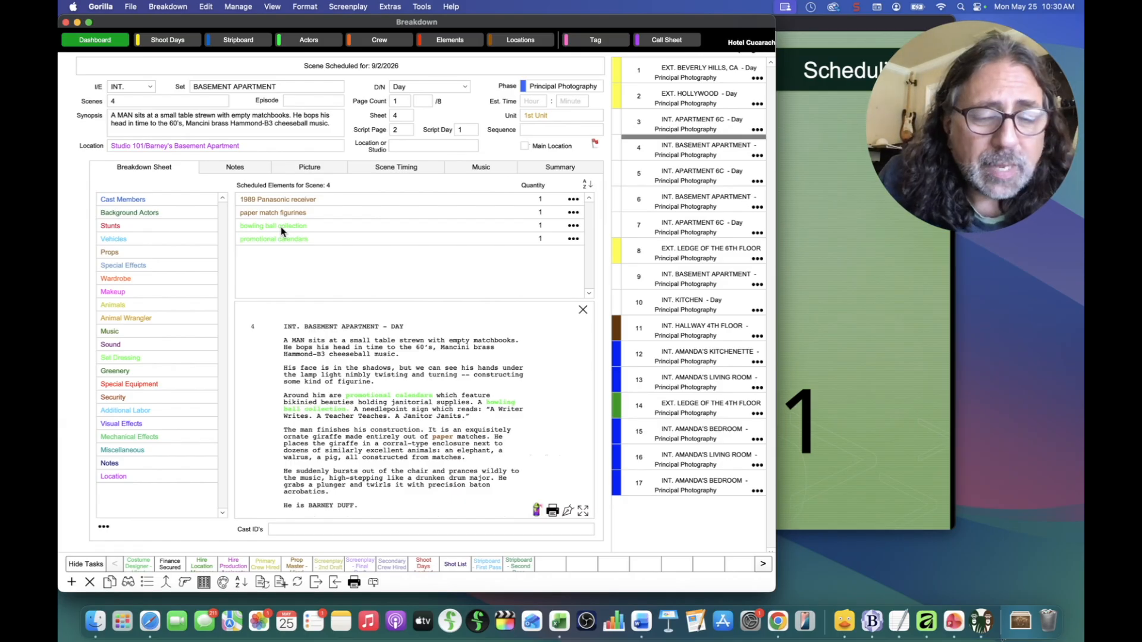
left_click(538, 513)
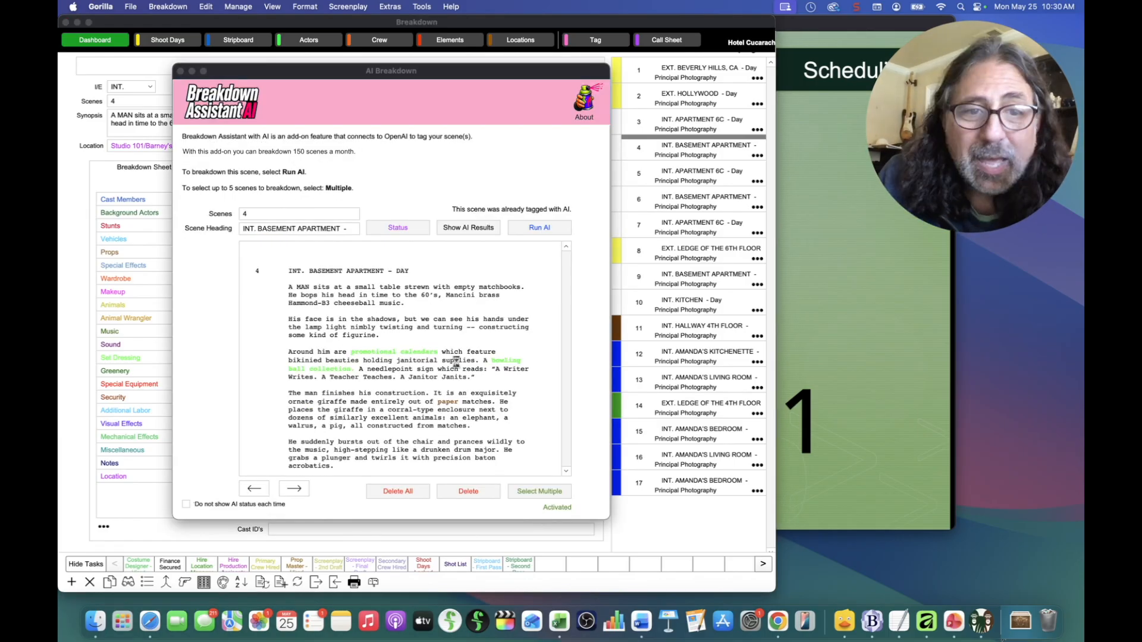
Step: Dismiss the AI status notice and tick 'Do not show AI status each time'
left_click(466, 229)
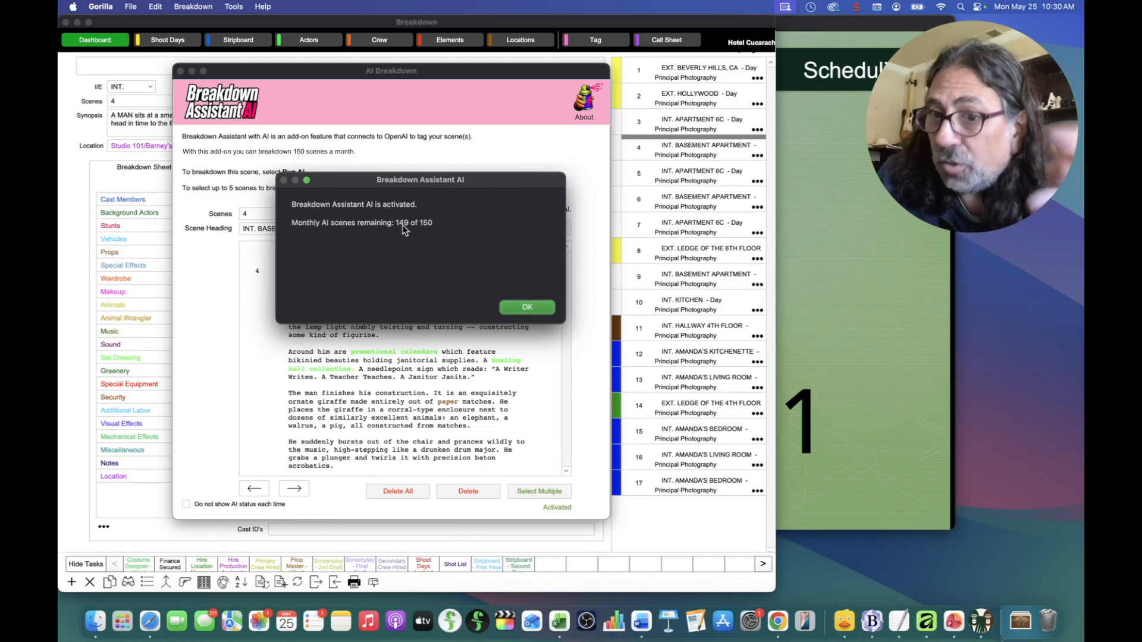
left_click(525, 307)
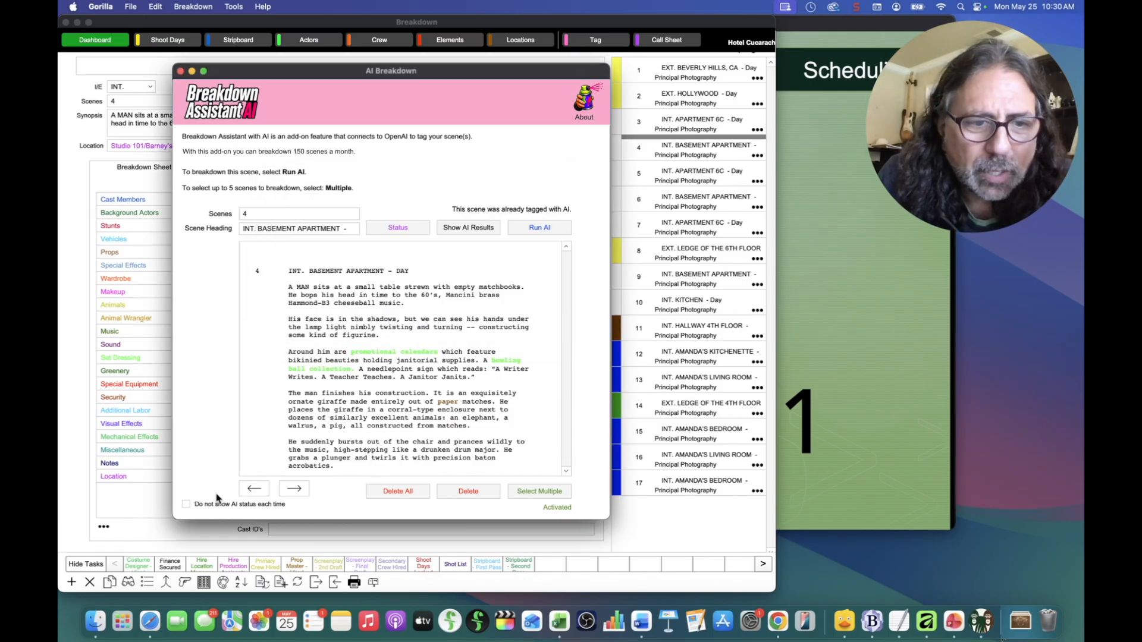
left_click(185, 505)
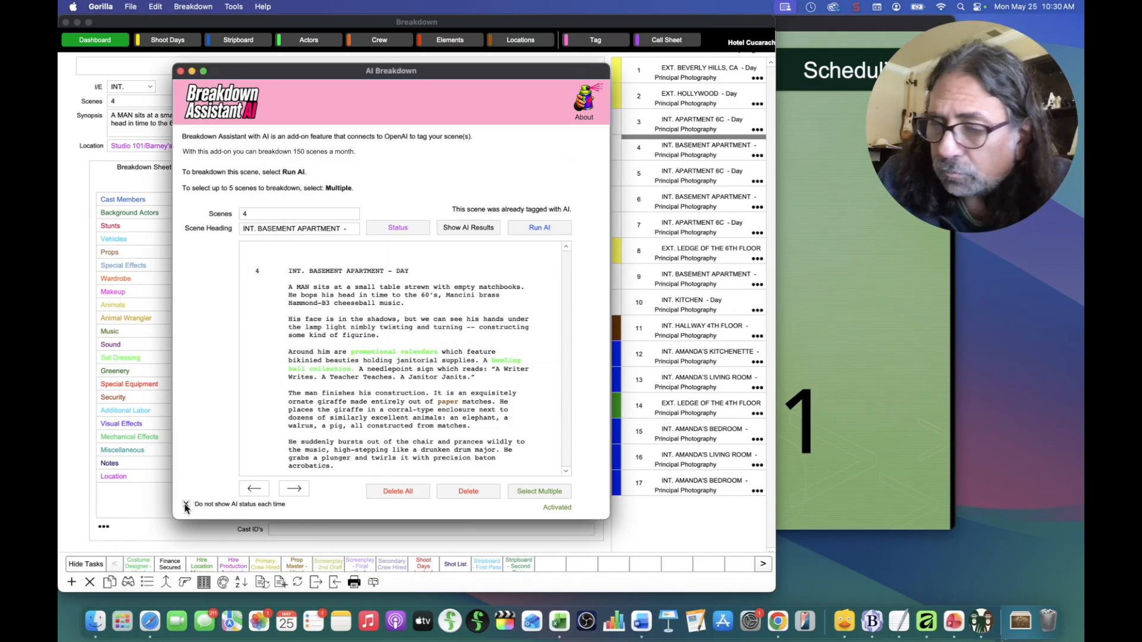
Step: Show the AI results, accept the needlepoint sign suggestion, and close the results list
left_click(481, 229)
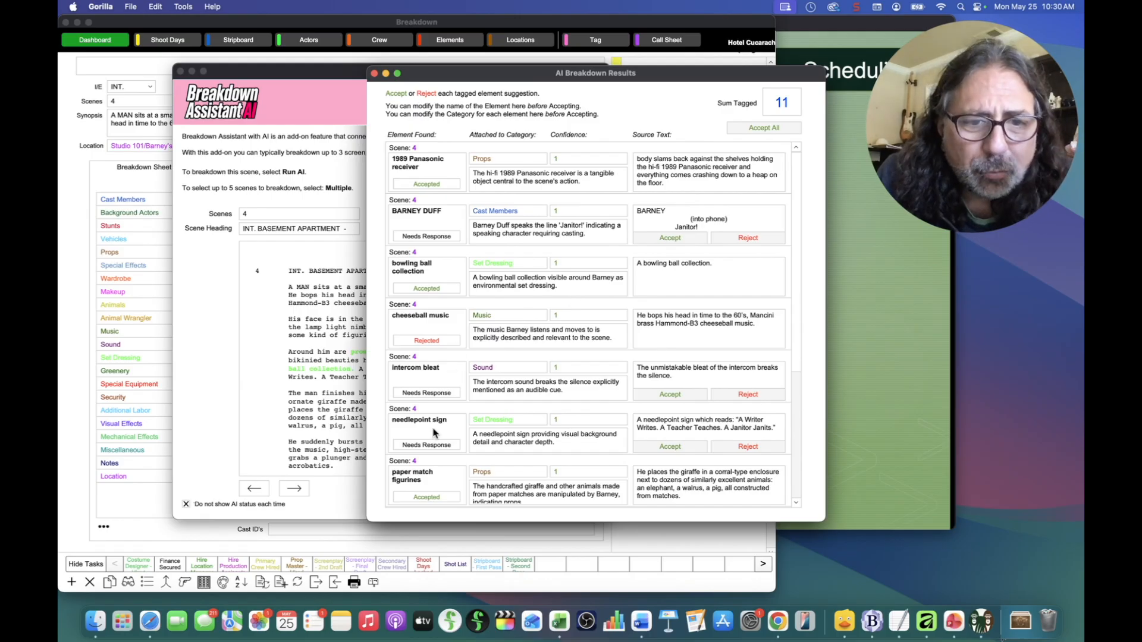
scroll(433, 432, "down", 1)
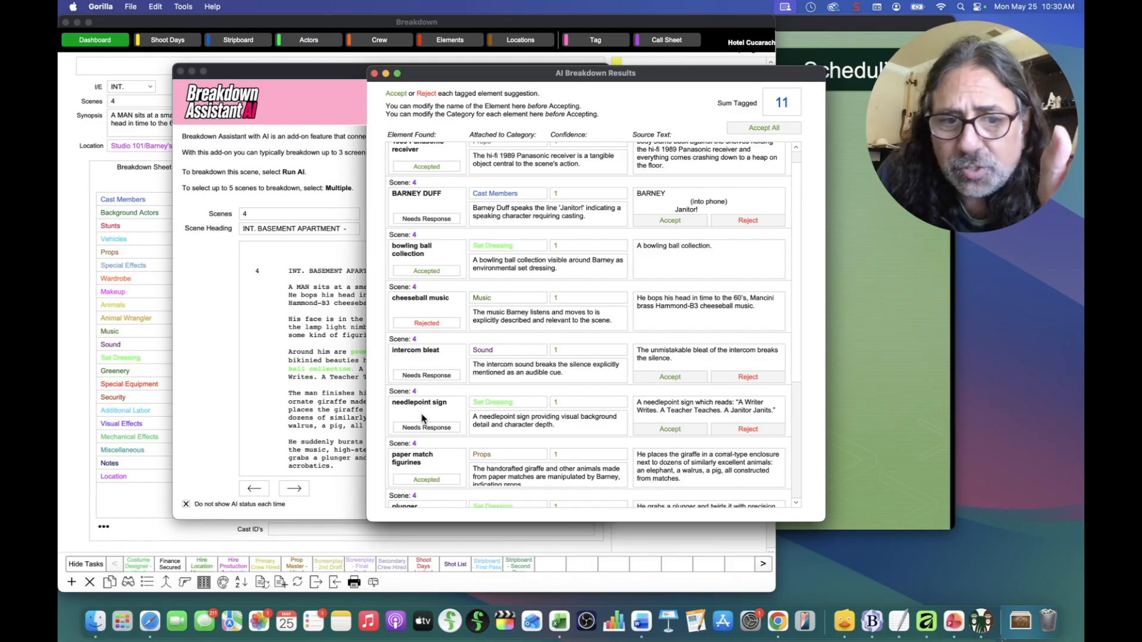
left_click(669, 429)
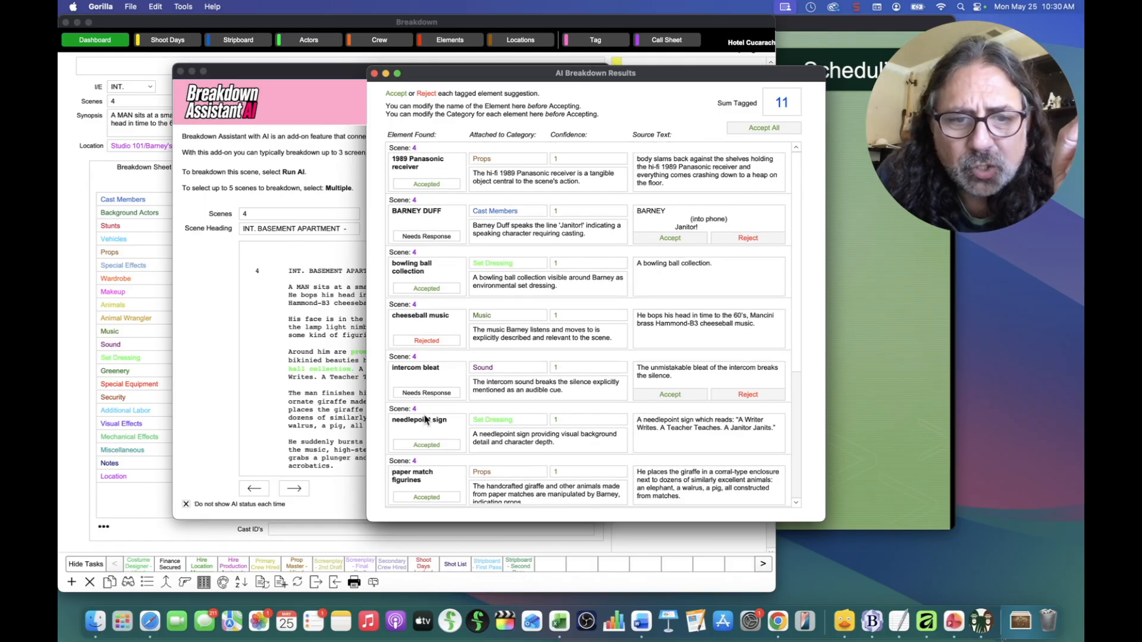
left_click(374, 73)
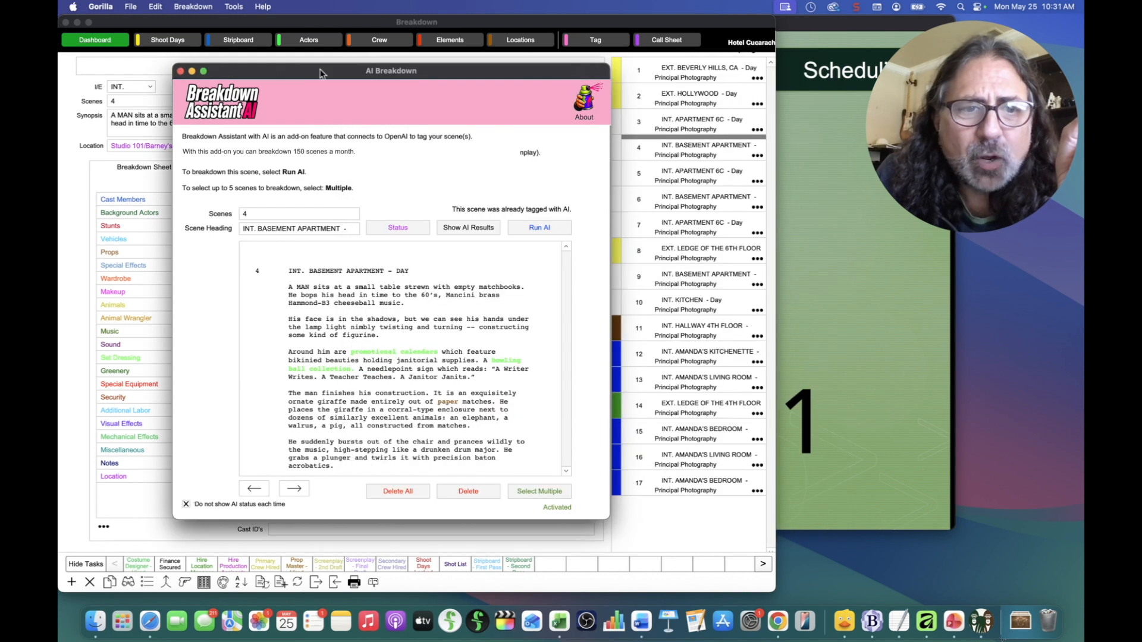
Step: Close the AI Breakdown window and refresh scene 4's script tags to highlight needlepoint sign
left_click(180, 71)
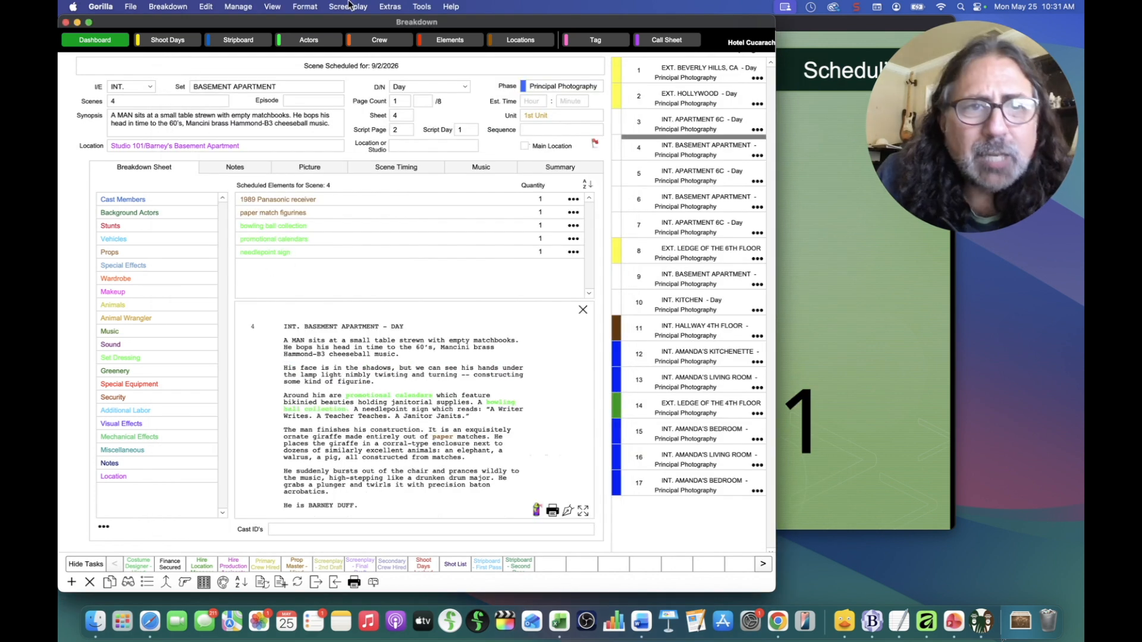
left_click(349, 5)
left_click(349, 57)
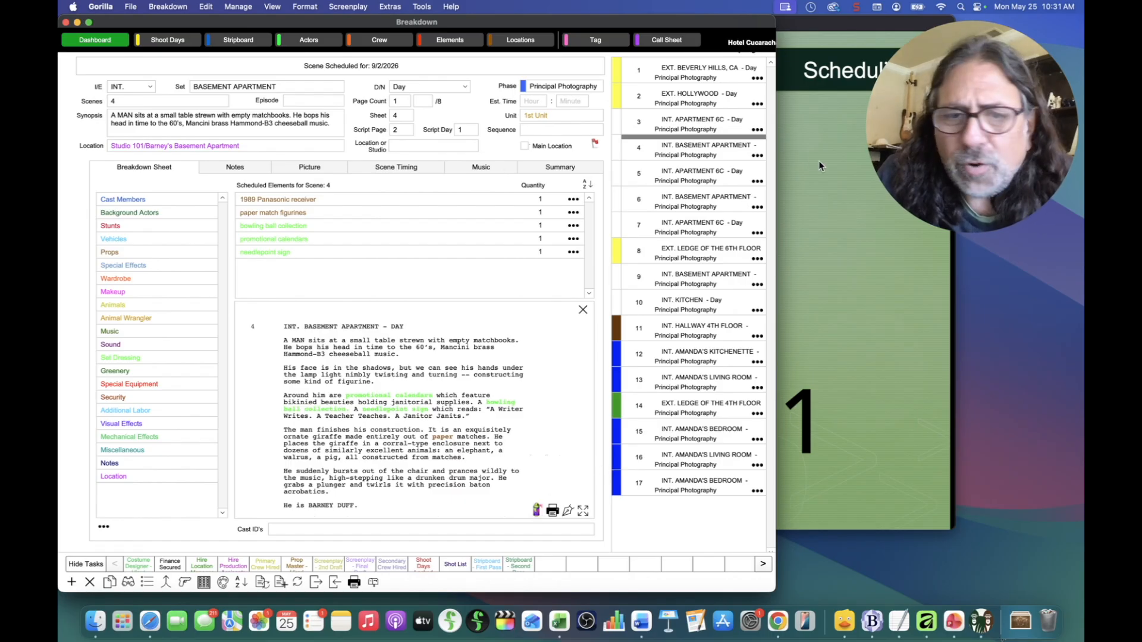
Step: Switch to scene 5, INT. APARTMENT 6C, and run the AI breakdown on it
left_click(701, 178)
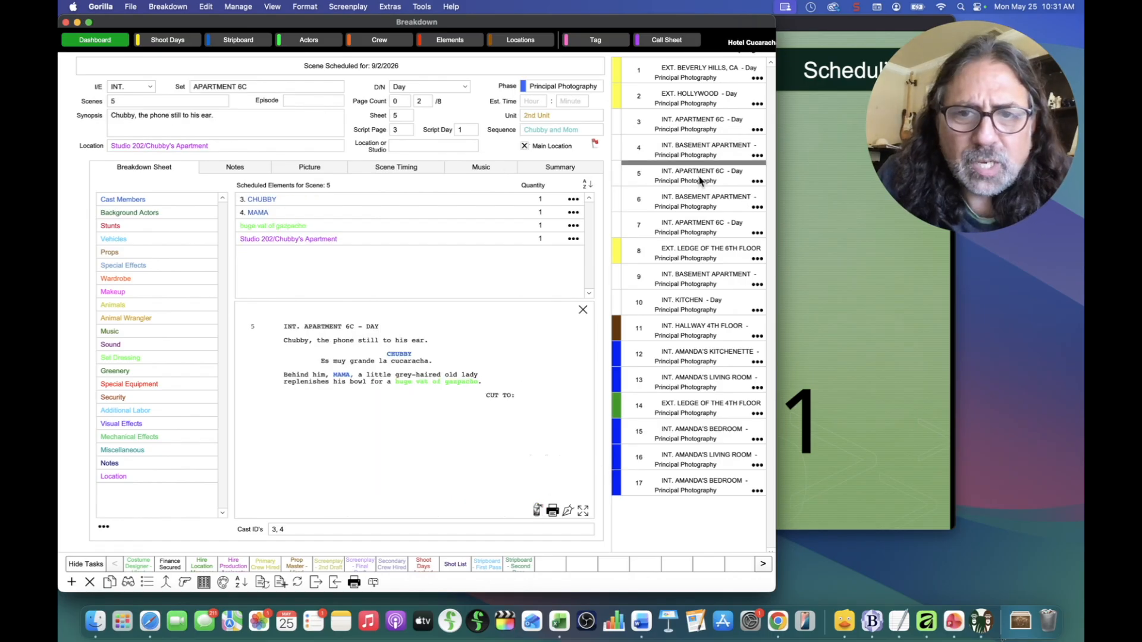
left_click(538, 512)
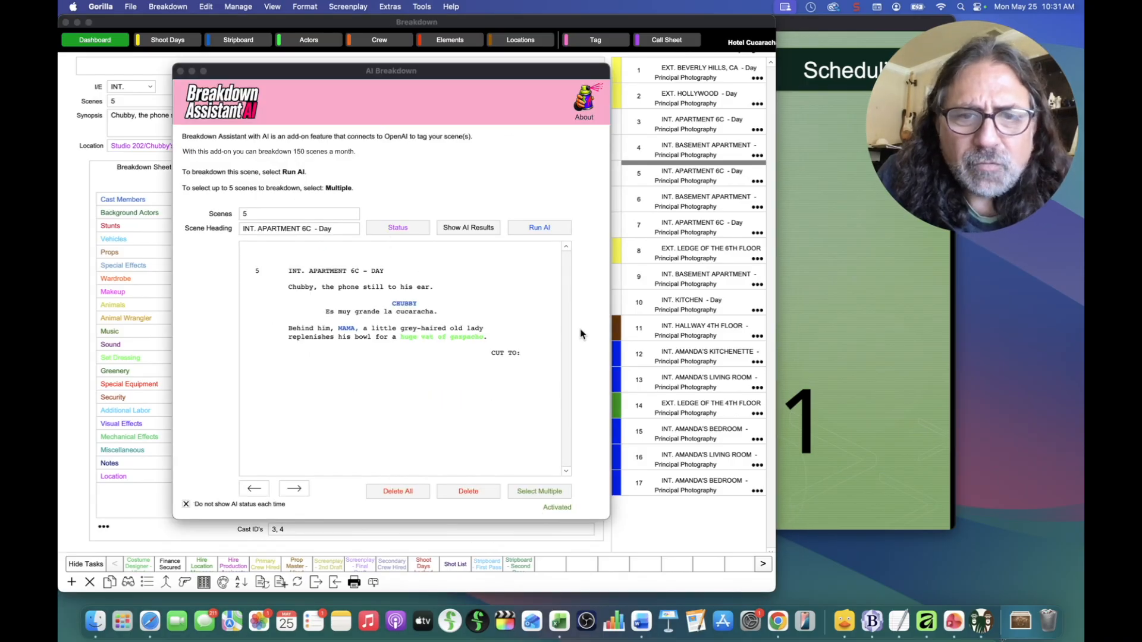
left_click(541, 230)
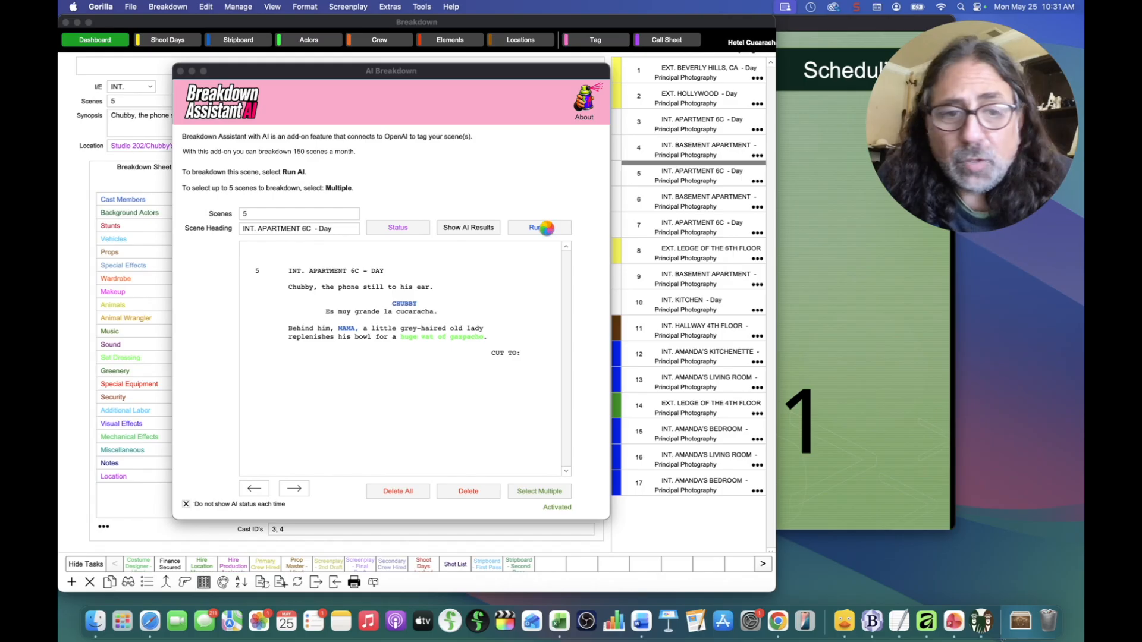
Step: Choose multiple-scene AI breakdown, close scene 4's AI results, and tick scene 6
left_click(545, 496)
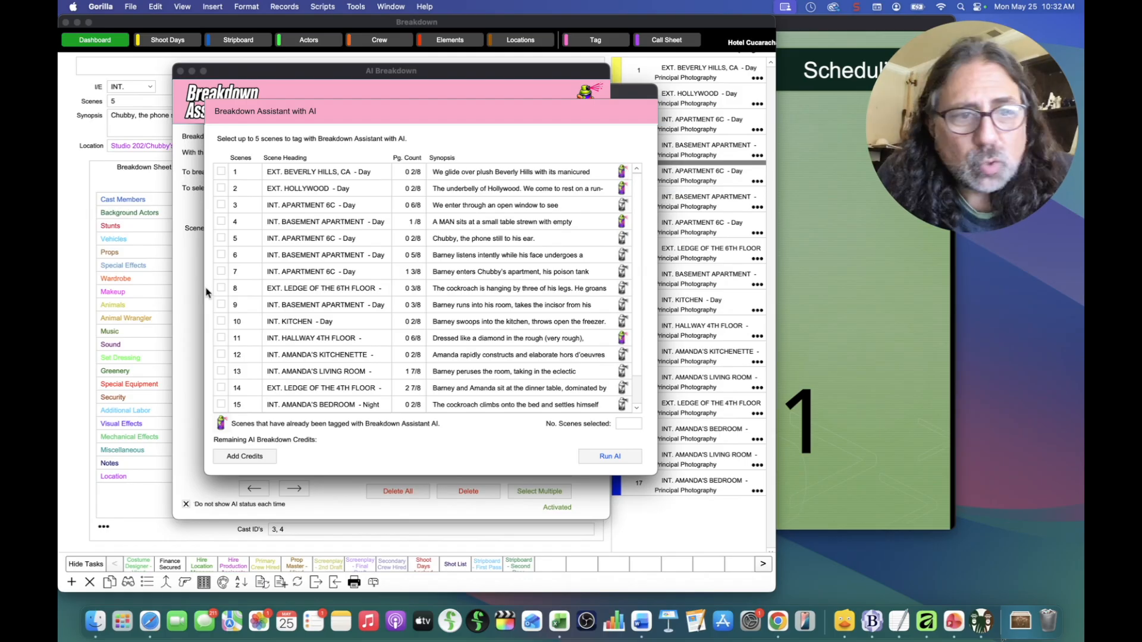
left_click(621, 221)
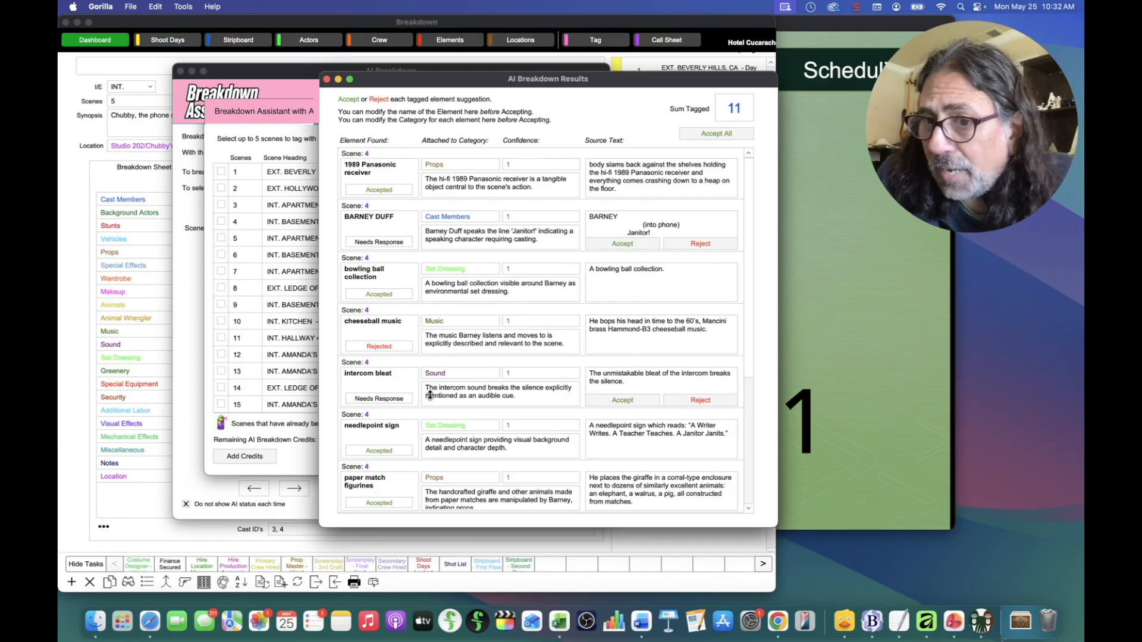
left_click(327, 79)
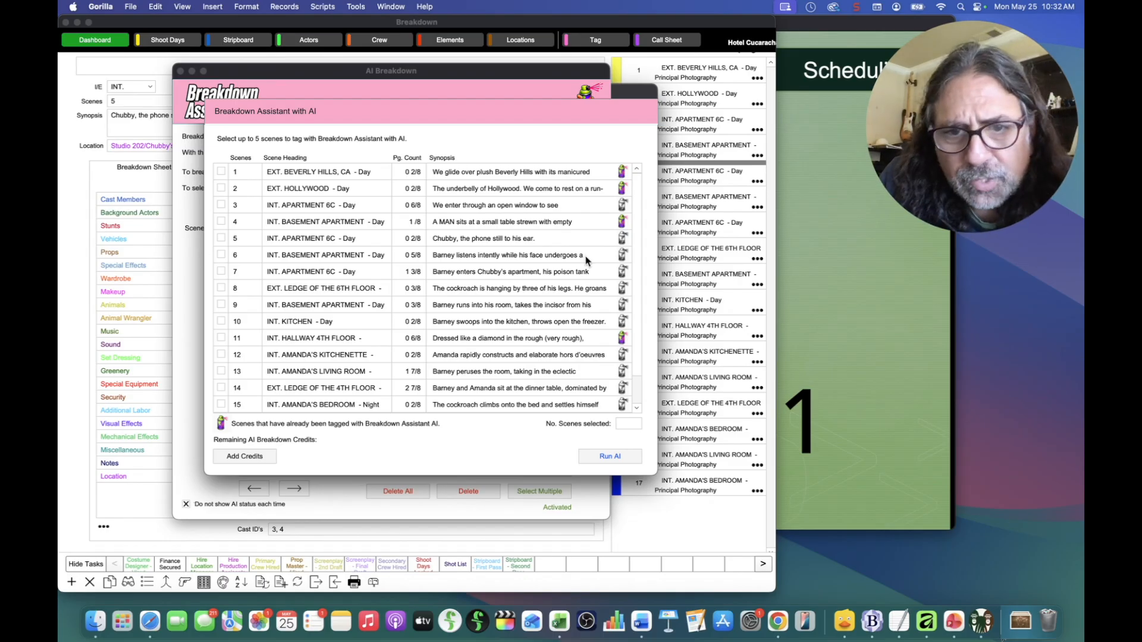
left_click(221, 255)
Step: Add scenes 7 and 8 to the selection so three scenes are chosen, then Run AI
left_click(221, 272)
left_click(221, 288)
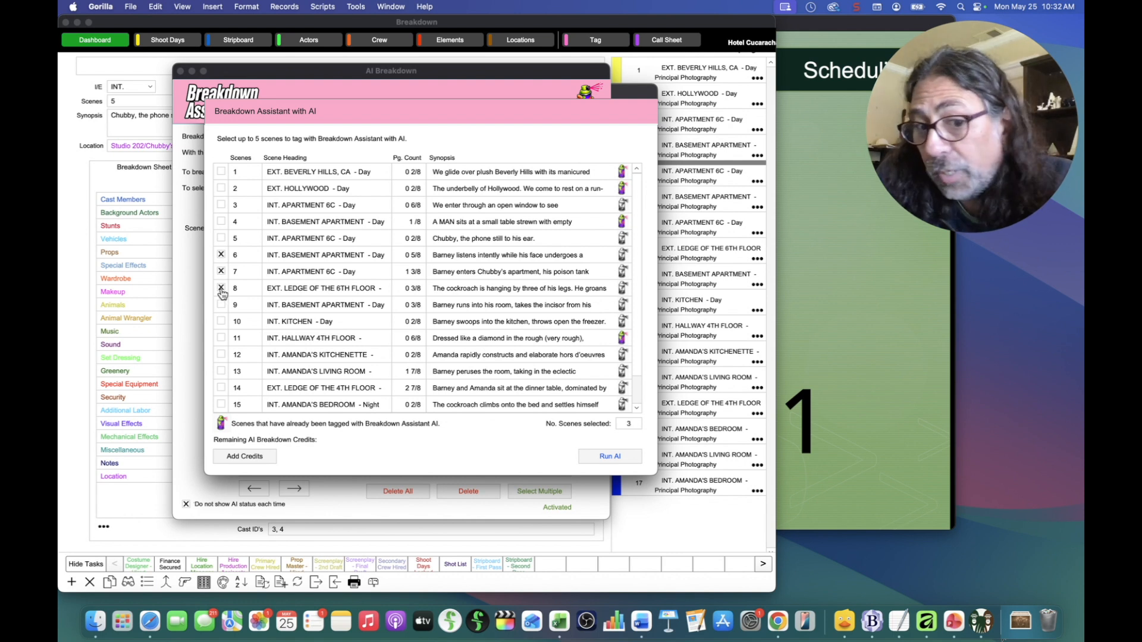
left_click(613, 458)
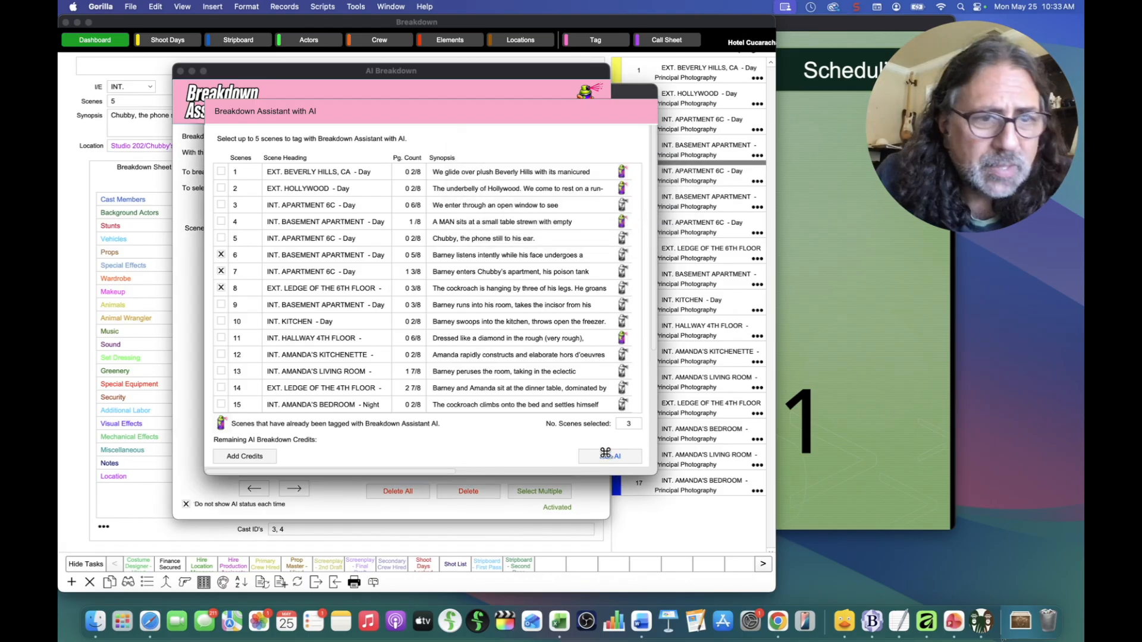
Step: Run the AI breakdown on scenes 6–8 and bring up its 11 suggestions
left_click(605, 454)
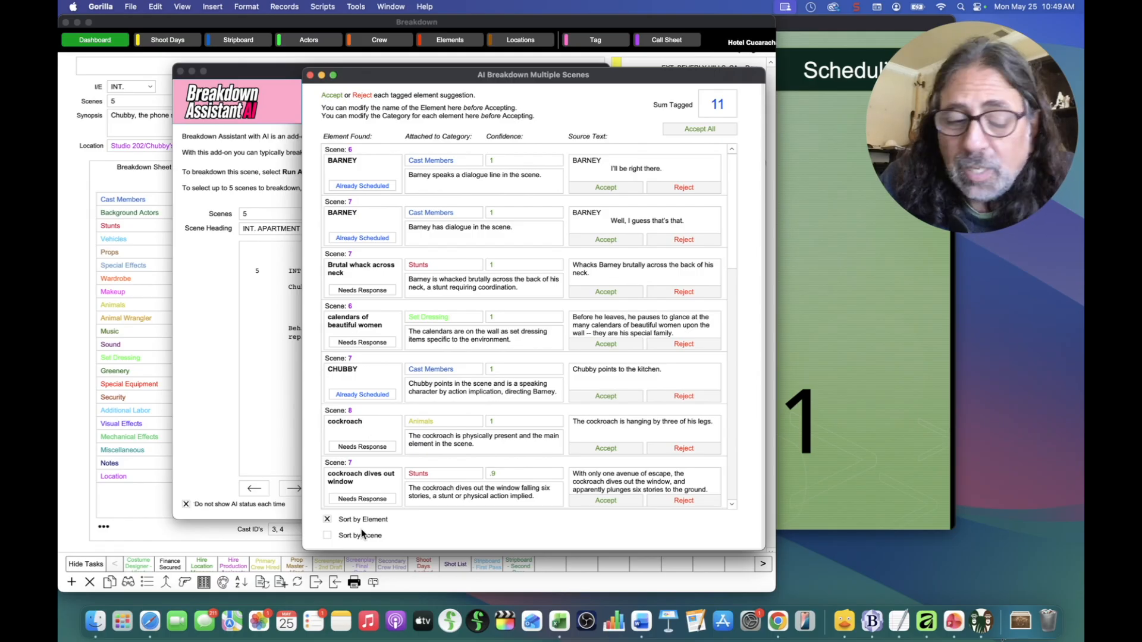
Step: Review the scene 6–8 suggestions sorted by element, then leave them sorted by scene
left_click(328, 537)
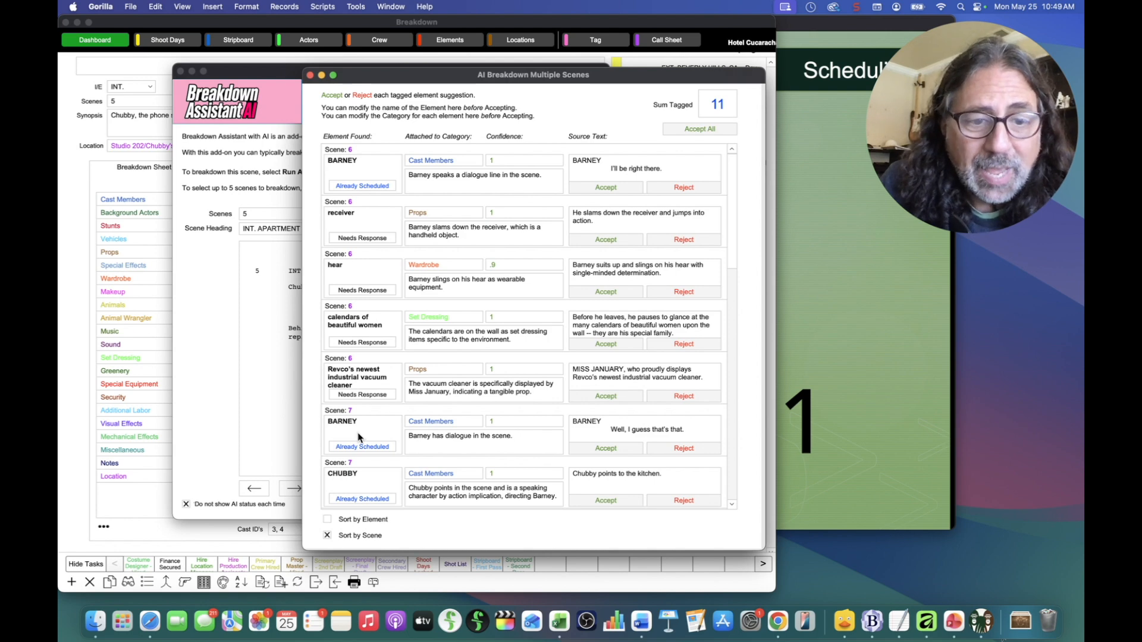
scroll(375, 467, "down", 10)
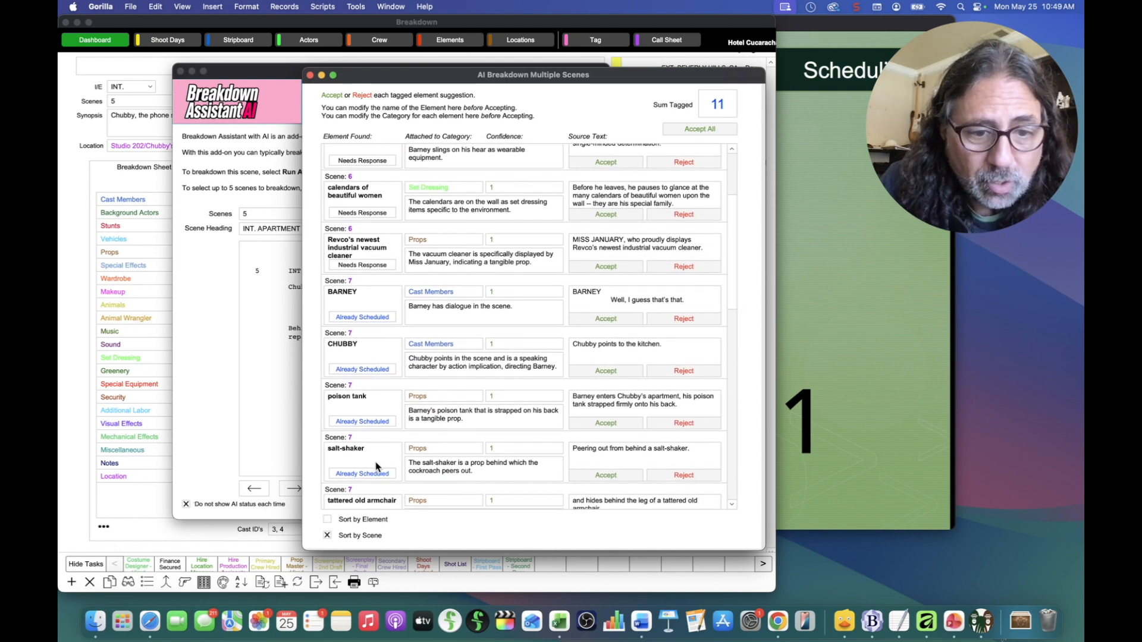
scroll(376, 464, "down", 15)
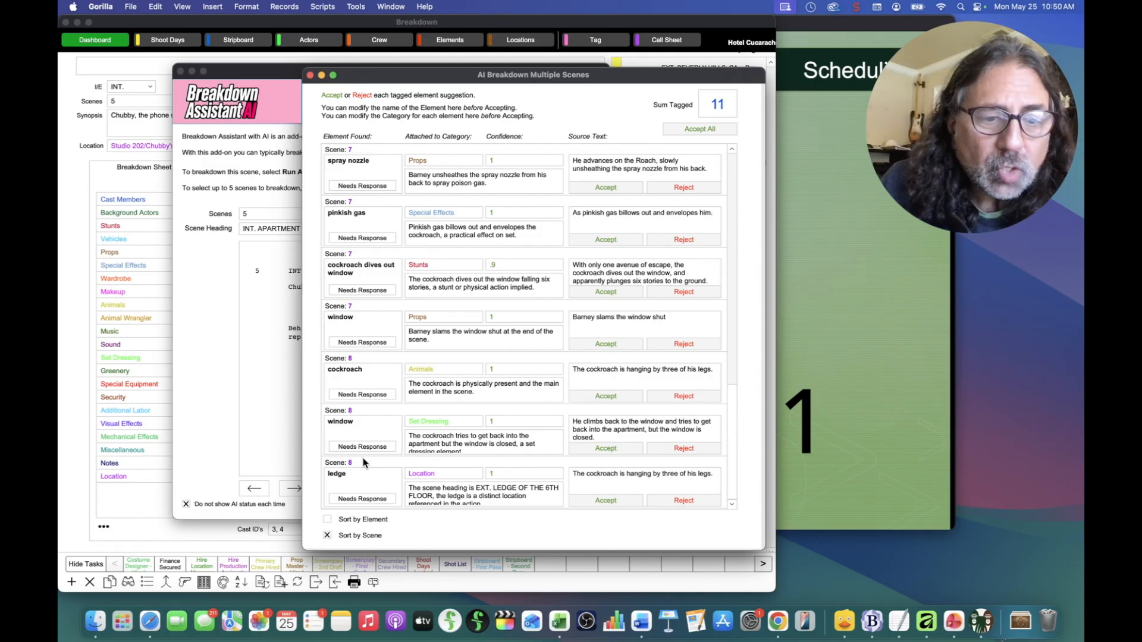
scroll(361, 463, "up", 12)
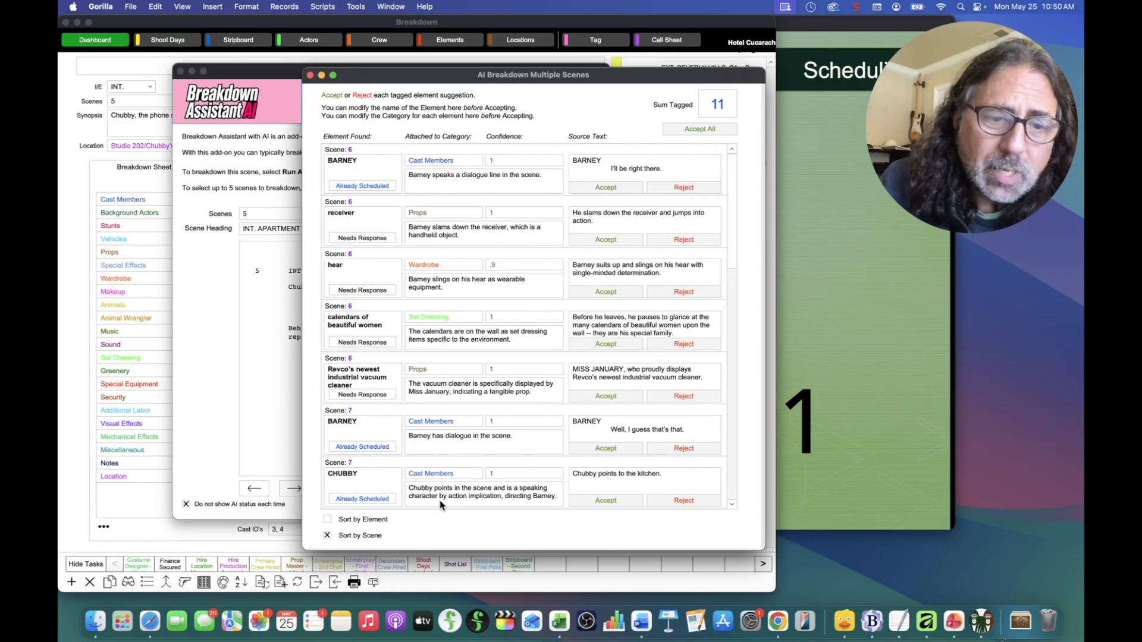
left_click(328, 520)
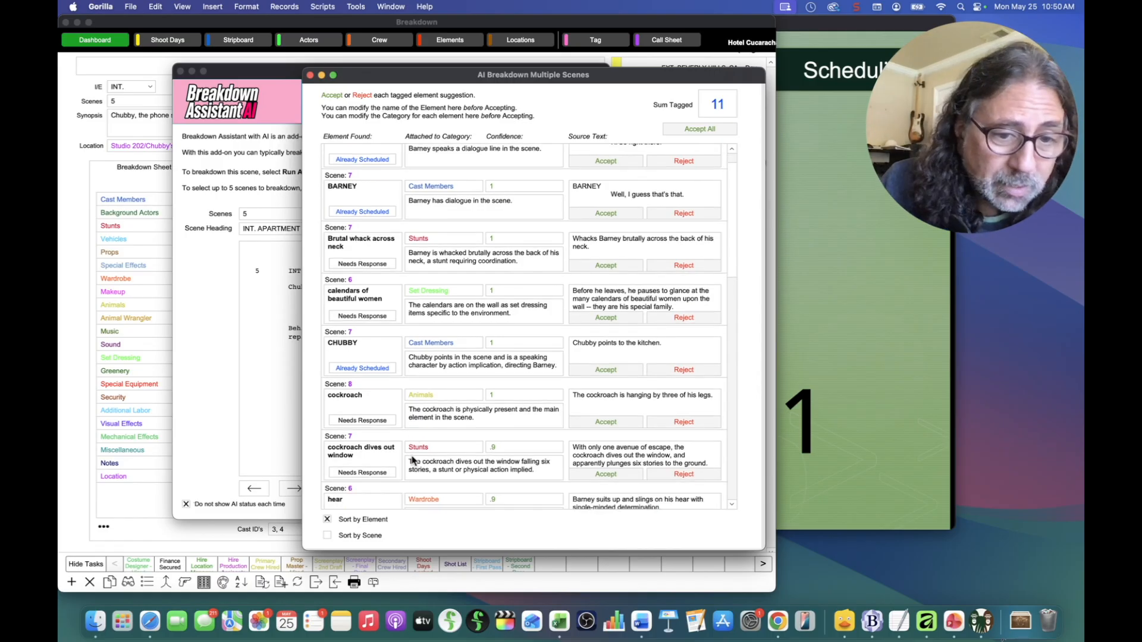
scroll(417, 463, "down", 10)
scroll(412, 460, "down", 12)
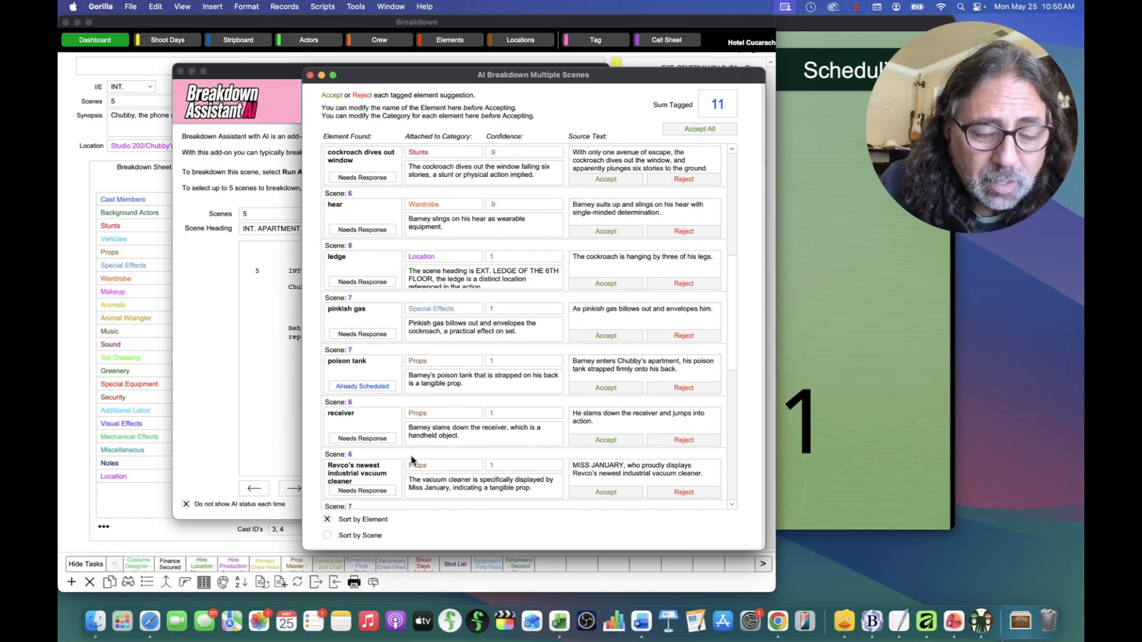
scroll(412, 459, "down", 7)
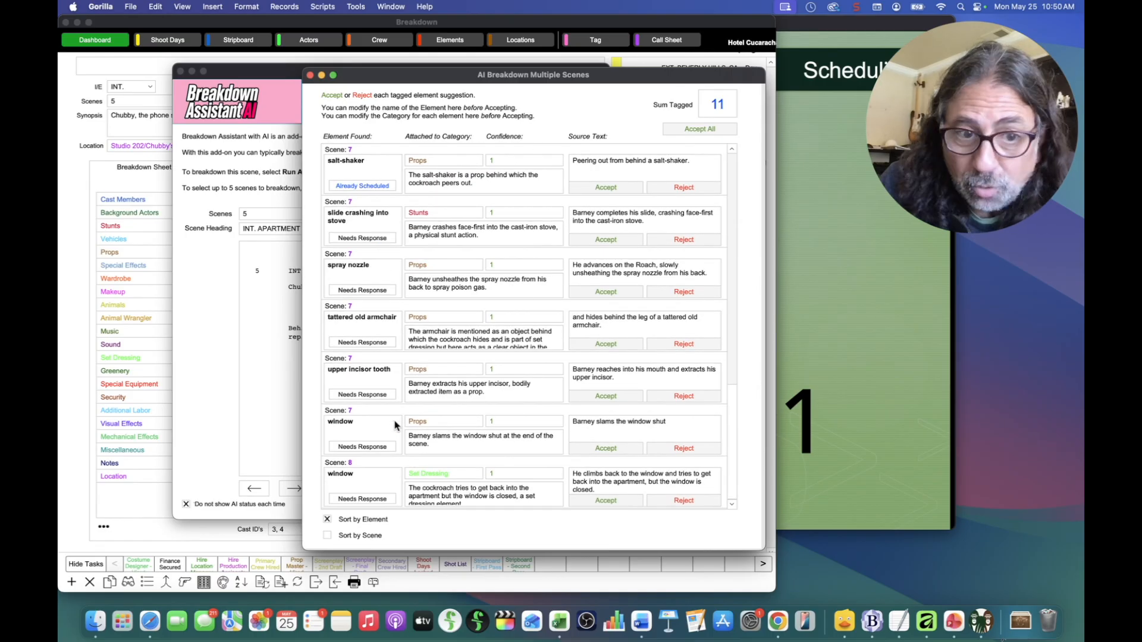
scroll(395, 426, "up", 3)
scroll(396, 426, "up", 15)
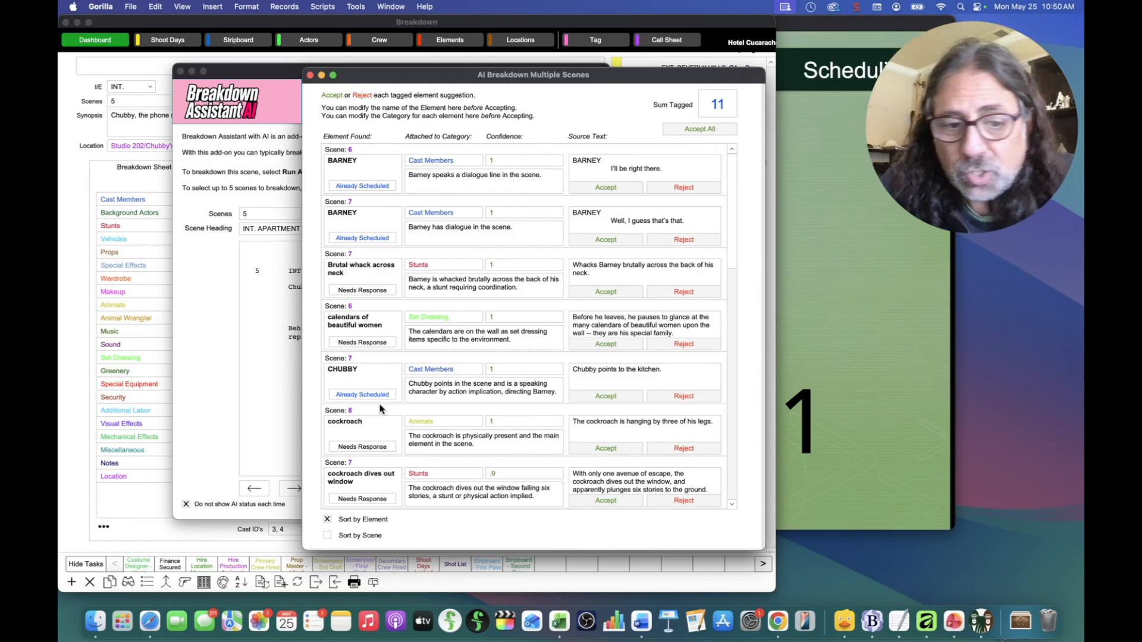
left_click(327, 536)
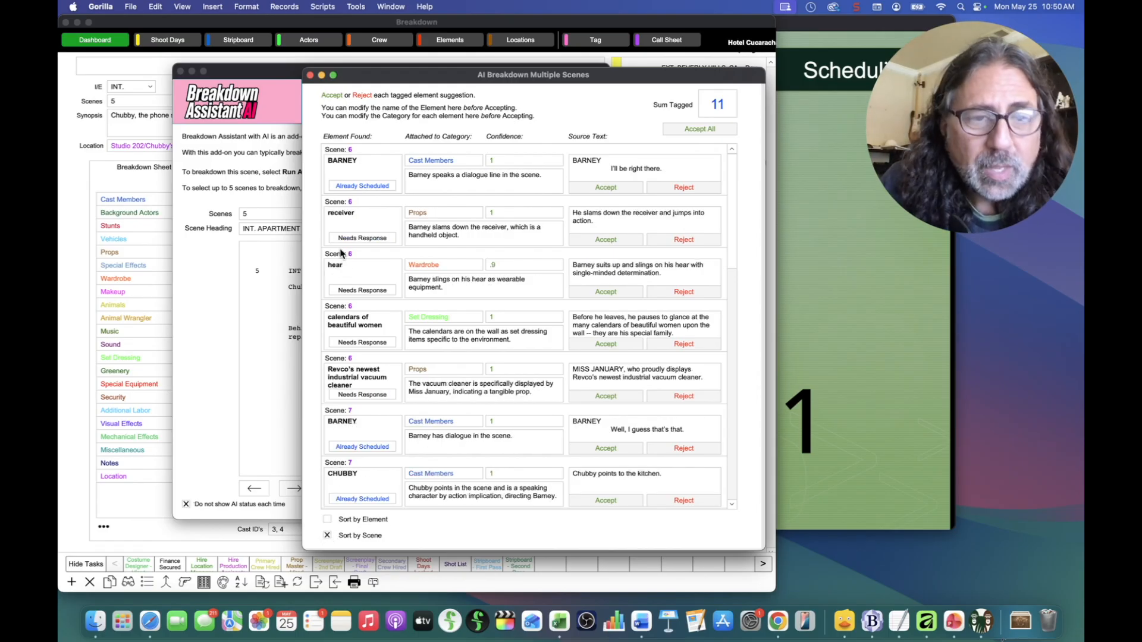
Step: Move the AI suggestions window aside to reveal scene 6's breakdown sheet
left_click_drag(393, 74, 418, 60)
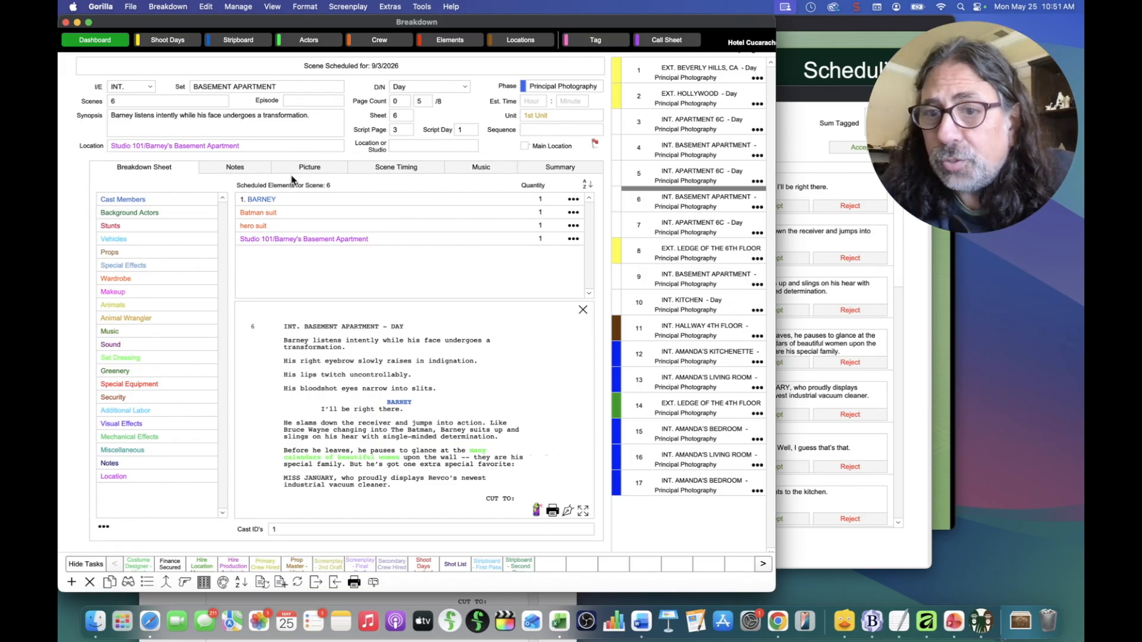
Step: Accept BARNEY for scene 6, then cancel the alert so he isn't scheduled twice
left_click(804, 139)
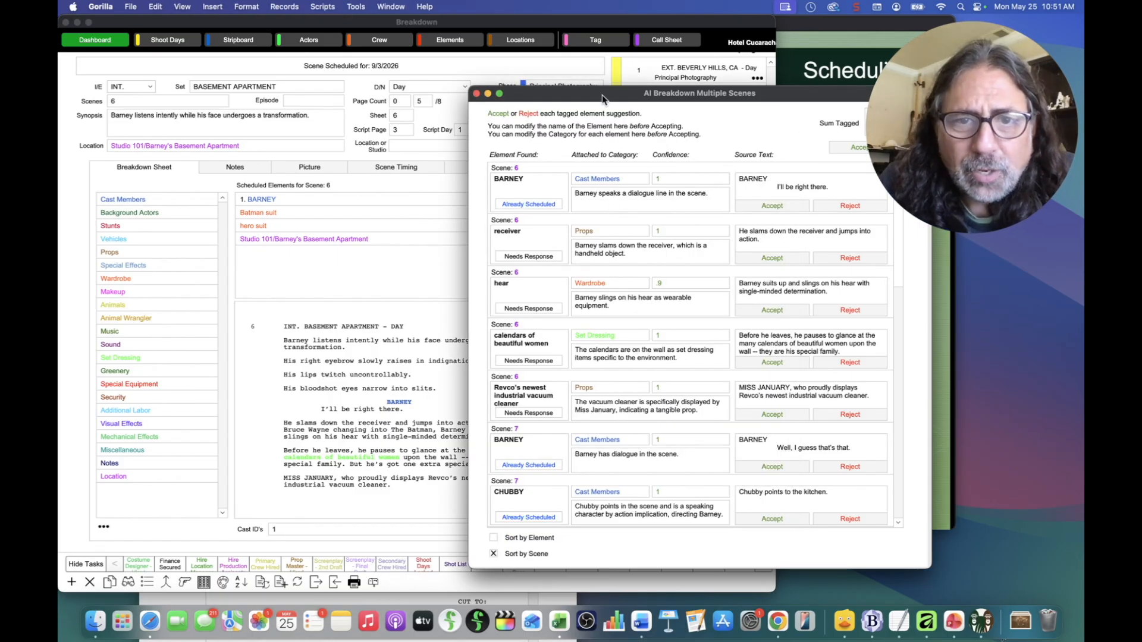
left_click_drag(604, 93, 538, 93)
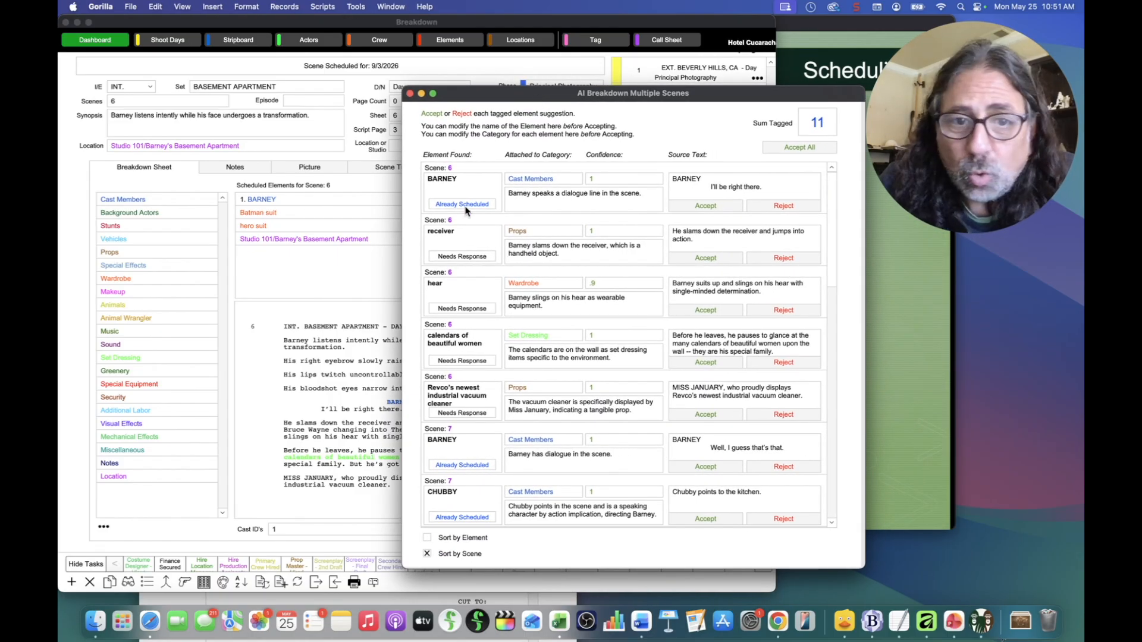
left_click(706, 206)
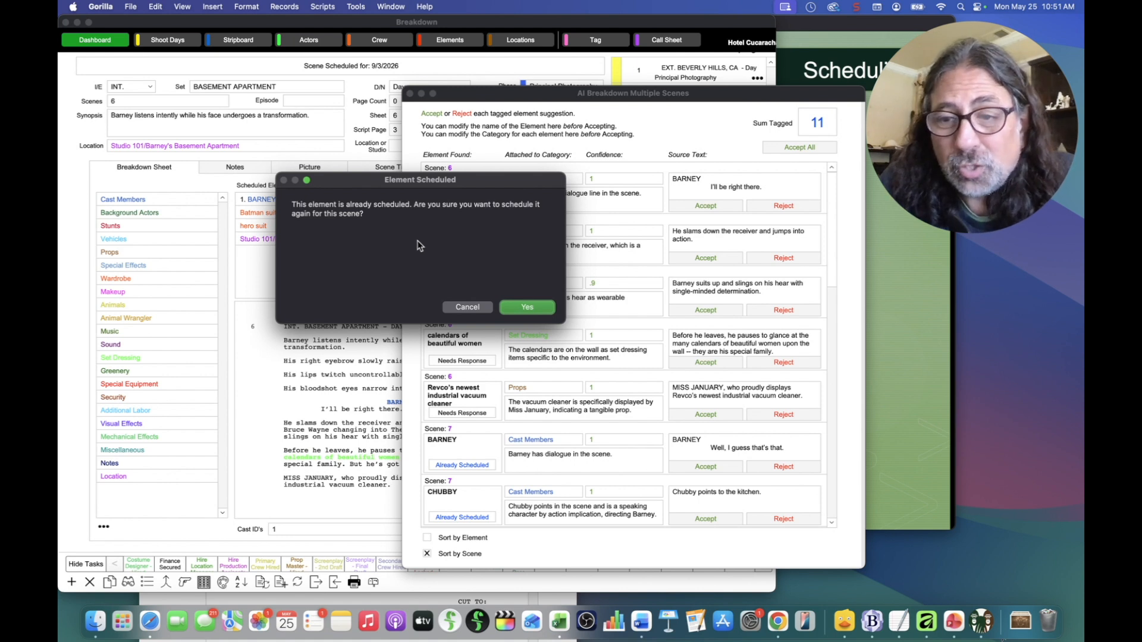
left_click_drag(455, 182, 541, 187)
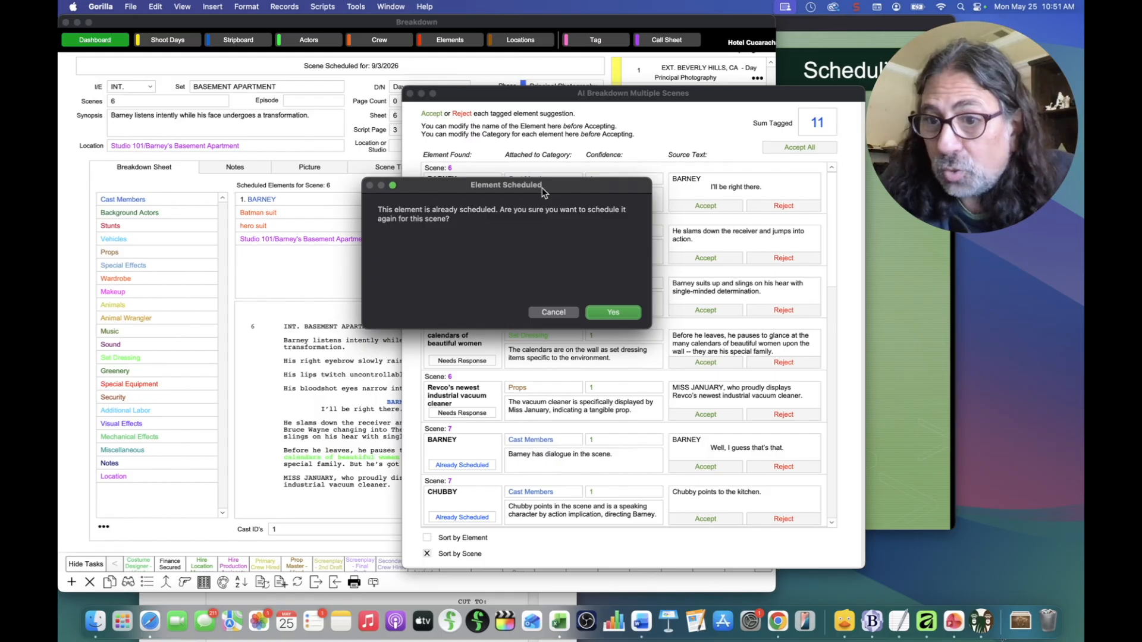
left_click(559, 313)
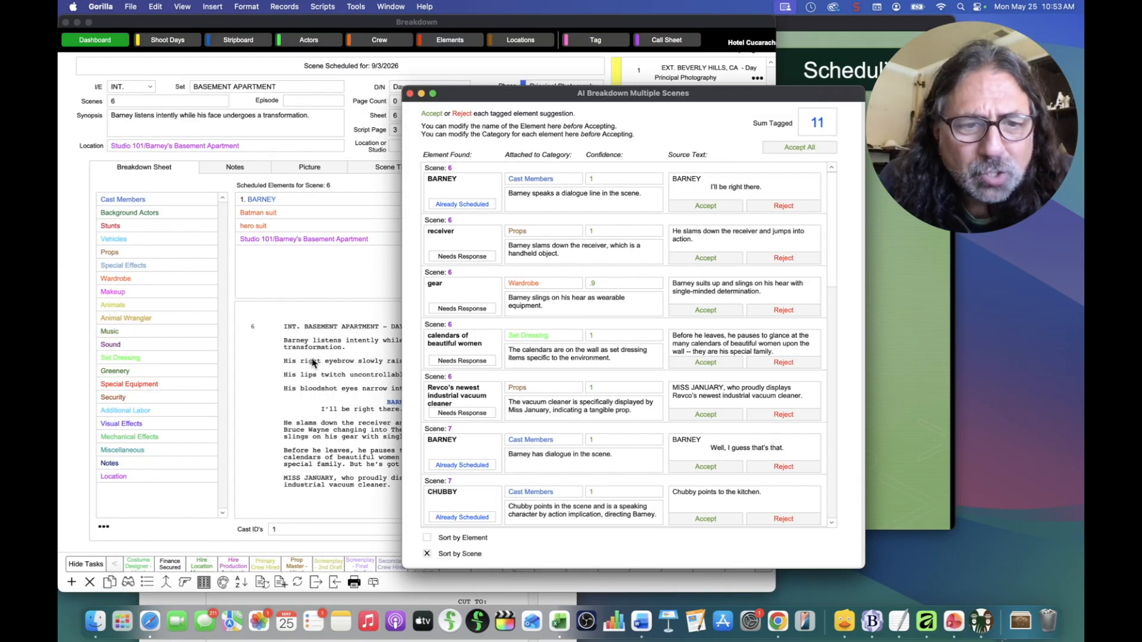
left_click(312, 362)
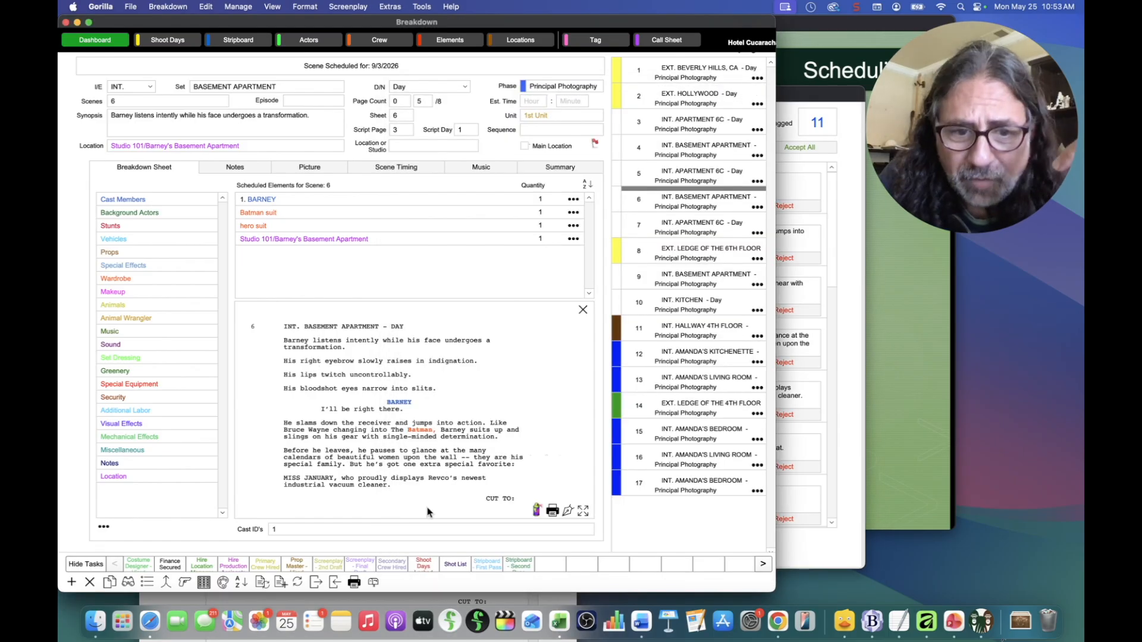
left_click(311, 443)
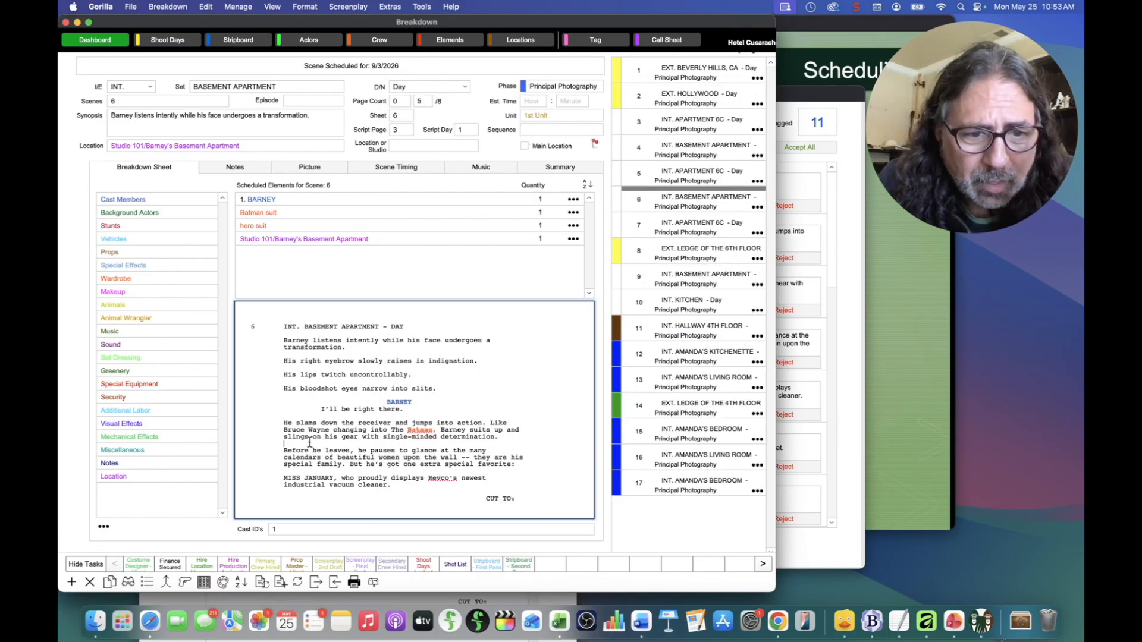
left_click_drag(285, 437, 388, 437)
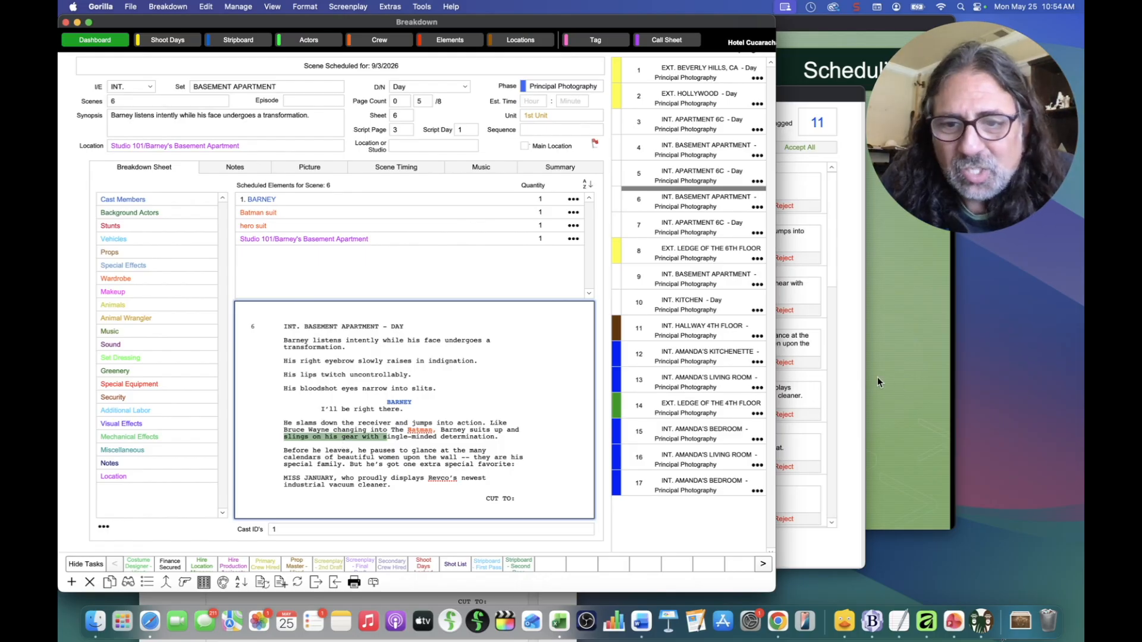
left_click(852, 379)
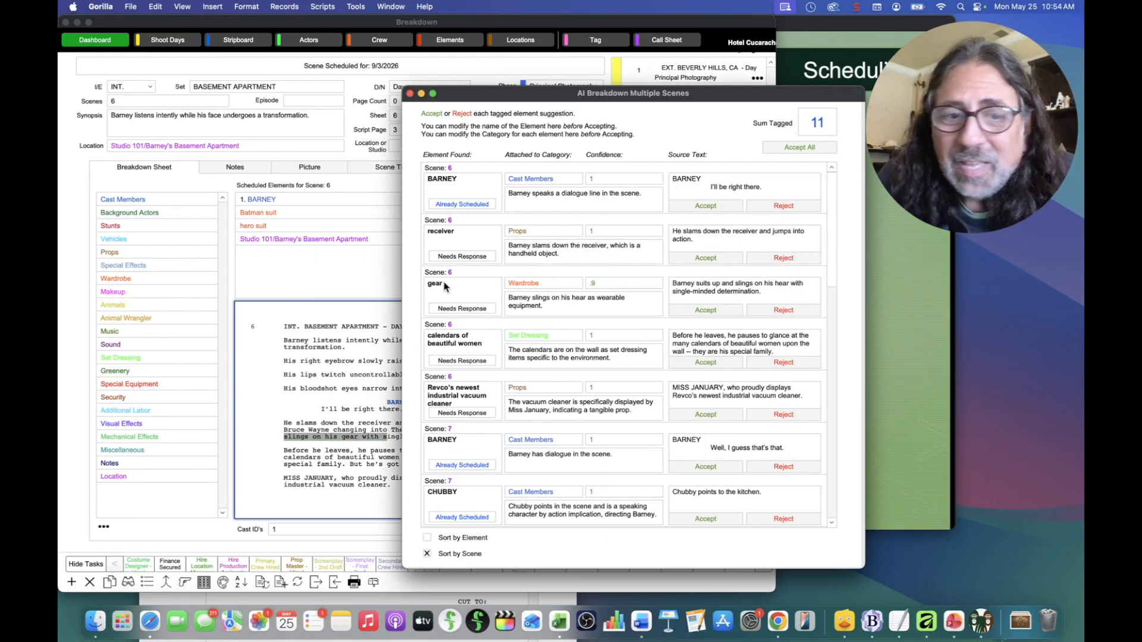
Step: Correct scene 6's Wardrobe suggestion name from 'hear' to 'gear'
left_click_drag(584, 100, 523, 102)
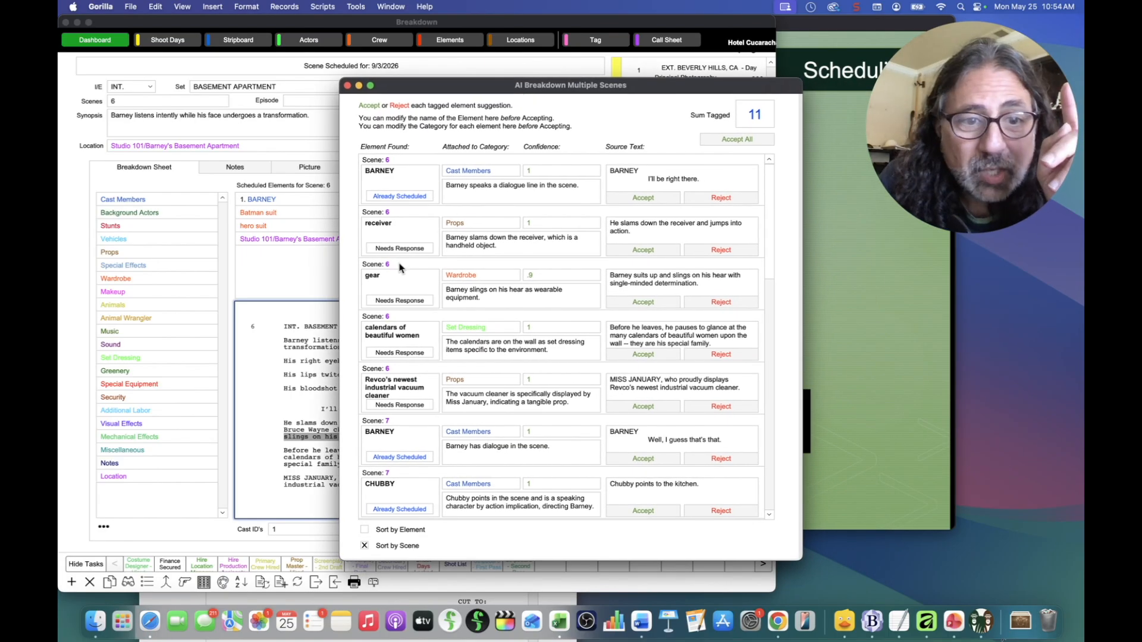
left_click_drag(370, 275, 354, 278)
type("h")
left_click(350, 280)
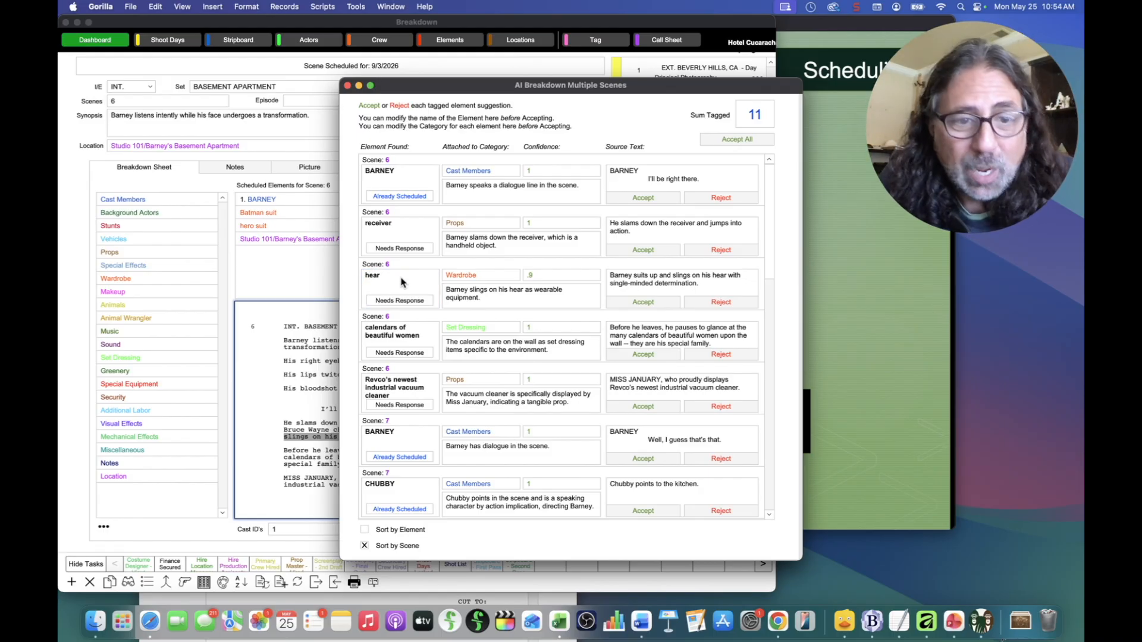
left_click(382, 282)
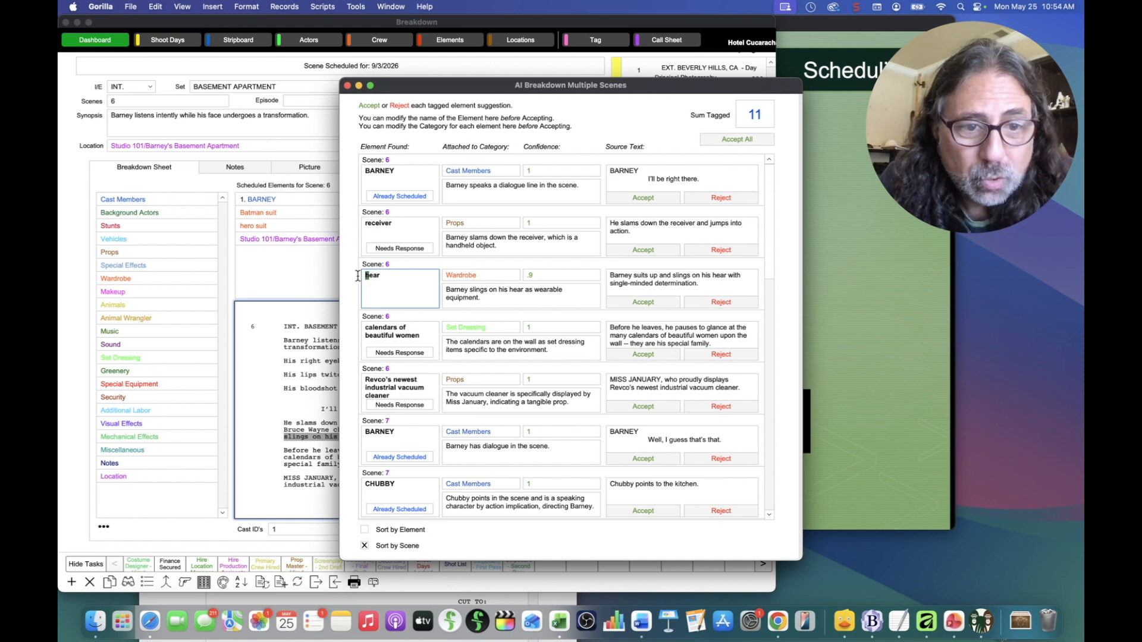
key("BackSpace")
type("g")
left_click(355, 280)
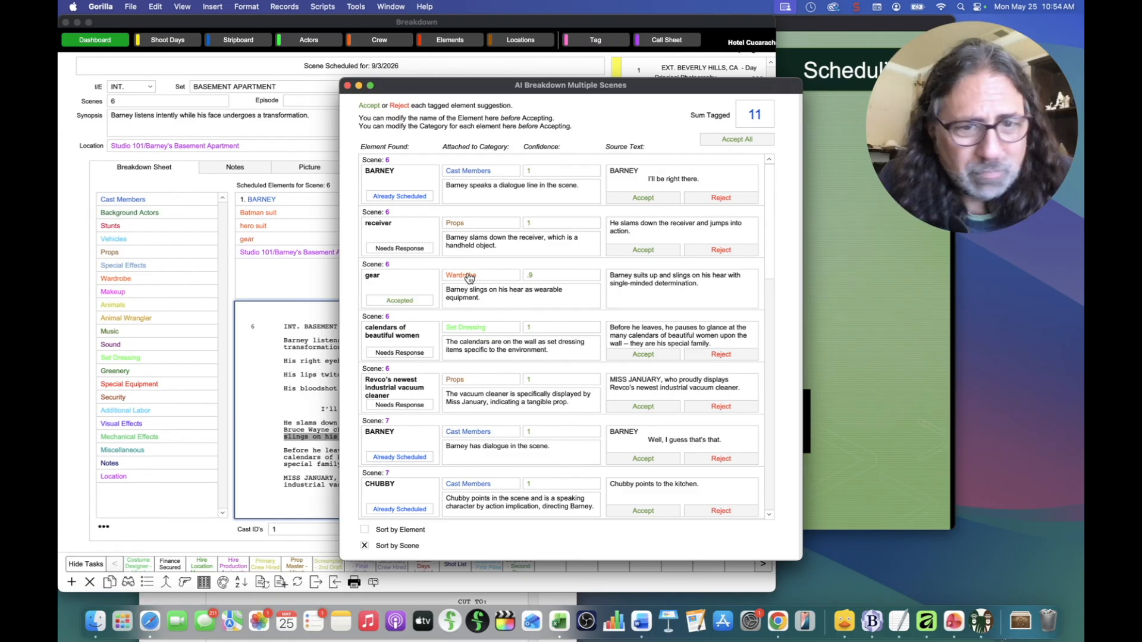
Step: Bring scene 6's breakdown sheet forward and refresh its script tags so gear is highlighted
left_click(266, 272)
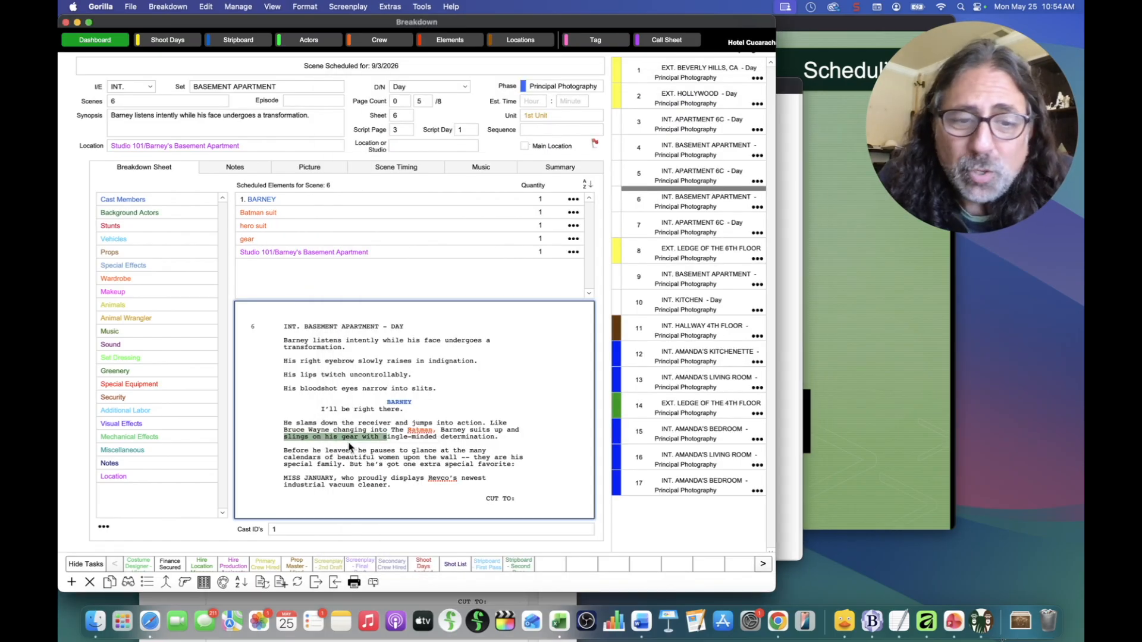
left_click(334, 7)
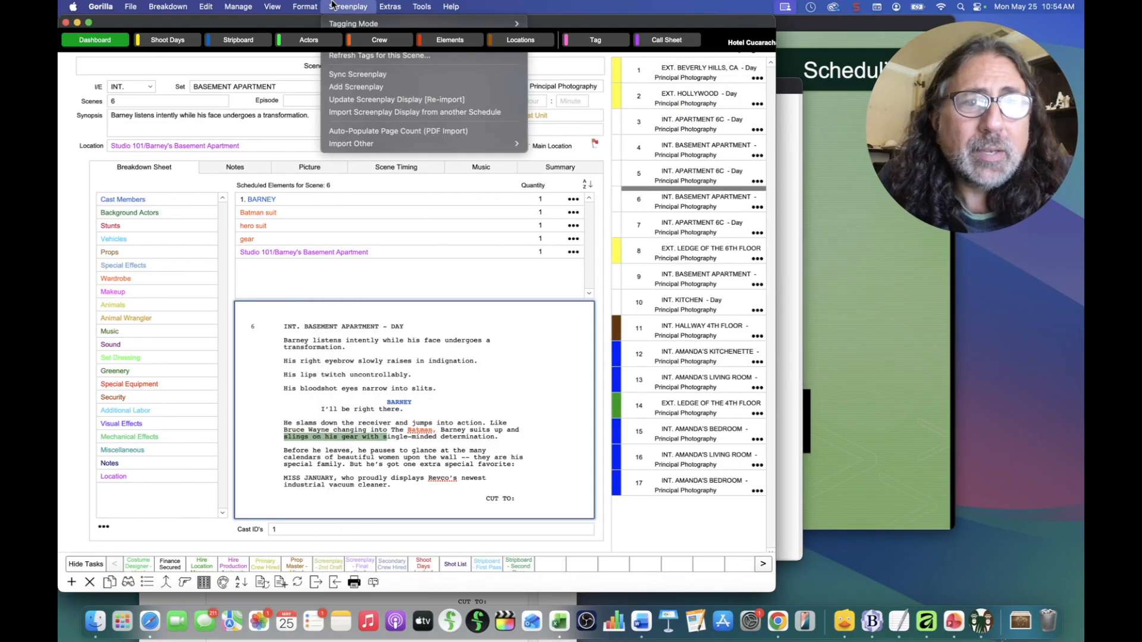
left_click(334, 55)
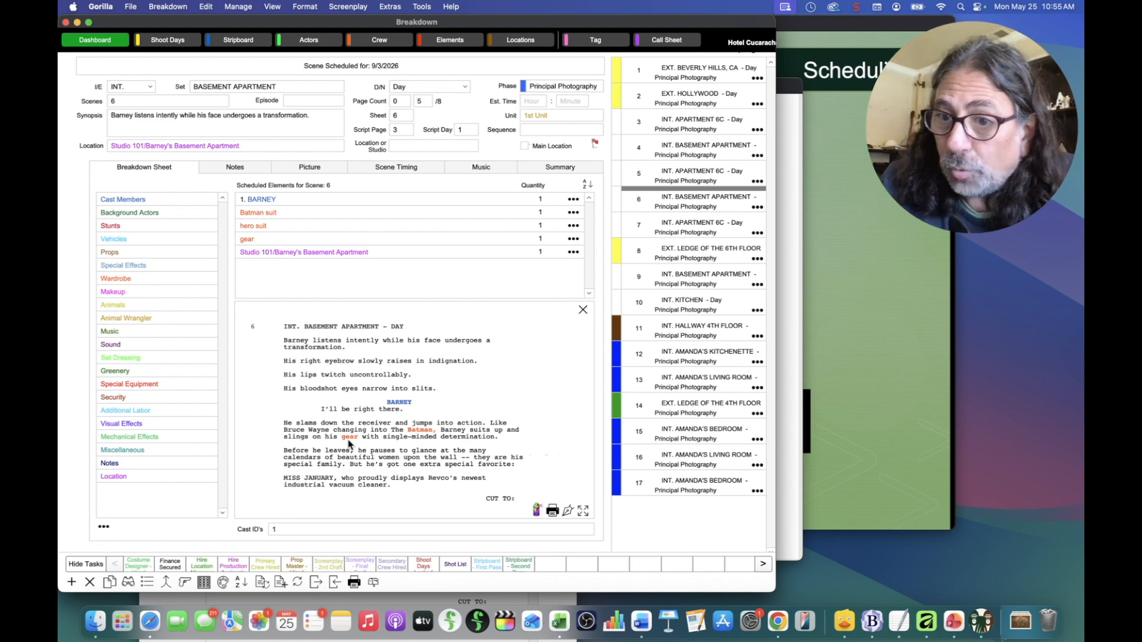
left_click(568, 512)
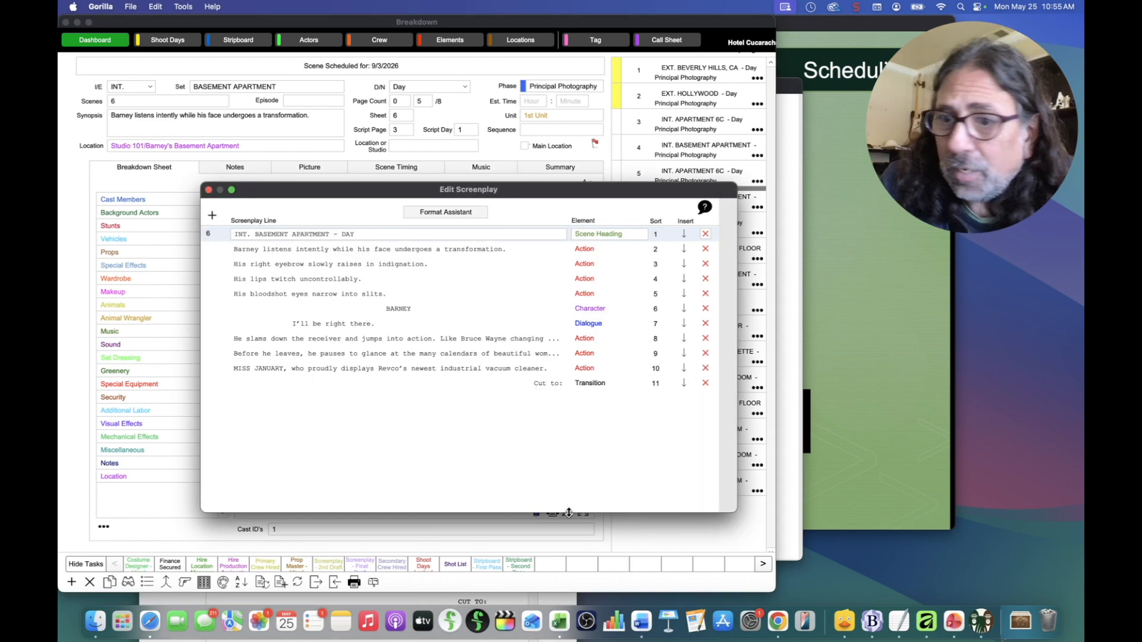
left_click(345, 340)
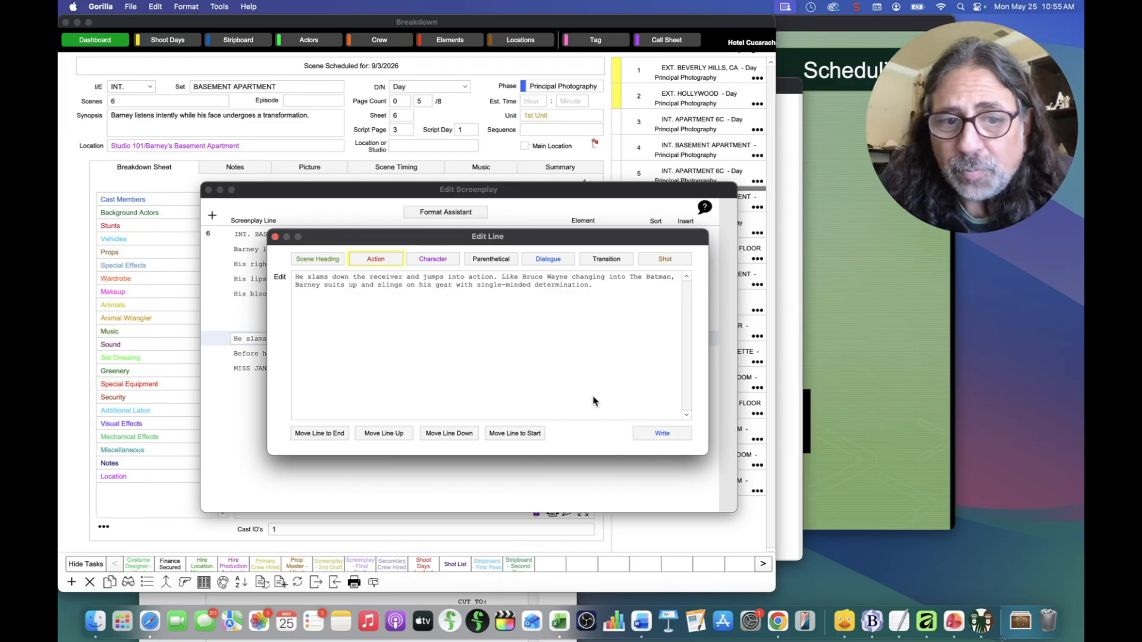
left_click(678, 433)
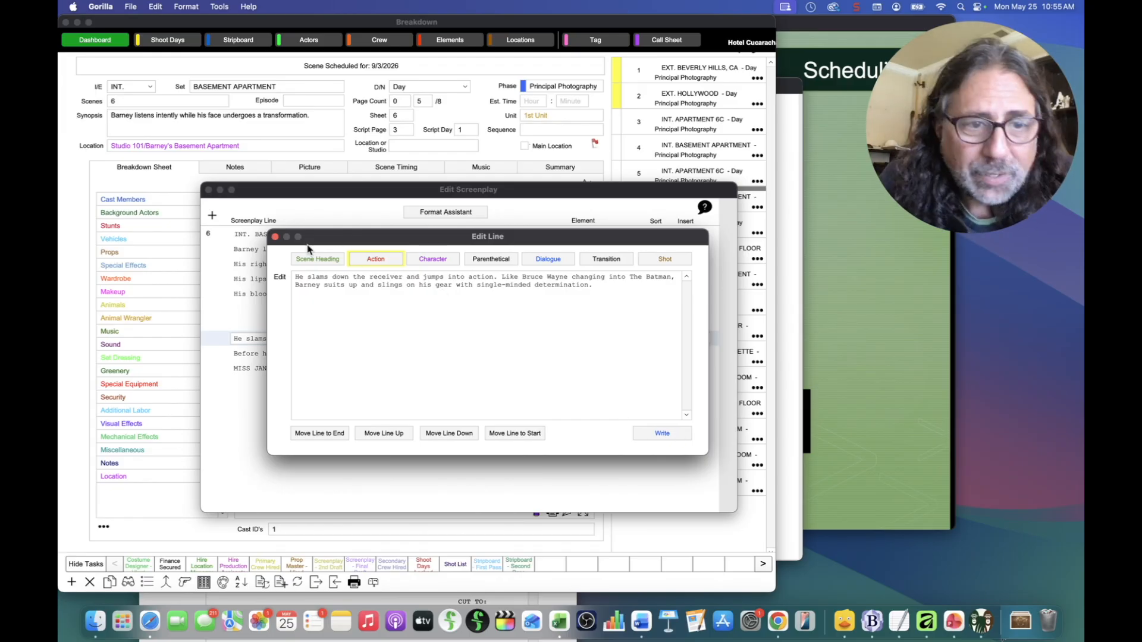
left_click(210, 191)
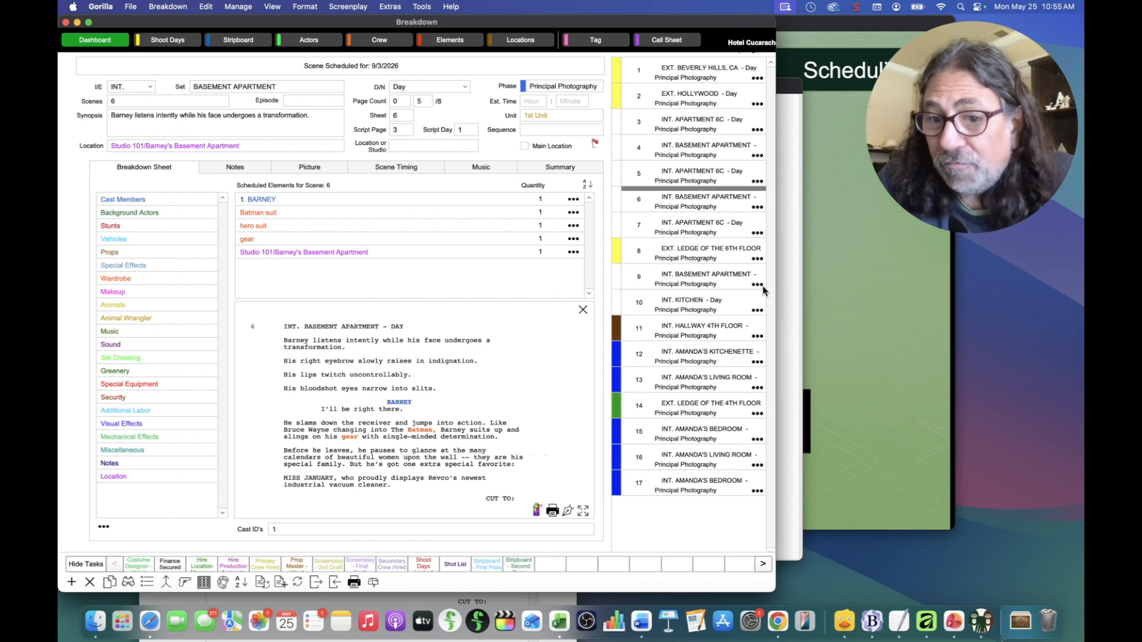
left_click_drag(573, 88, 524, 67)
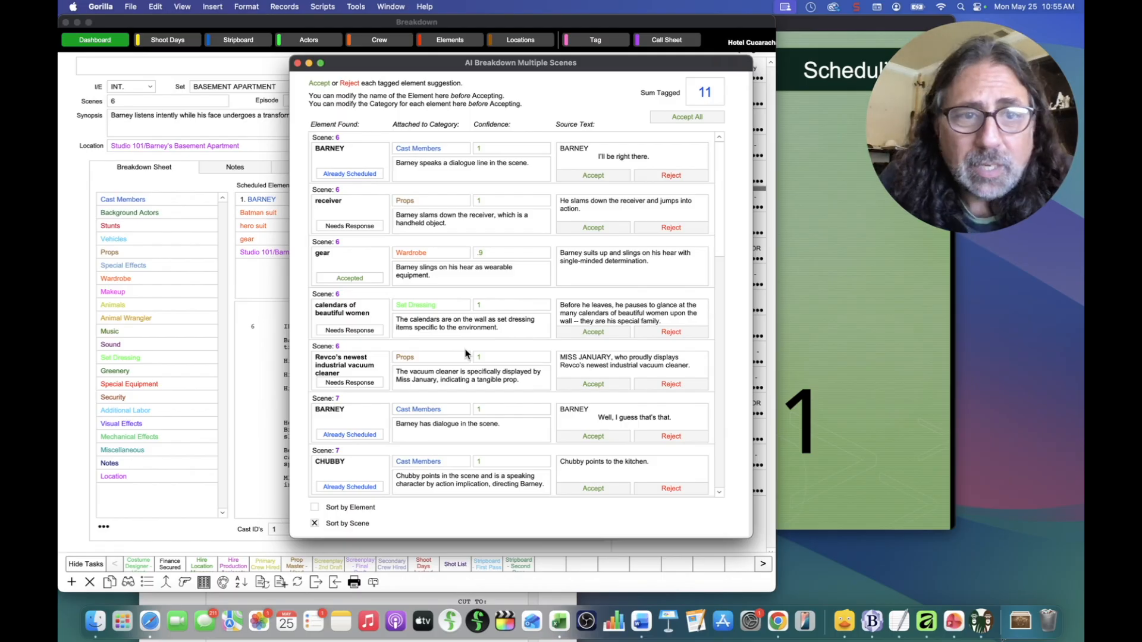
left_click_drag(464, 65, 466, 68)
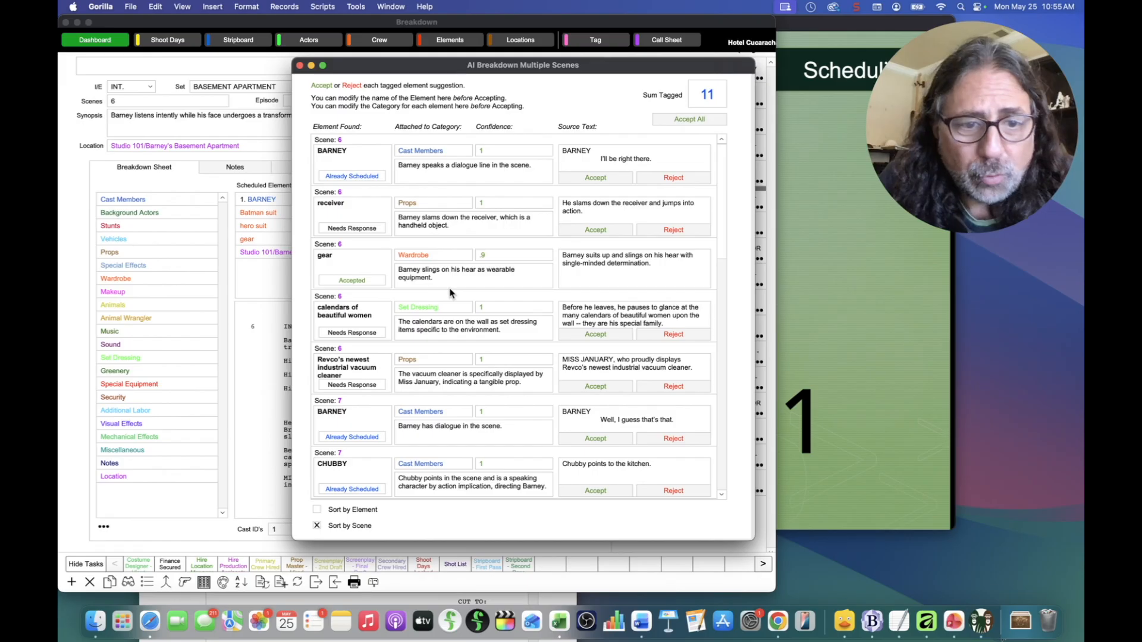
scroll(450, 293, "down", 3)
scroll(450, 293, "down", 2)
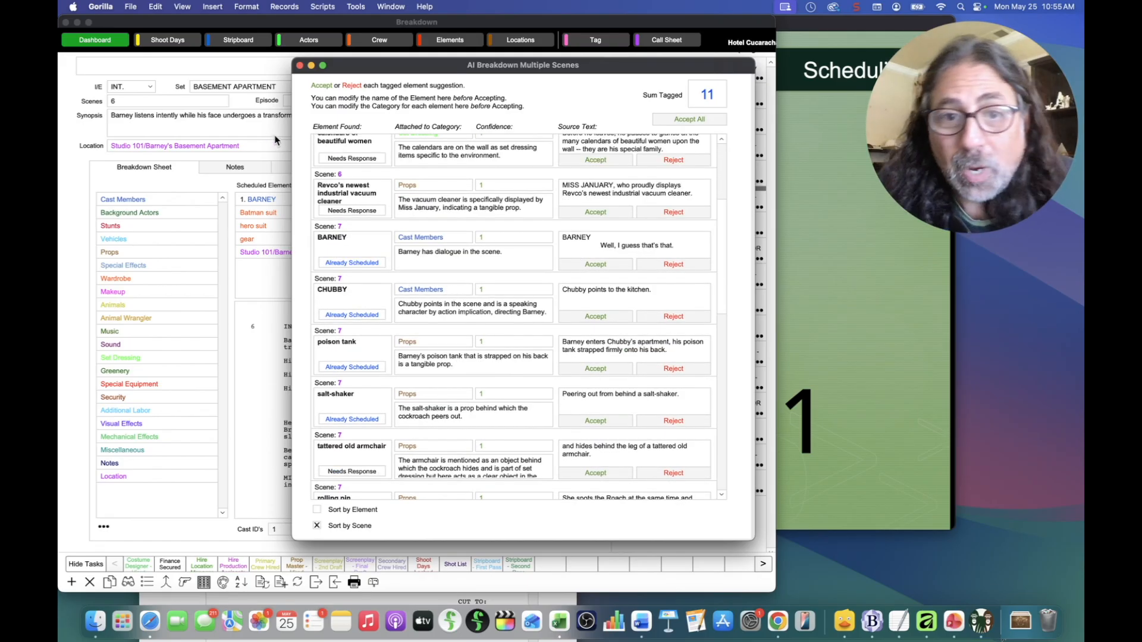
left_click(299, 66)
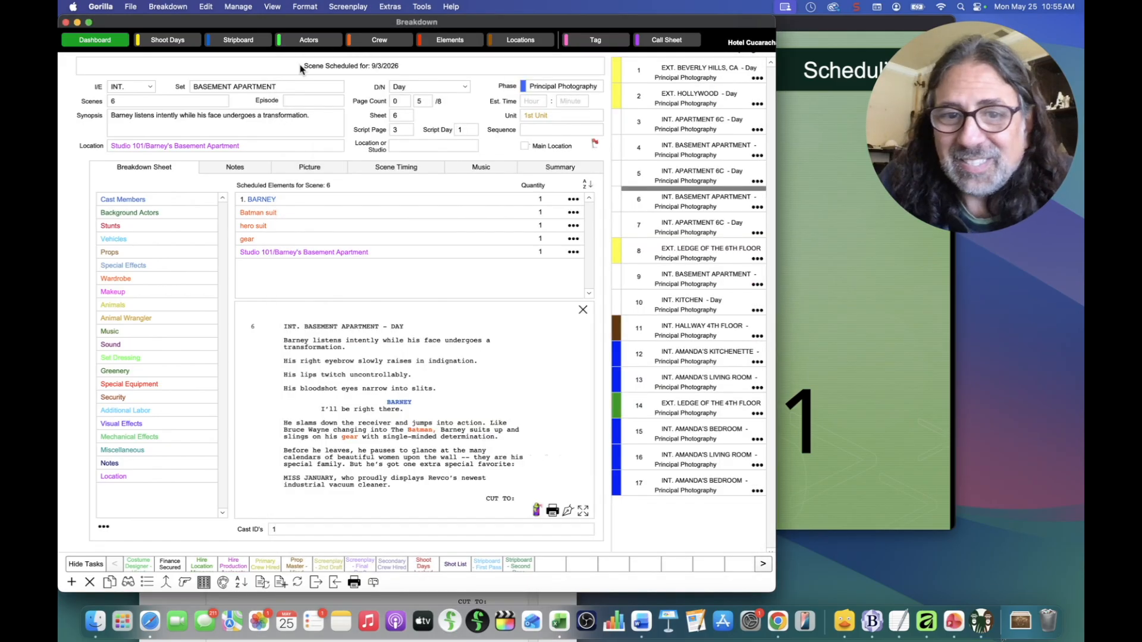
Step: In scene 6's Breakdown Assistant AI, check Status and choose Delete All for its AI record
left_click(538, 510)
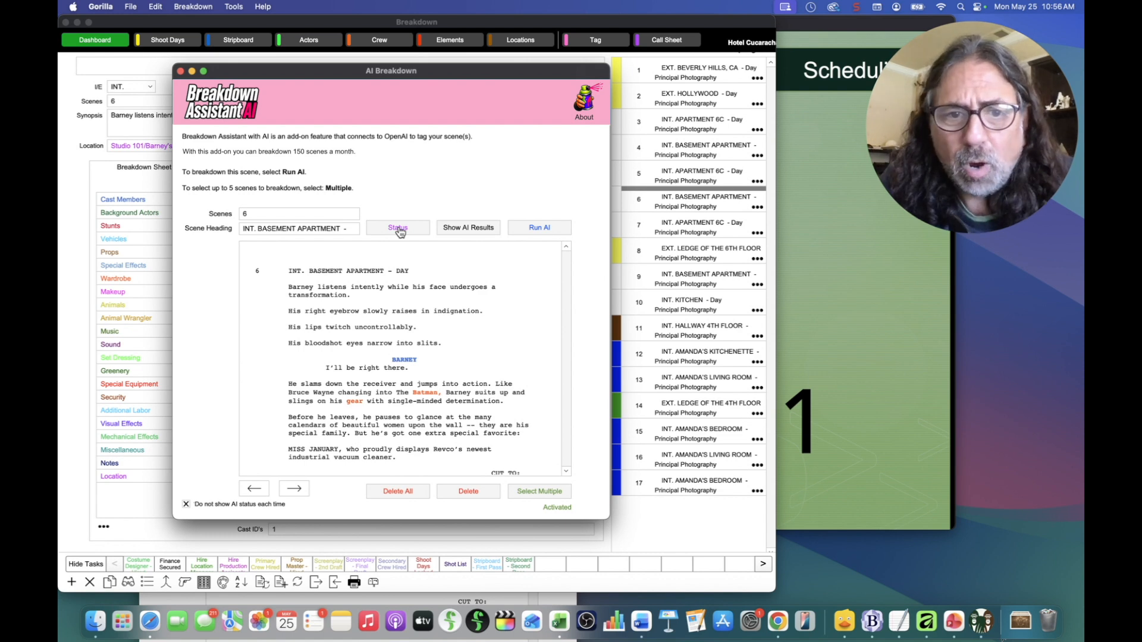
left_click(468, 228)
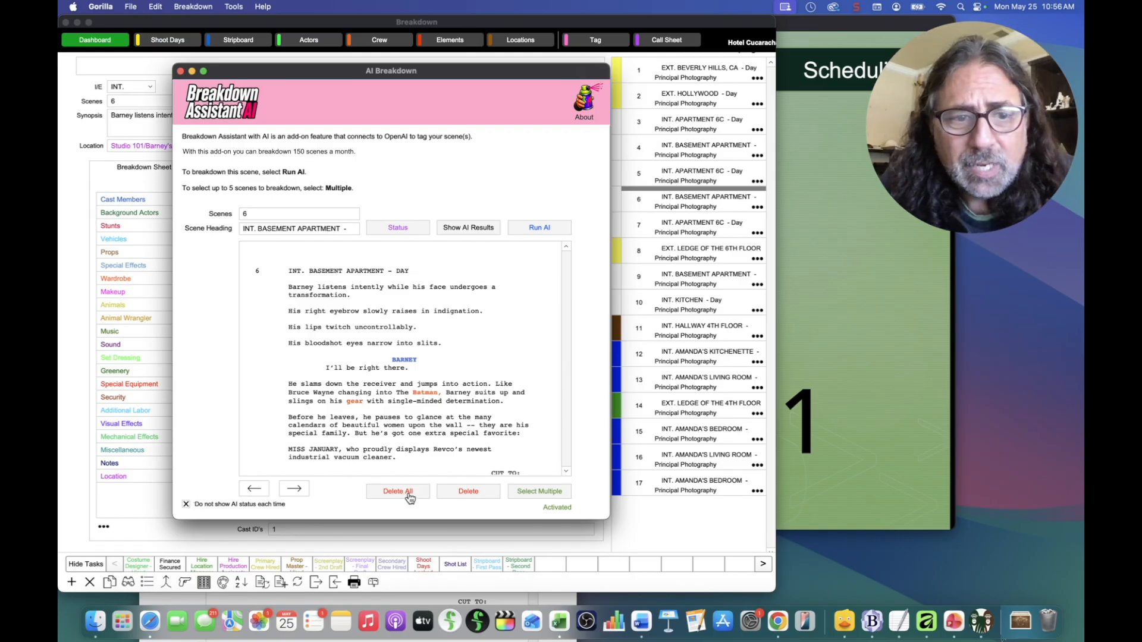
left_click(484, 494)
left_click_drag(464, 192, 399, 218)
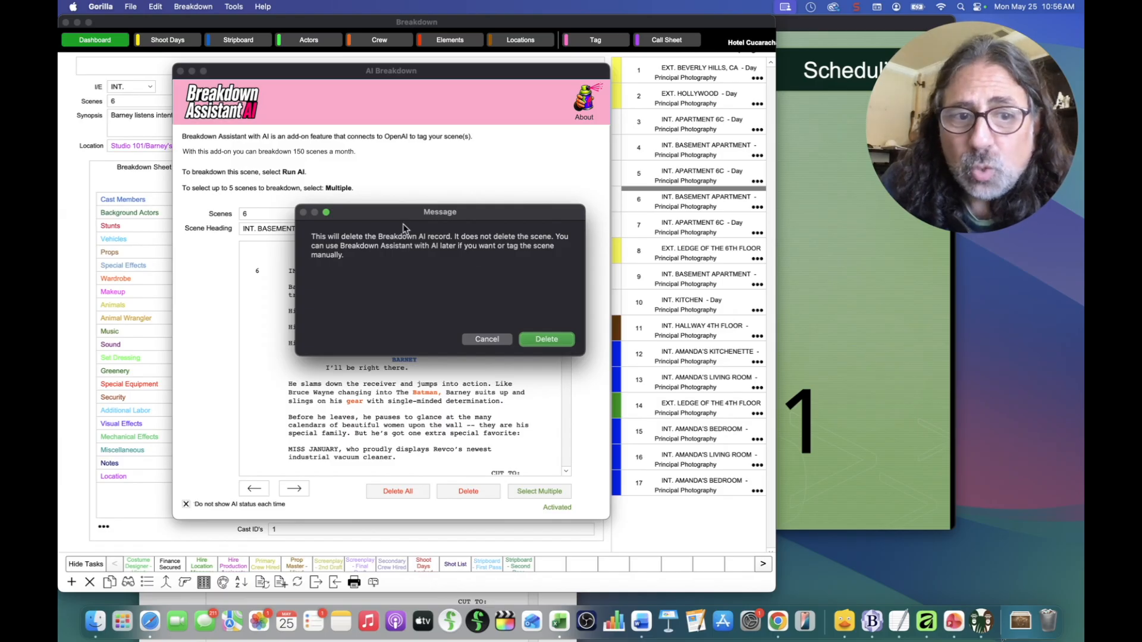
Step: Keep the Breakdown AI record and advance the features slideshow to slide #2 on Non-Speaking tagging
left_click(485, 342)
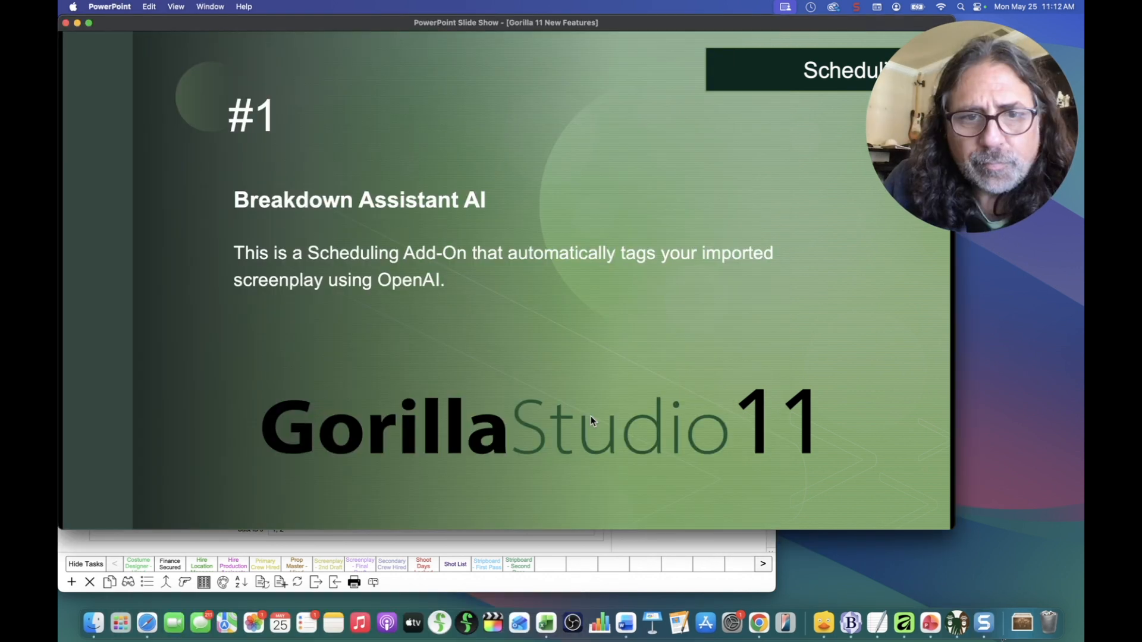
key("Right")
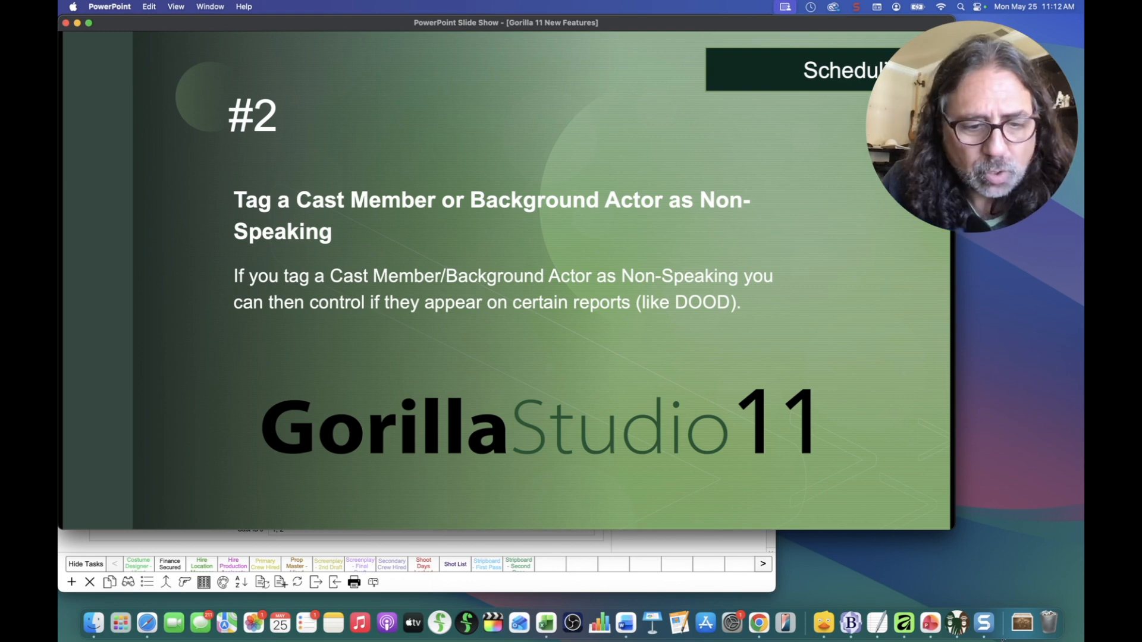
Step: Bring Gorilla's scene 1 EXT. BEVERLY HILLS, CA – DAY breakdown in front of the slide show
left_click(596, 552)
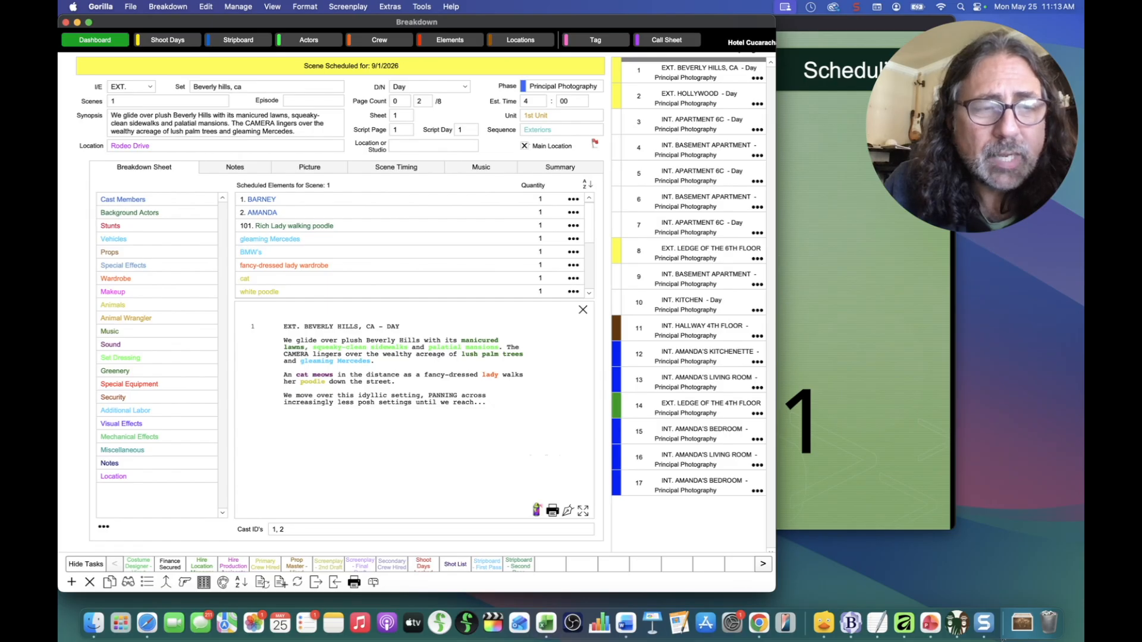
left_click(168, 39)
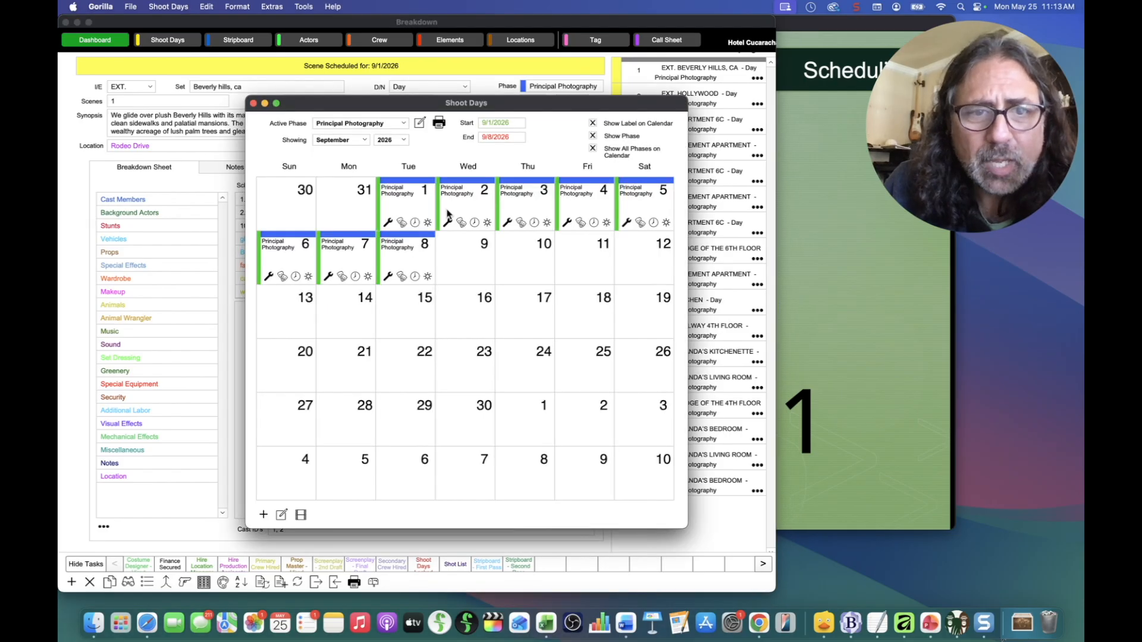
double_click(409, 210)
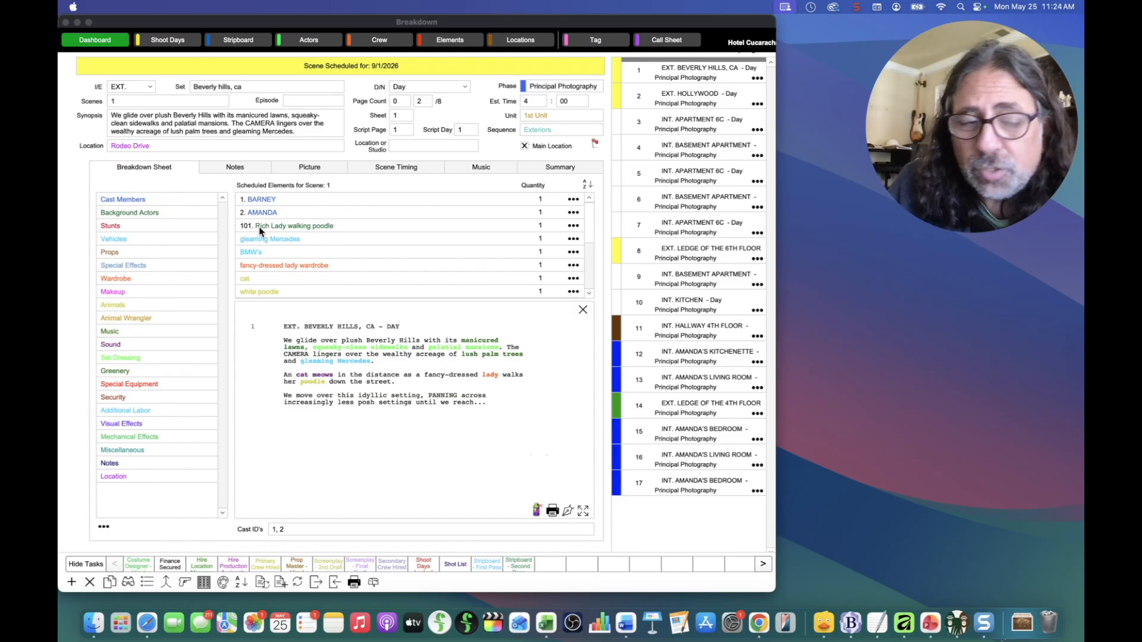
Step: Mark Rich Lady walking poodle as Non-Speaking in scene 1
left_click(571, 228)
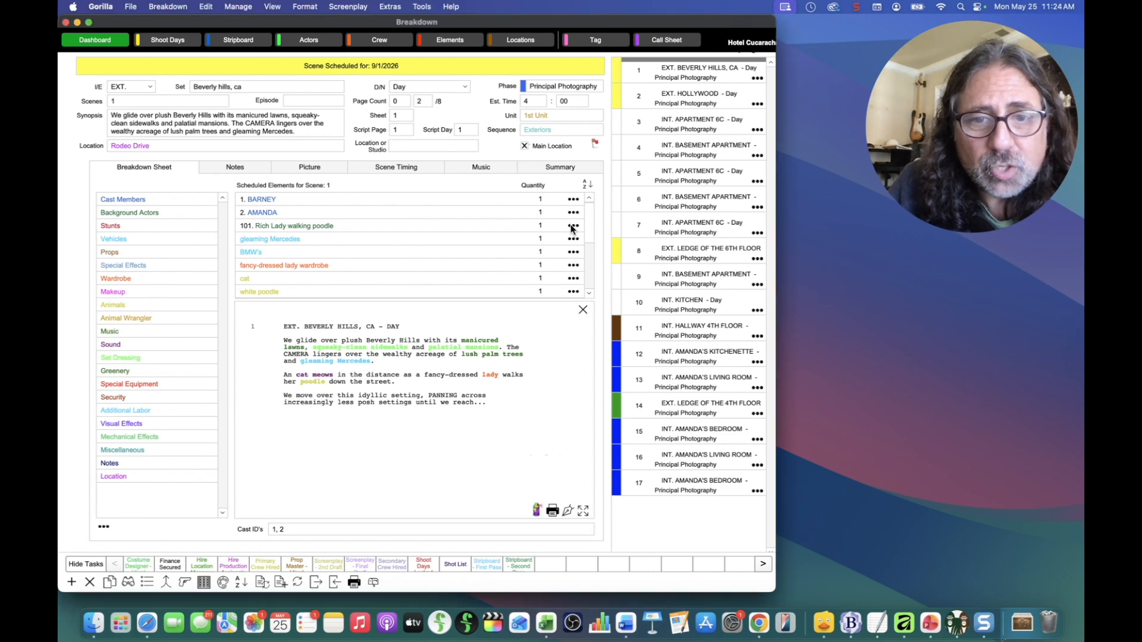
left_click(572, 227)
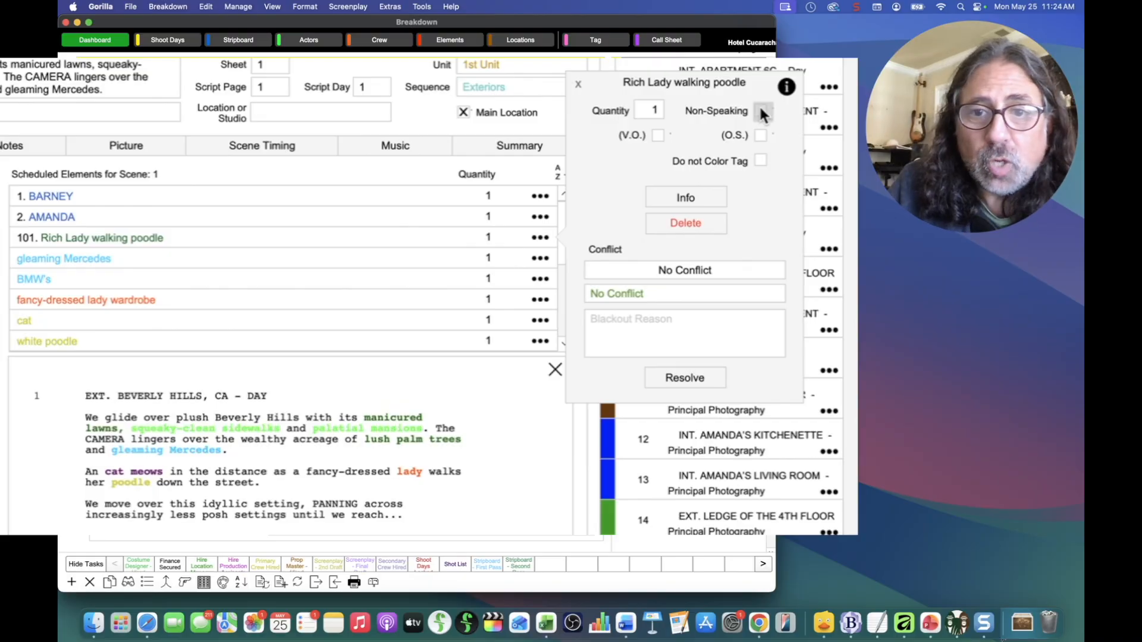
left_click(760, 110)
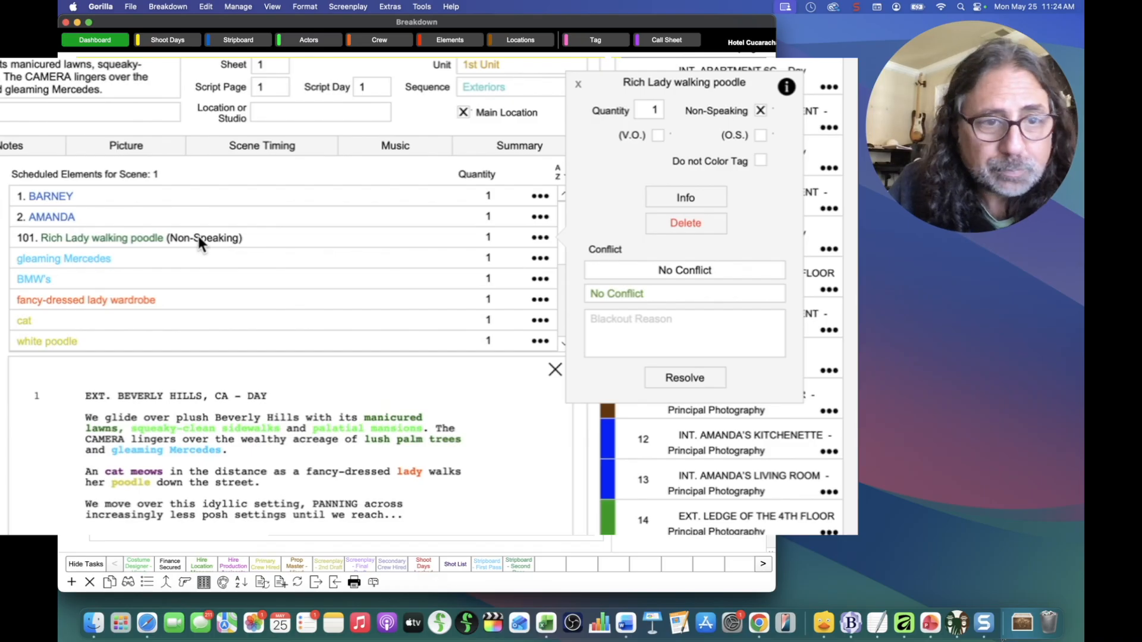
left_click(578, 85)
Step: Tag BARNEY and AMANDA as V.O. in scene 1
left_click(540, 197)
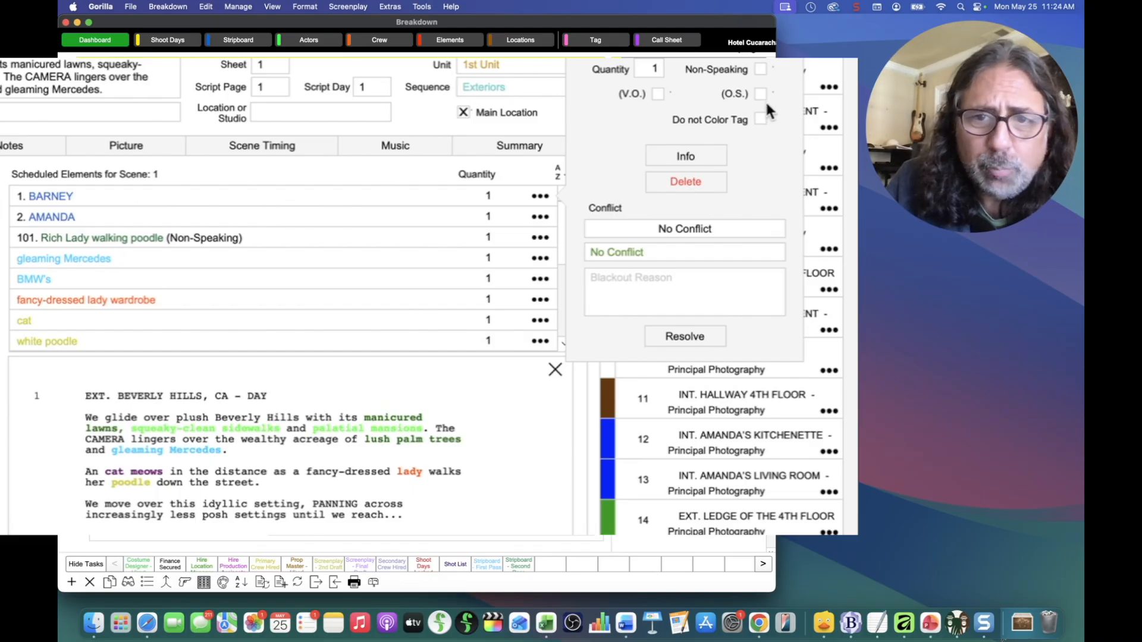
left_click(658, 94)
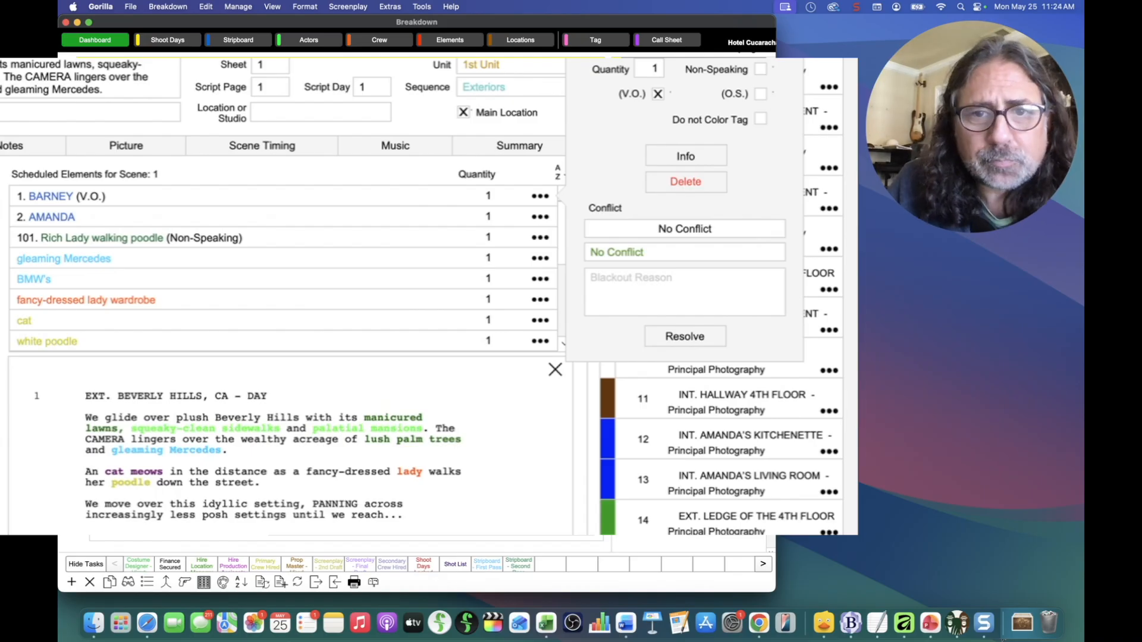
left_click(289, 157)
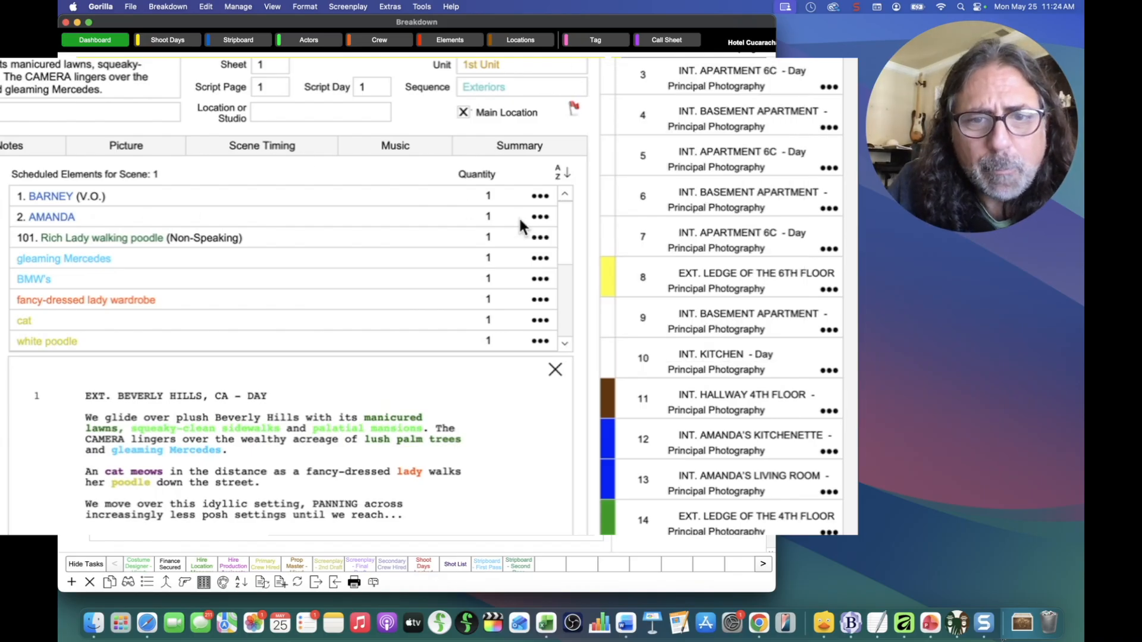
left_click(540, 218)
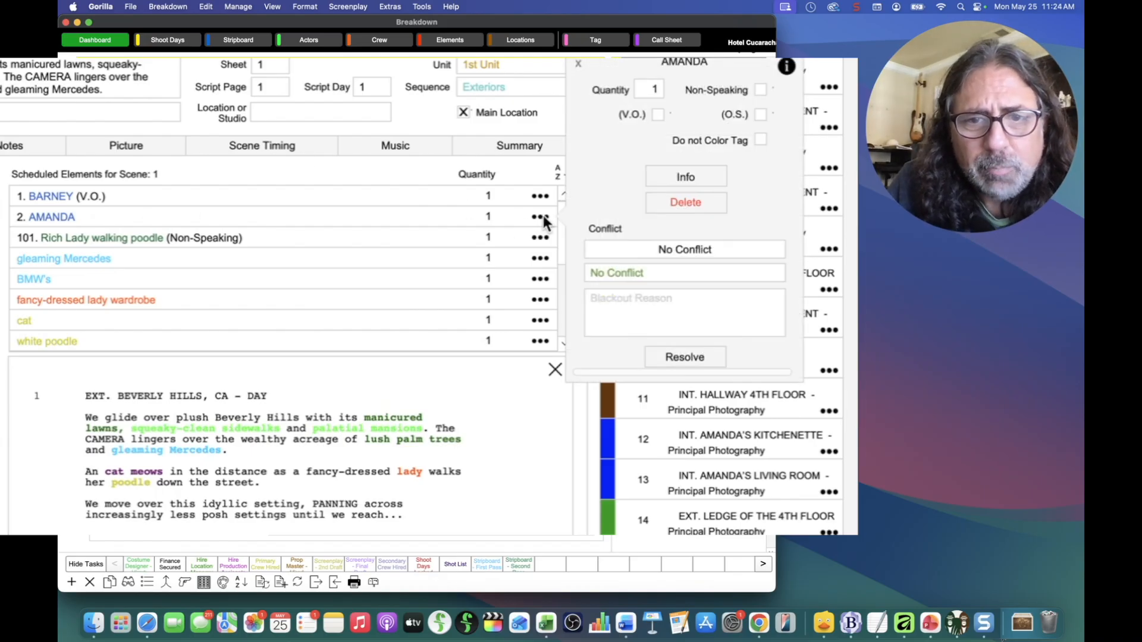
left_click(659, 115)
left_click(578, 64)
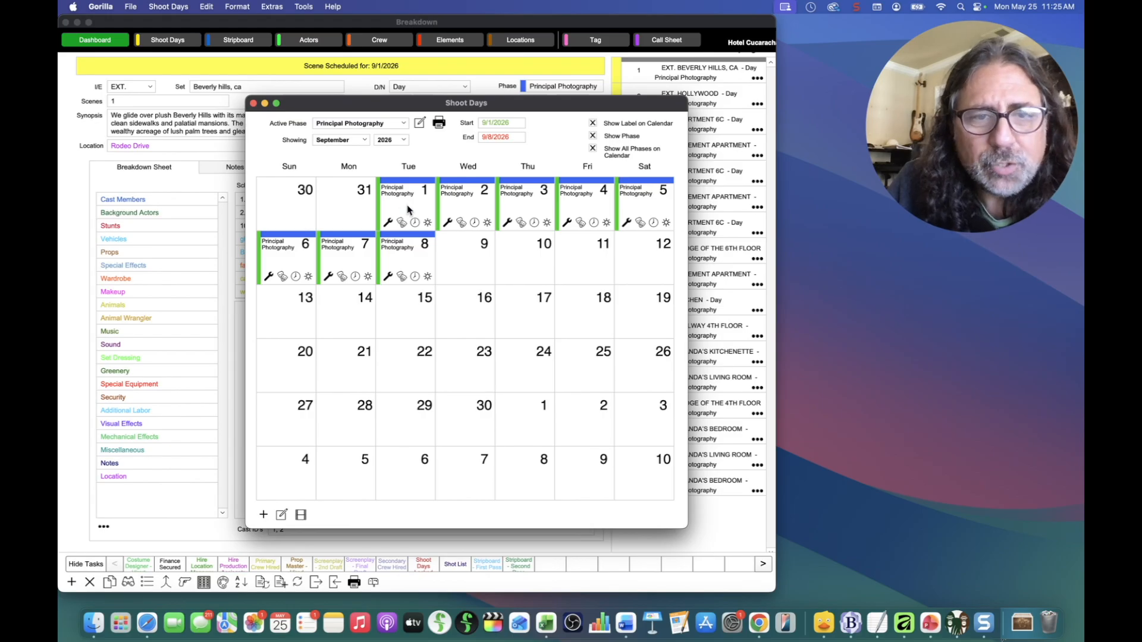
Step: Open the 9/1/2026 shoot day details and show its Quick Preview report buttons
double_click(395, 212)
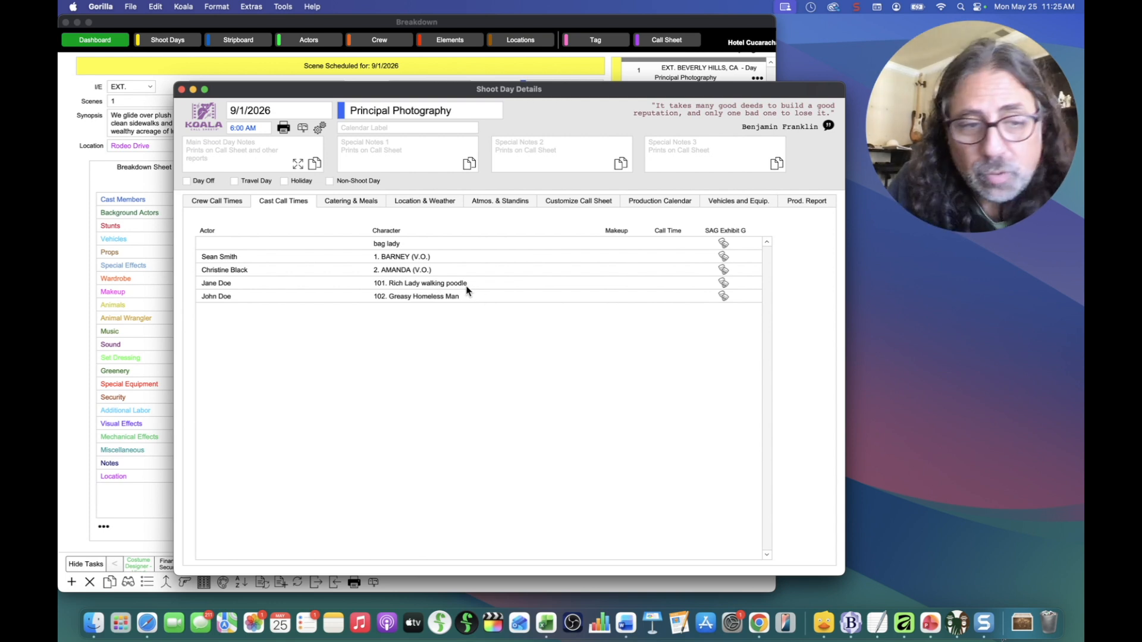
left_click(302, 128)
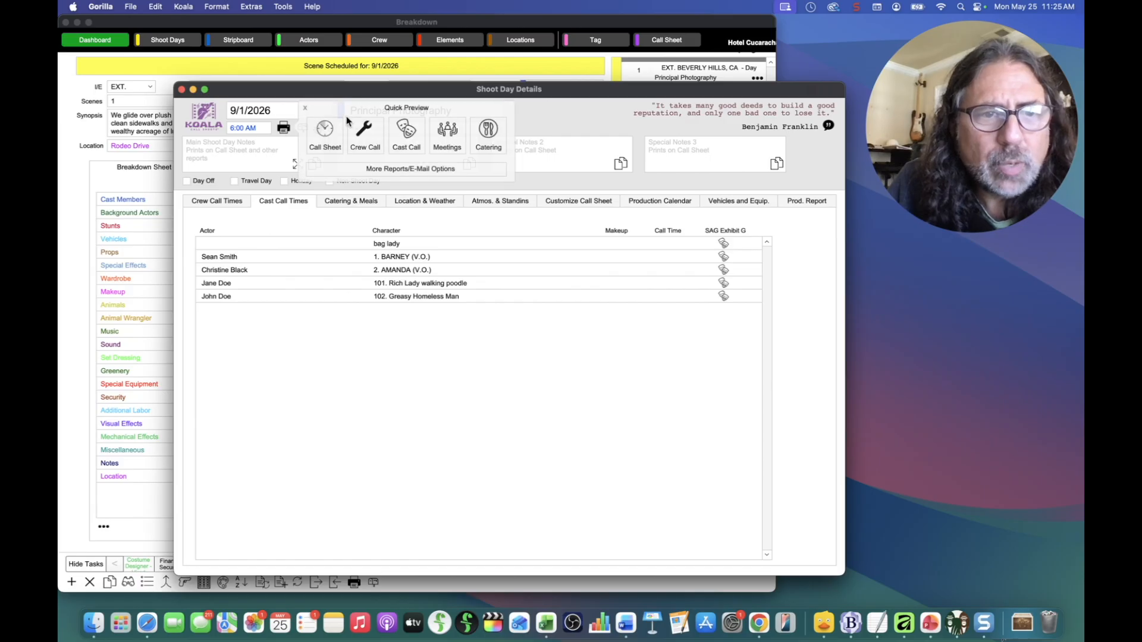
left_click(329, 135)
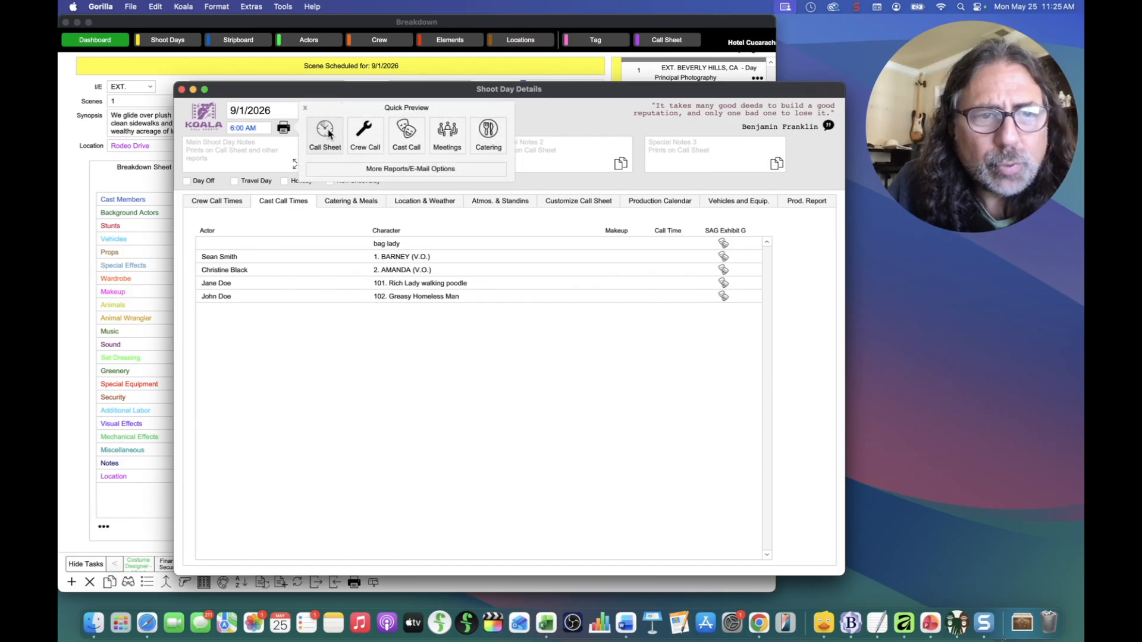
Step: Generate and review a Call Sheet #1 call sheet past the weather notice, then close it
left_click(337, 163)
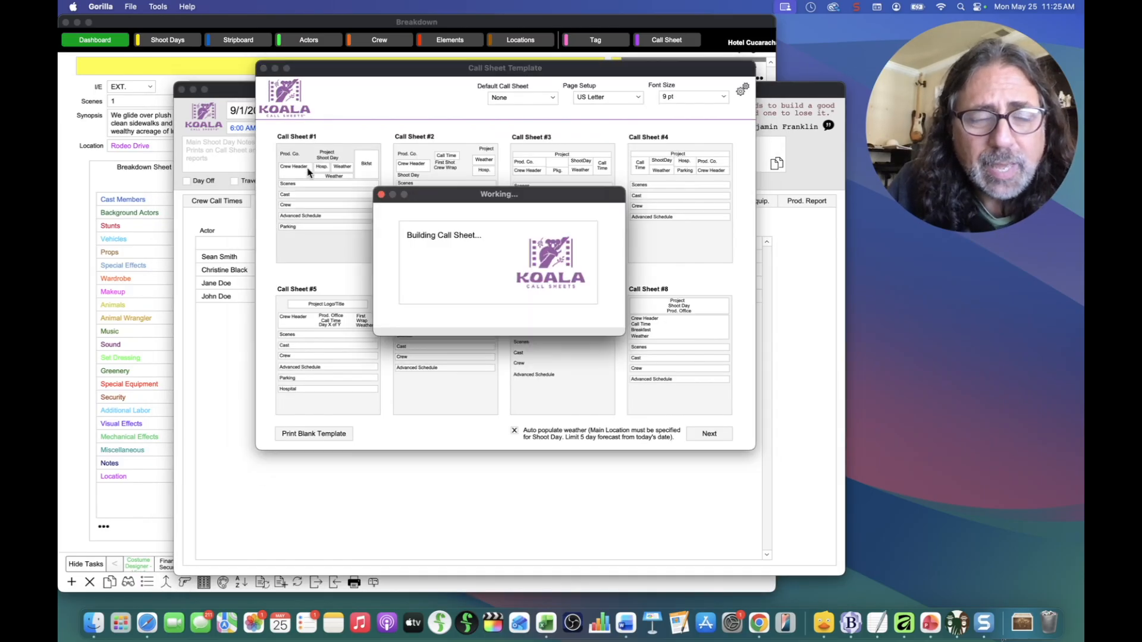
left_click(418, 287)
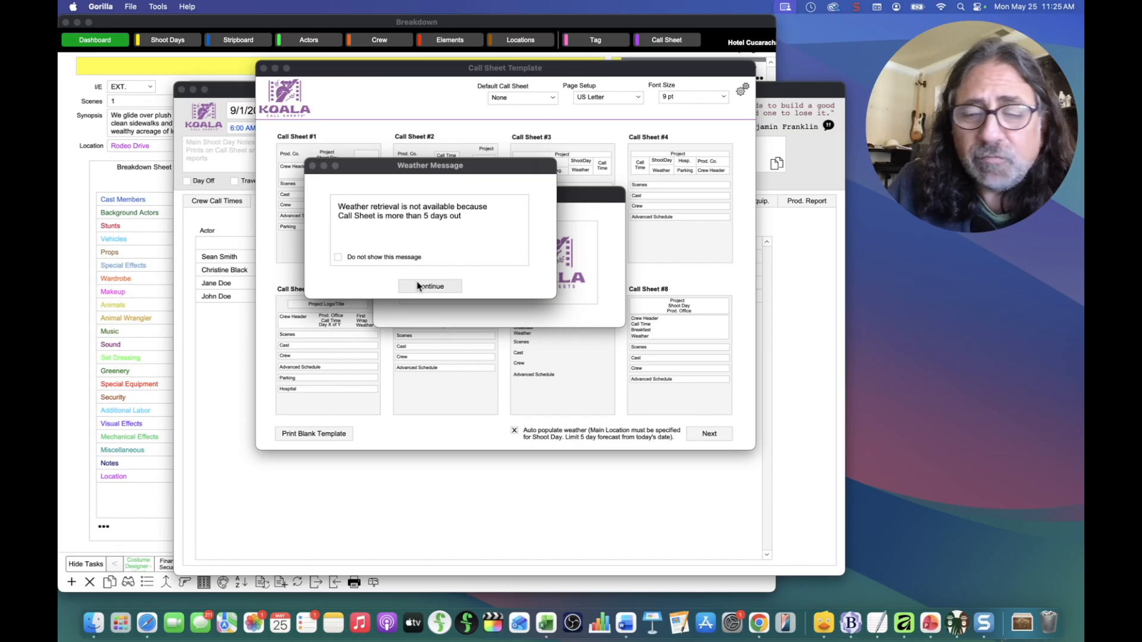
left_click(419, 286)
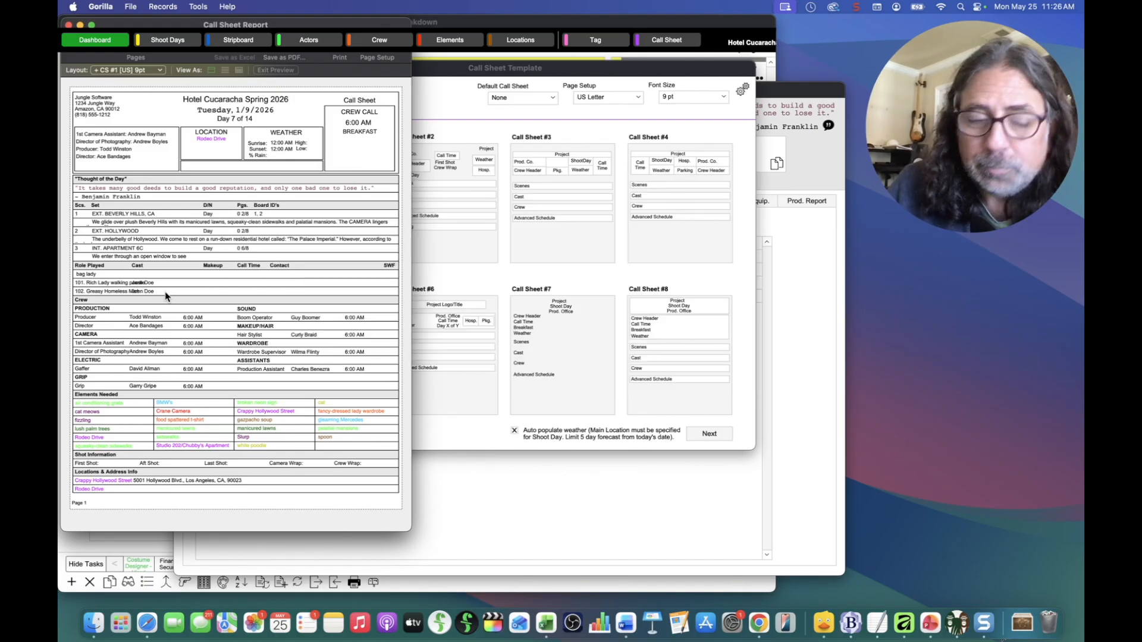
left_click(68, 25)
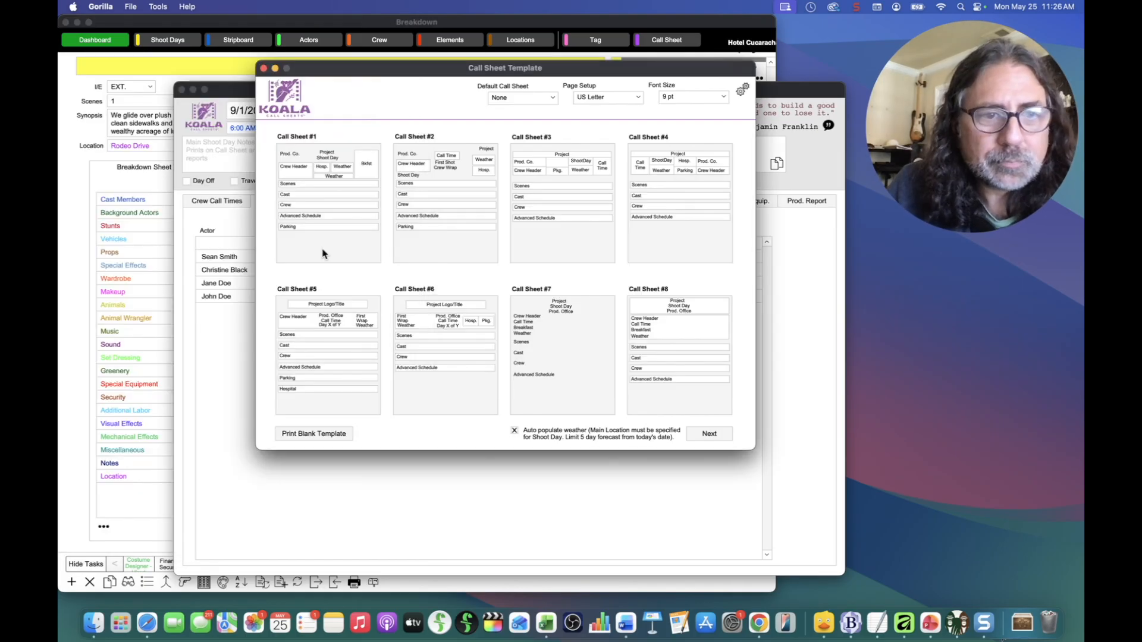
left_click(264, 69)
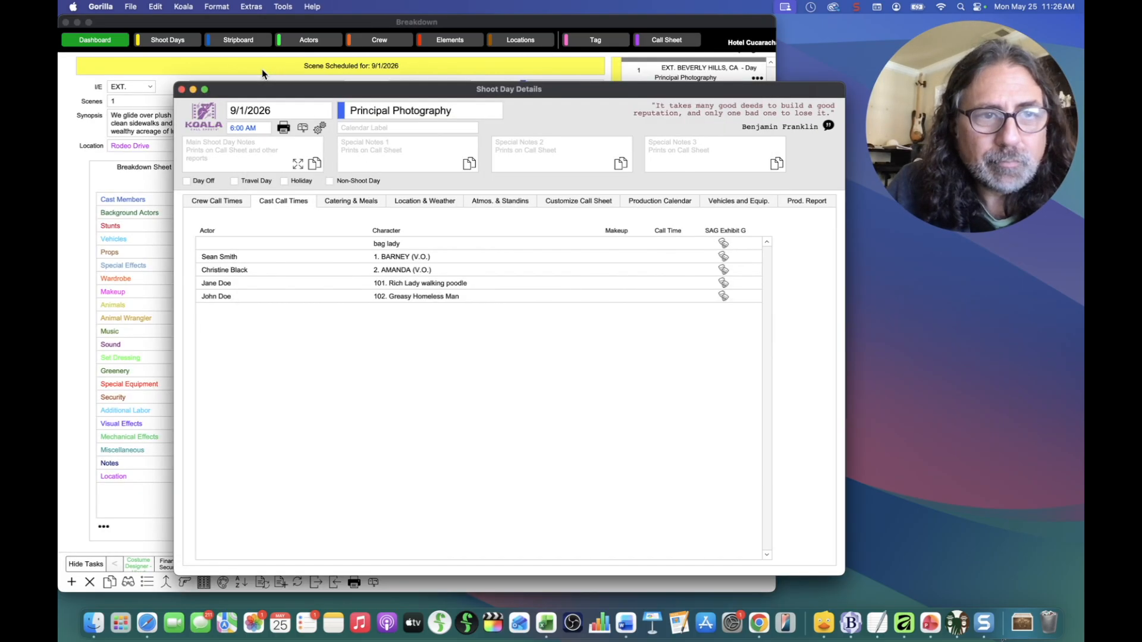
Step: Close the shoot day windows and review a Cast Members DOOD report from the Default Board
left_click(182, 89)
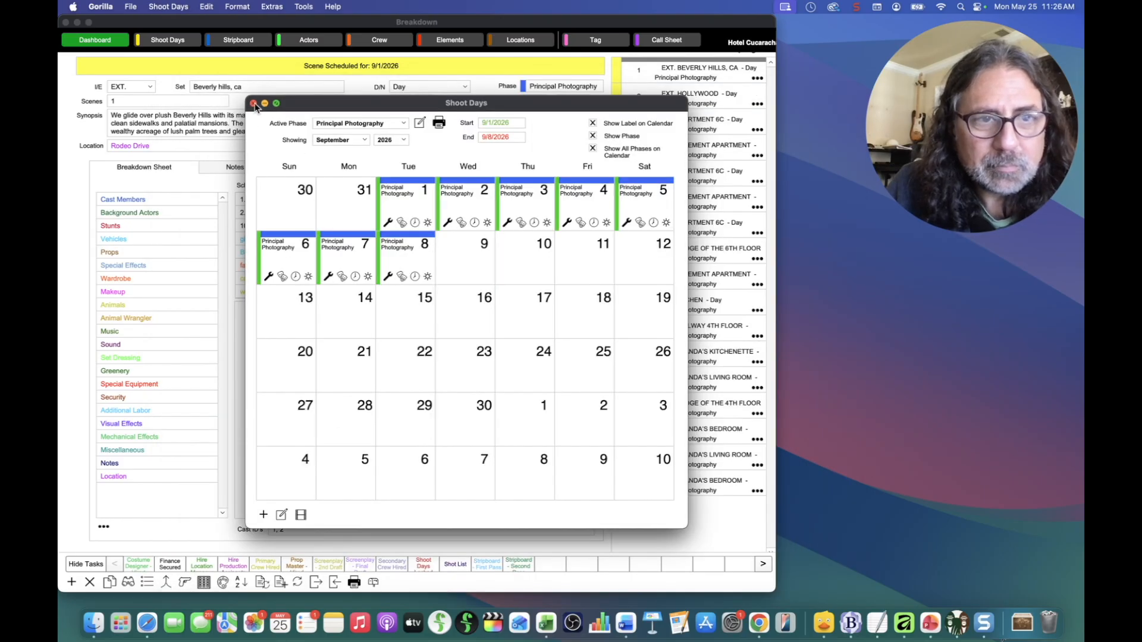
left_click(254, 103)
left_click(354, 583)
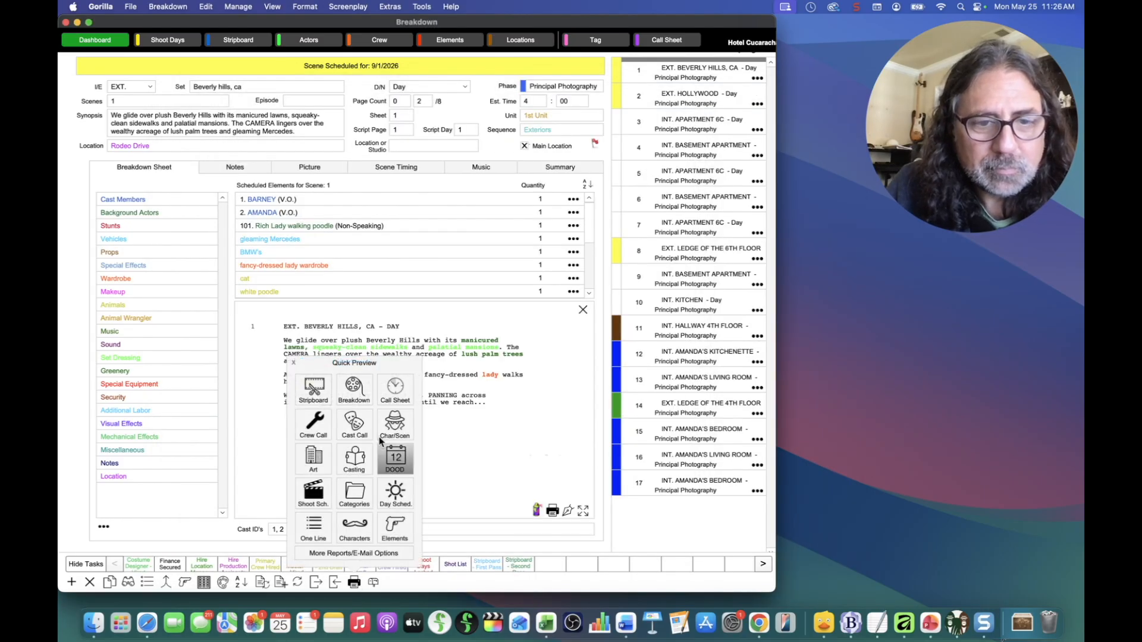
left_click(395, 458)
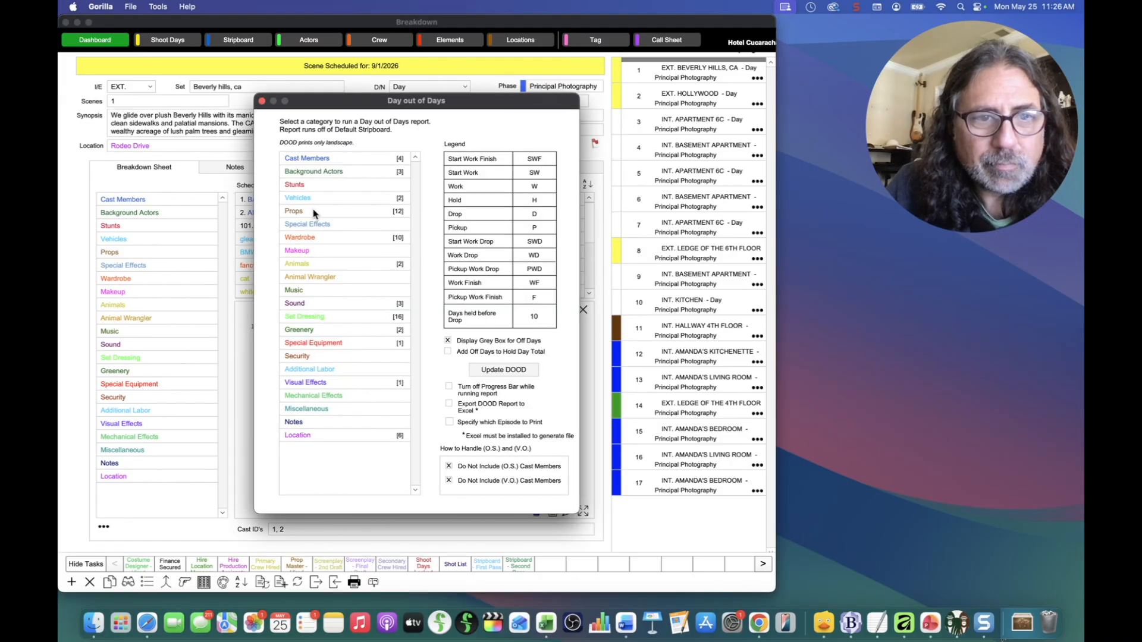
left_click(307, 159)
left_click(317, 199)
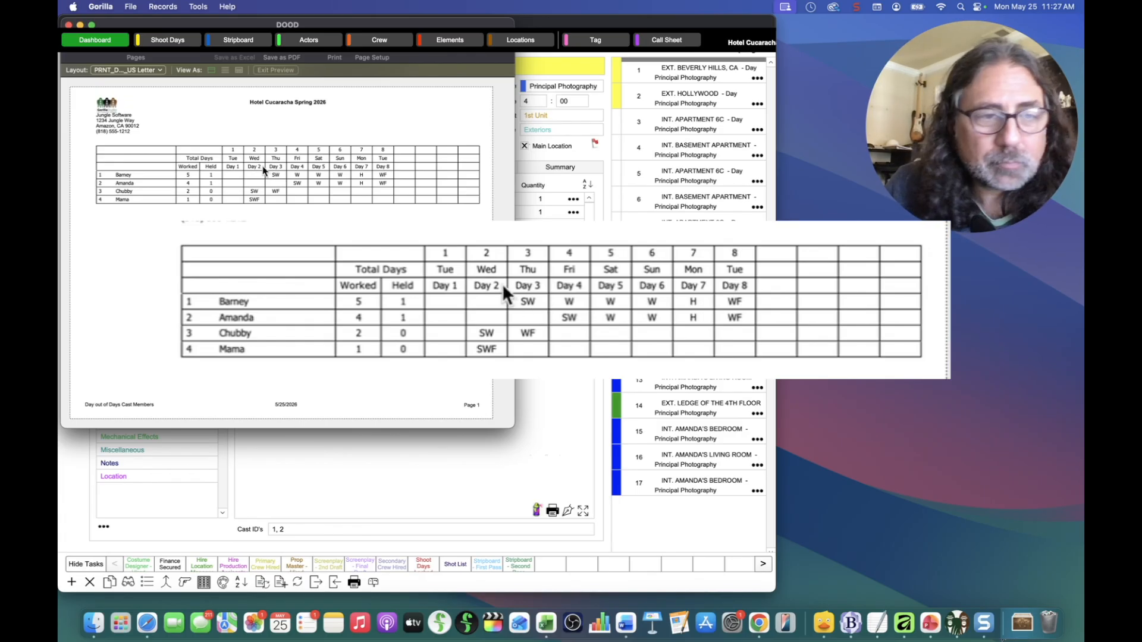
left_click(68, 24)
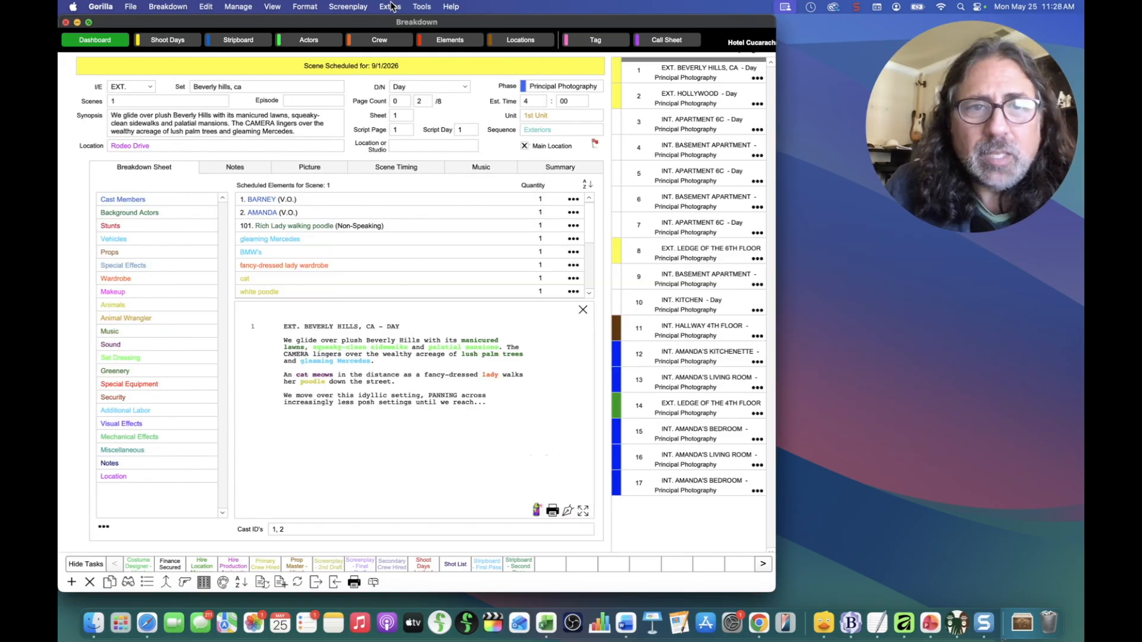
Step: After checking BARNEY's details, uncheck Show (O.S.) and Show (V.O.) in Day out of Days preferences
left_click(574, 201)
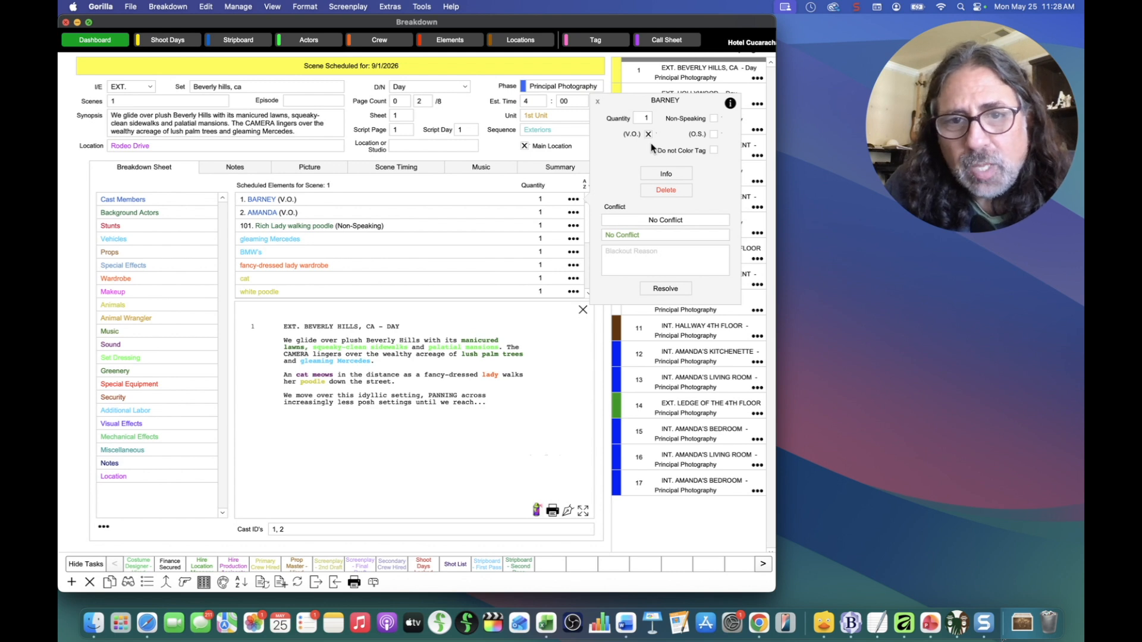
left_click(598, 103)
left_click(351, 6)
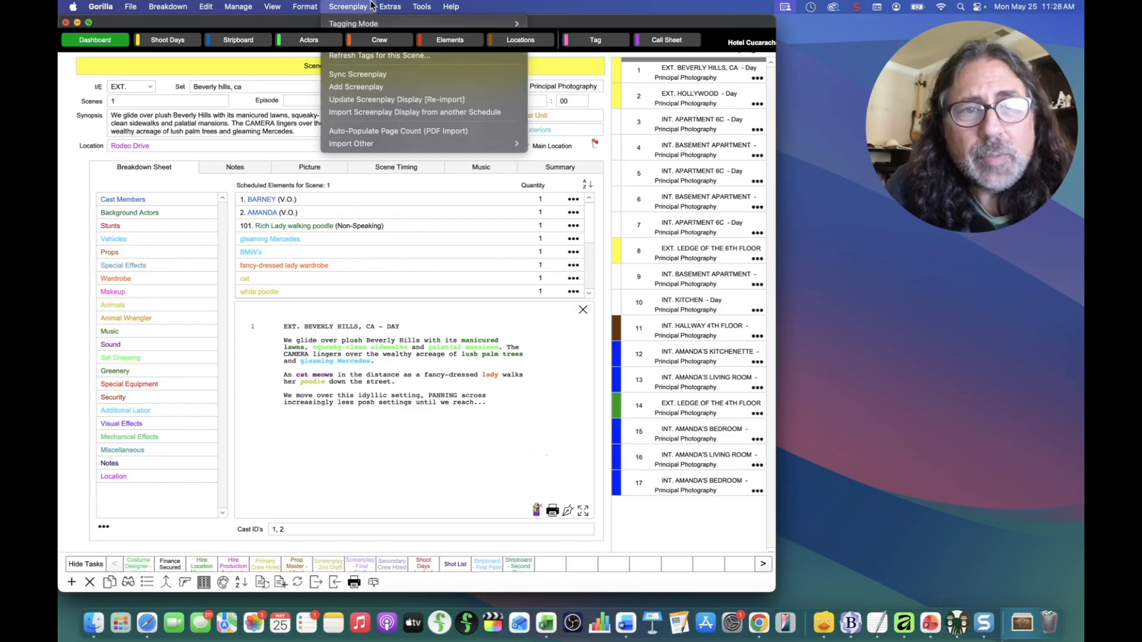
mouse_move(376, 5)
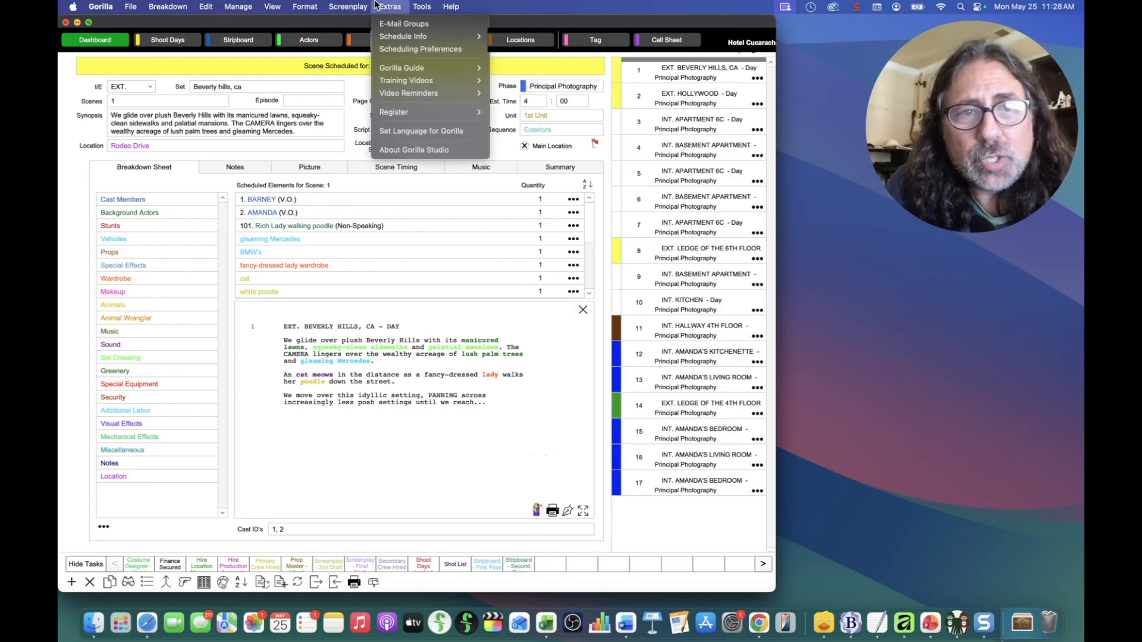
left_click(390, 53)
left_click(622, 132)
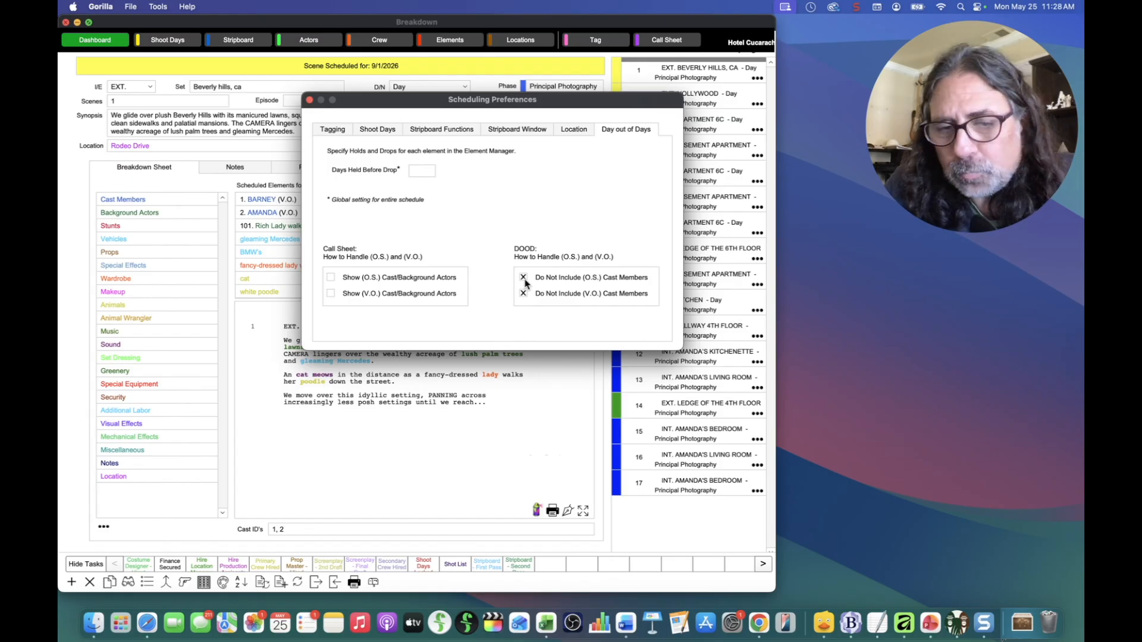
left_click(331, 279)
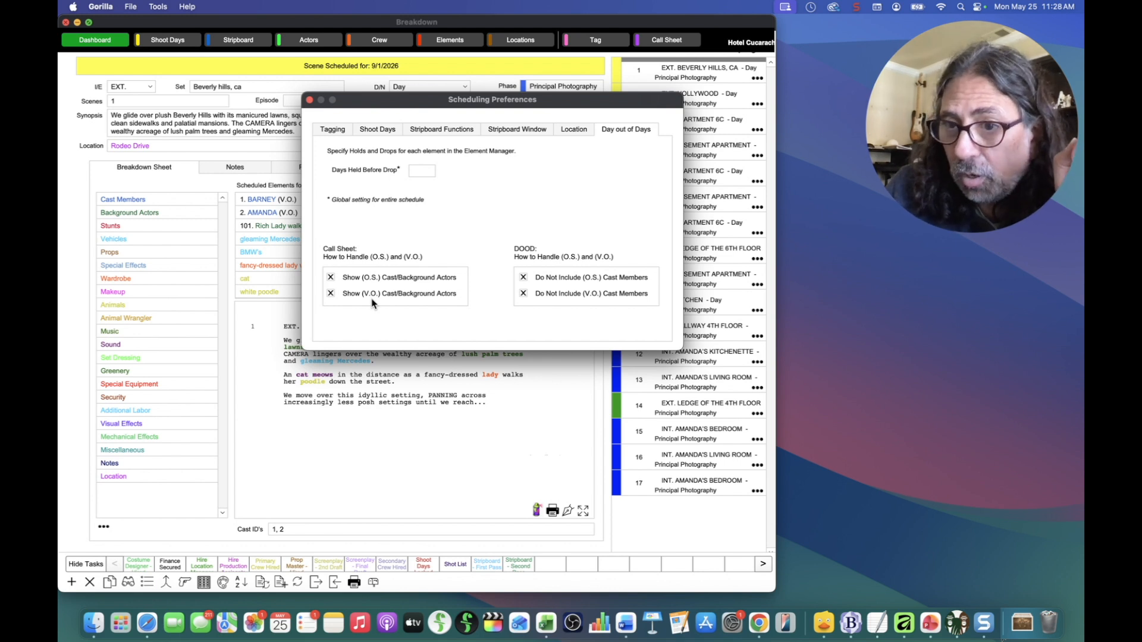
left_click(331, 278)
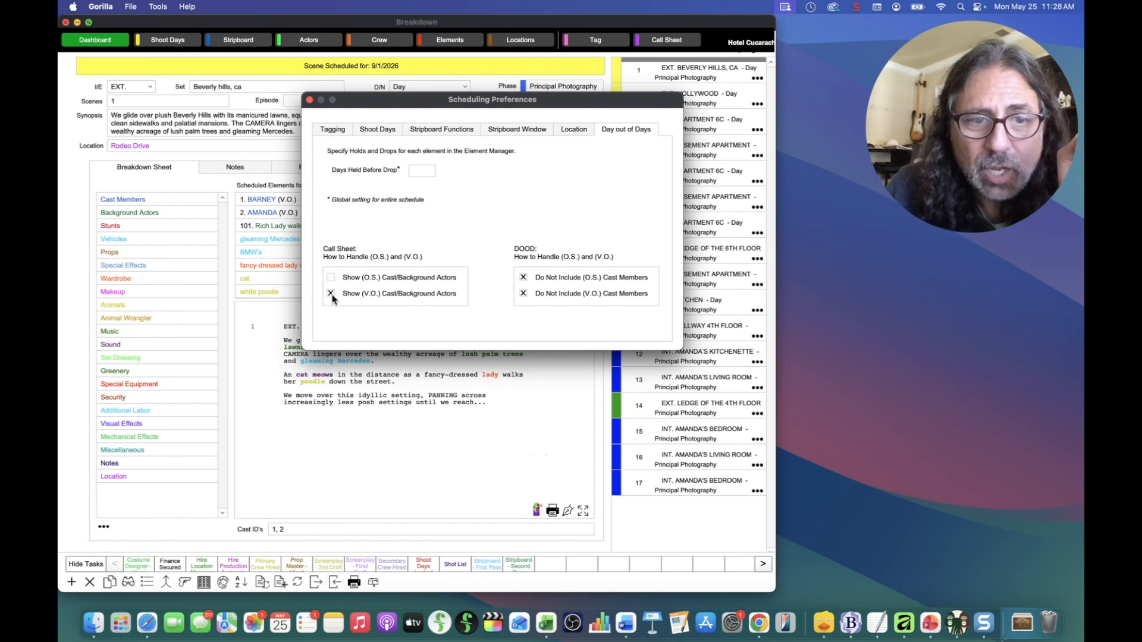
left_click(332, 294)
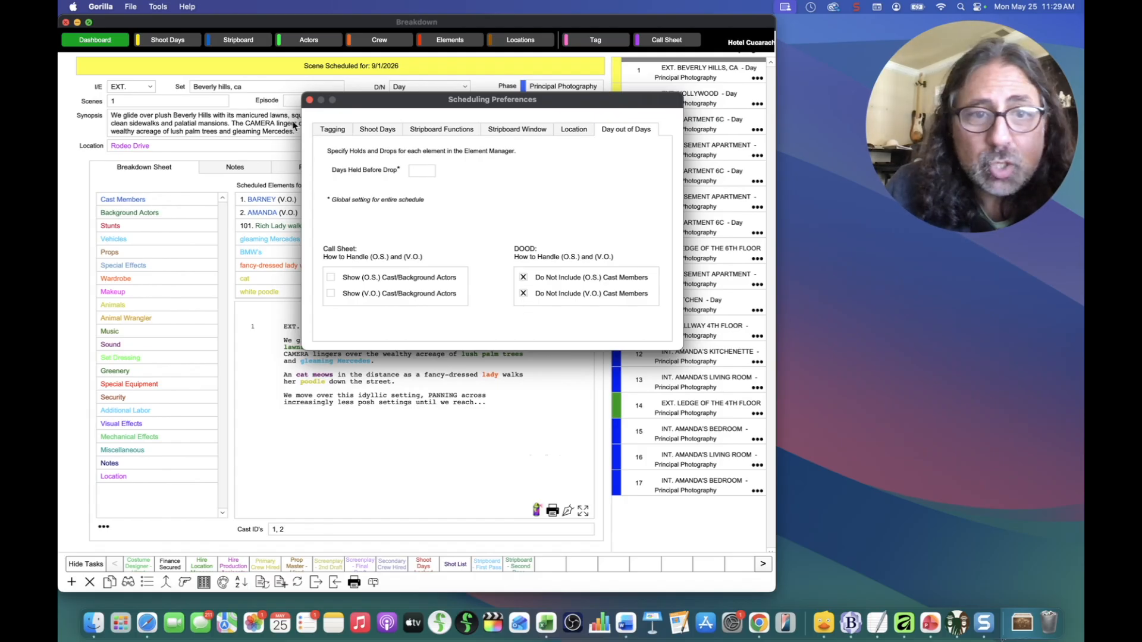
left_click(310, 99)
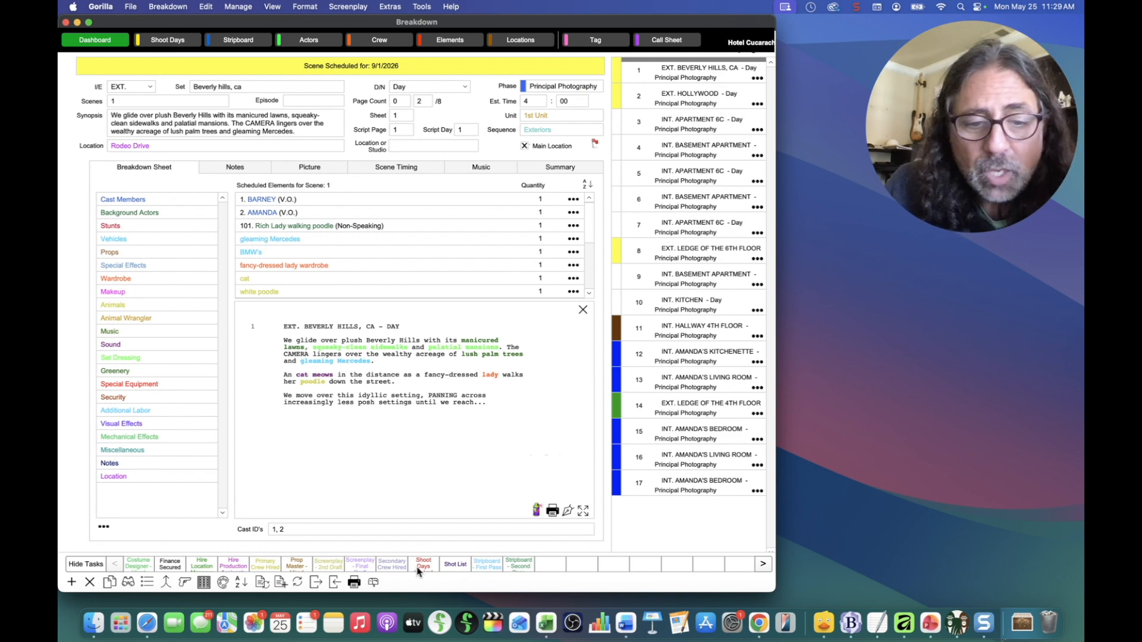
Step: Print a Default Board shooting schedule for the 9/1/2026 shoot day
left_click(353, 583)
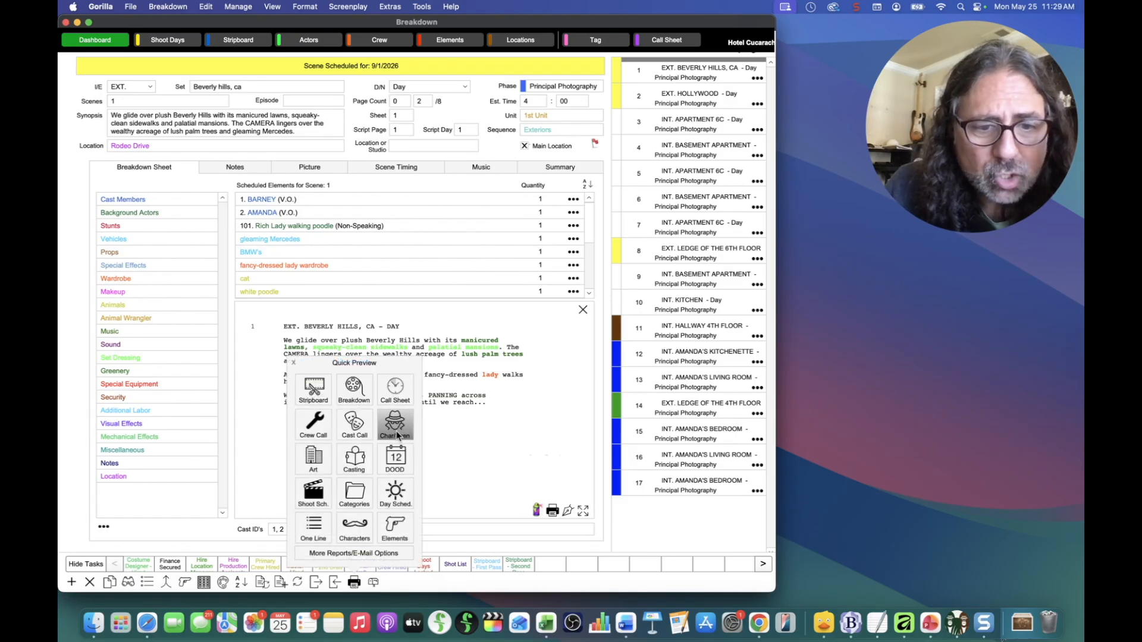
left_click(314, 494)
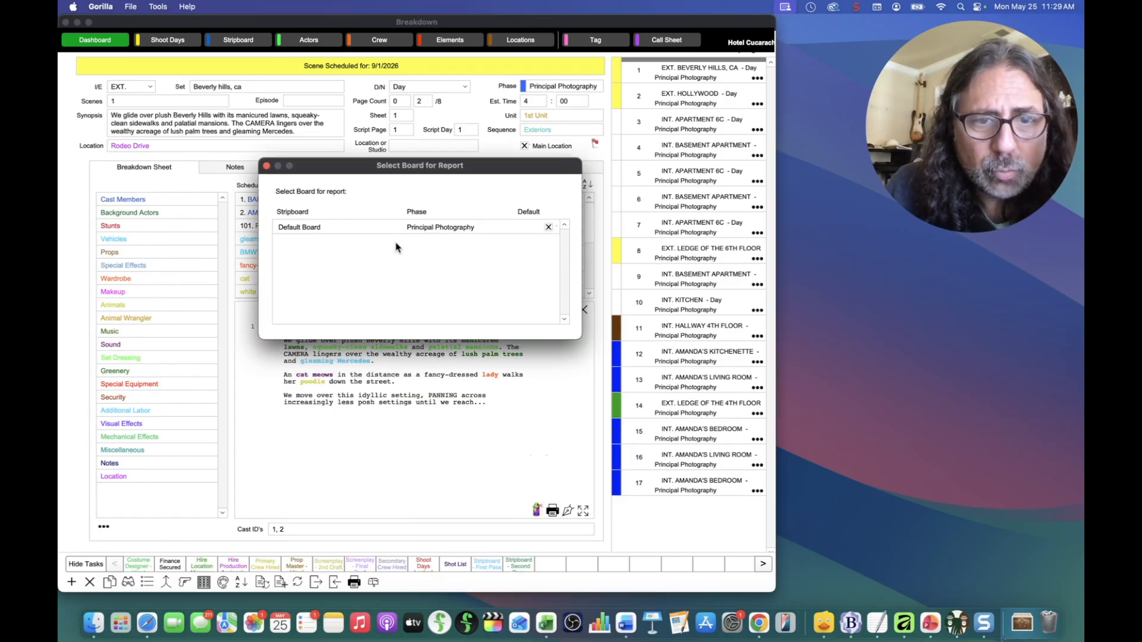
double_click(377, 226)
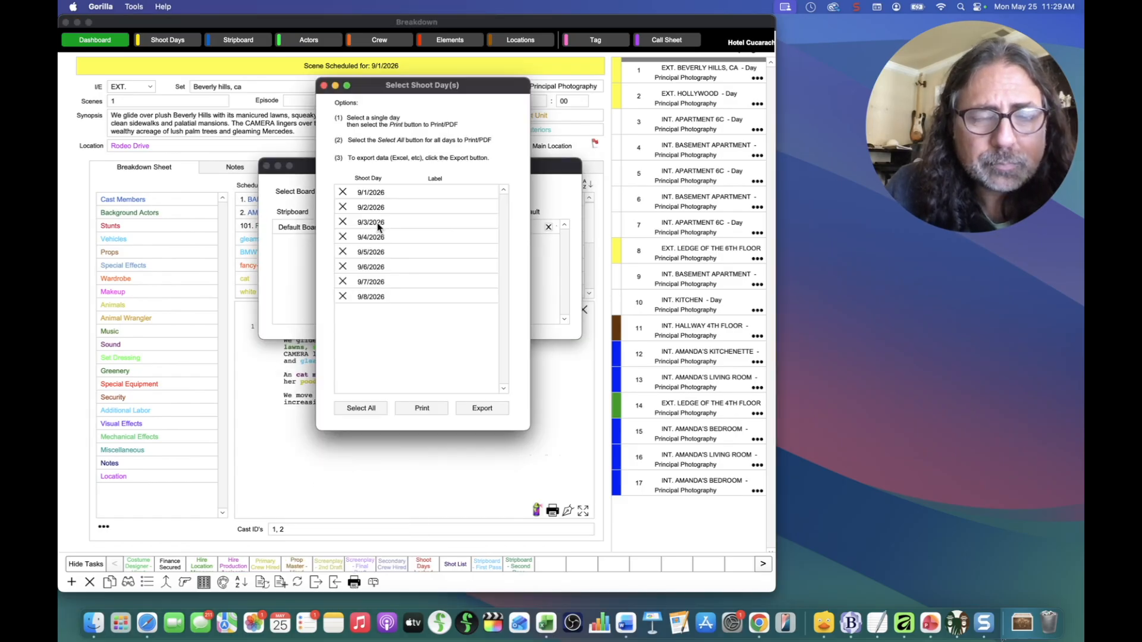
left_click(352, 193)
left_click(434, 409)
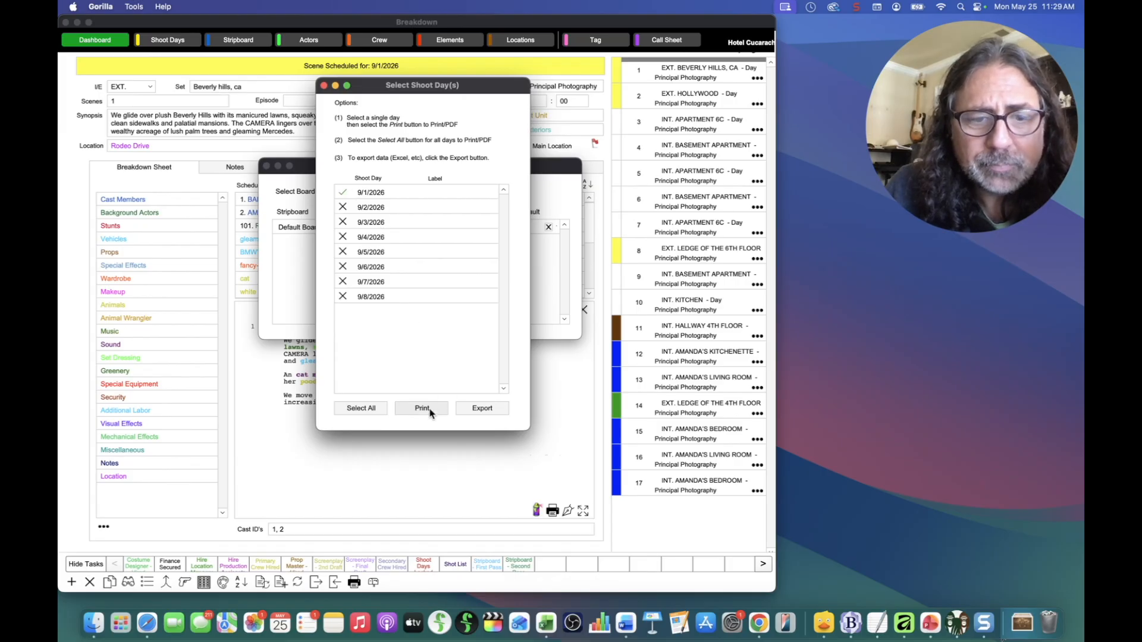
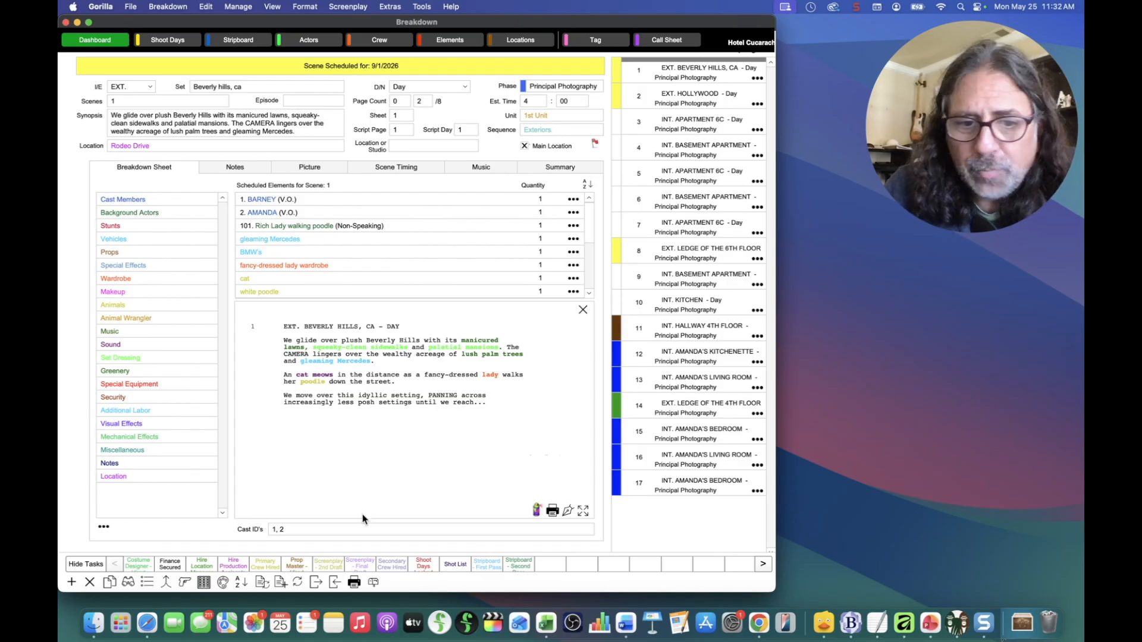
Step: Preview the Principal Photography Breakdown Sheet report for scene 1, then close the preview
left_click(353, 583)
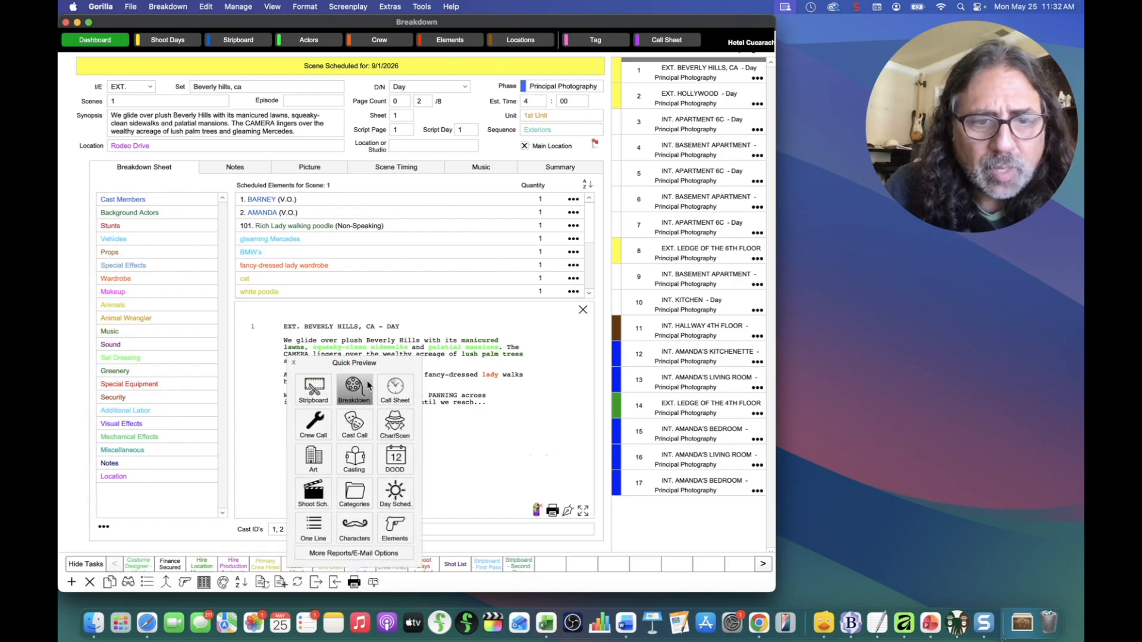
left_click(352, 389)
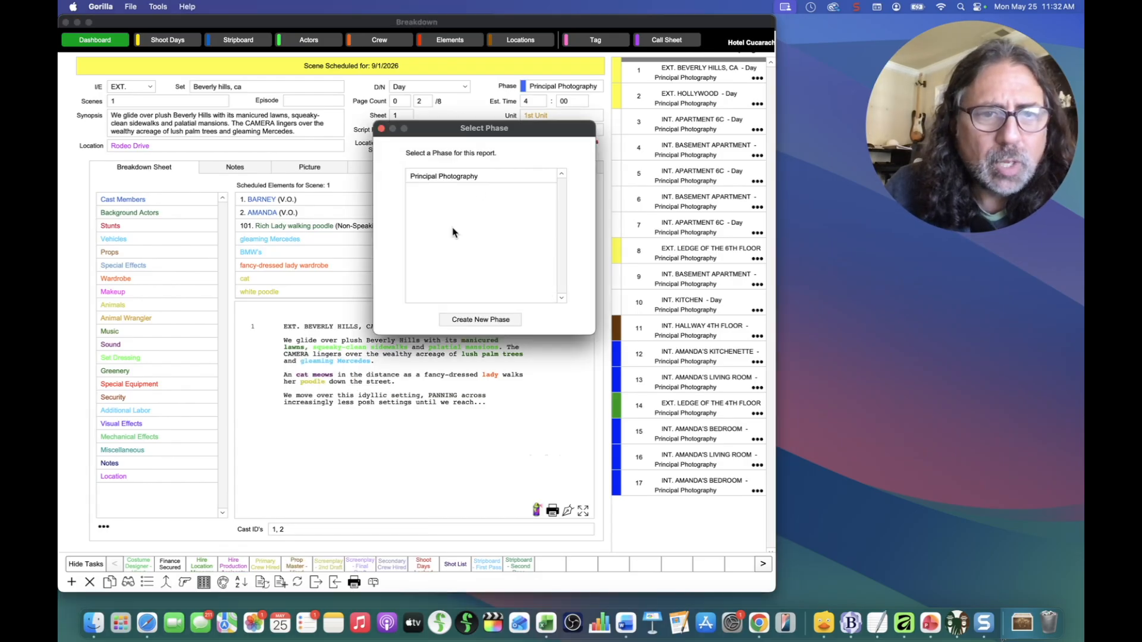
double_click(464, 176)
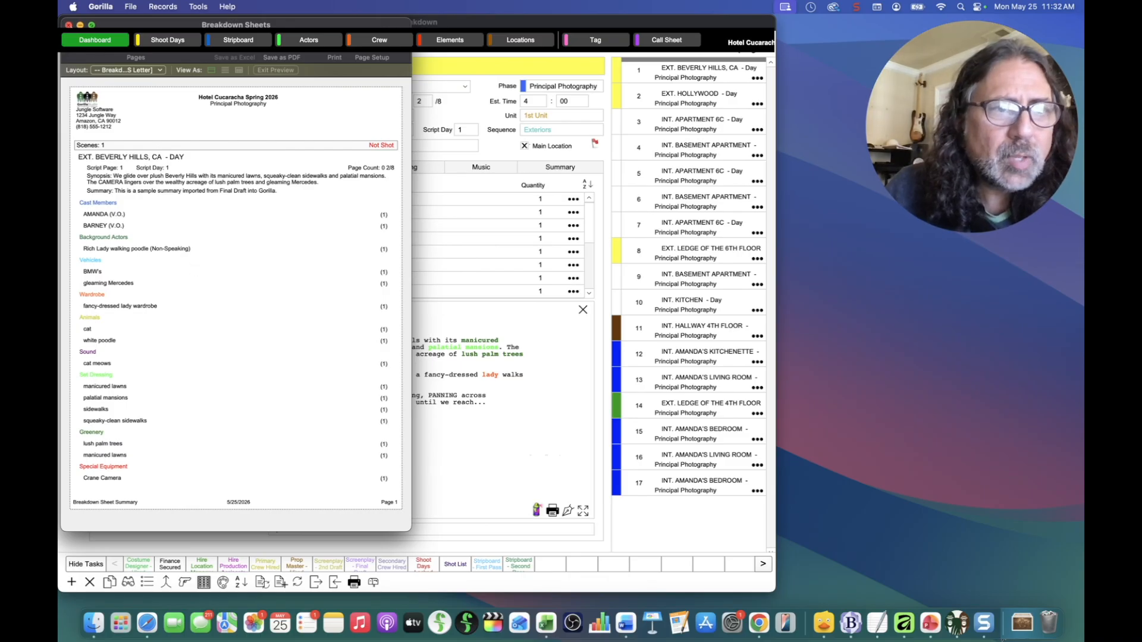
left_click(68, 25)
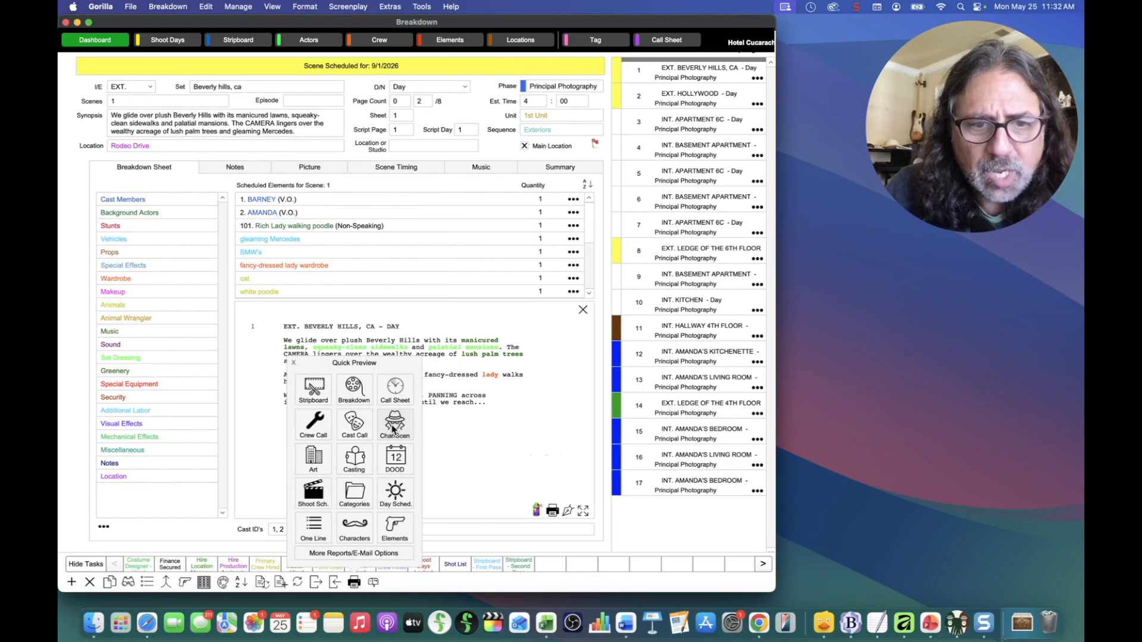
Step: Preview both pages of the Principal Photography Character/Scene report, then close it
left_click(394, 426)
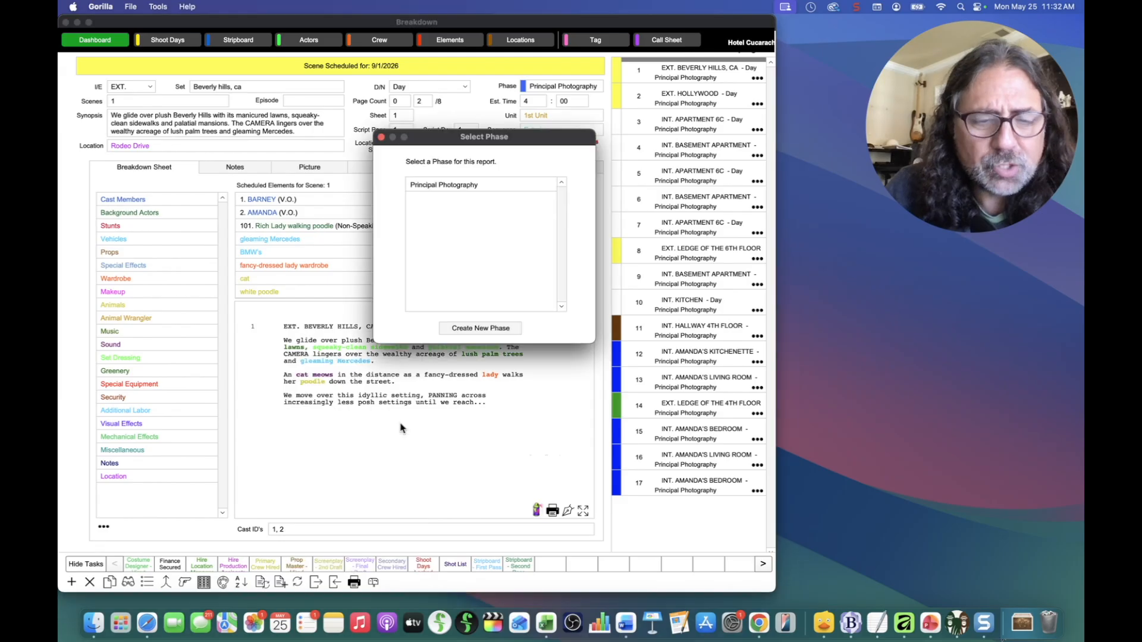
double_click(470, 185)
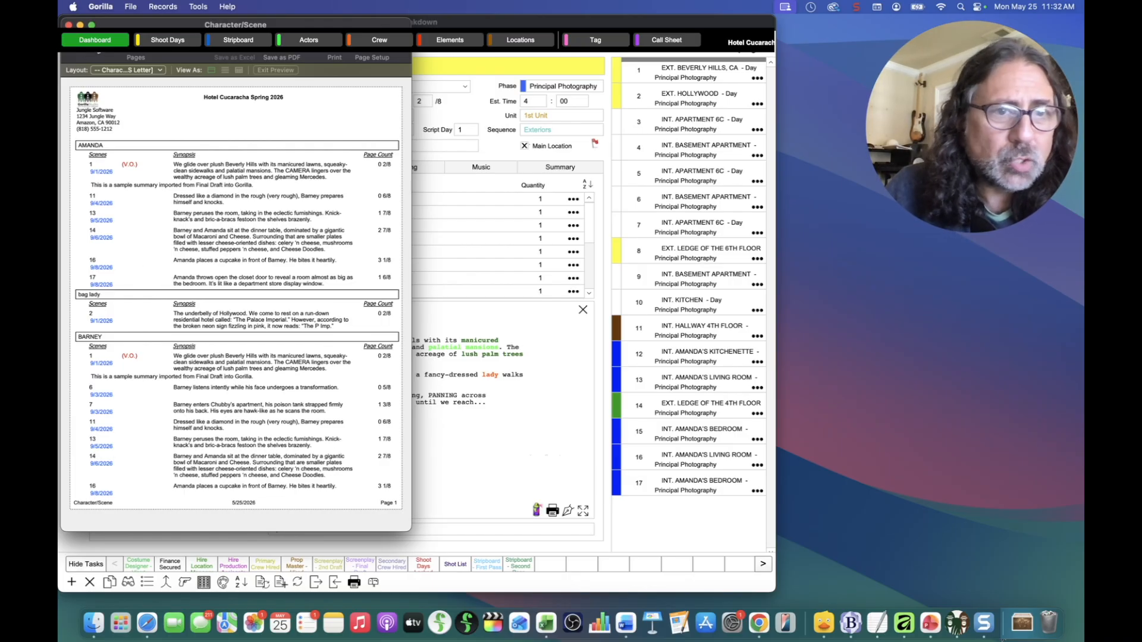
left_click(90, 53)
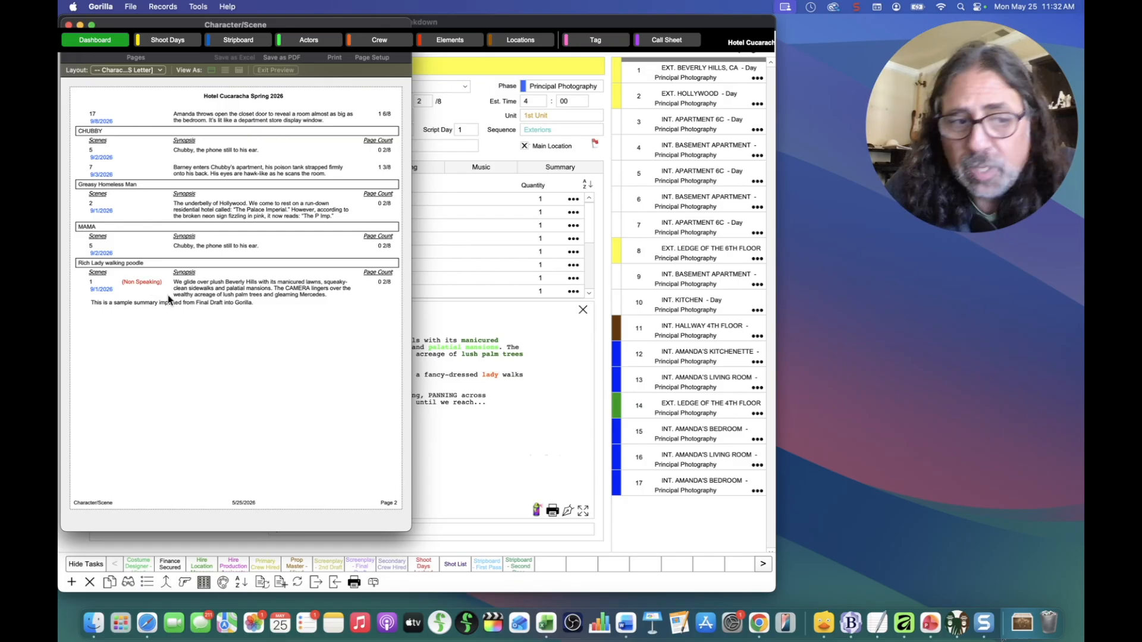
left_click(68, 24)
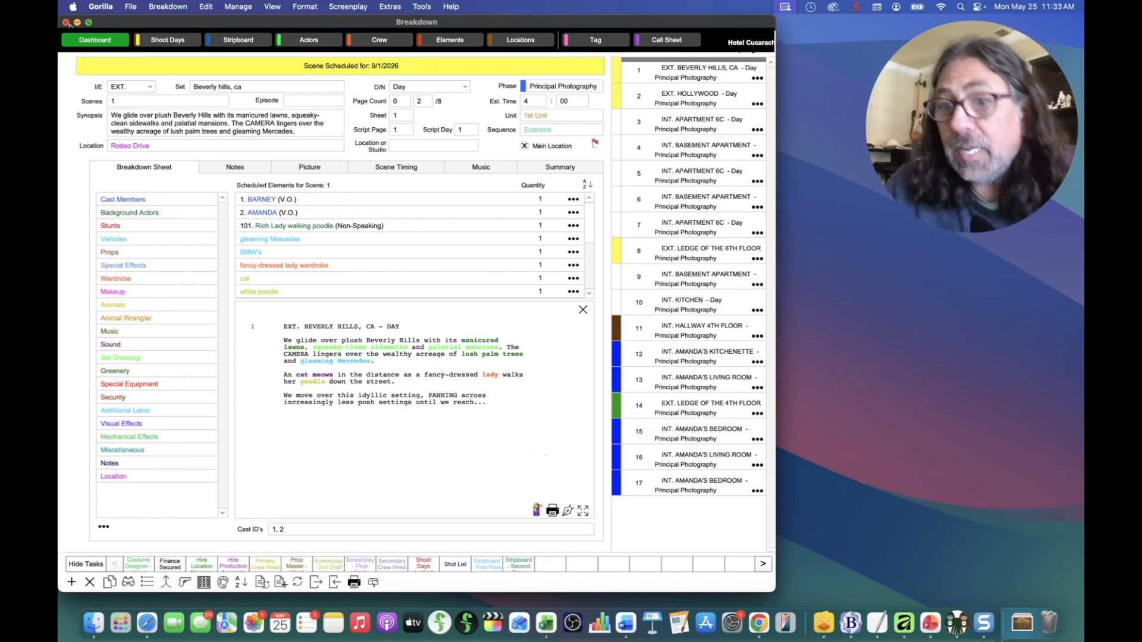
Step: Close the scene breakdown, present the Password Lock slide, then return to Gorilla's Project Manager
left_click(66, 22)
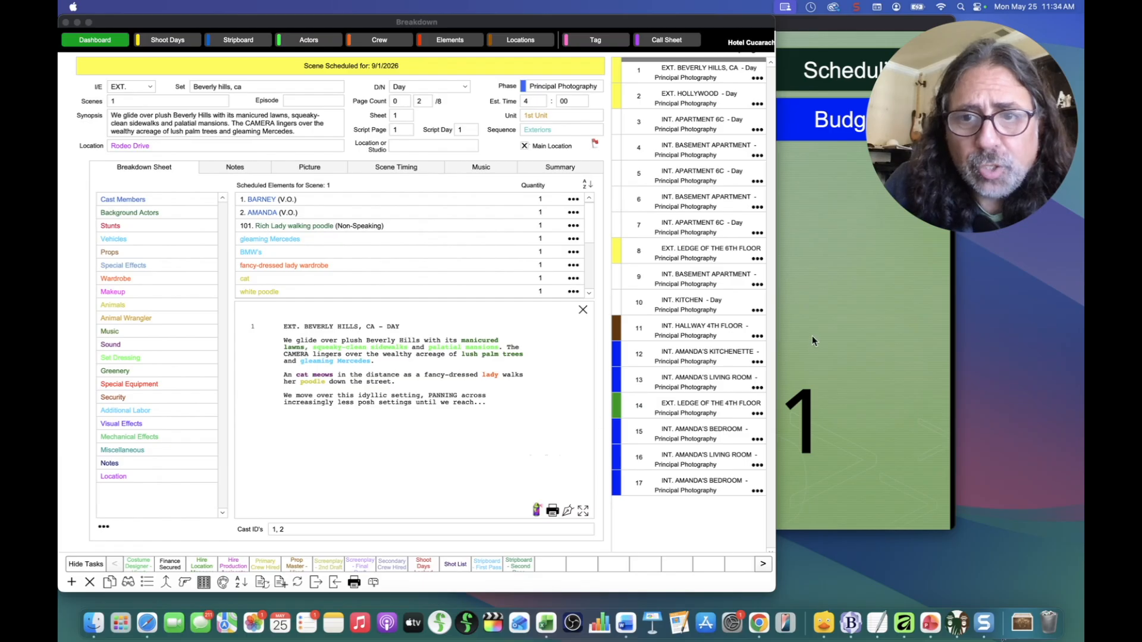
left_click(836, 315)
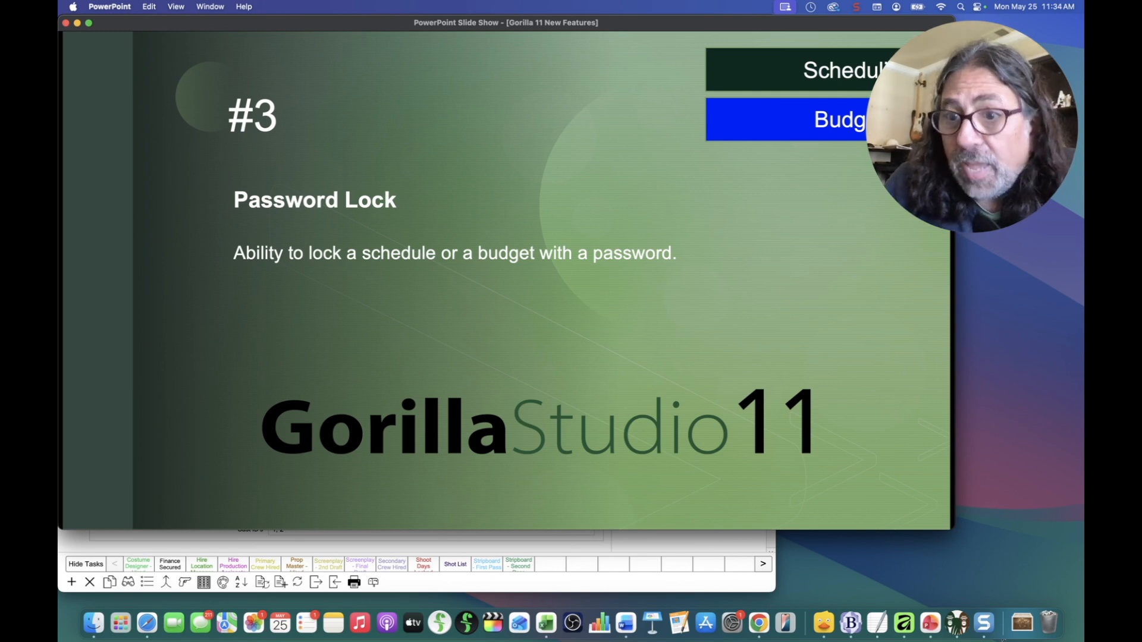
key("super+Tab")
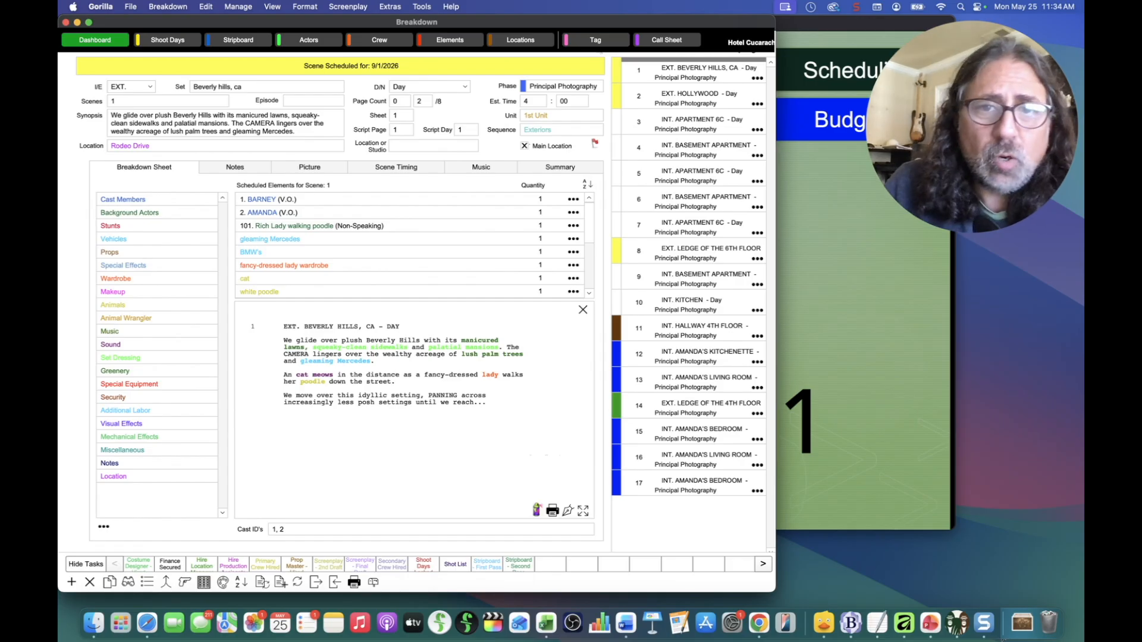
key("super+w")
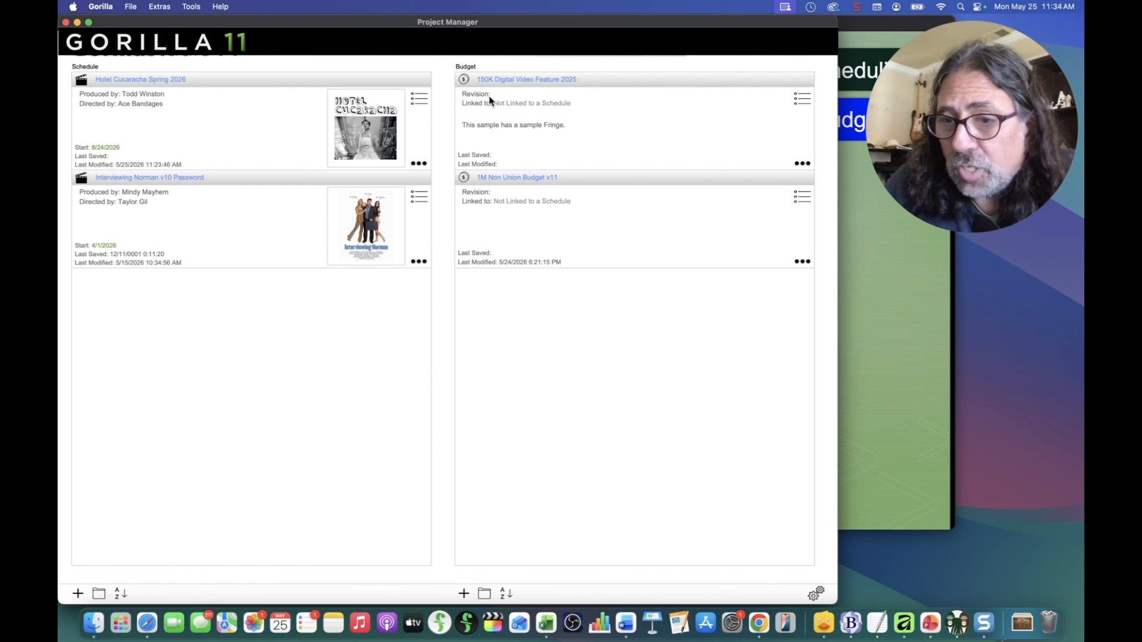
Step: Open the Schedule Options panel for the Hotel Cucaracha Spring 2026 schedule
left_click(416, 165)
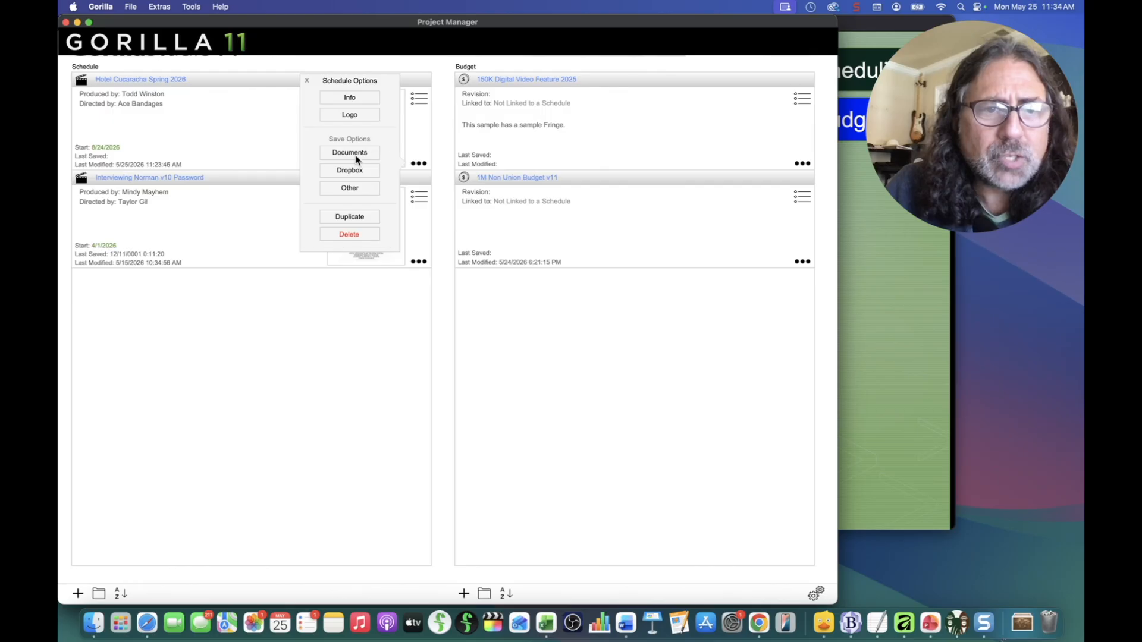
Step: In Schedule Info, set and confirm a password with a hint for Hotel Cucaracha Spring 2026
left_click(349, 99)
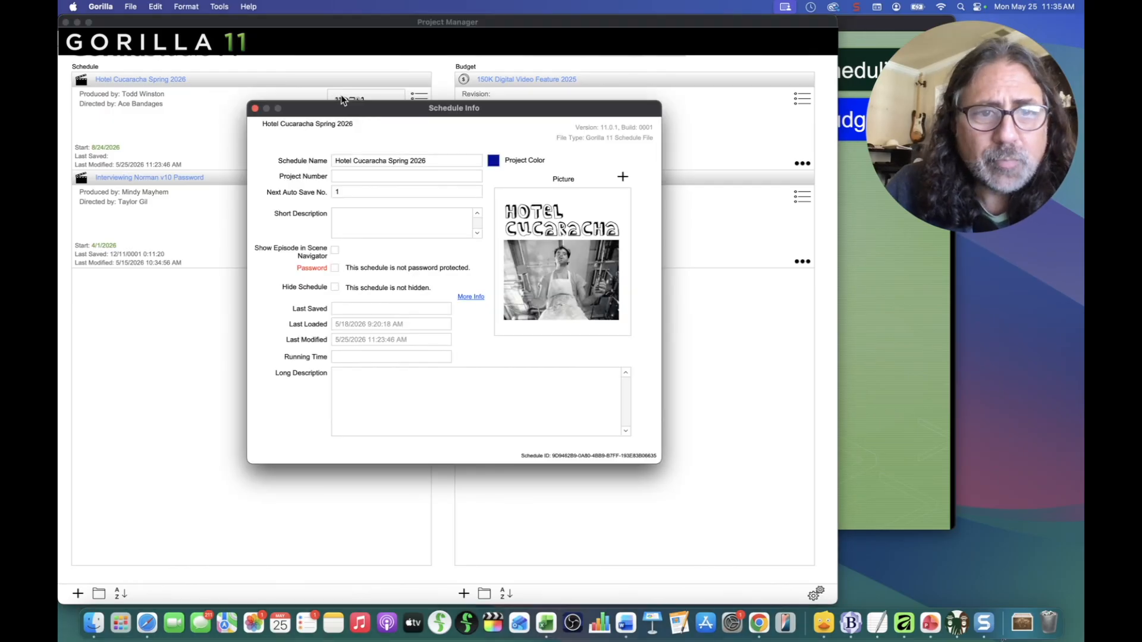
left_click(335, 269)
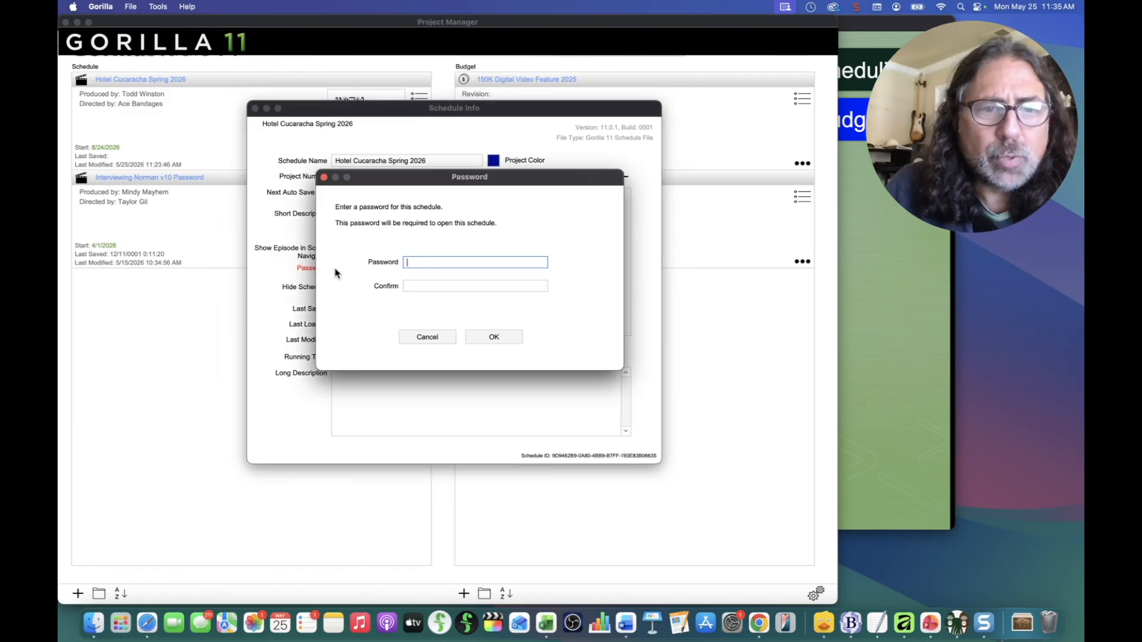
type("•••••••••")
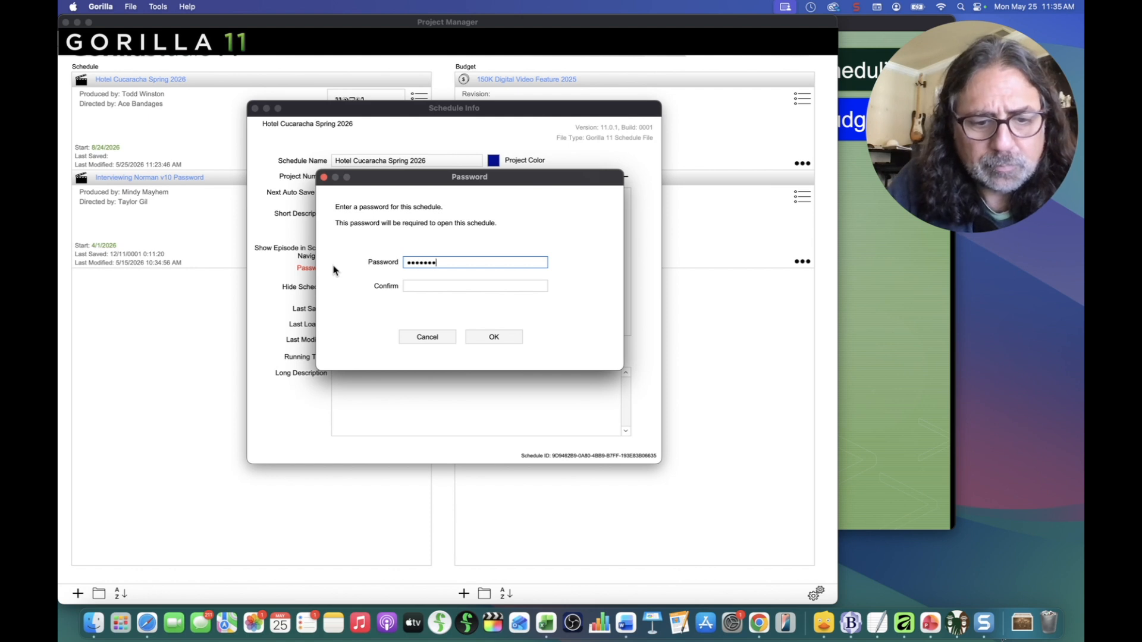
left_click(445, 287)
type("•••••••••")
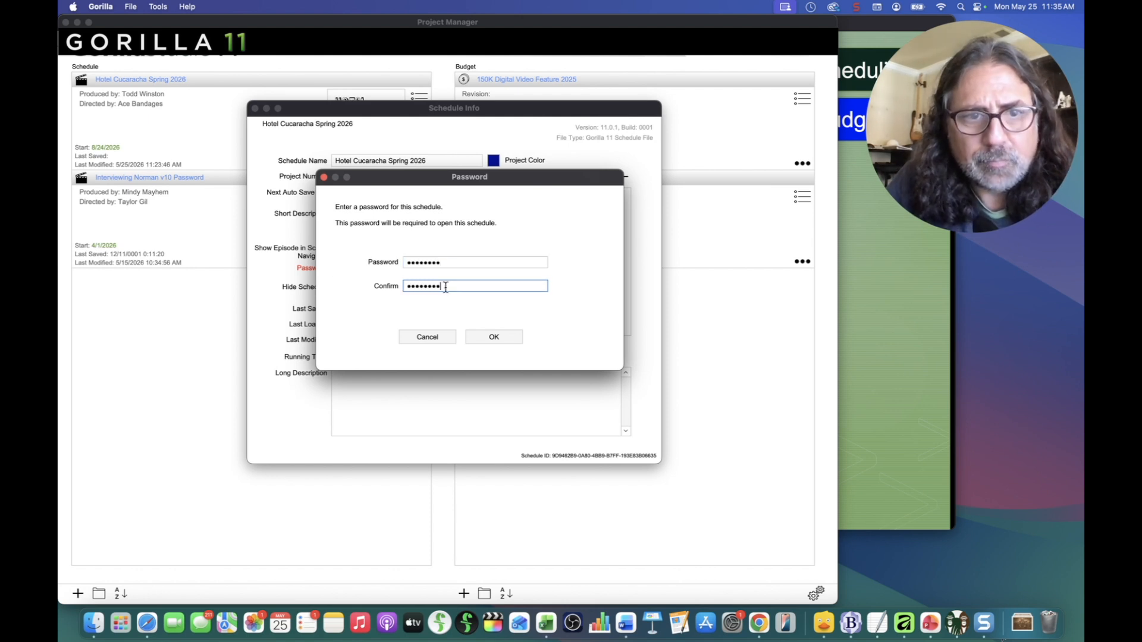
left_click(493, 337)
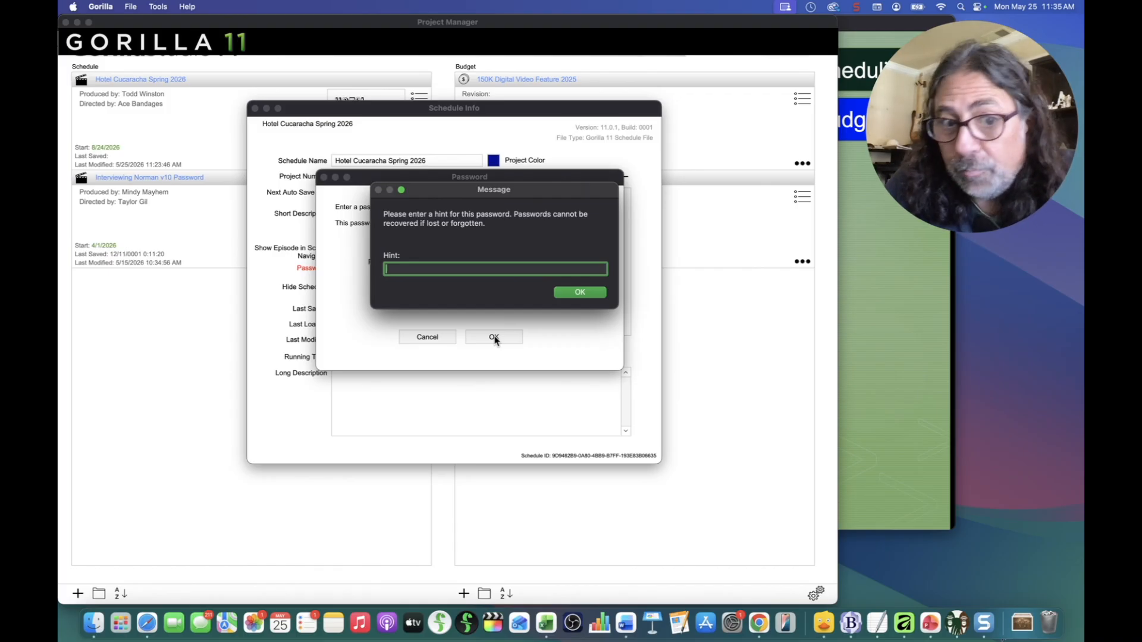
type("123456")
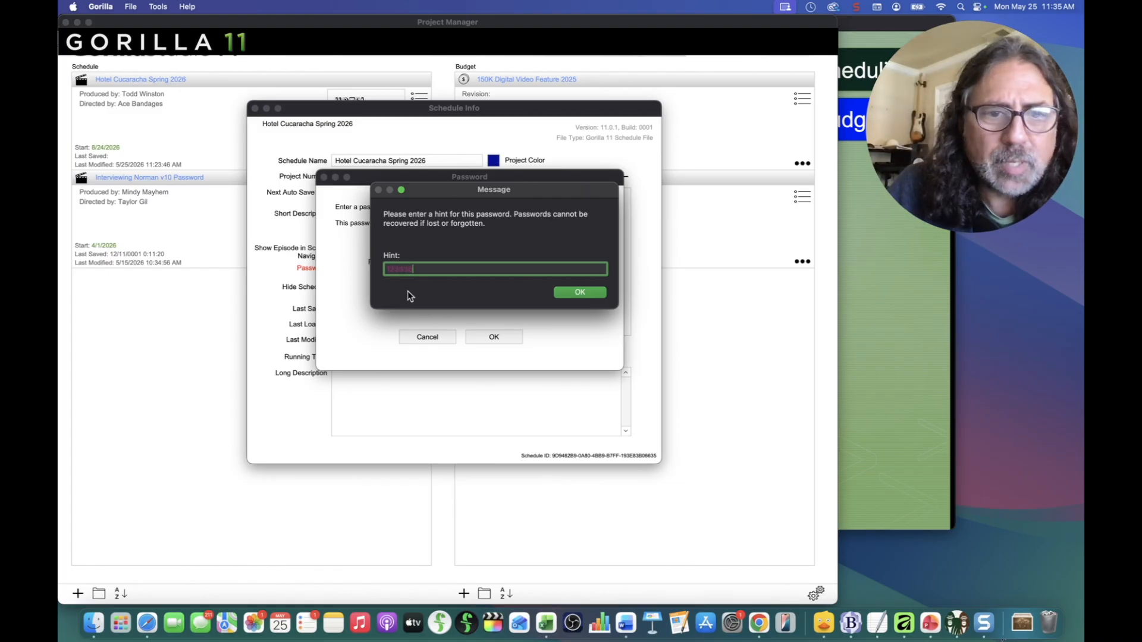
left_click(576, 292)
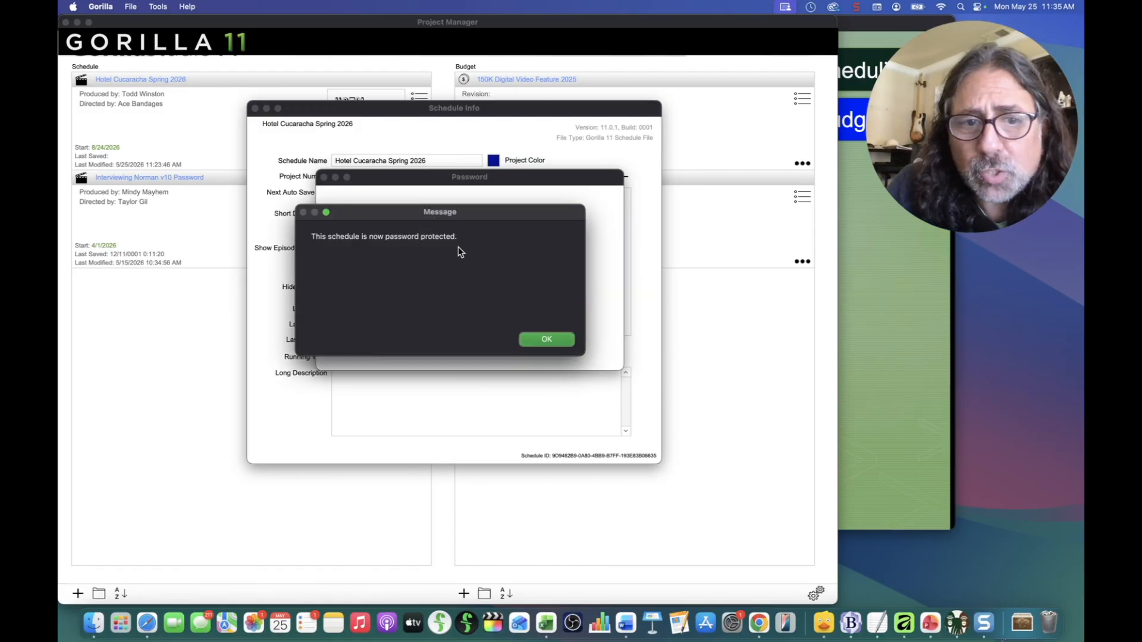
left_click(548, 339)
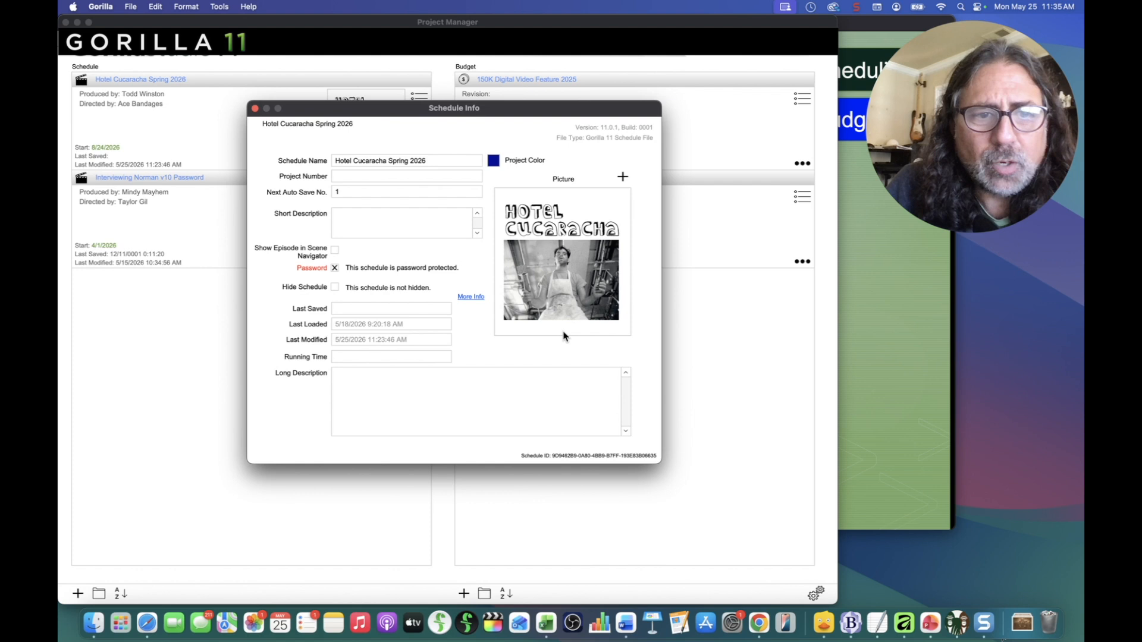
left_click(255, 108)
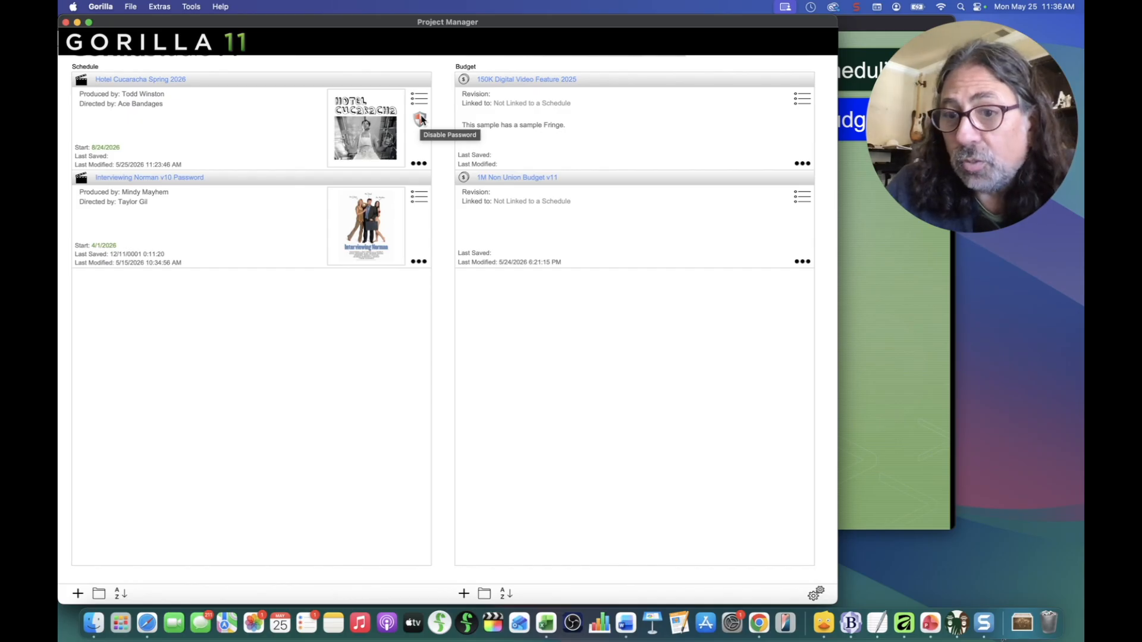
Step: Try opening the protected schedule without a password, then view its password hint
left_click(159, 84)
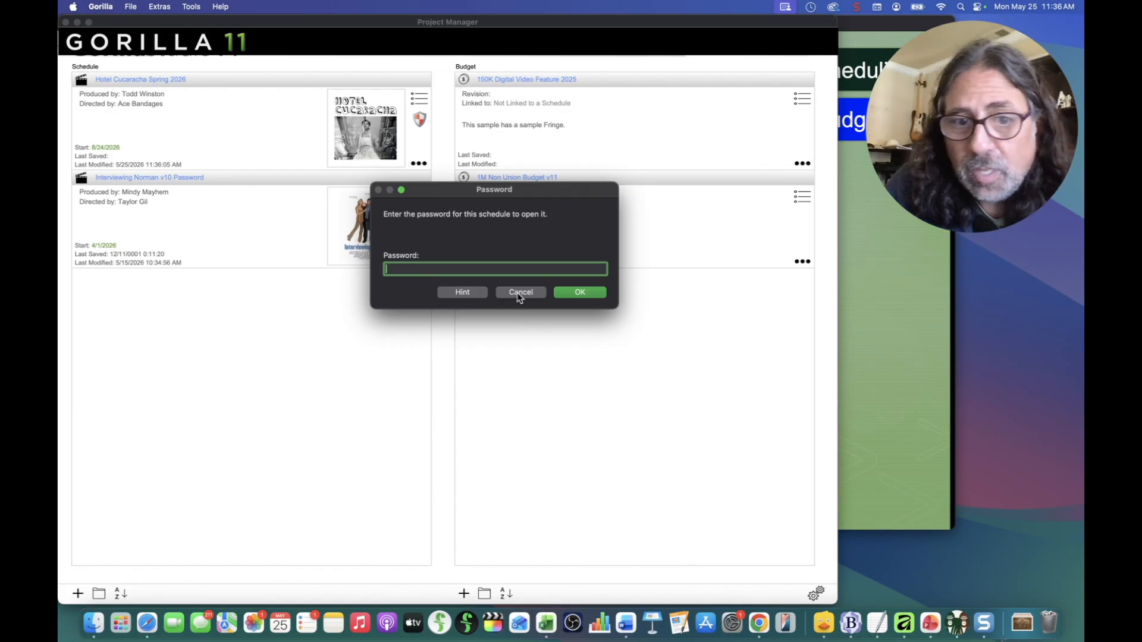
left_click(580, 292)
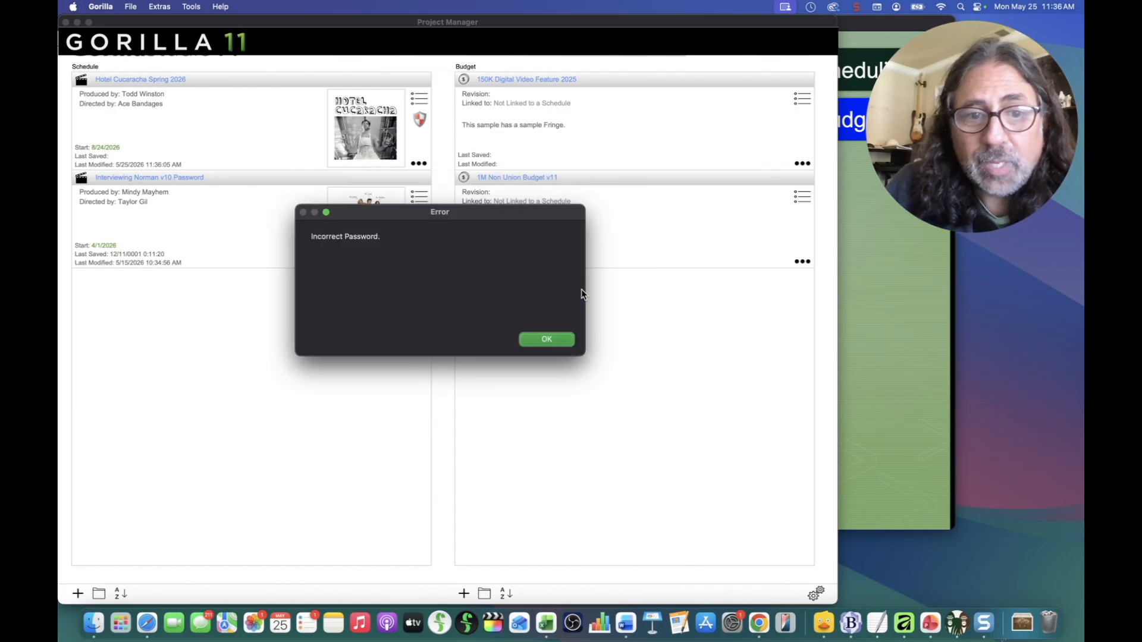
left_click(547, 347)
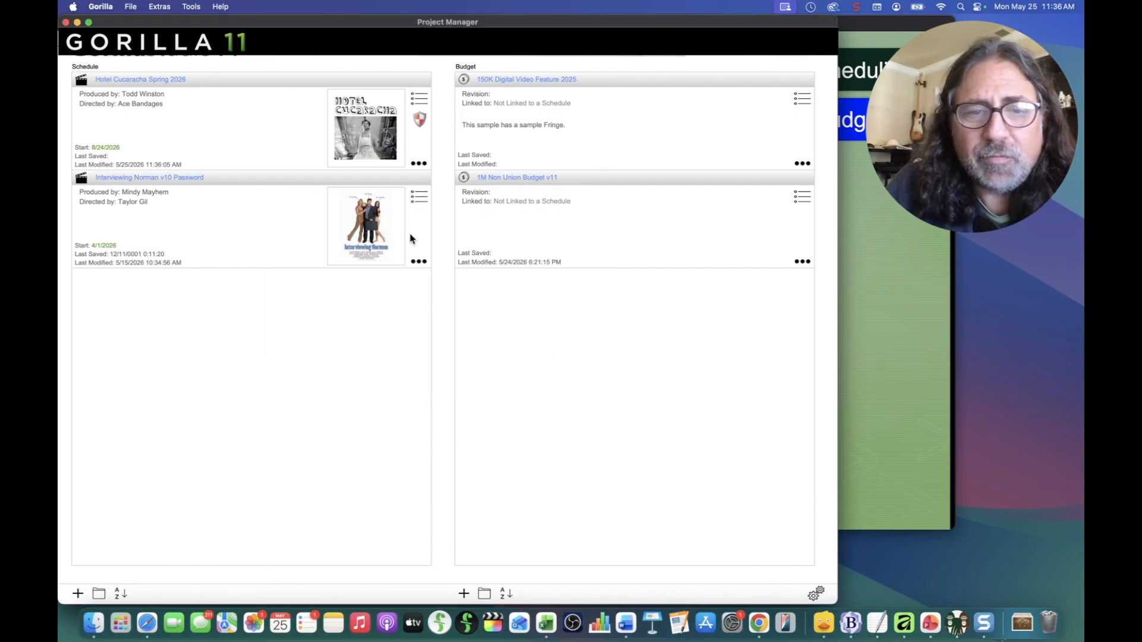
left_click(173, 84)
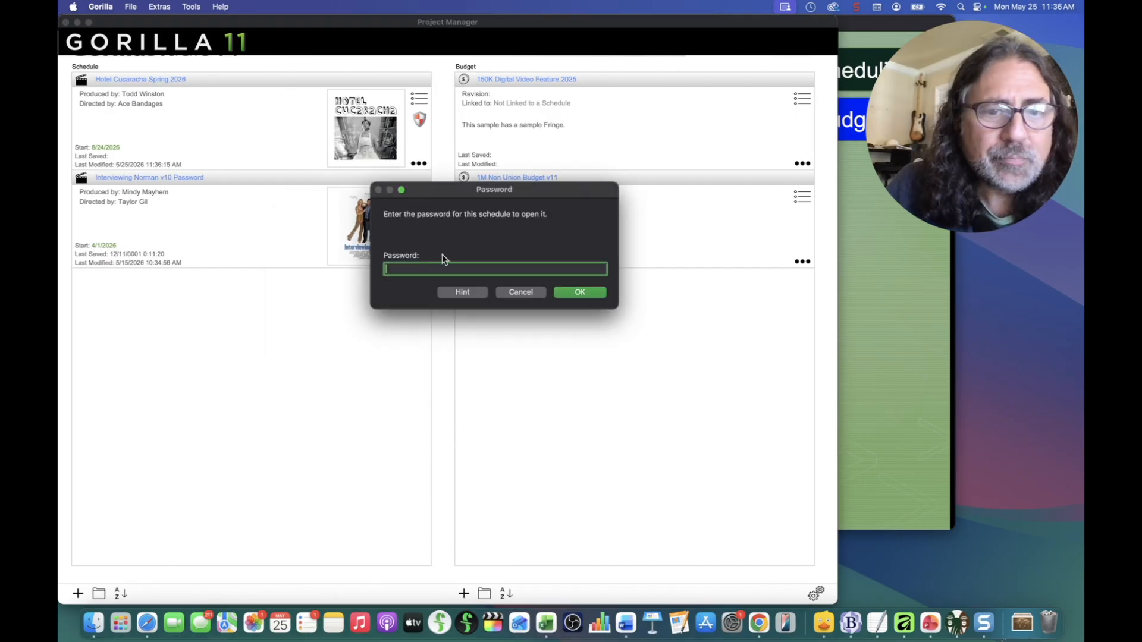
left_click(527, 293)
left_click(165, 79)
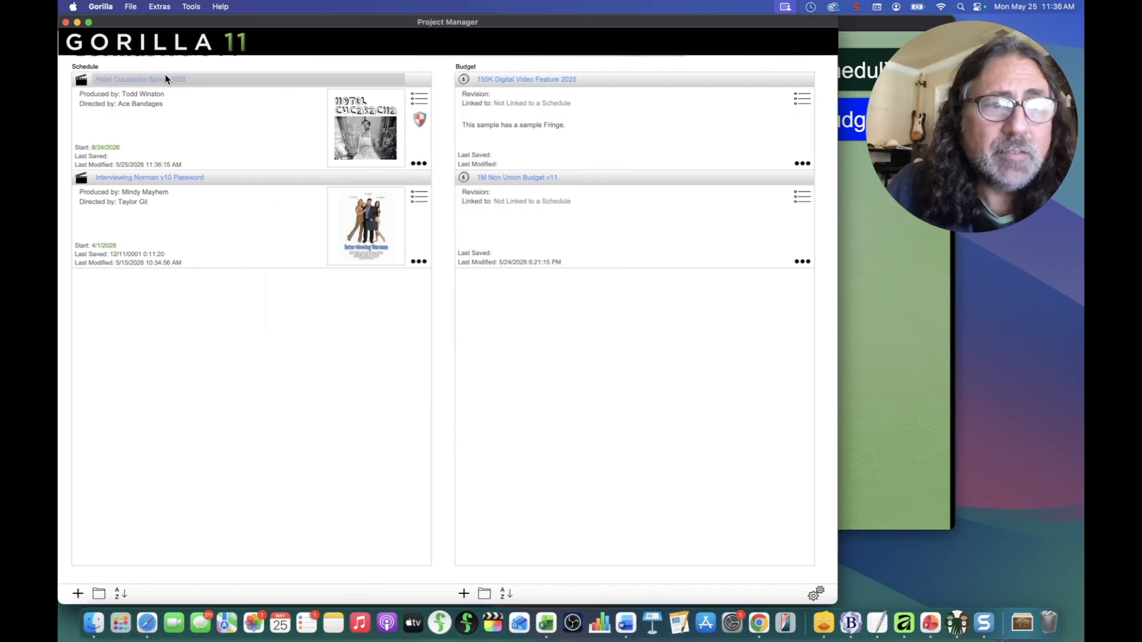
left_click(463, 292)
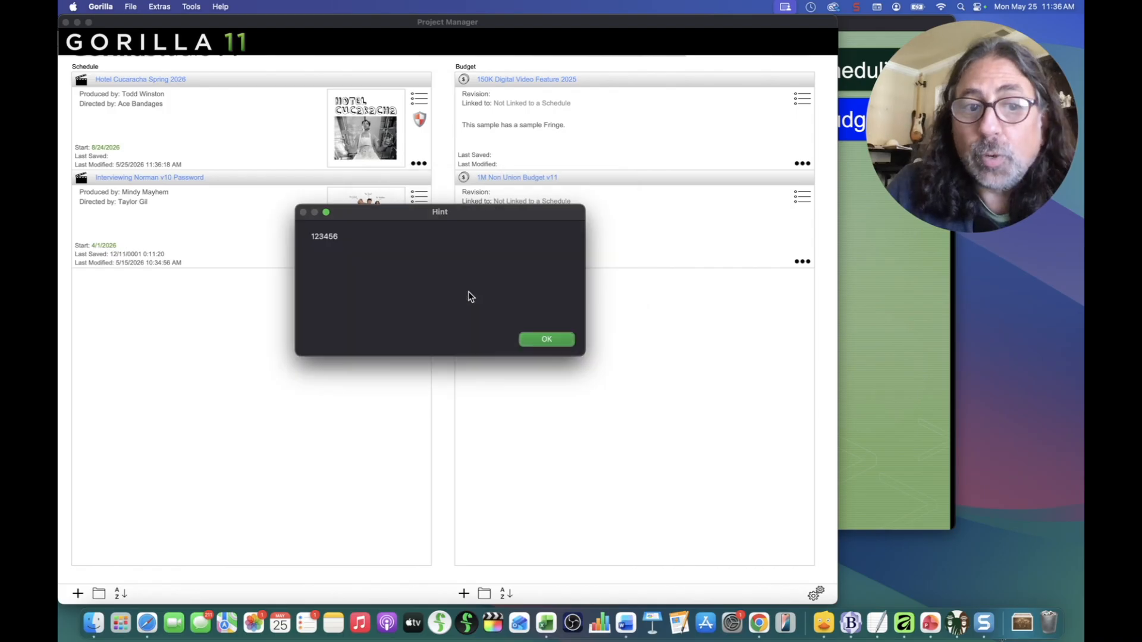
left_click(558, 339)
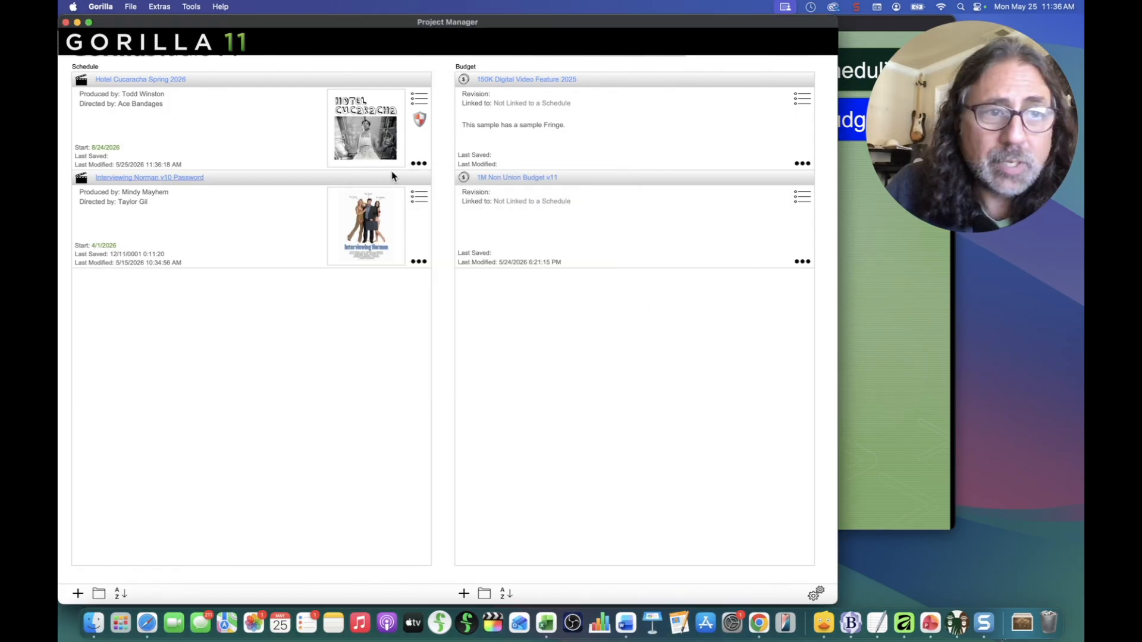
Step: Open the Hotel Cucaracha Spring 2026 schedule with its password, then close it
left_click(155, 79)
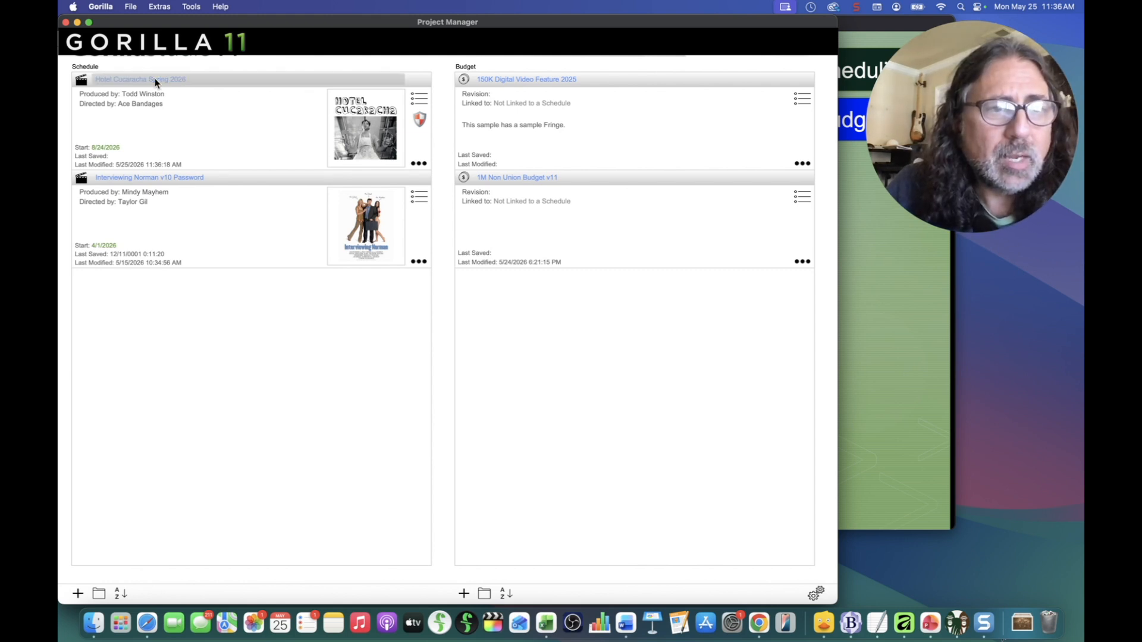
type("gorilla")
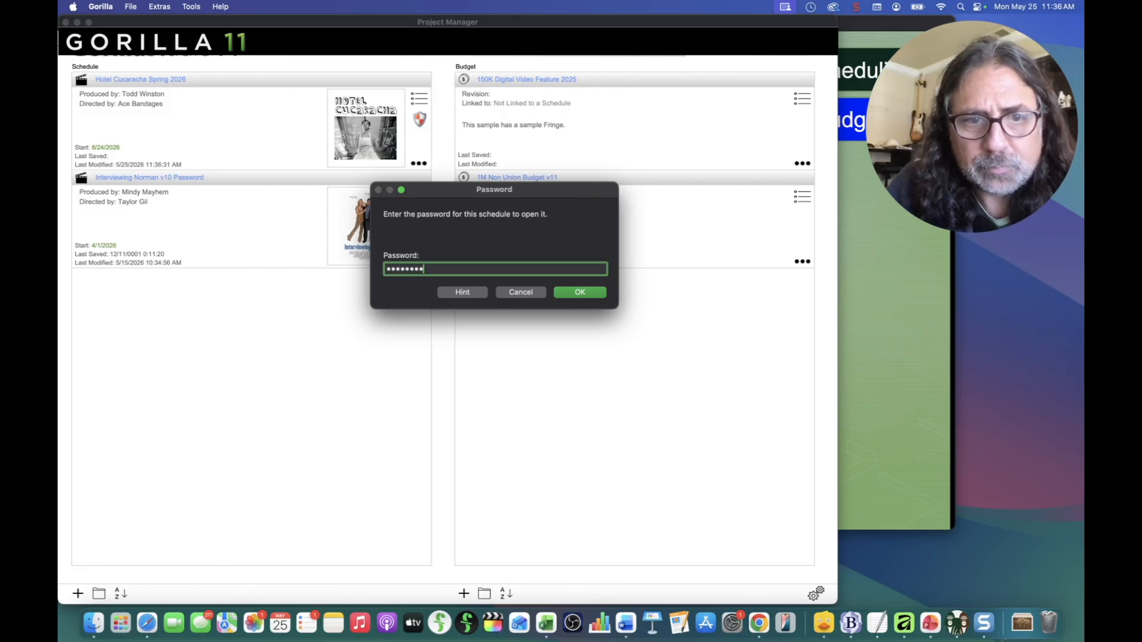
left_click(582, 292)
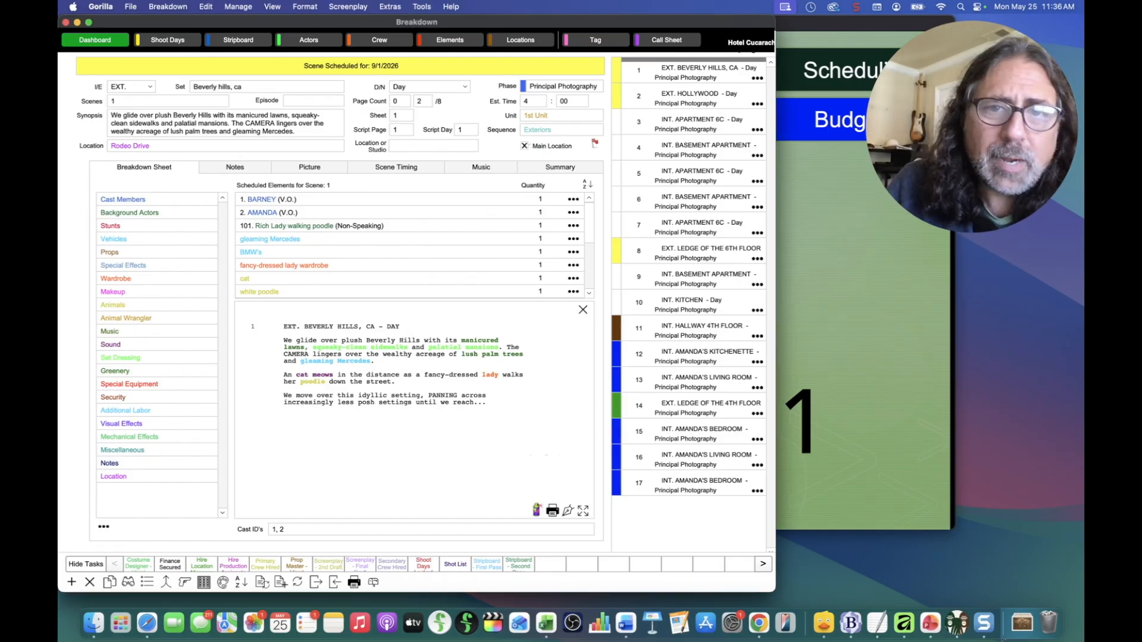
key("super+w")
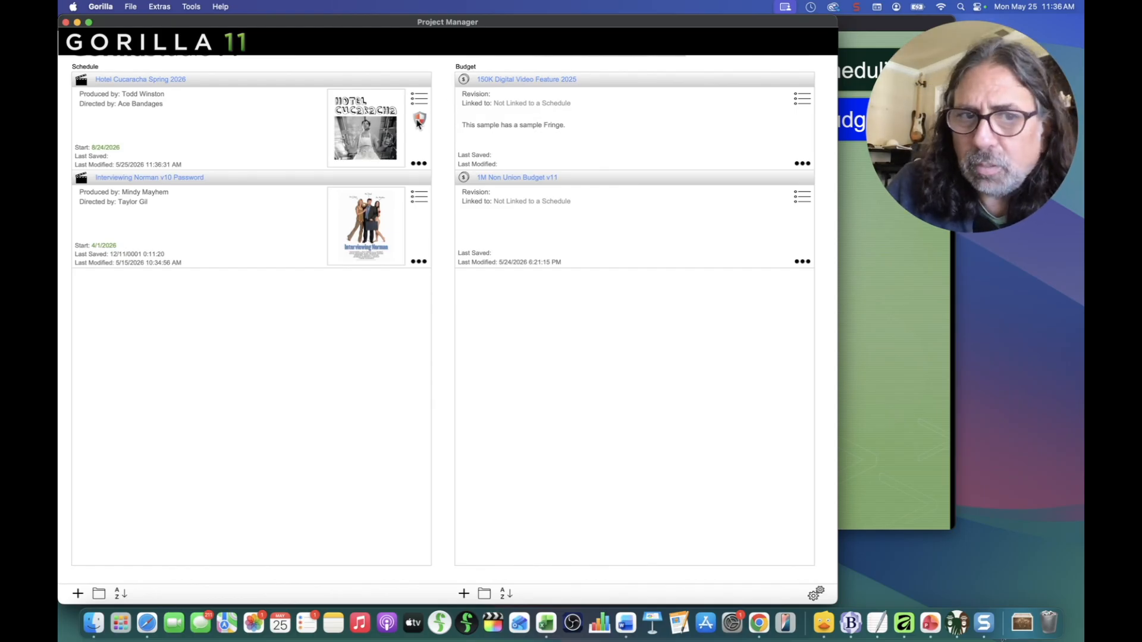
Step: Check the schedule's info, then attempt to disable its password with an incorrect entry
left_click(415, 165)
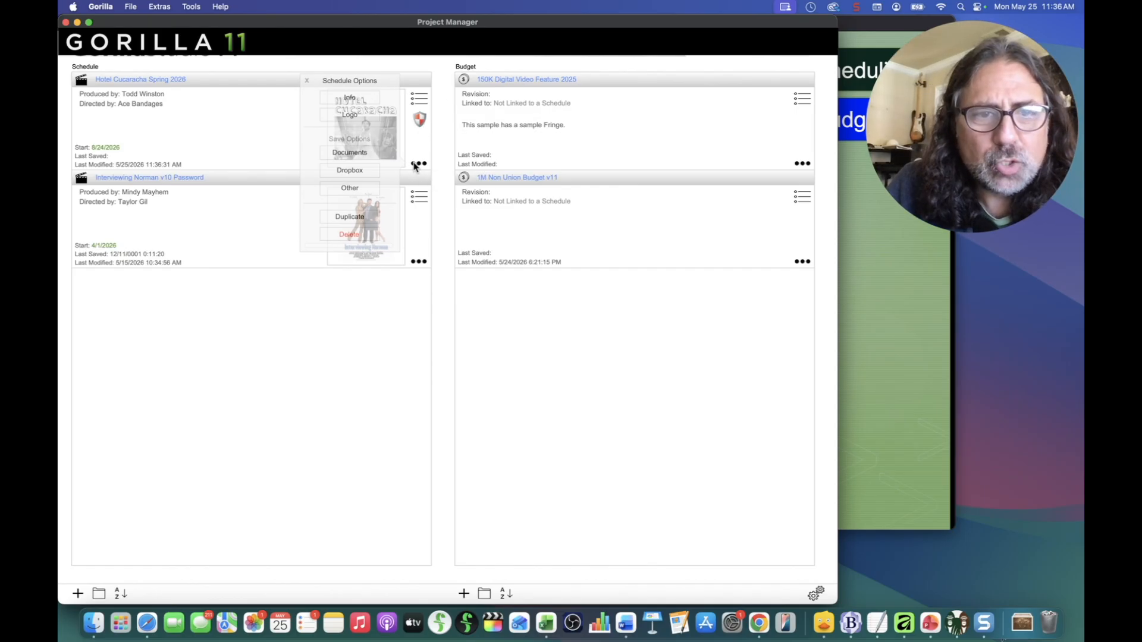
left_click(347, 98)
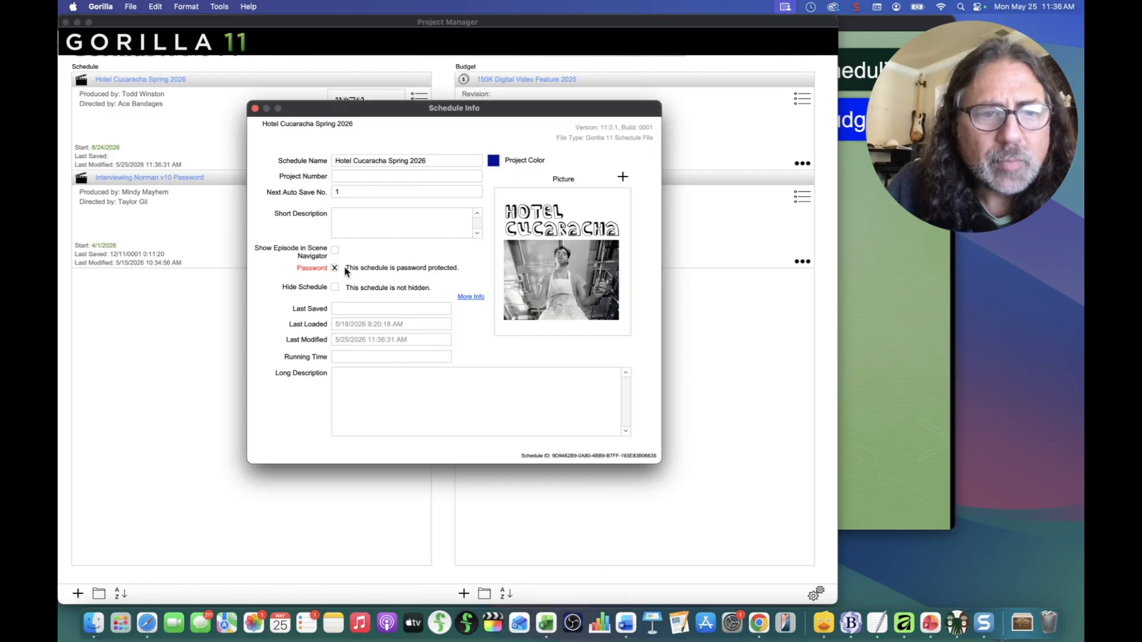
left_click(255, 110)
left_click(420, 120)
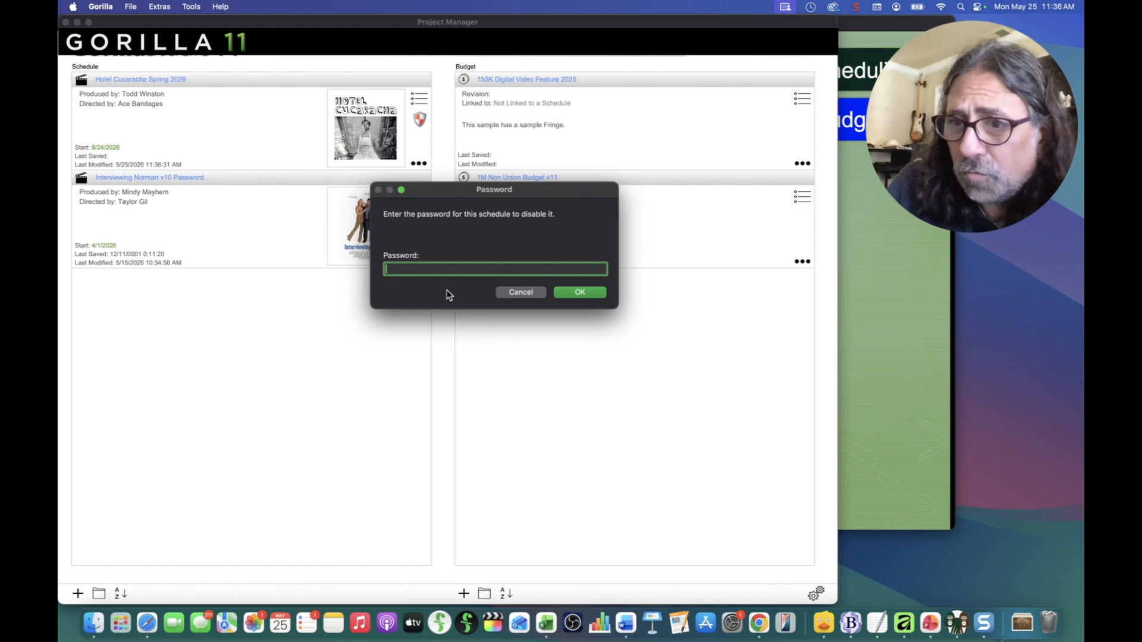
type("******************")
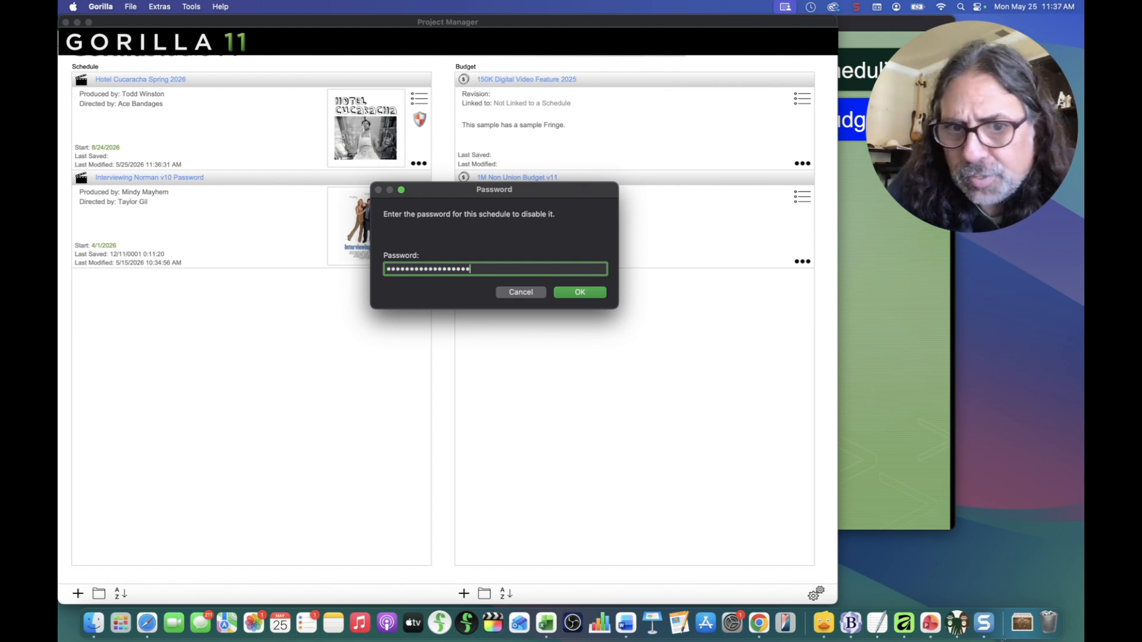
left_click(594, 300)
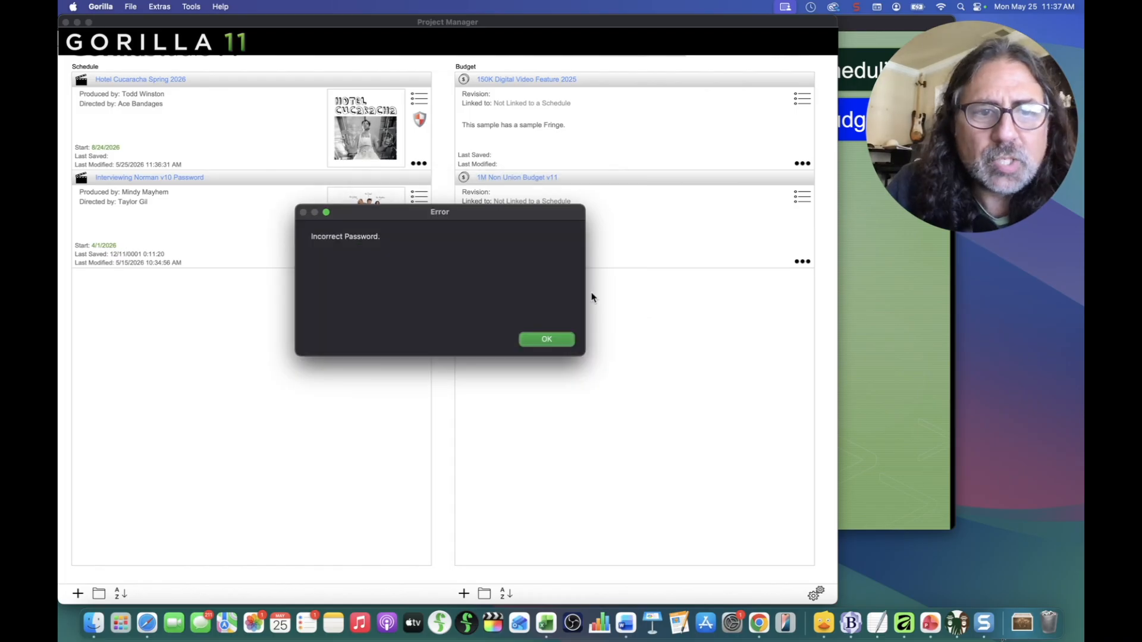
left_click(533, 338)
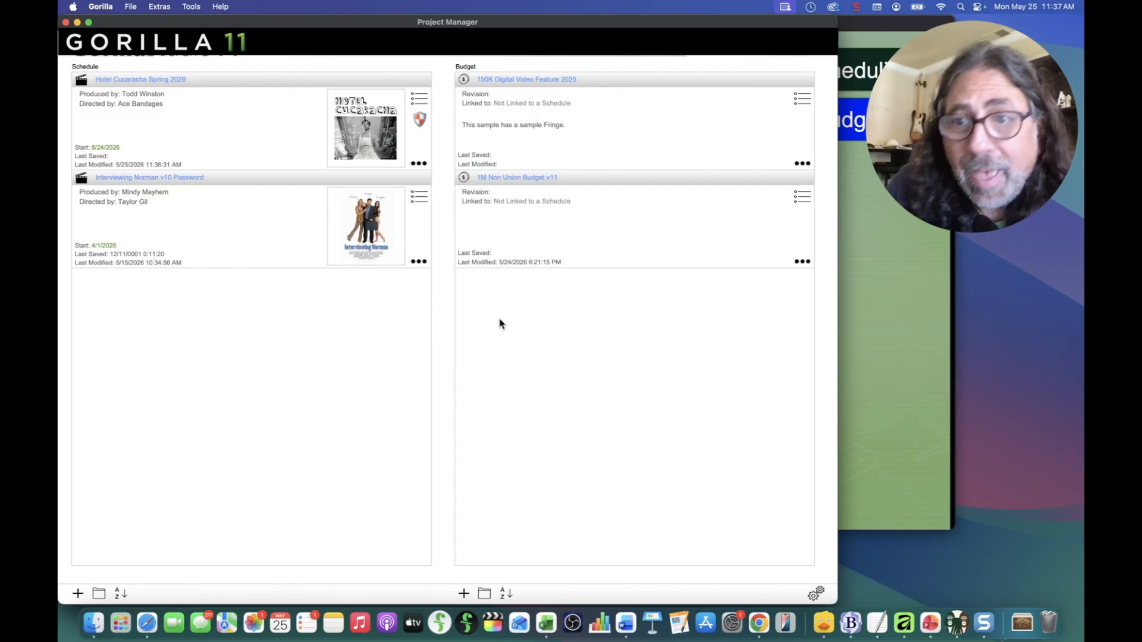
Step: Disable the schedule's password by entering the correct password and acknowledge the confirmation
left_click(421, 120)
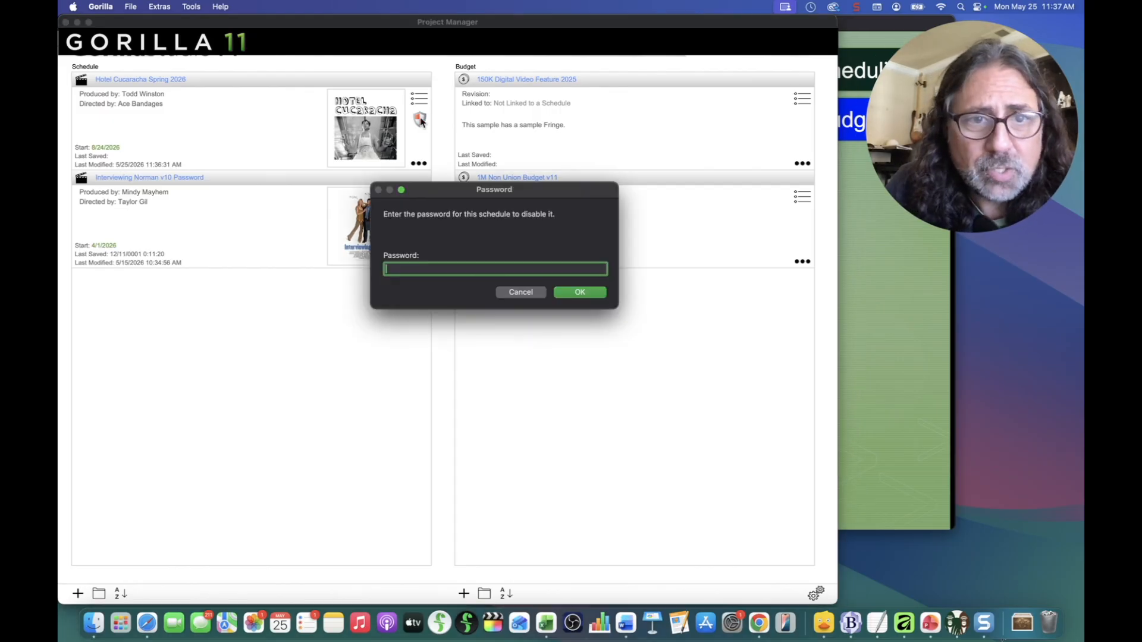
type("password")
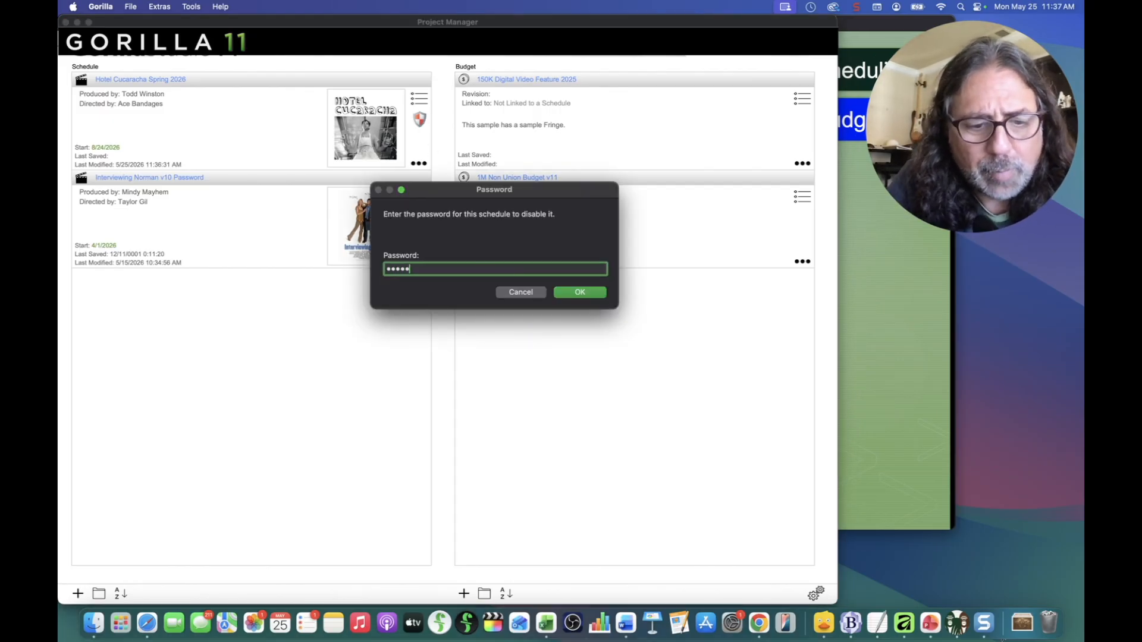
left_click(570, 292)
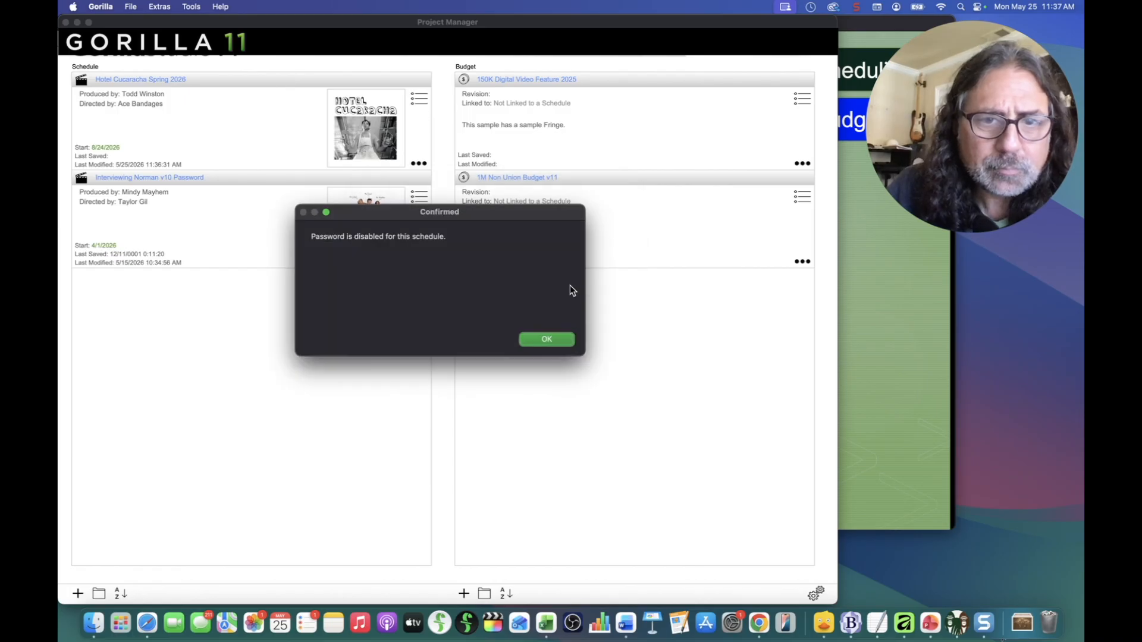
left_click(546, 340)
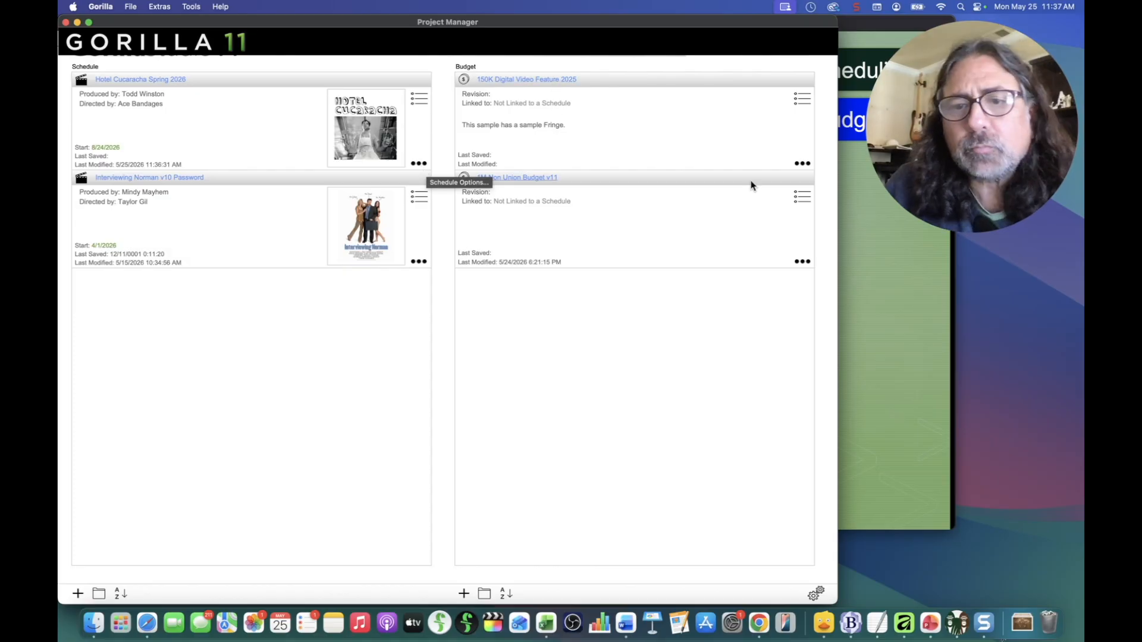
Step: Turn on password protection in the 150K Digital Video Feature 2025 budget details; passwords mismatch
left_click(801, 163)
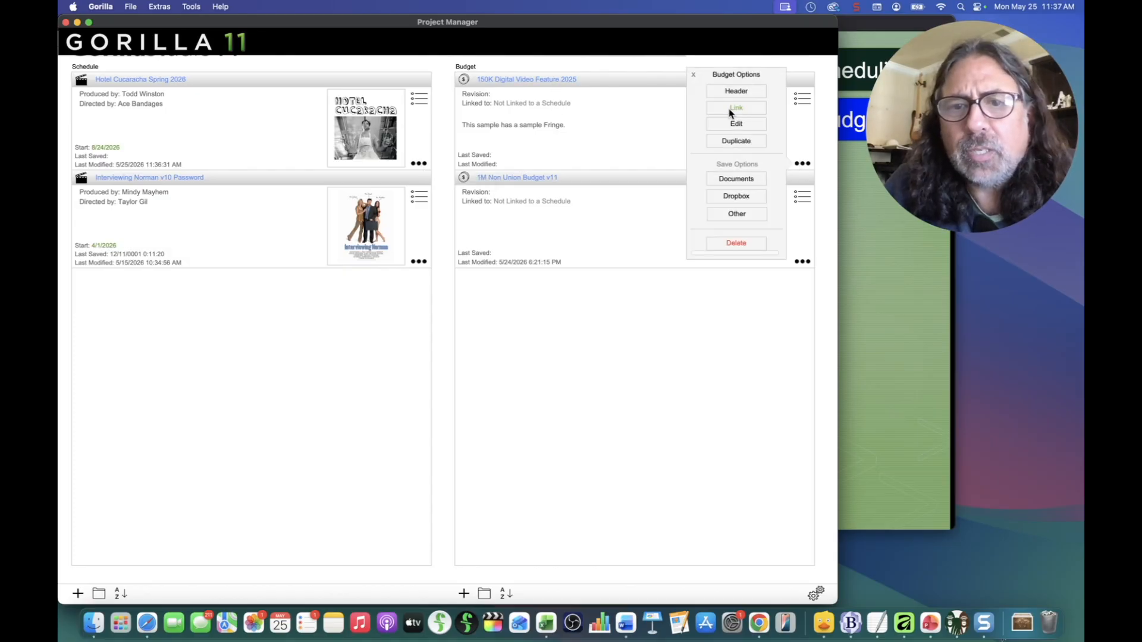
left_click(726, 124)
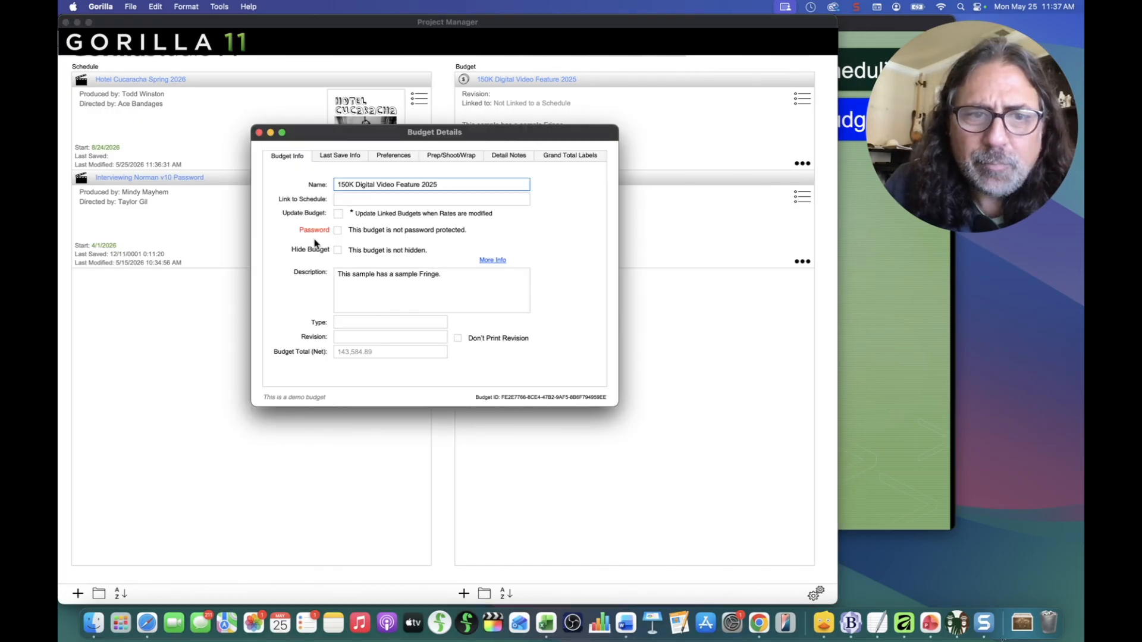
left_click(338, 231)
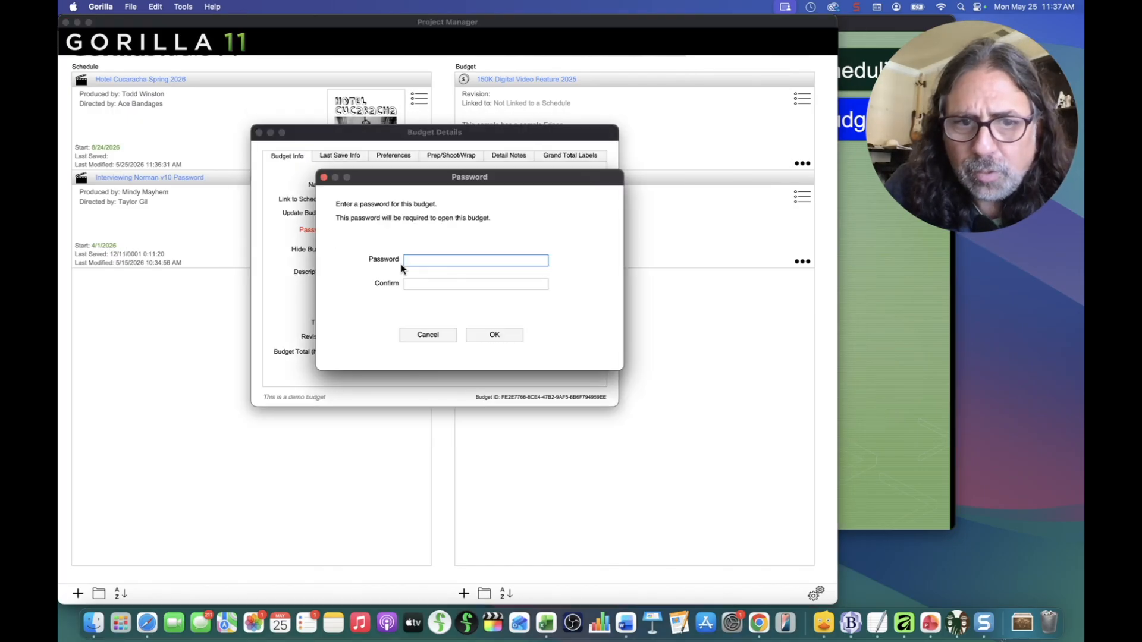
type("•••••••••")
left_click(486, 286)
type("•••••")
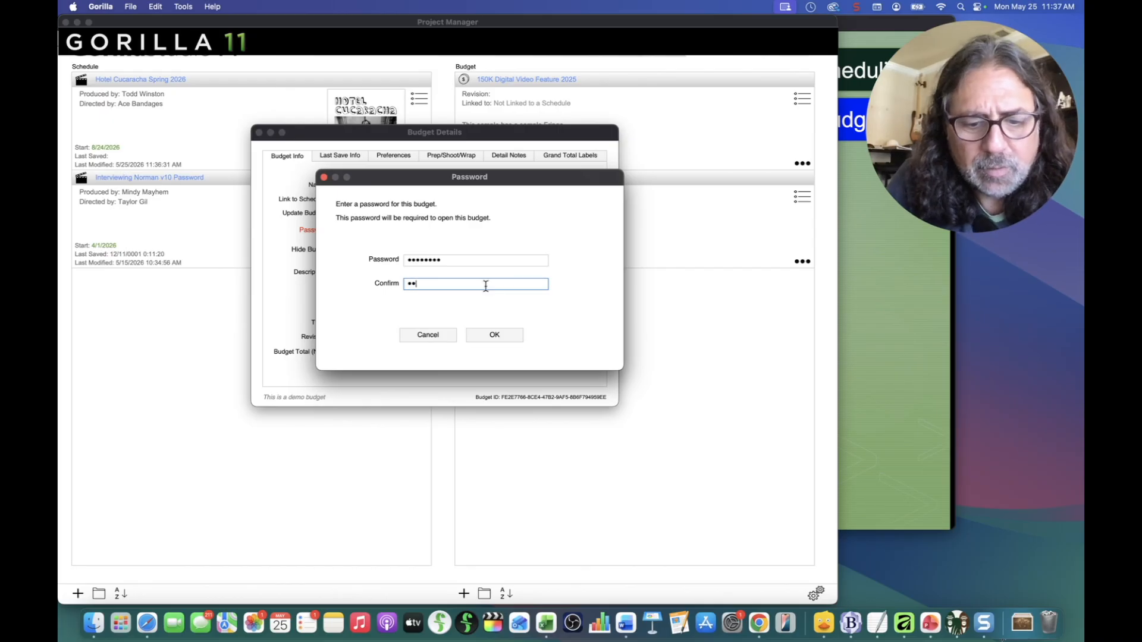
type("•••••••••••")
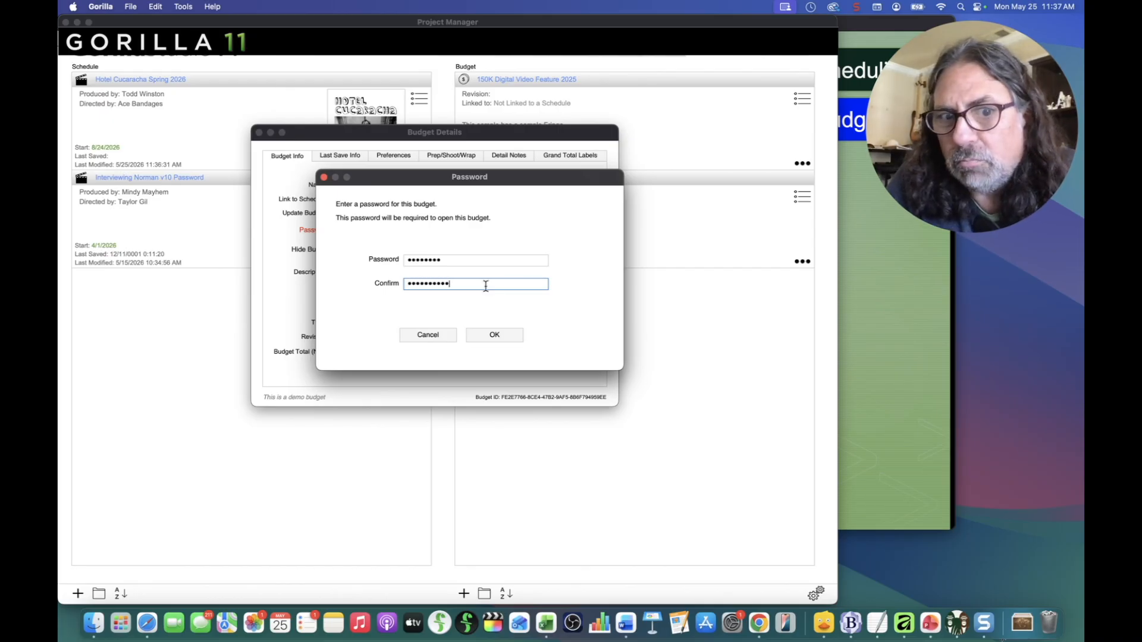
left_click(495, 334)
left_click(535, 339)
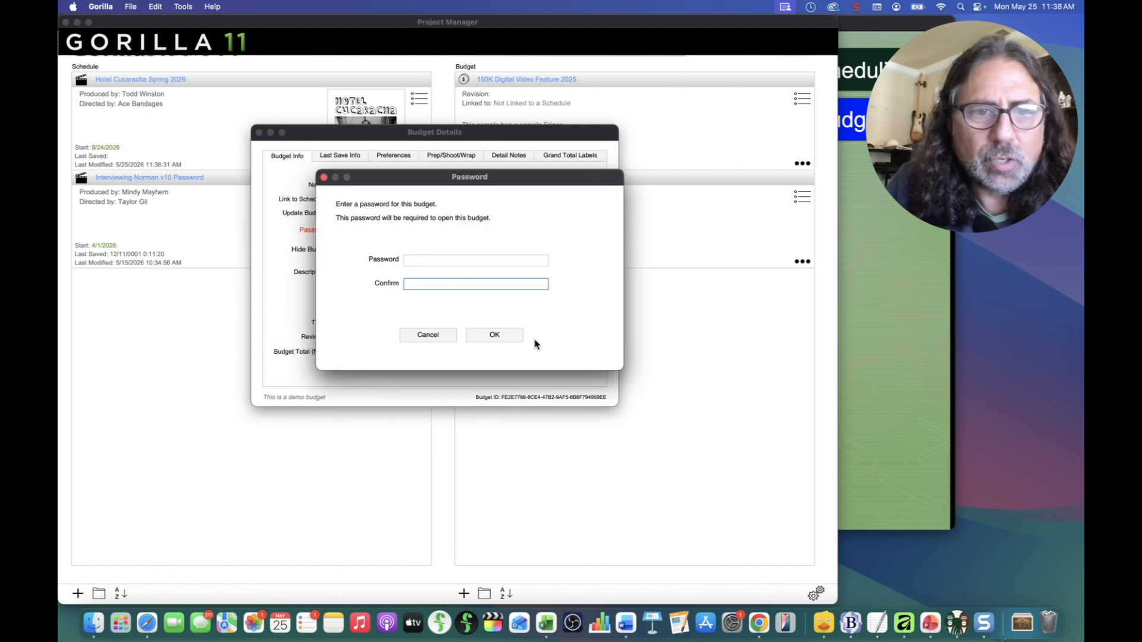
Step: Re-enter a matching budget password, add a password hint, and close the budget details
left_click(434, 264)
type("••••••••")
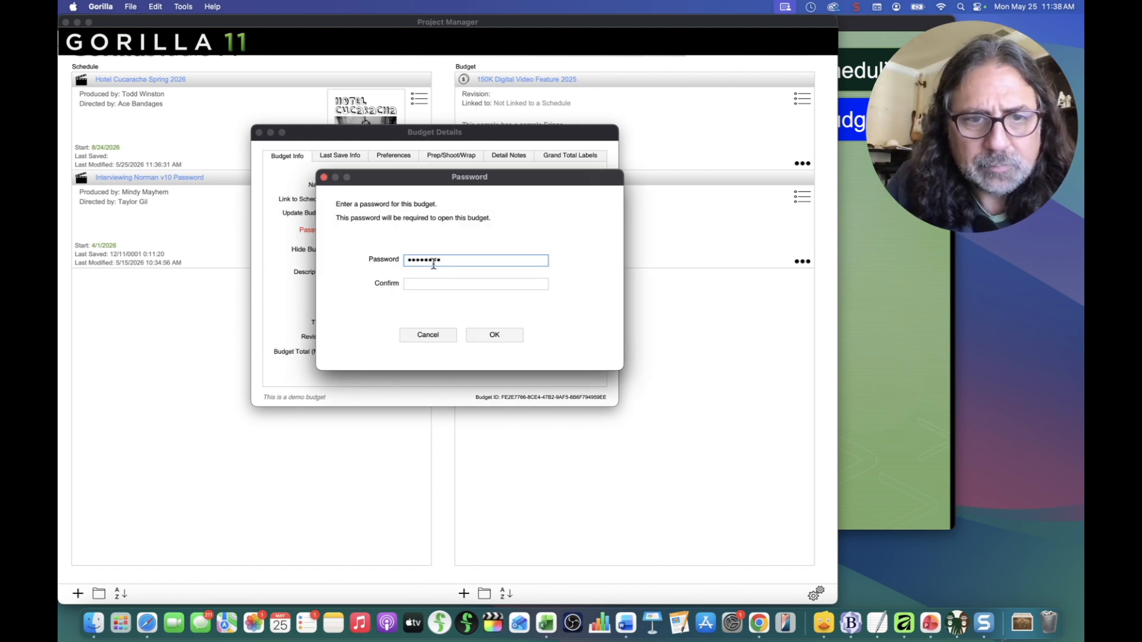
left_click(434, 285)
type("•••••••••")
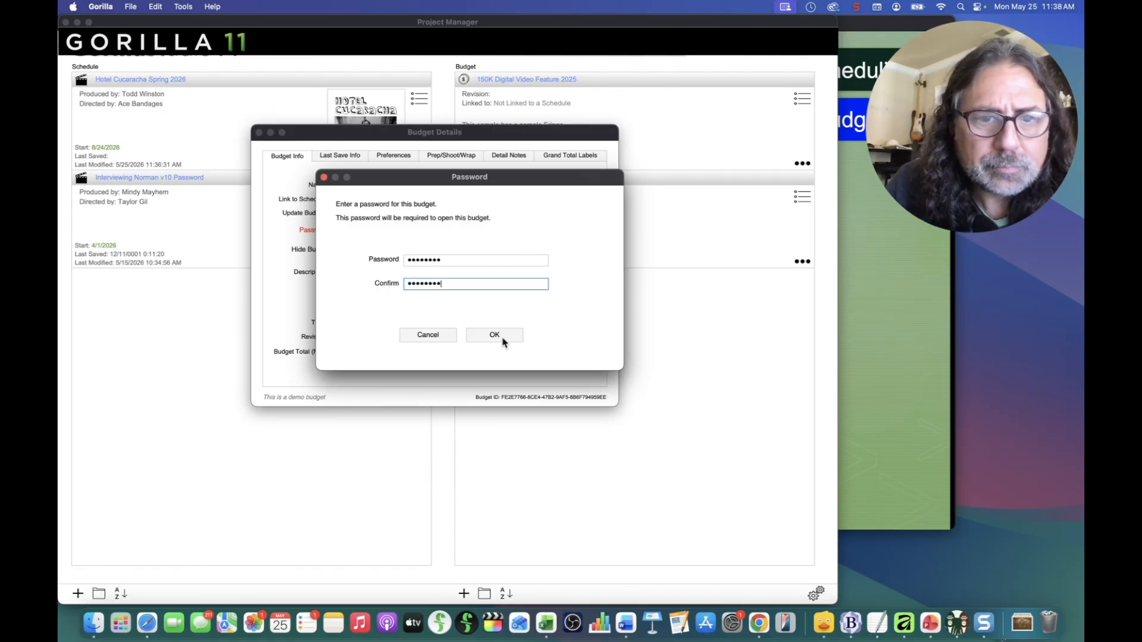
left_click(503, 337)
type("123456")
left_click(576, 294)
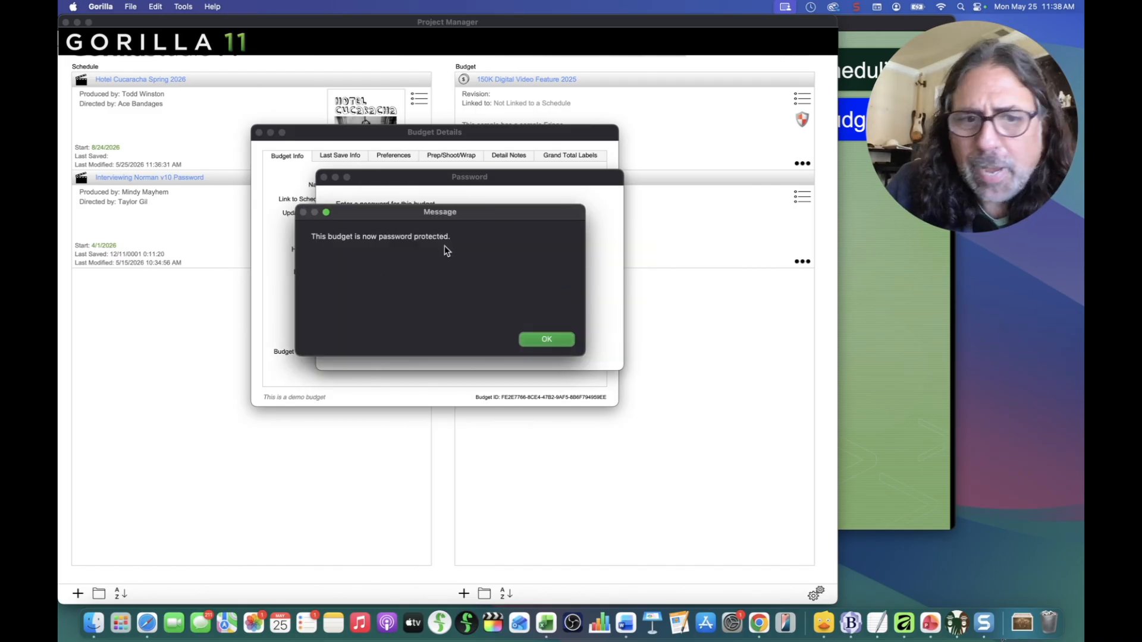
left_click(547, 338)
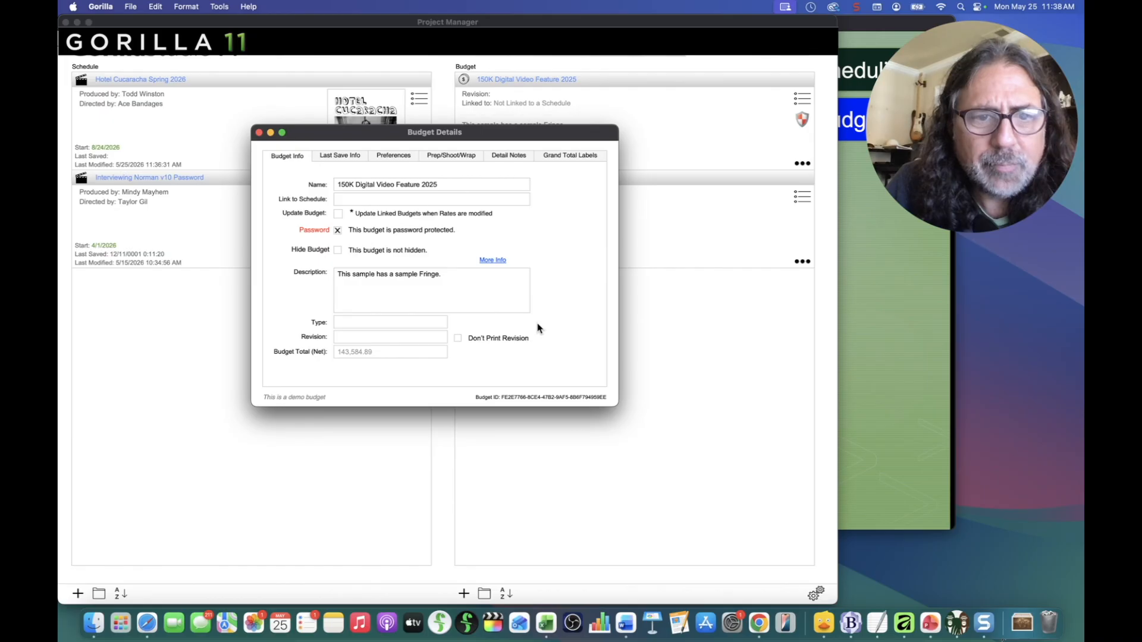
left_click(259, 133)
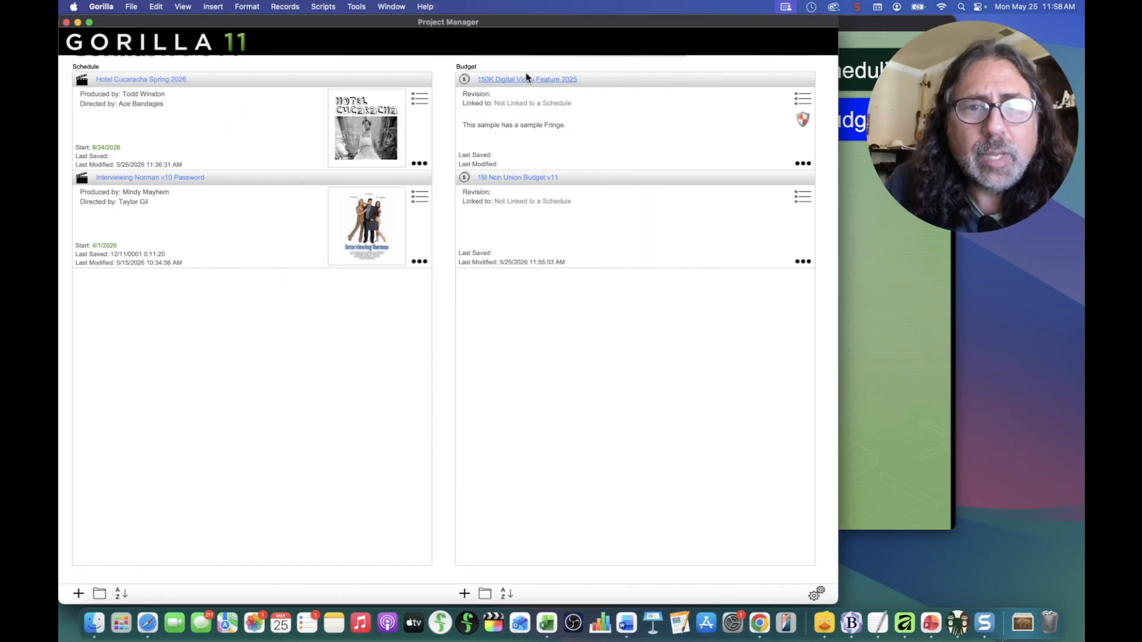
Step: Open the 150K Digital Video Feature 2025 budget by entering its password
left_click(523, 79)
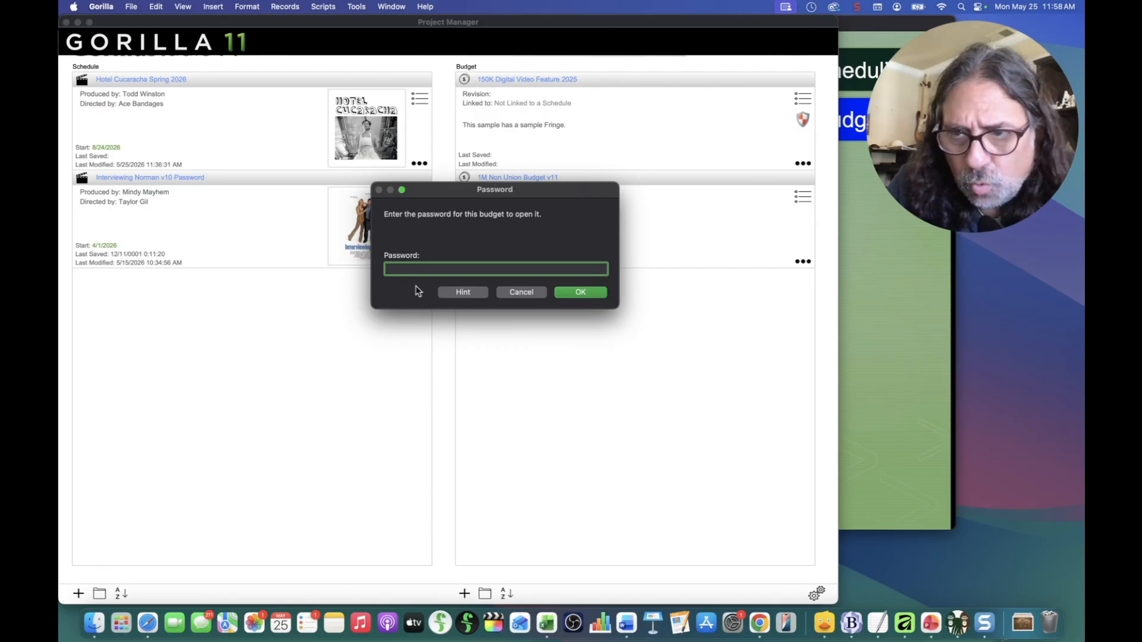
type("********")
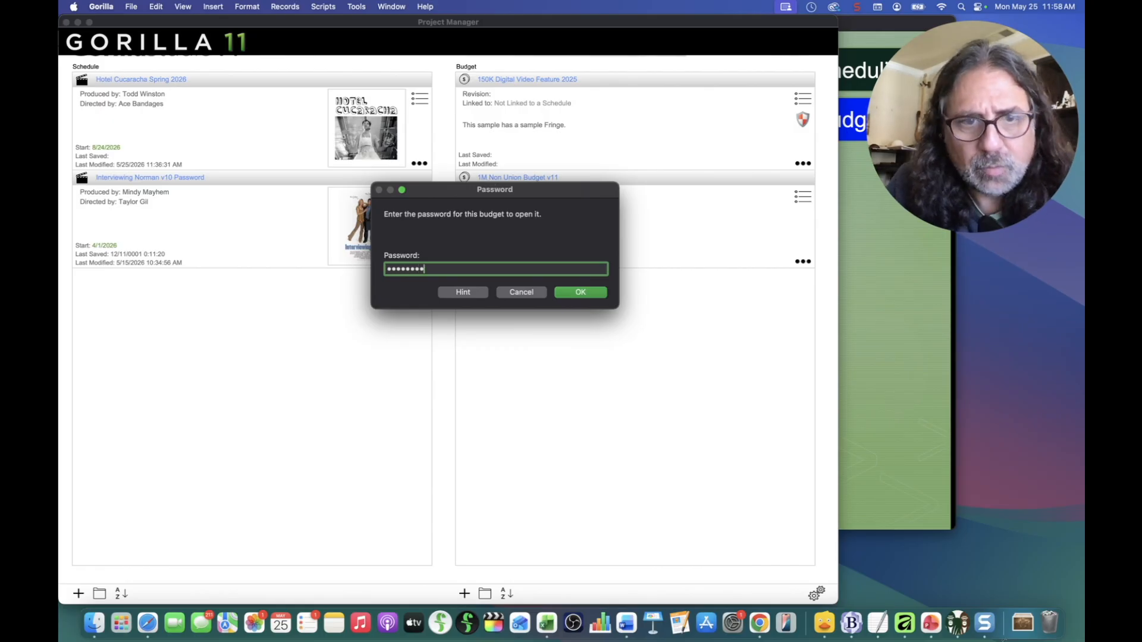
left_click(594, 295)
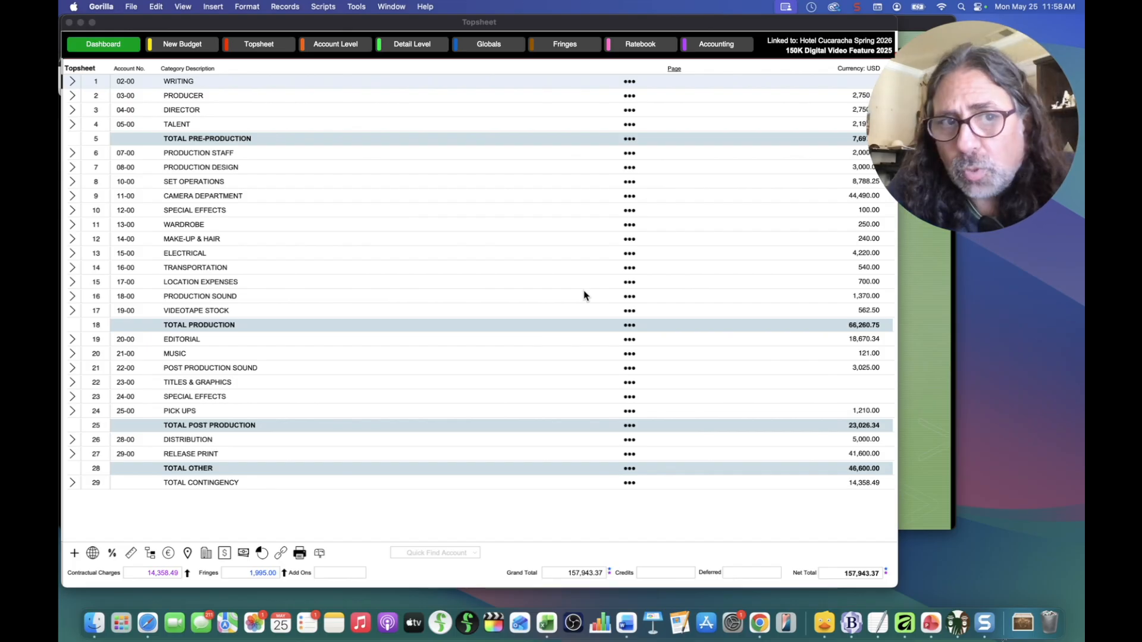
left_click(625, 125)
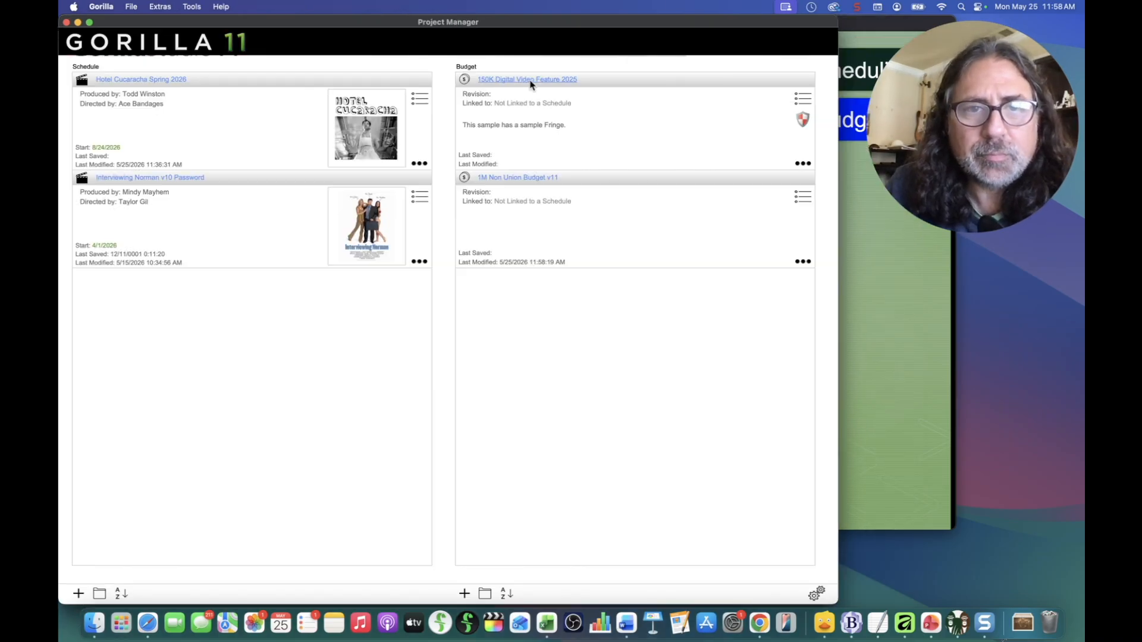
Step: Remove the budget's password protection, then bring the feature slide show forward
left_click(805, 122)
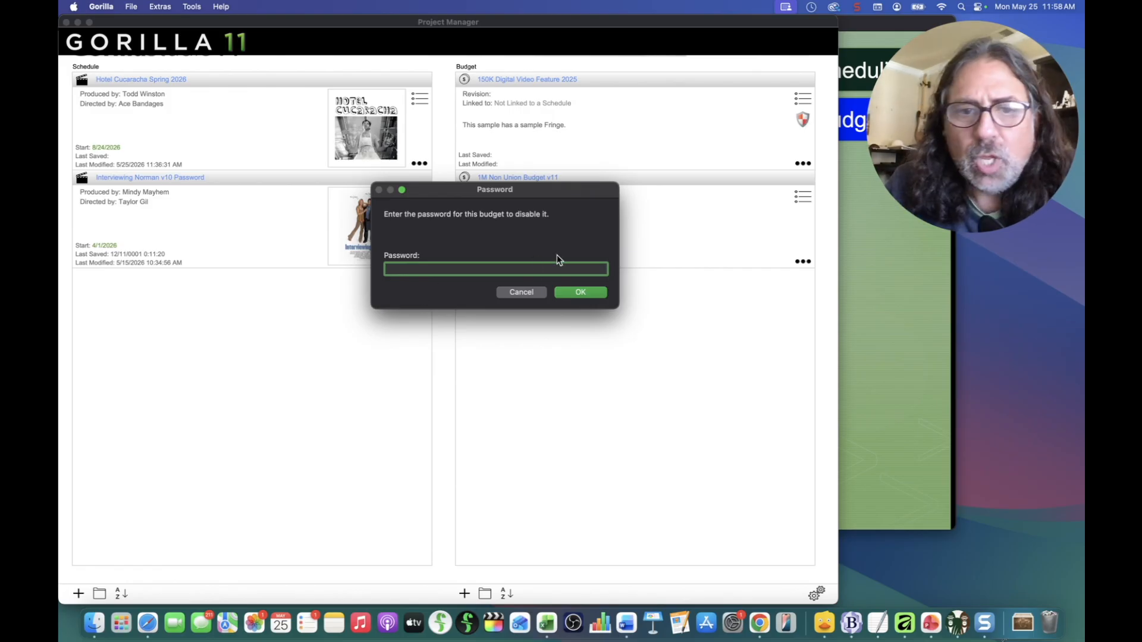
left_click(534, 290)
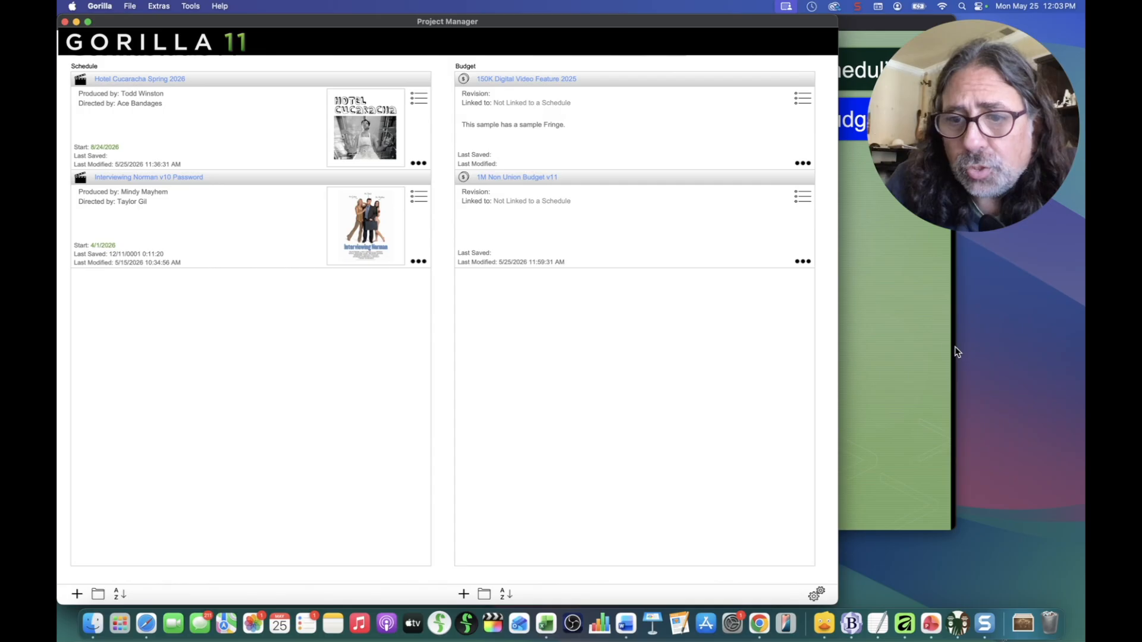
left_click(923, 347)
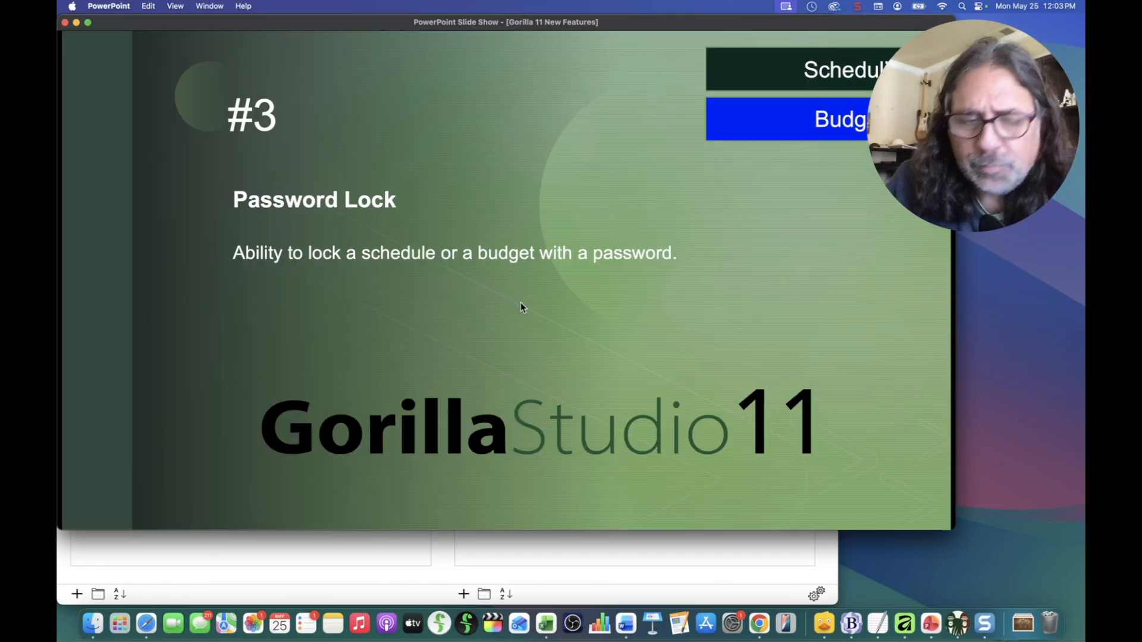
Step: Show slide #4, Change all Currency, then switch back to Gorilla's Project Manager
left_click(521, 307)
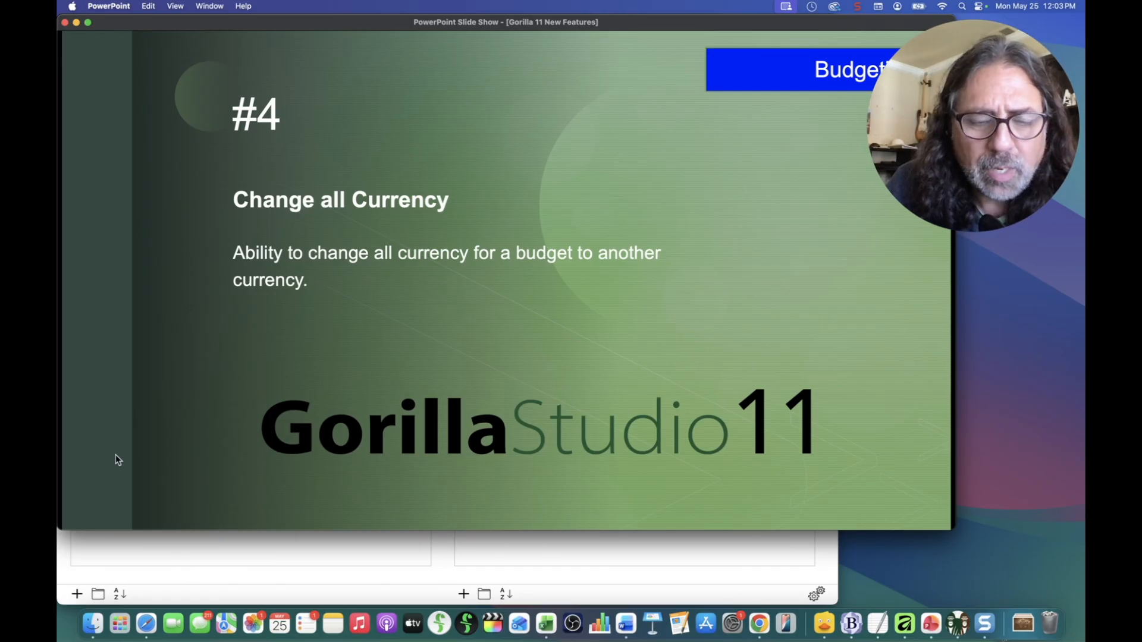
left_click(488, 551)
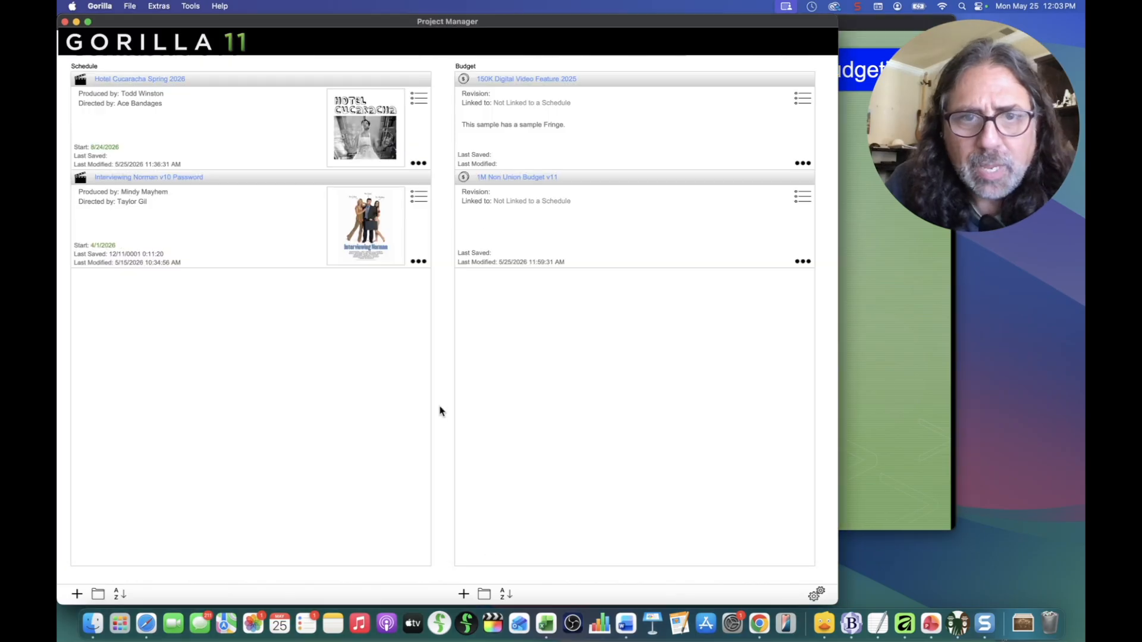
Step: Open the 150K Digital Video Feature 2025 budget and add EURO as a conversion currency
left_click(498, 84)
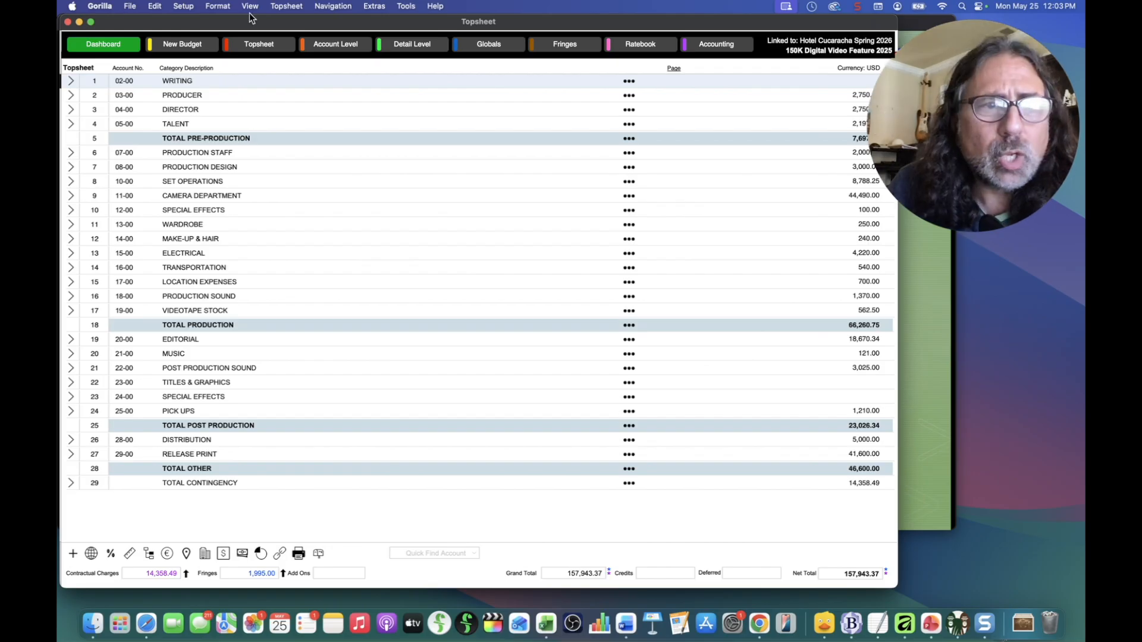
left_click(184, 6)
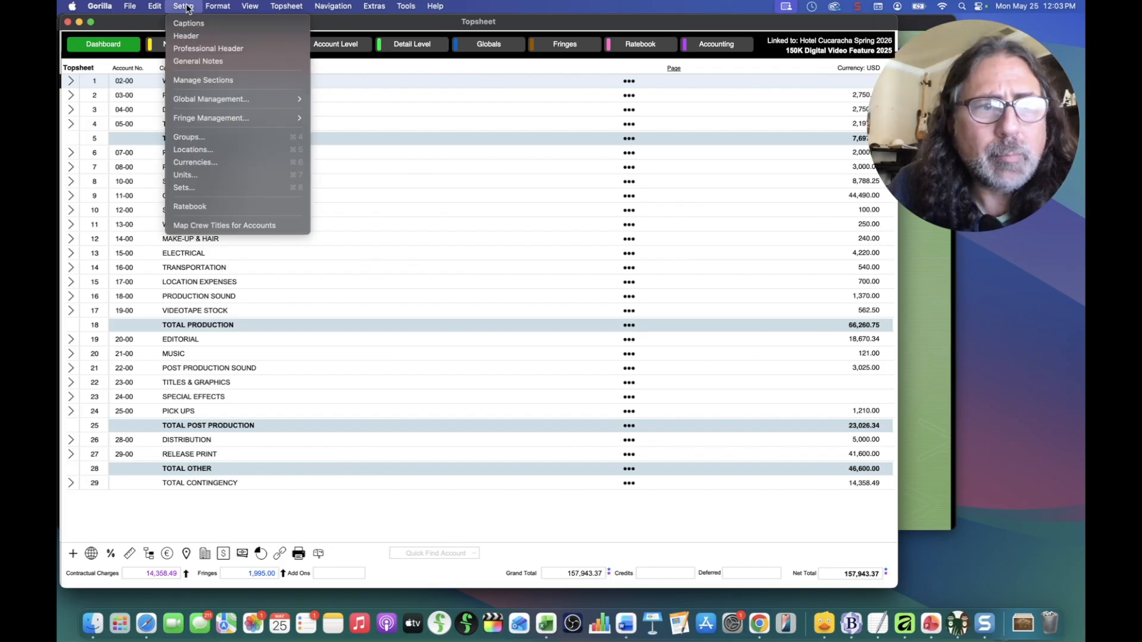
left_click(200, 166)
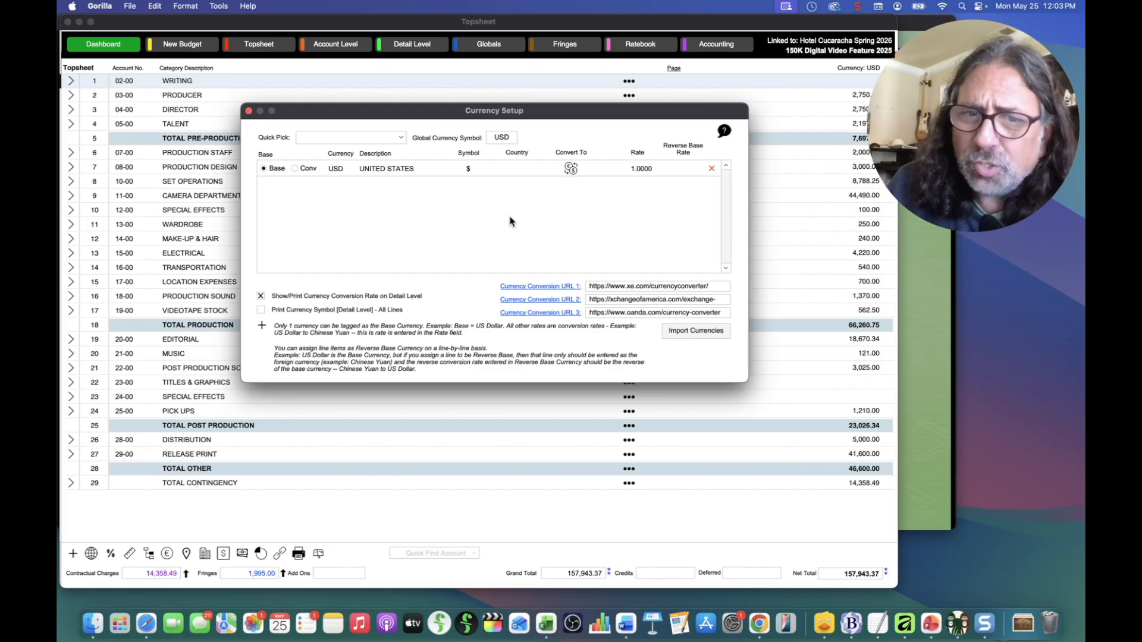
left_click(332, 141)
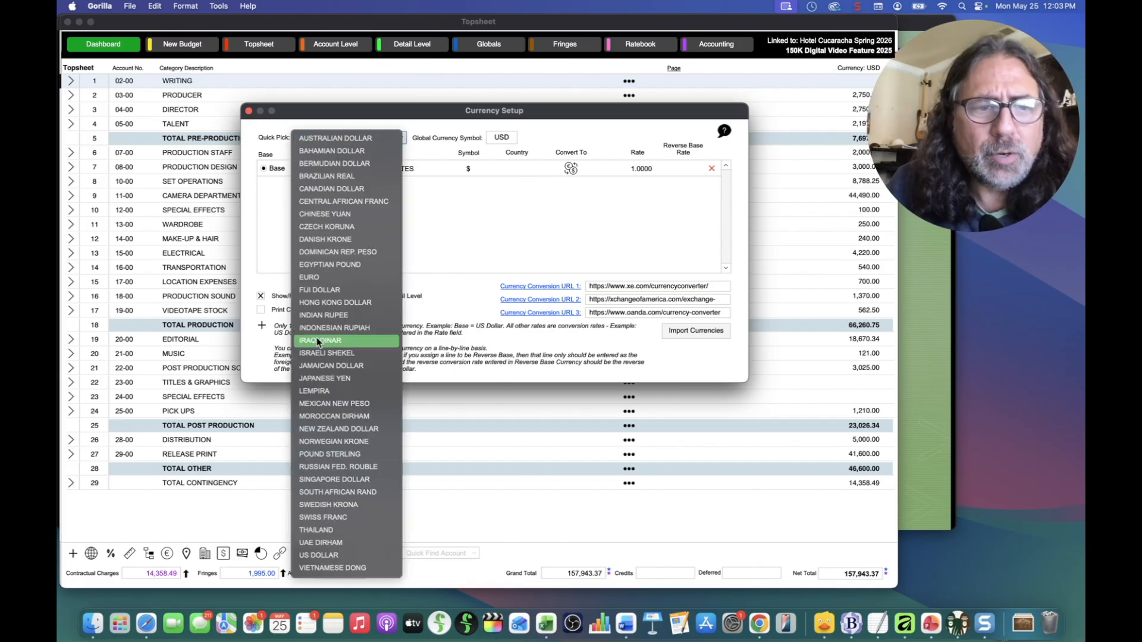
left_click(316, 279)
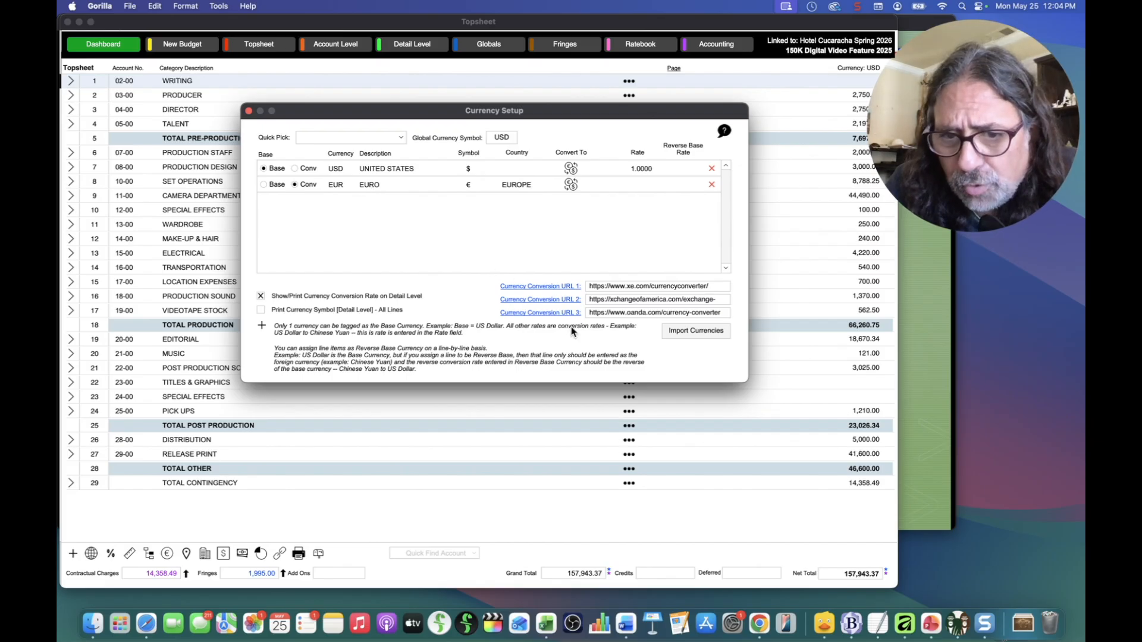
Step: Check the USD-to-EUR rate on xe.com (1.00 USD = 0.85884239 EUR), then hide Chrome
left_click(547, 287)
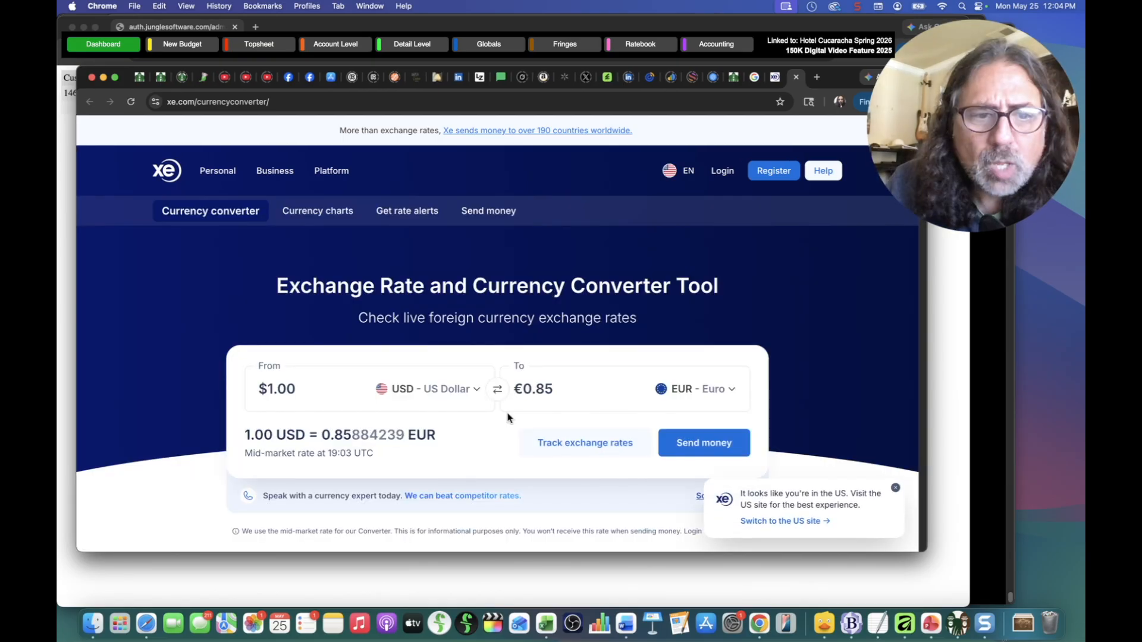
left_click(530, 398)
left_click(294, 401)
left_click(538, 402)
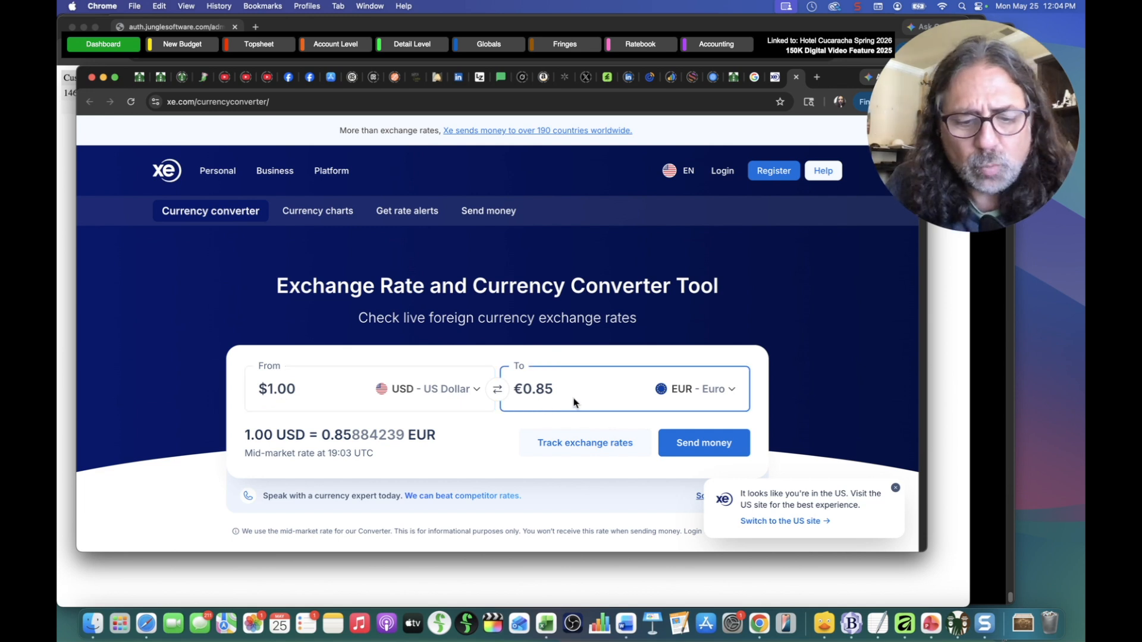
key("super+h")
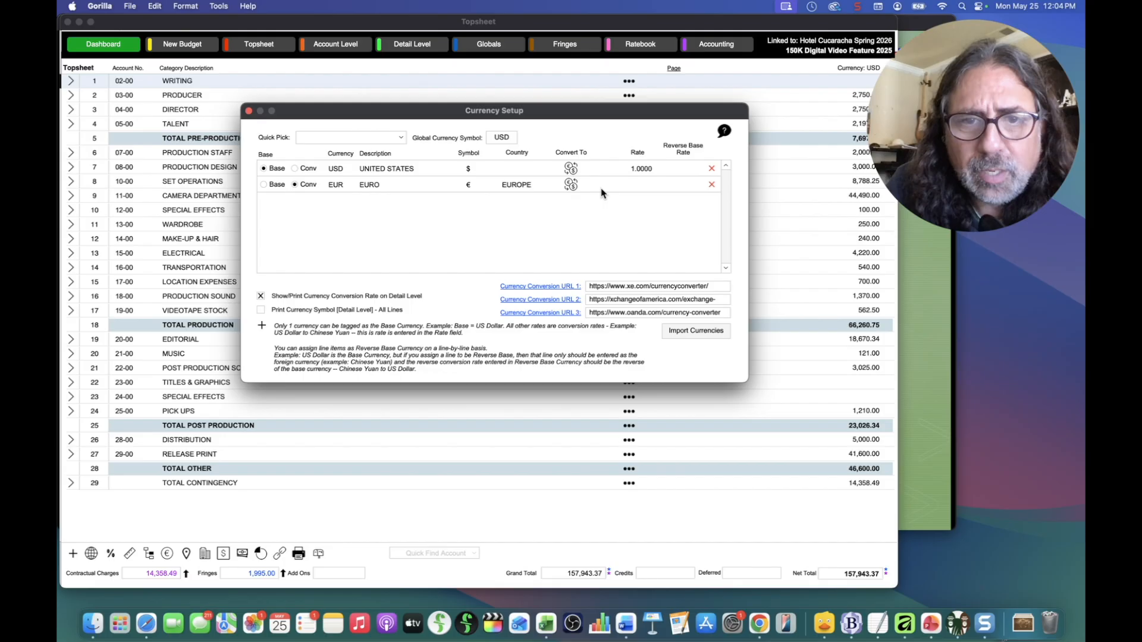
Step: Set the EUR conversion rate to 0.8500 and close Currency Setup
left_click(644, 185)
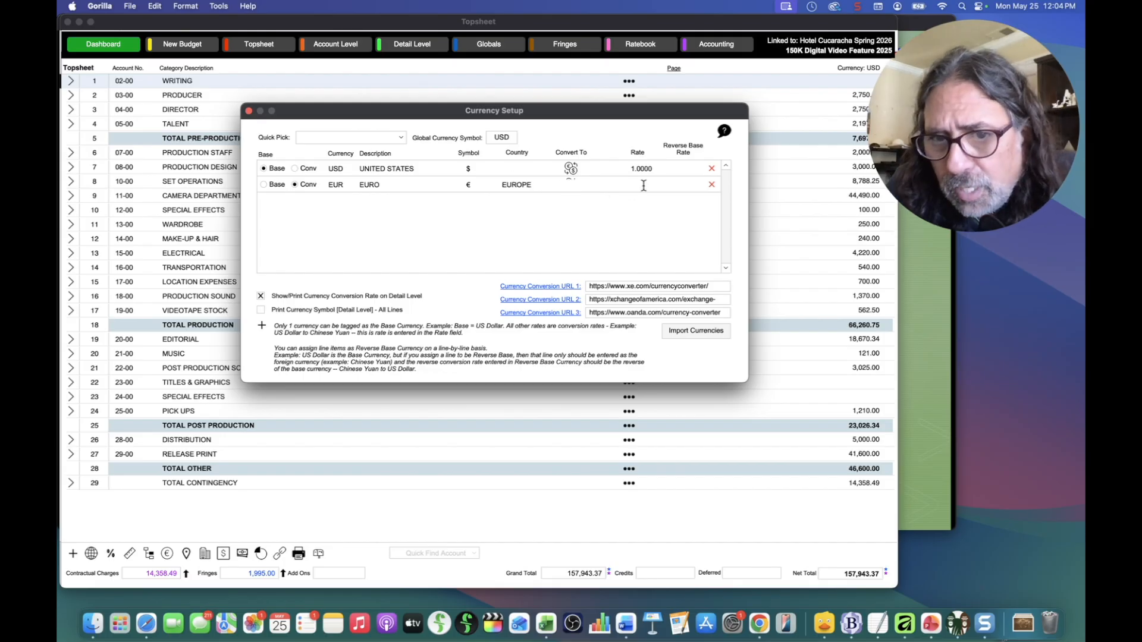
type(".85")
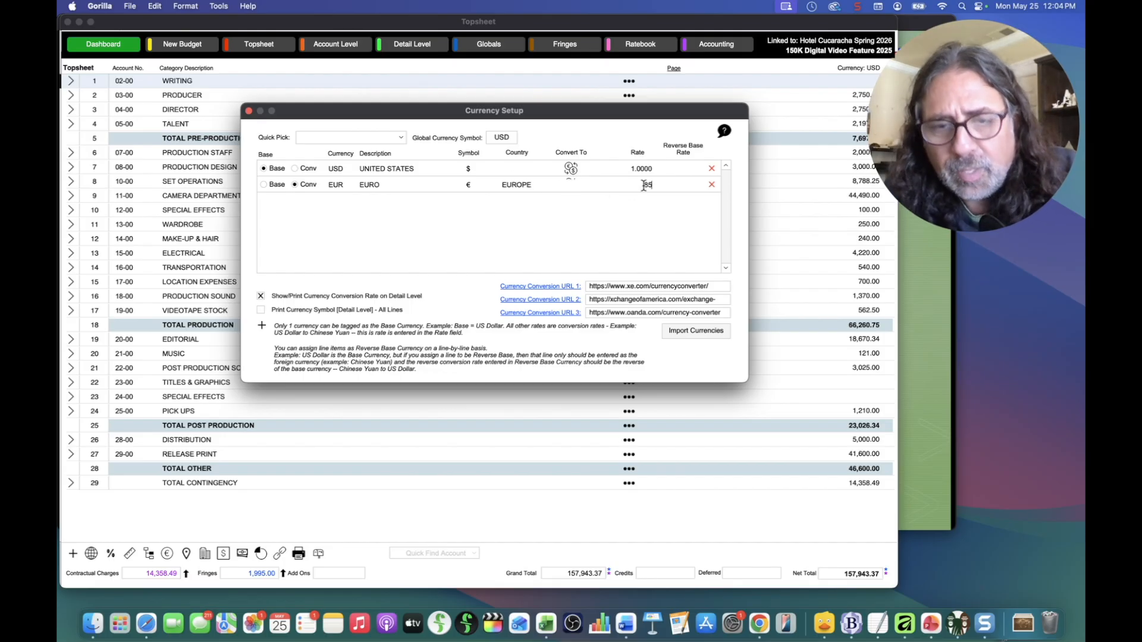
left_click(640, 215)
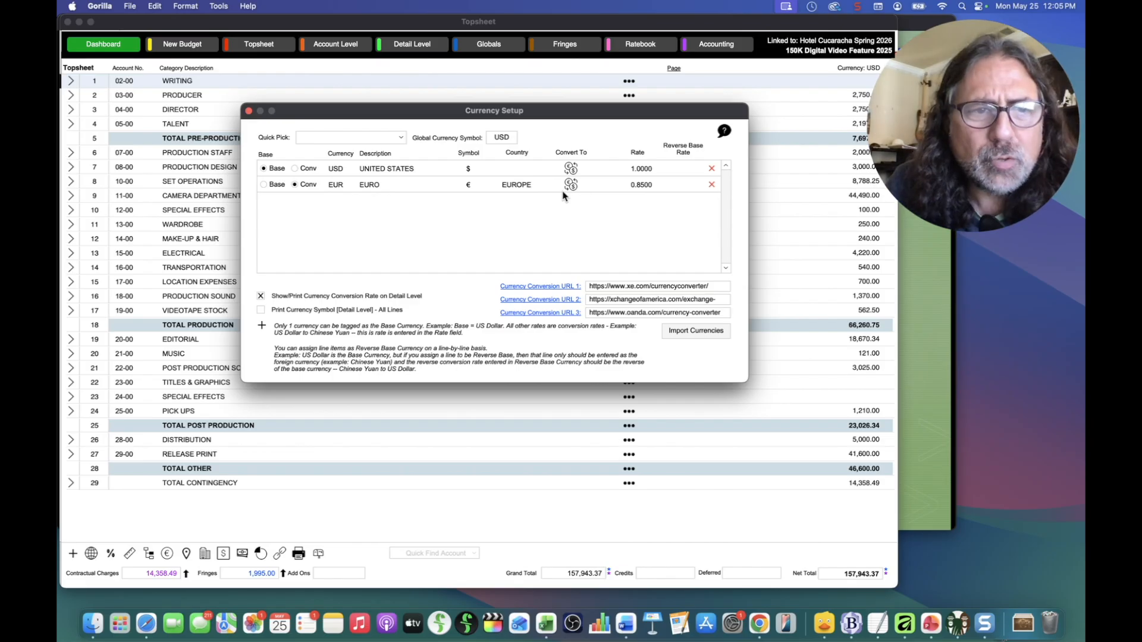
left_click(250, 111)
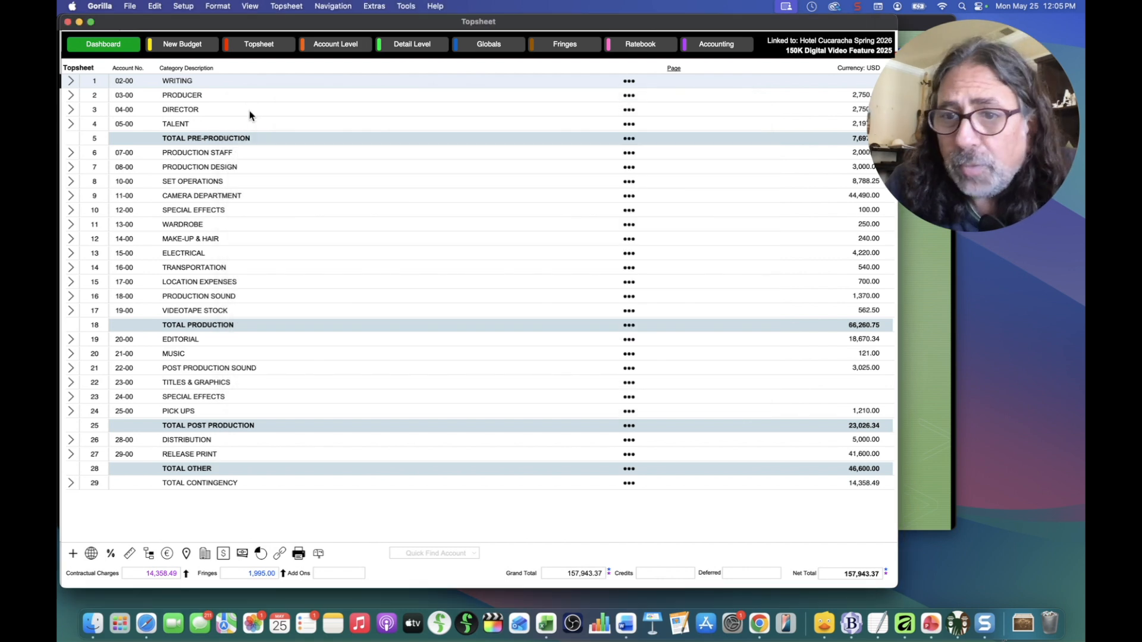
Step: Drill into 07-00 PRODUCTION STAFF > 07-01 Unit Production Manager and show its currency choices
left_click(71, 156)
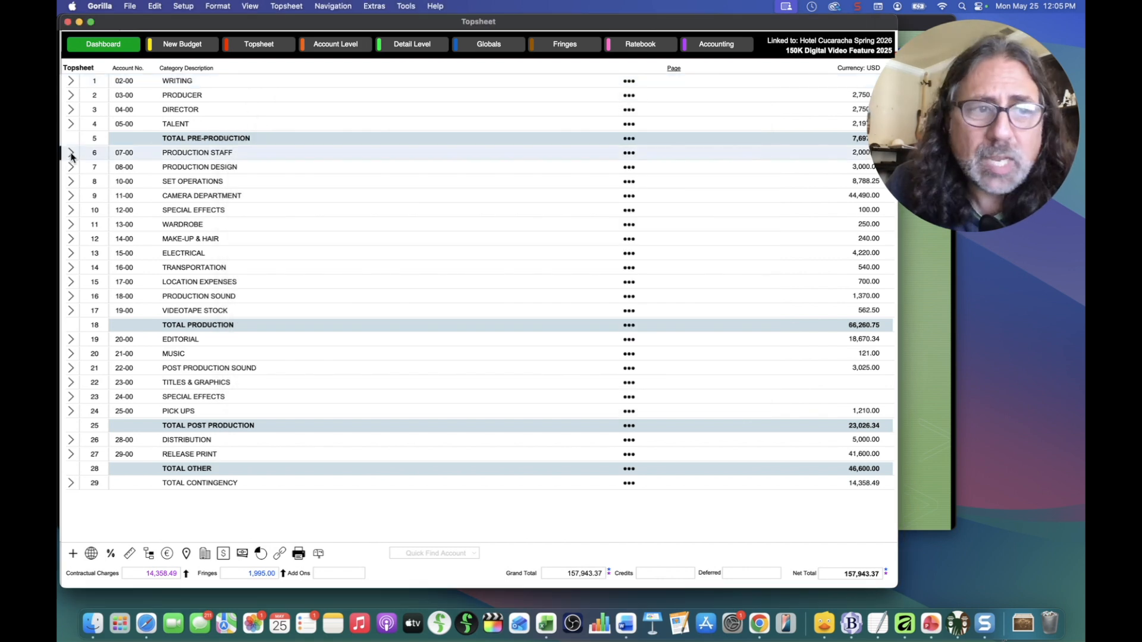
left_click(71, 157)
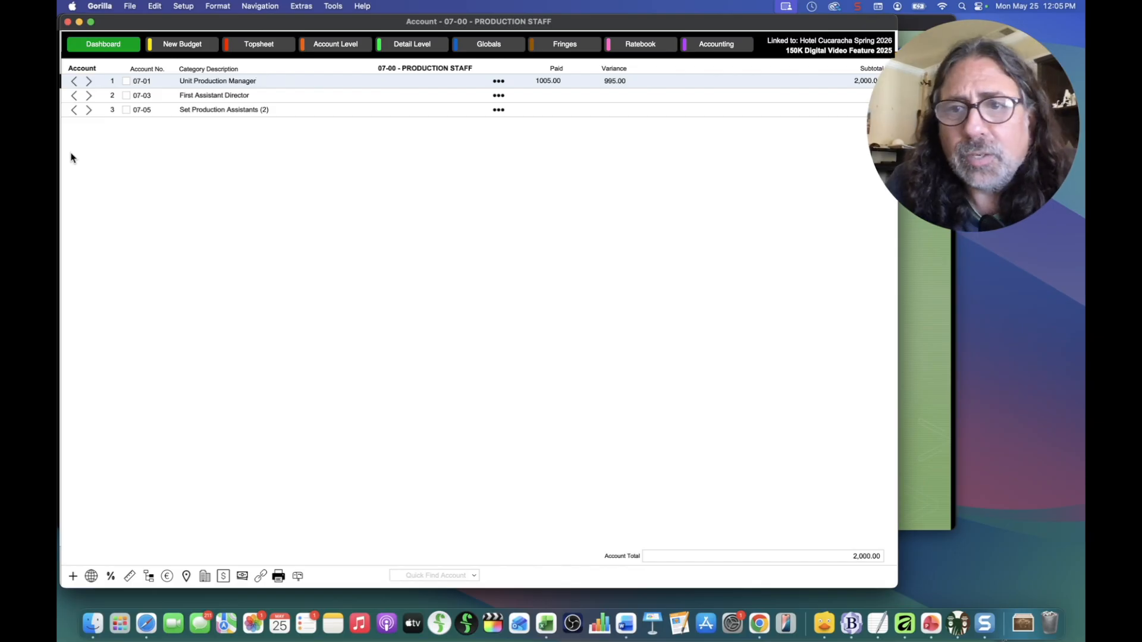
left_click(89, 82)
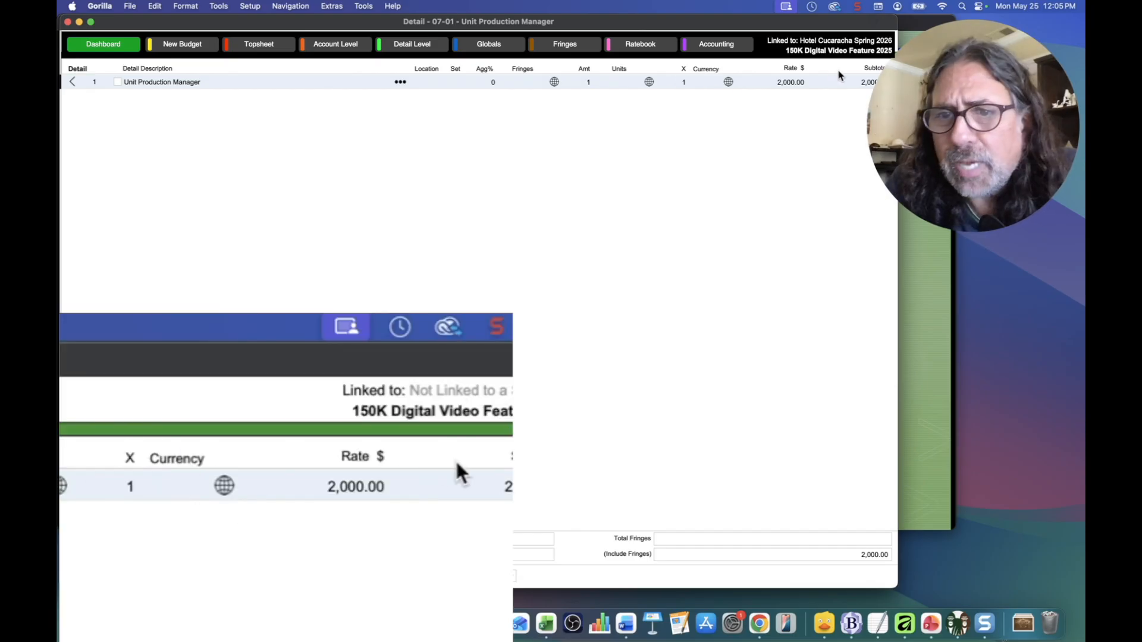
left_click(705, 83)
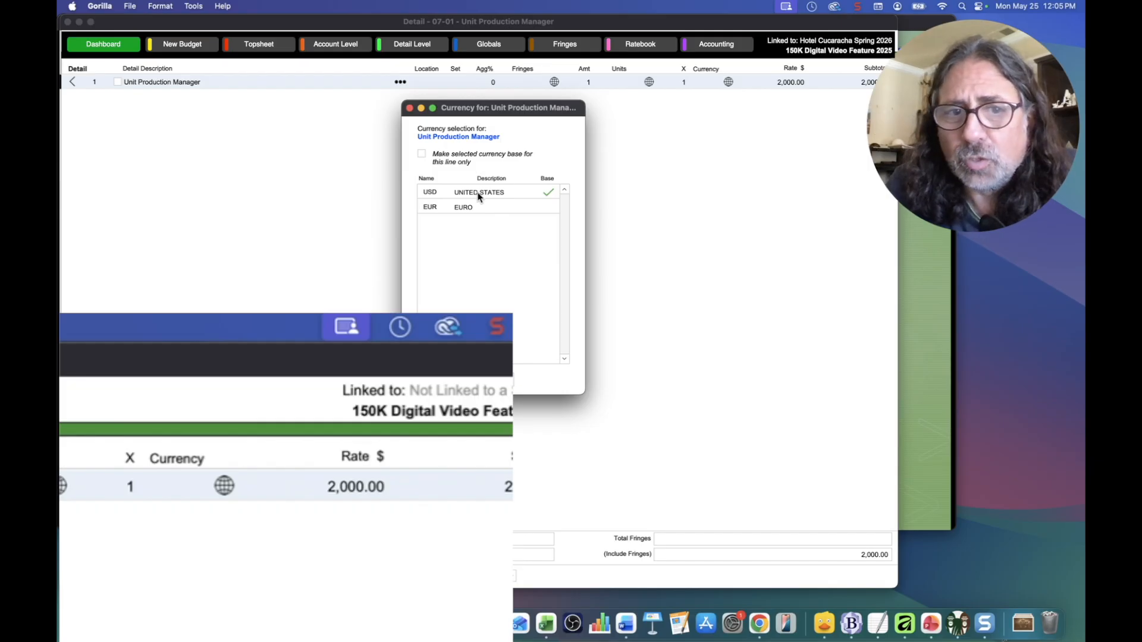
Step: Switch the Unit Production Manager line to EUR (€1,700), then back to USD (2,000.00)
double_click(431, 208)
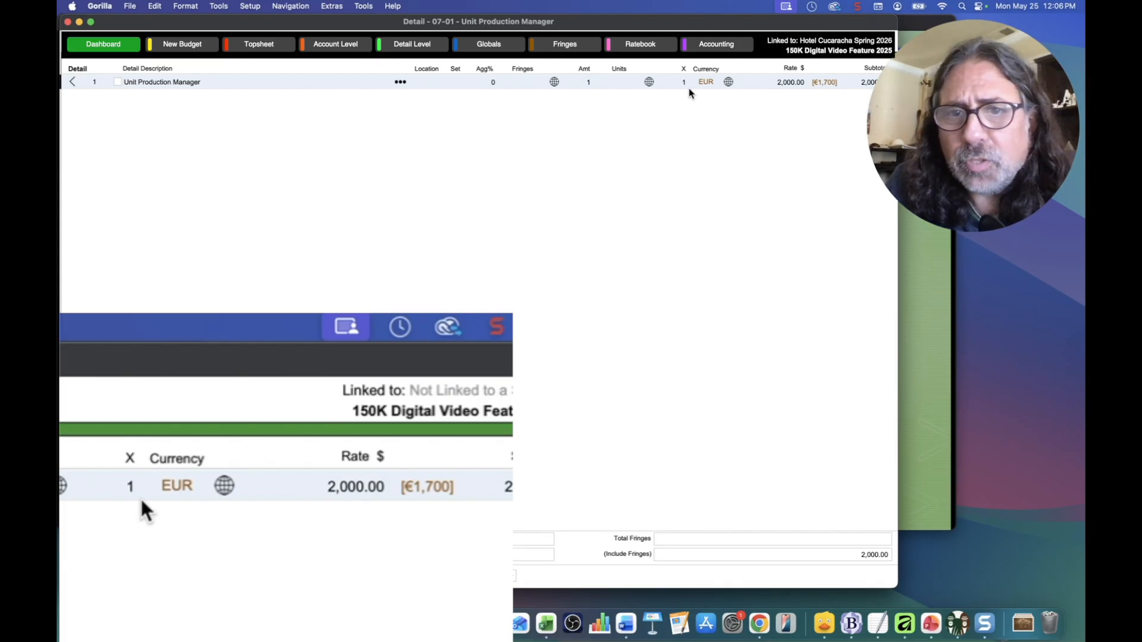
left_click(707, 84)
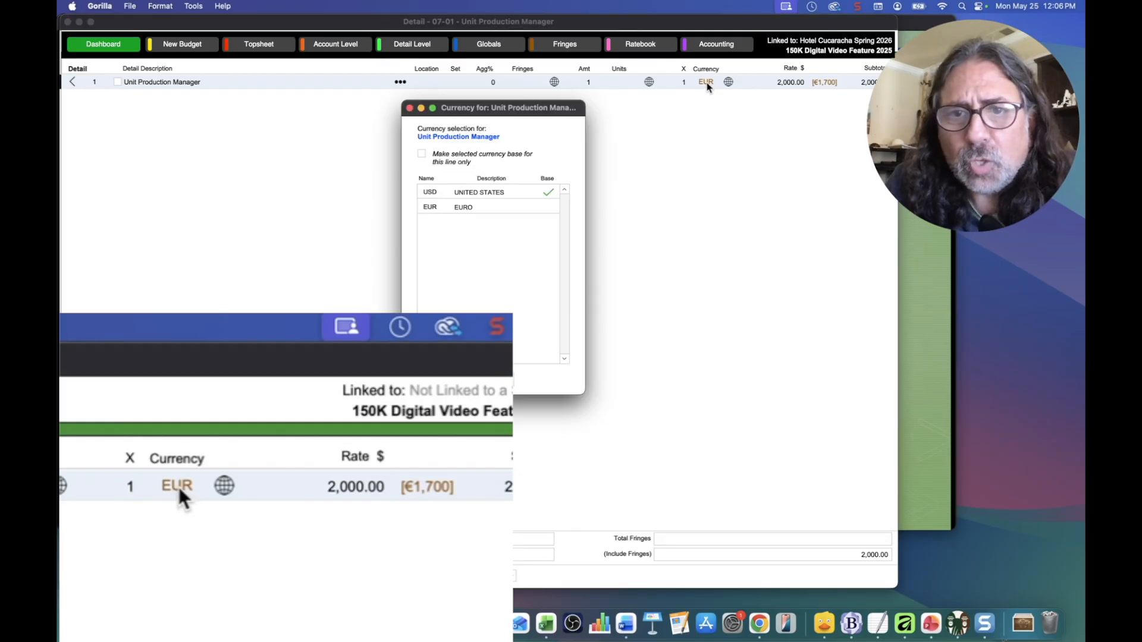
double_click(449, 191)
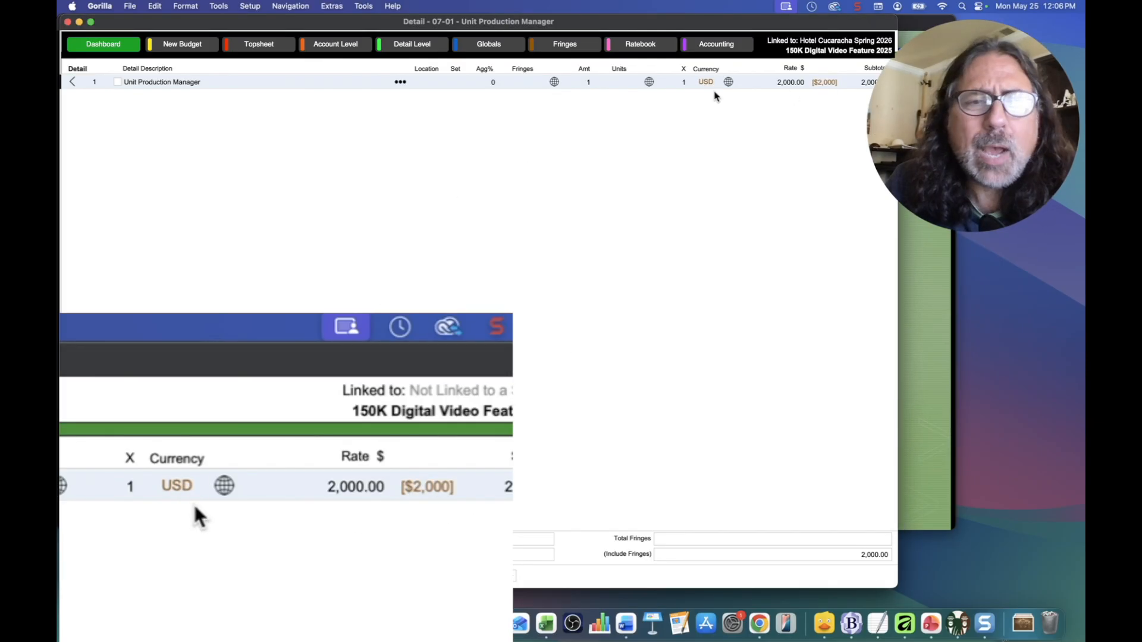
Step: Return to the budget's Topsheet
left_click(242, 5)
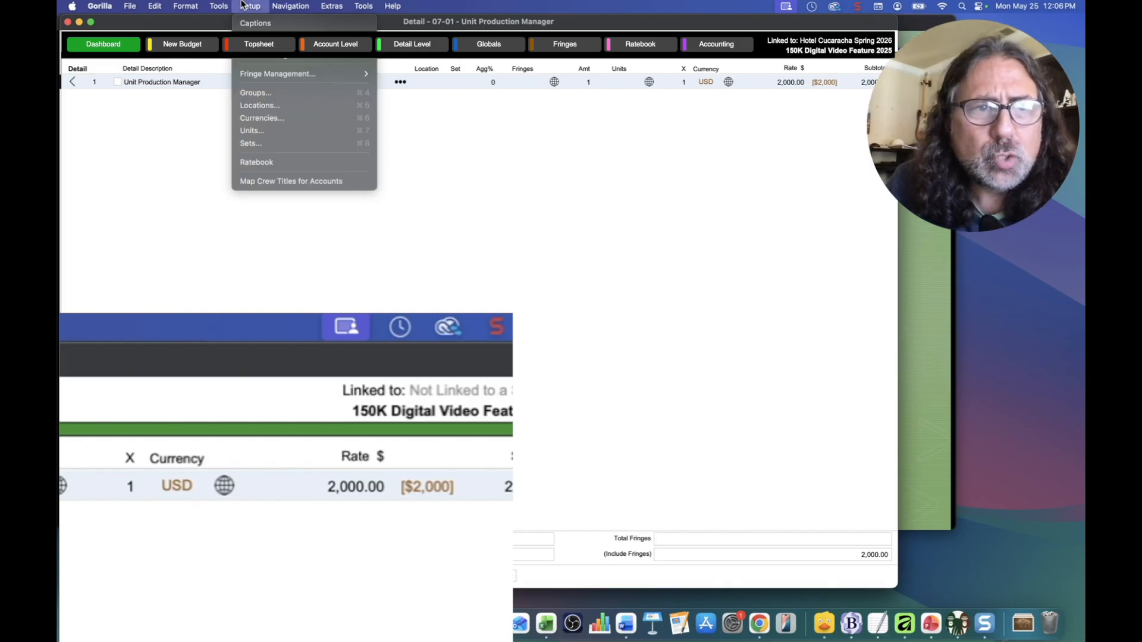
left_click(243, 4)
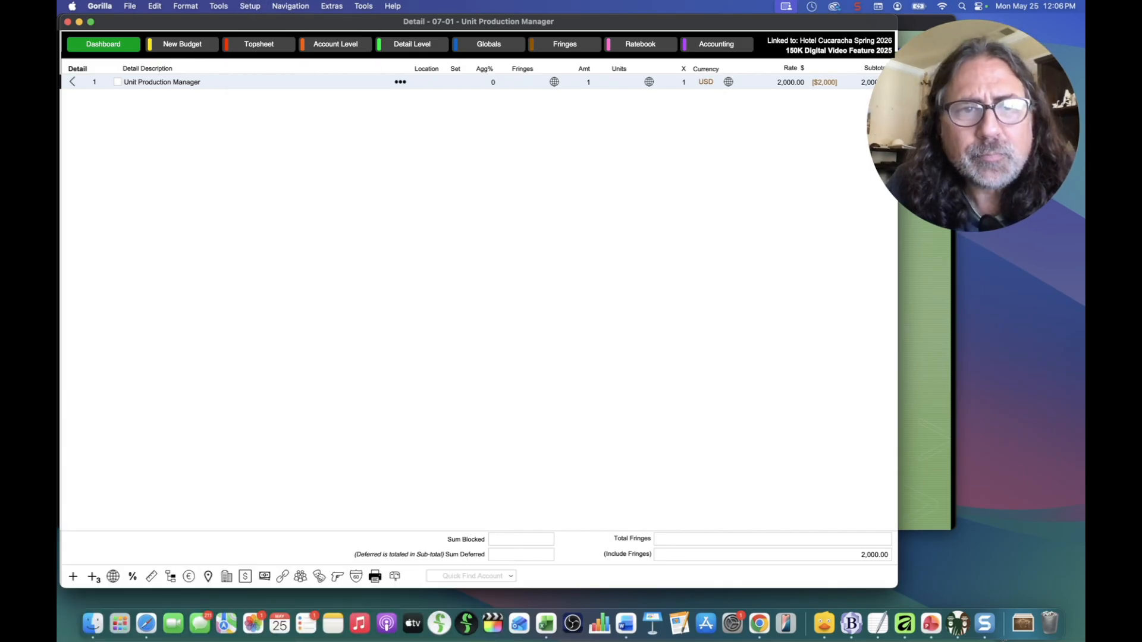
left_click(258, 45)
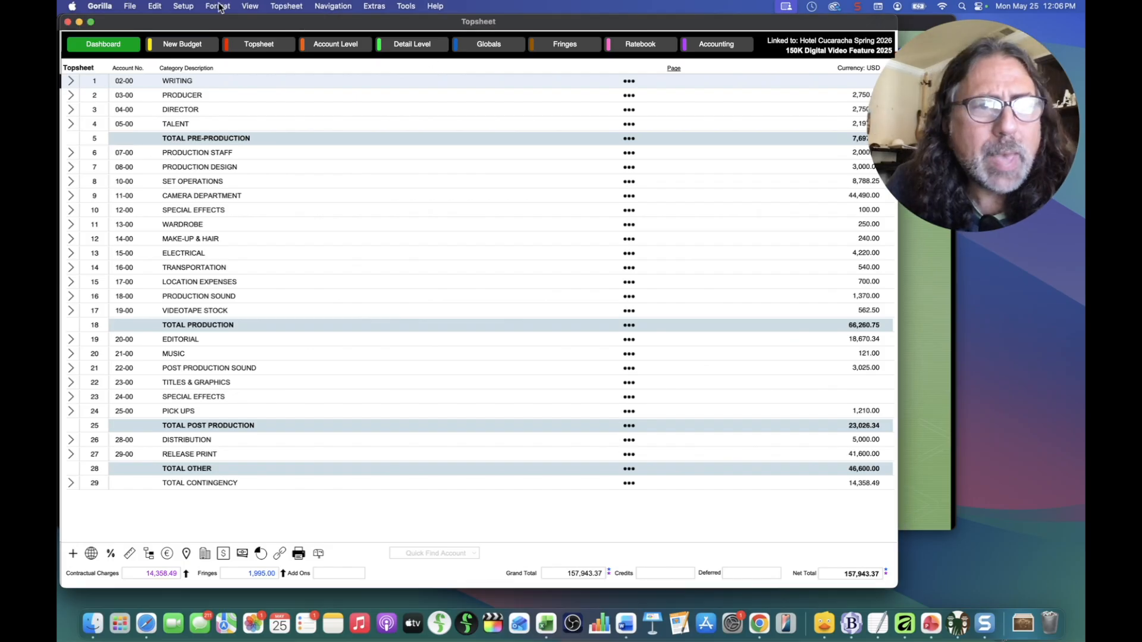
Step: From Setup > Currencies, start converting the whole budget to EUR
left_click(181, 6)
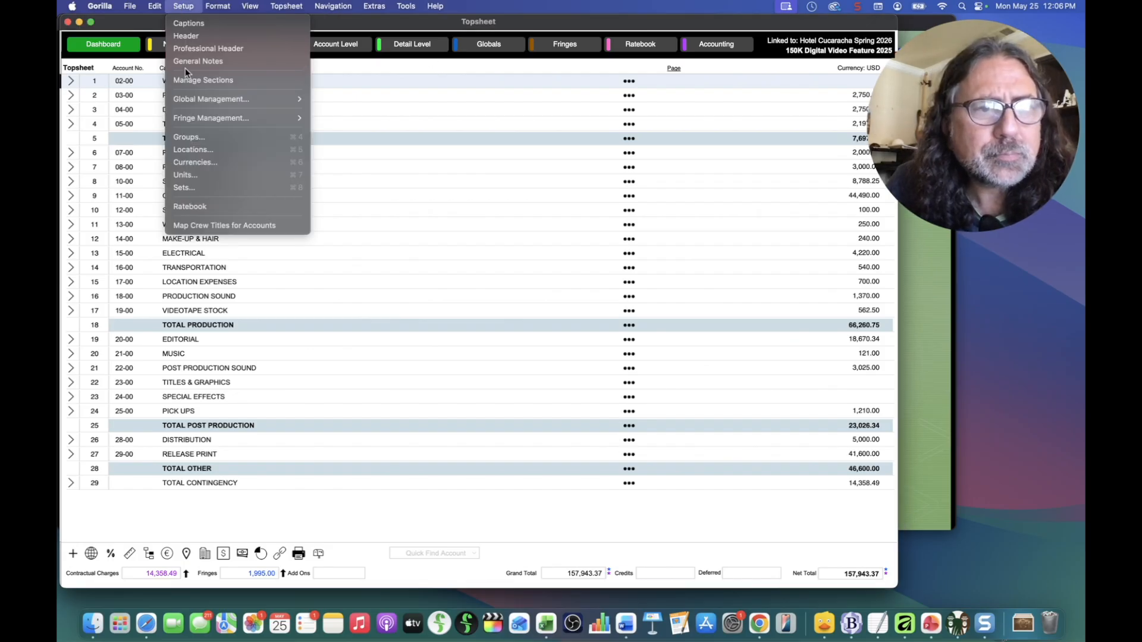
left_click(193, 162)
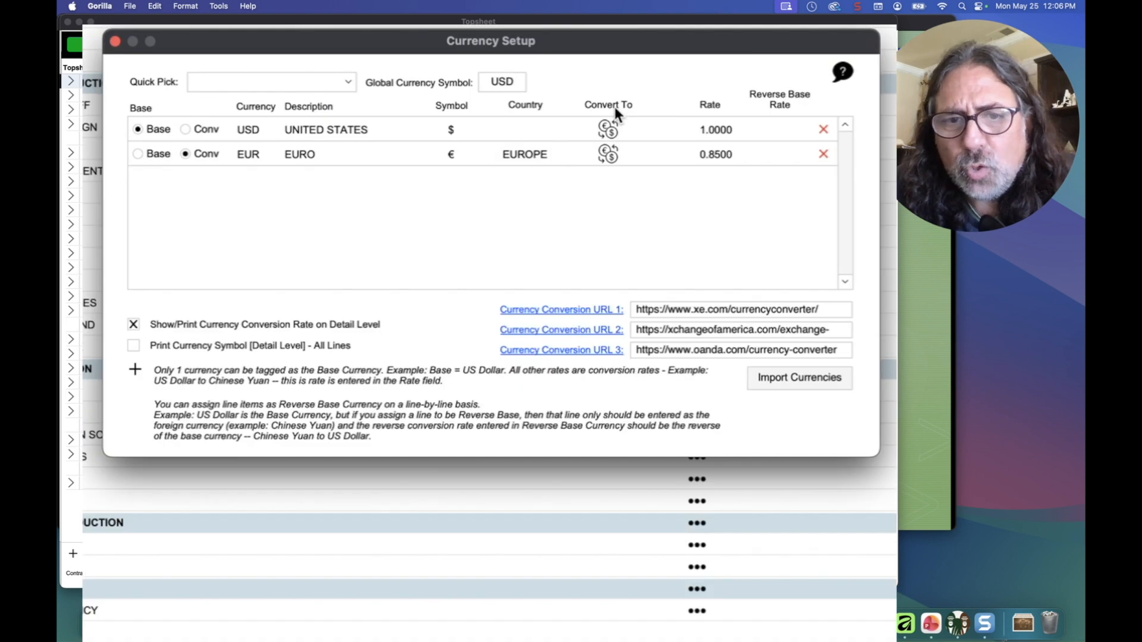
left_click(609, 153)
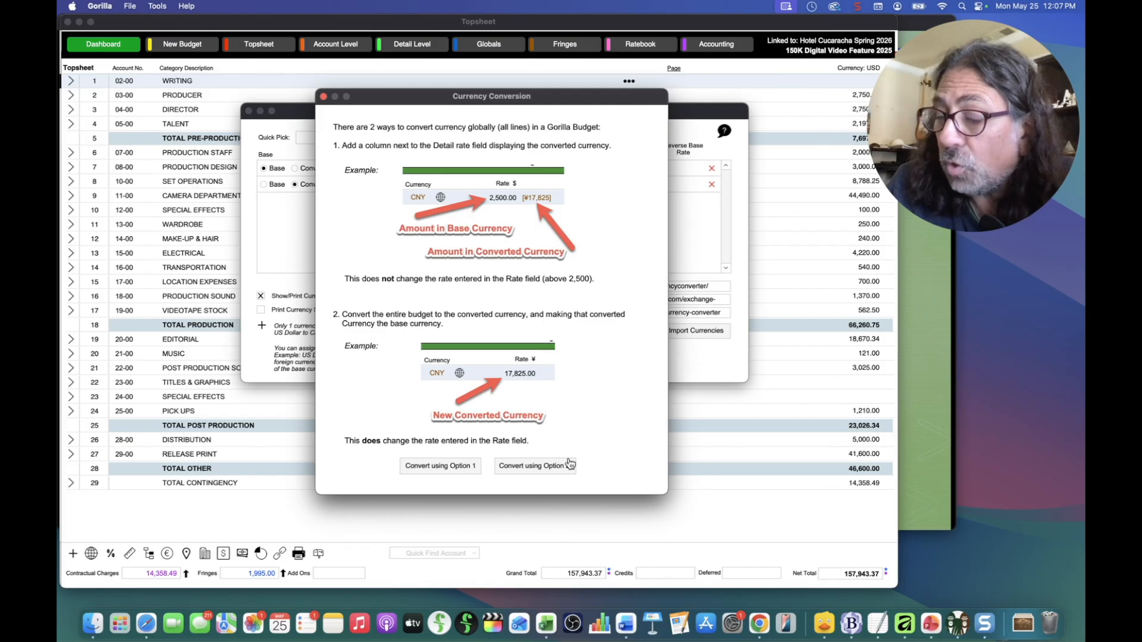
Step: Convert the budget to EUR as new base at 0.85, updating the Topsheet total to 135,487.73
left_click(526, 468)
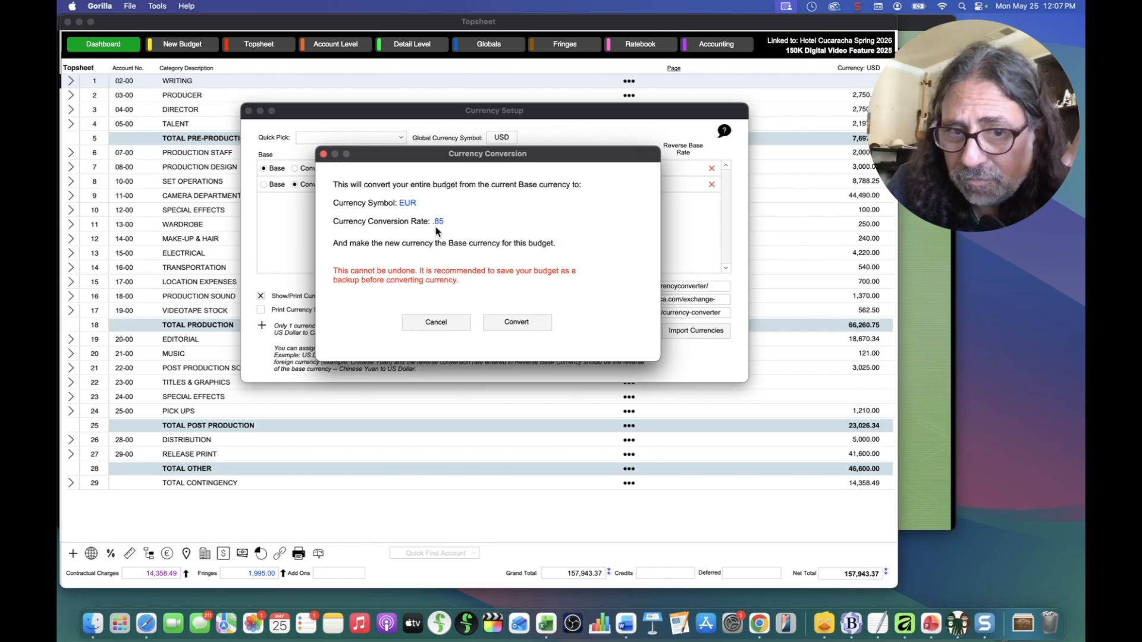
left_click(528, 323)
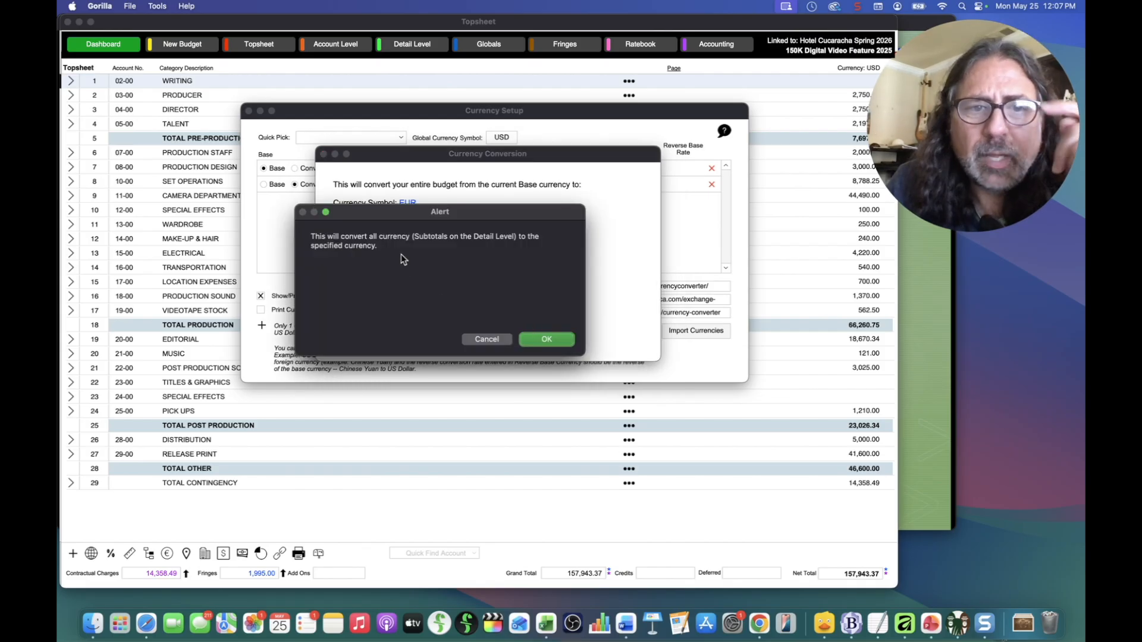
left_click(546, 339)
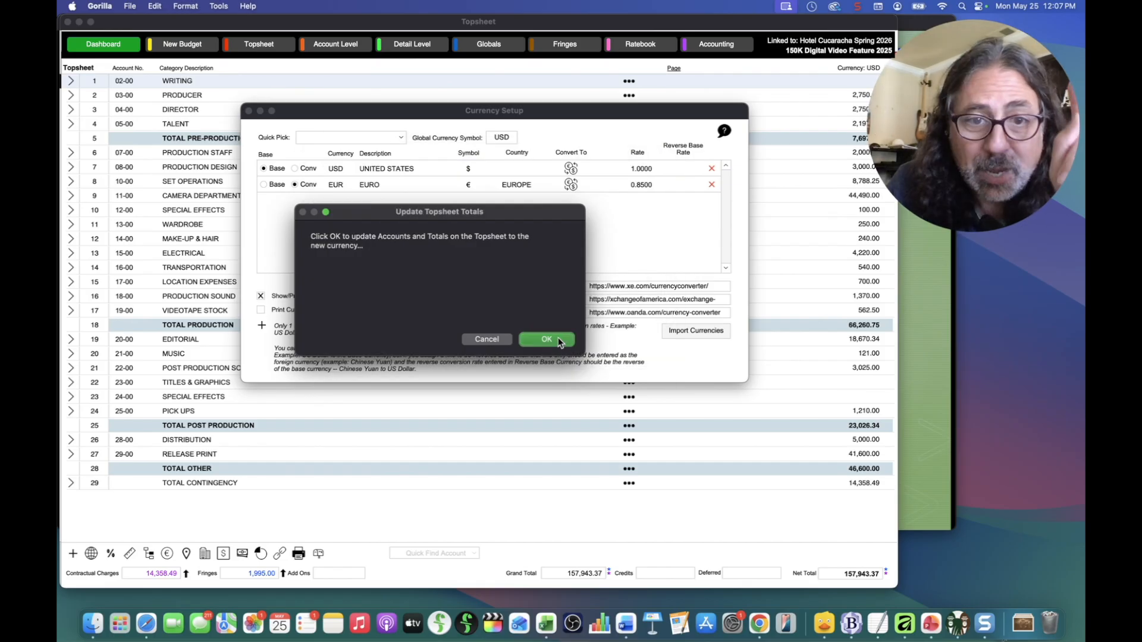
left_click(558, 338)
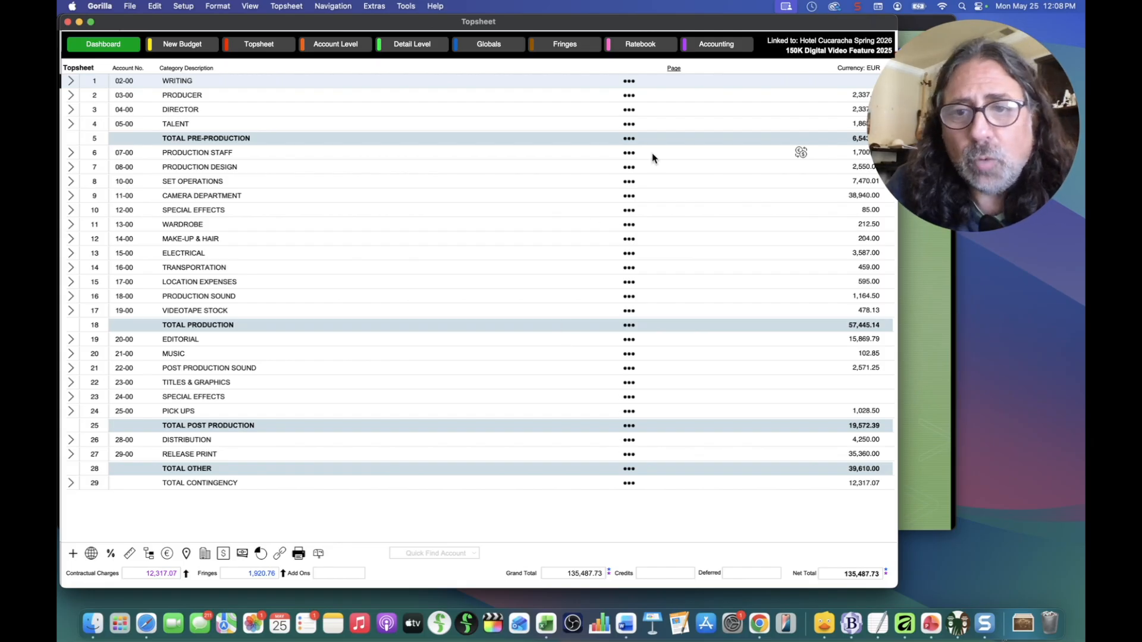
left_click(187, 7)
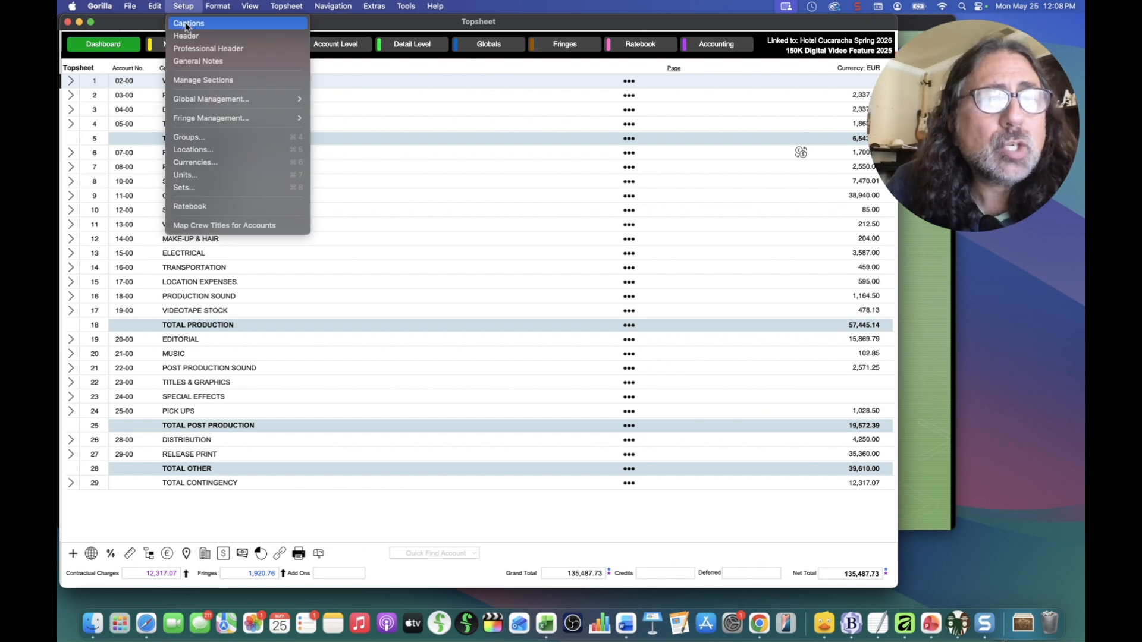
left_click(198, 164)
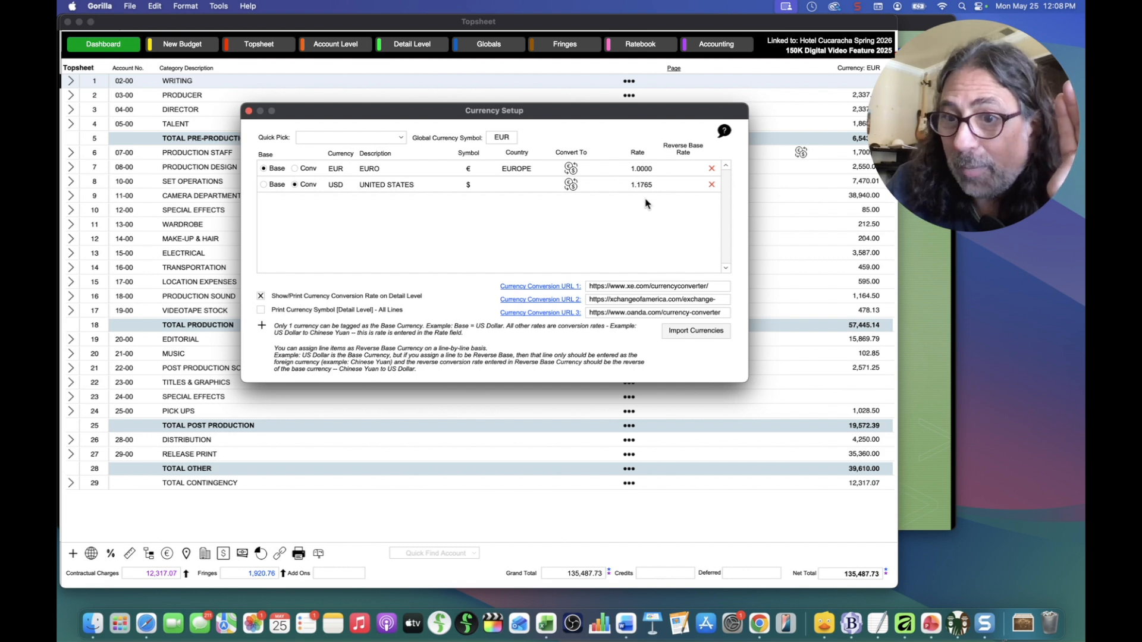
left_click(249, 112)
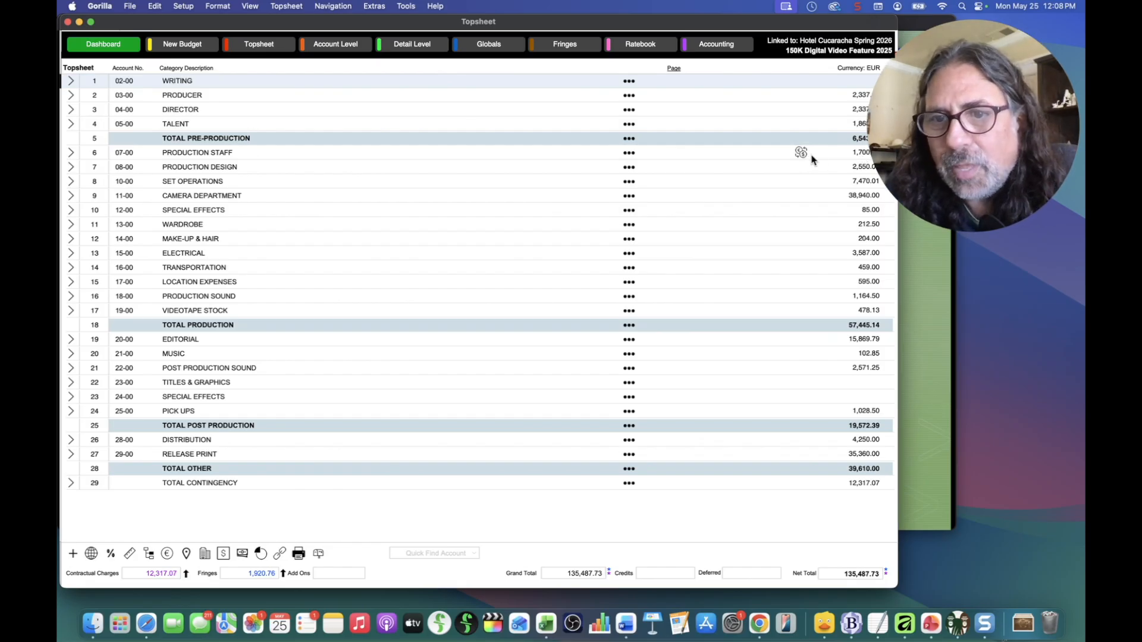
Step: Bring Gorilla back to show the Unit Production Manager detail at 1,700.00 [$2,000]
mouse_move(803, 156)
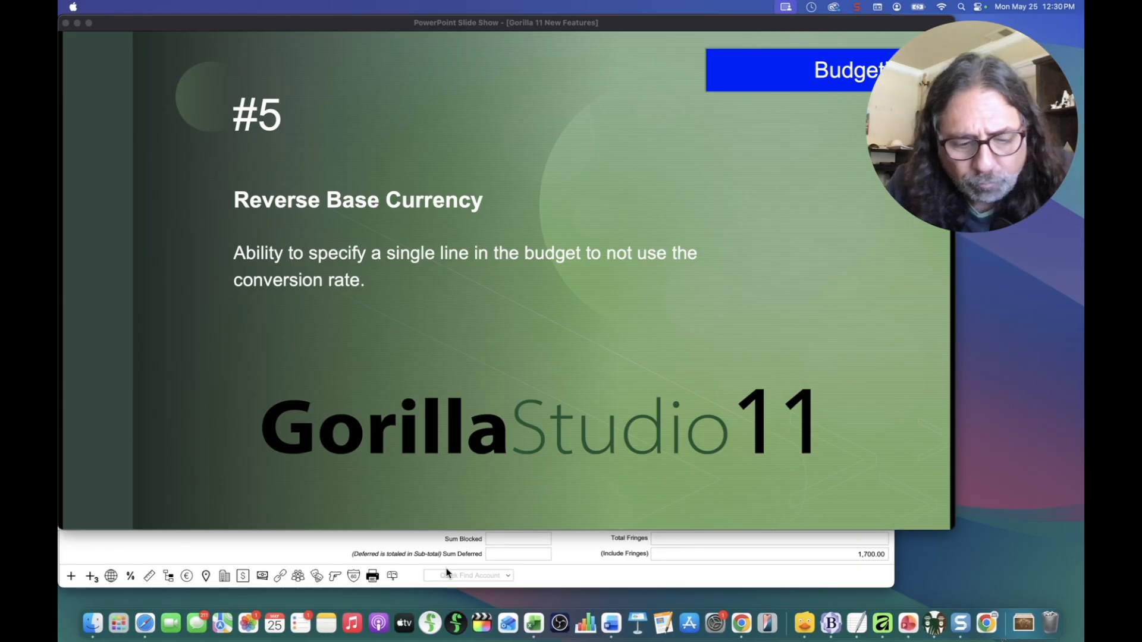
left_click(574, 550)
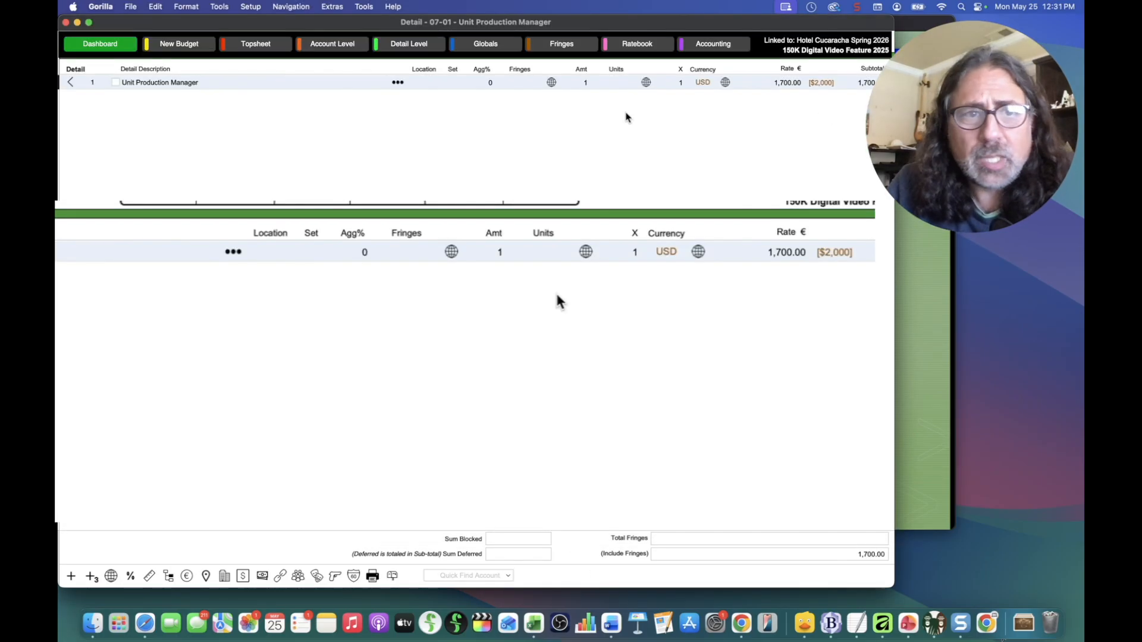
left_click(250, 7)
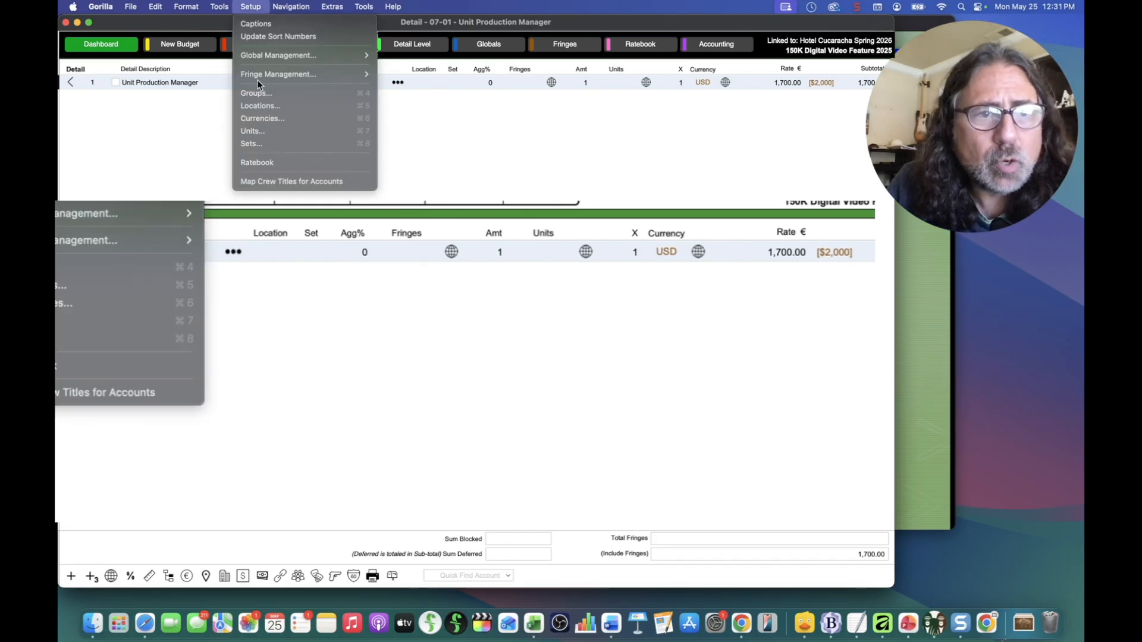
left_click(255, 118)
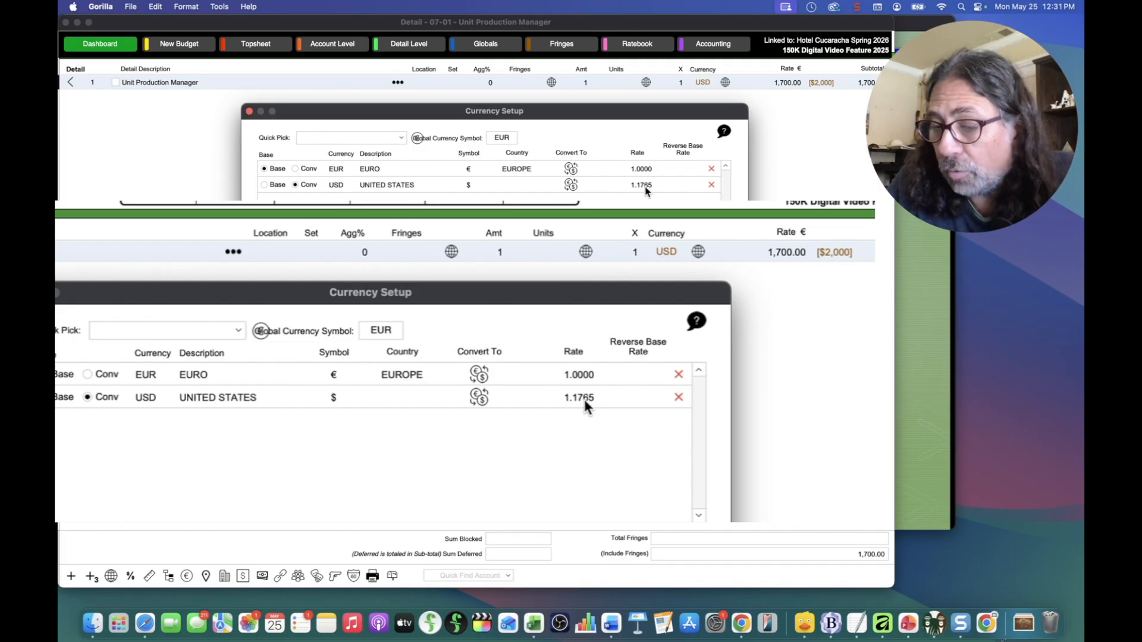
left_click(250, 111)
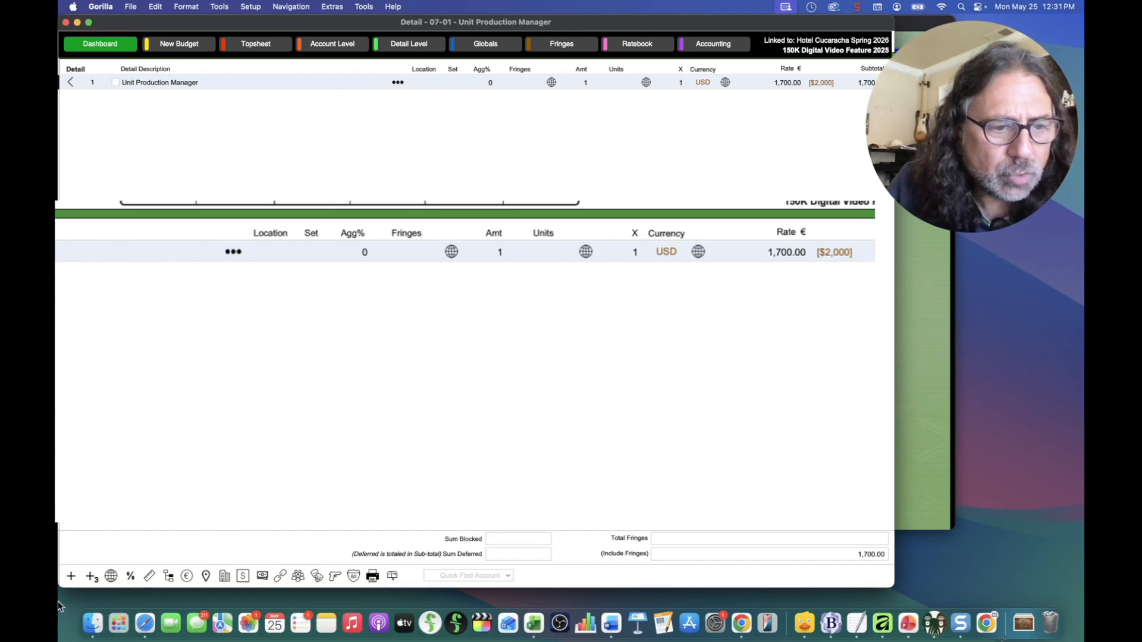
Step: Add a 'Test' line below Unit Production Manager rated 1,000, then show its currency choices
left_click(71, 575)
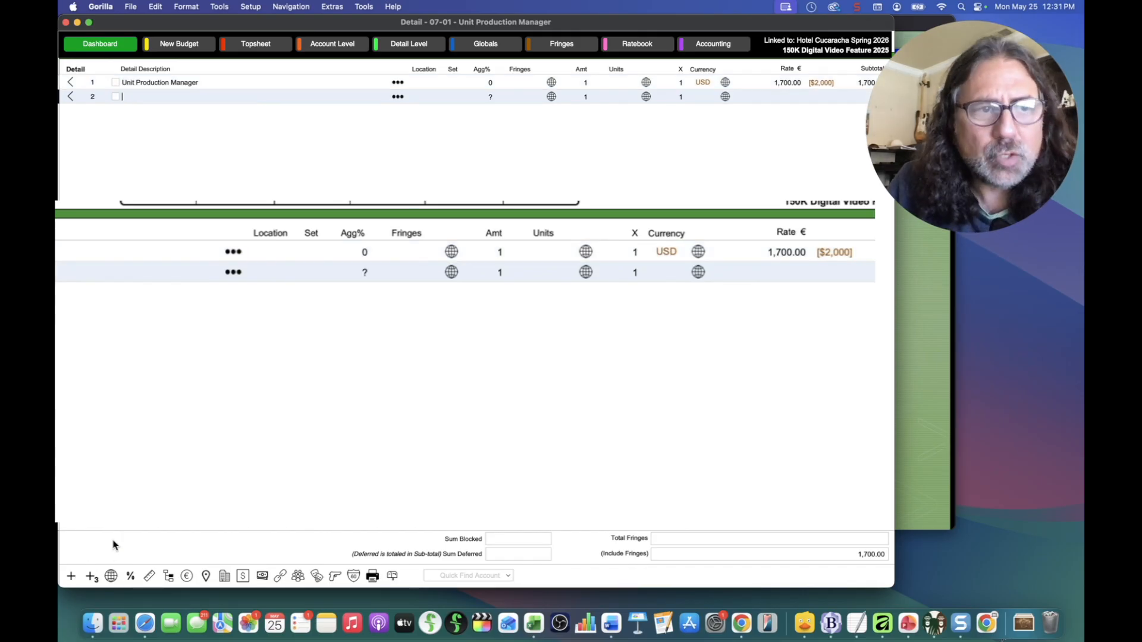
type("Test")
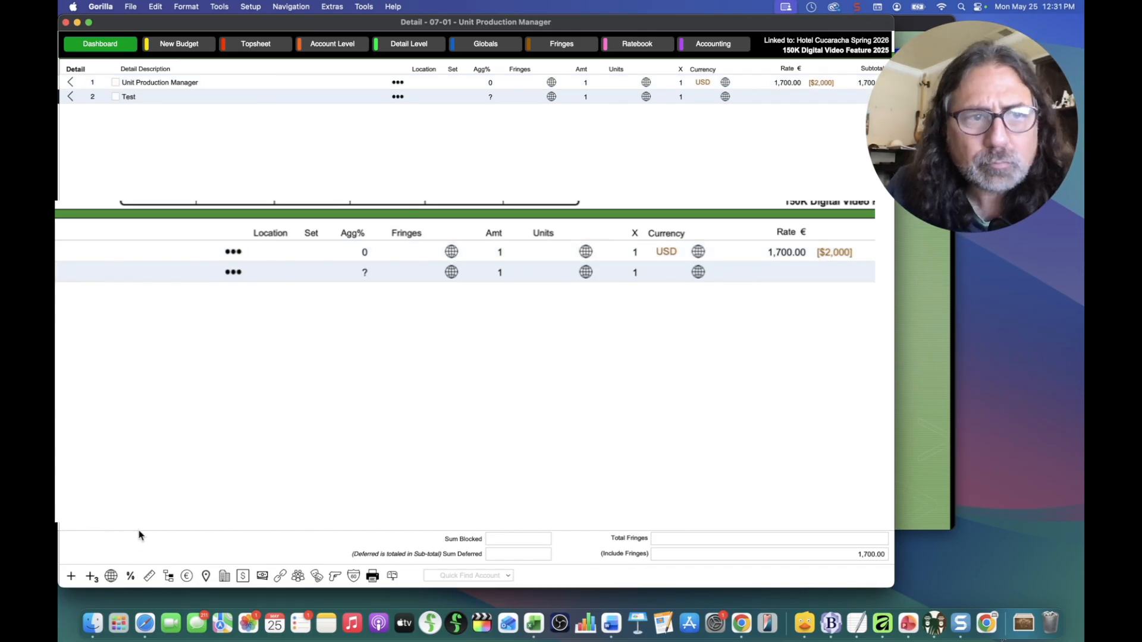
left_click(783, 97)
type("1,000")
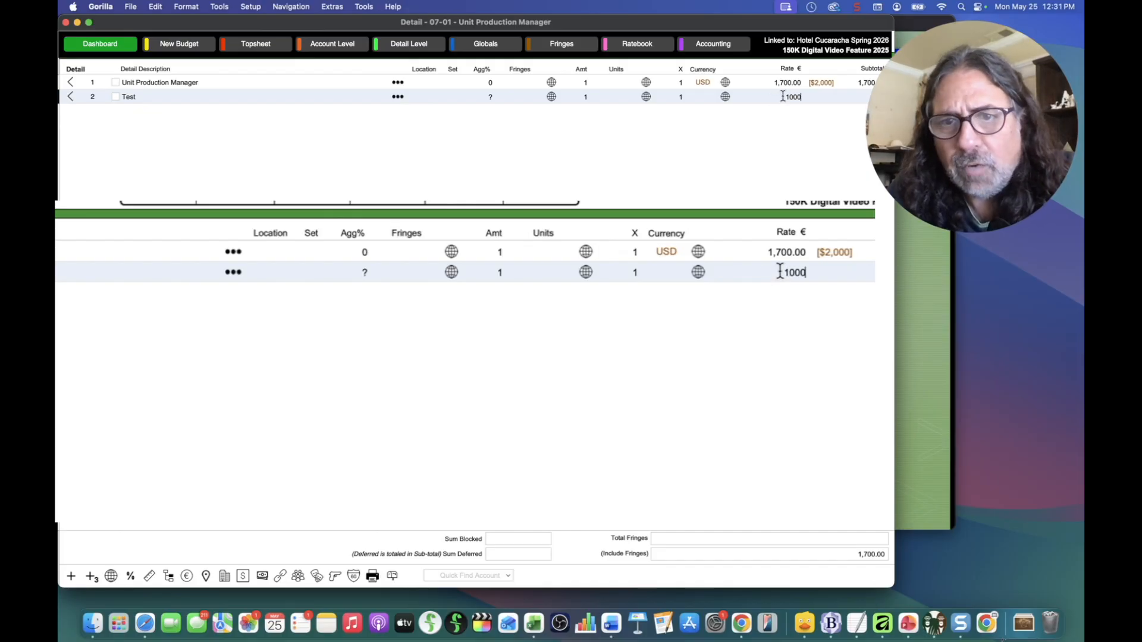
key("Return")
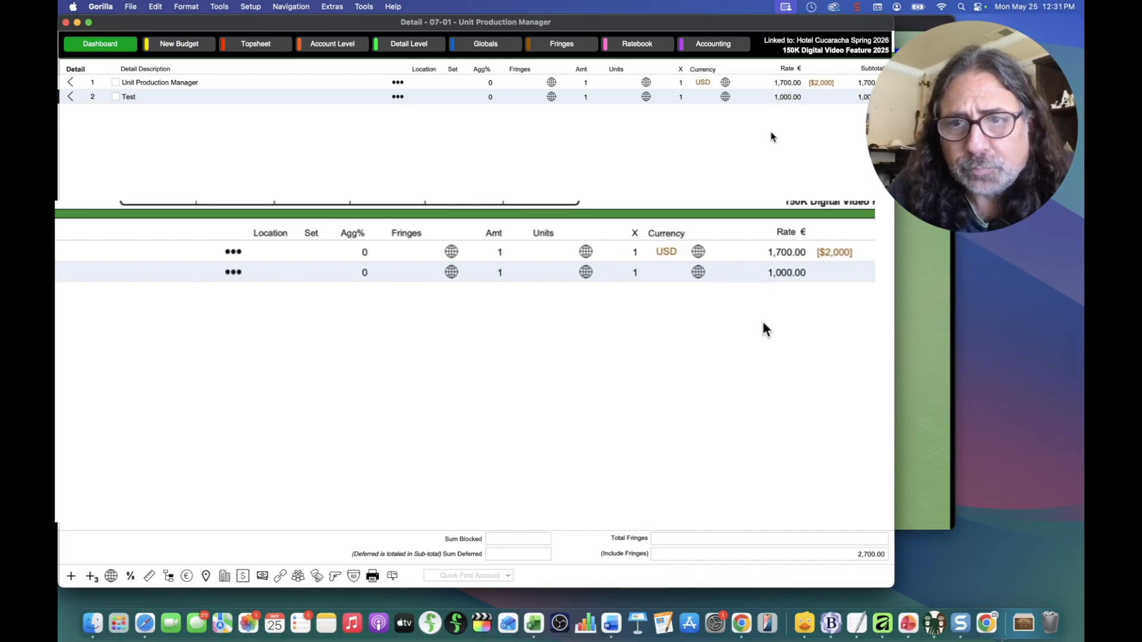
left_click(705, 97)
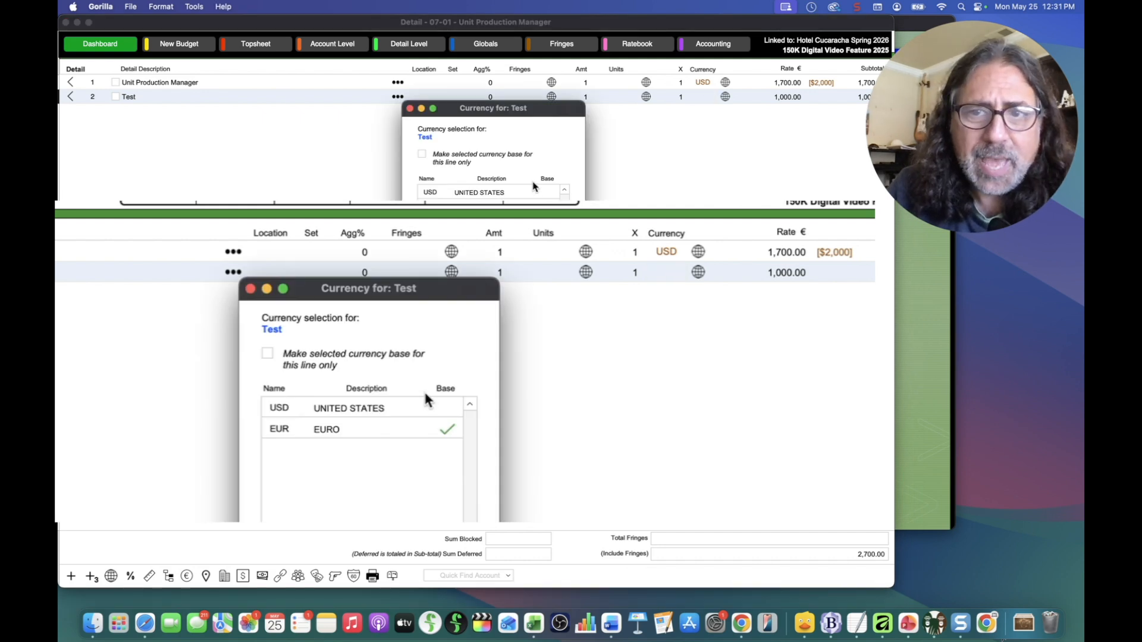
Step: Enable per-line base currency and choose USD for the Test line
left_click(267, 355)
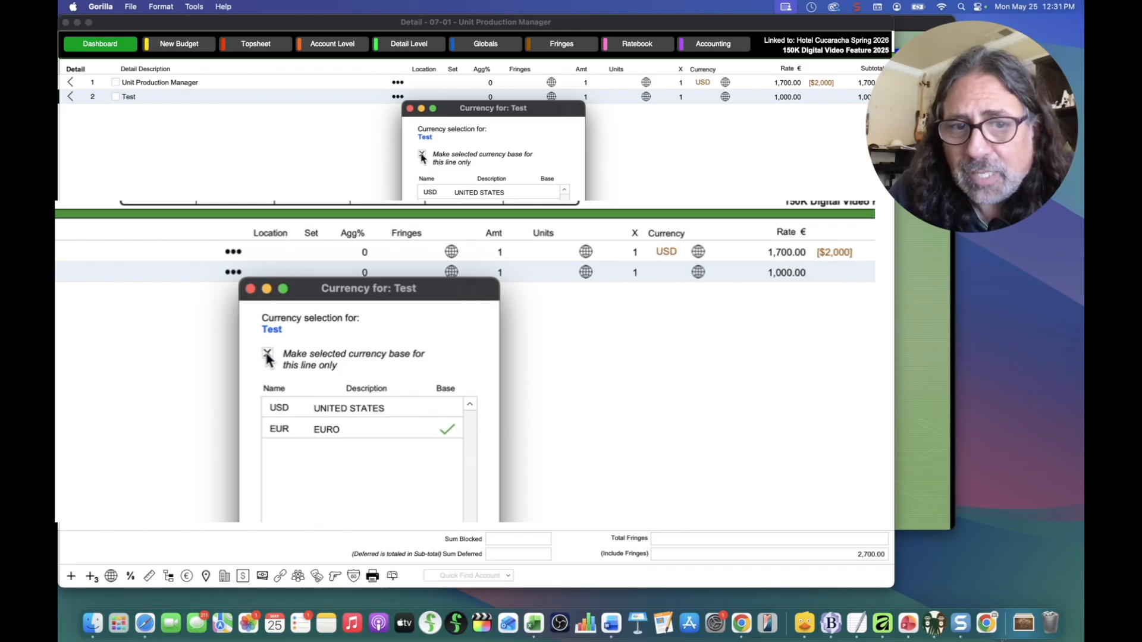
double_click(349, 407)
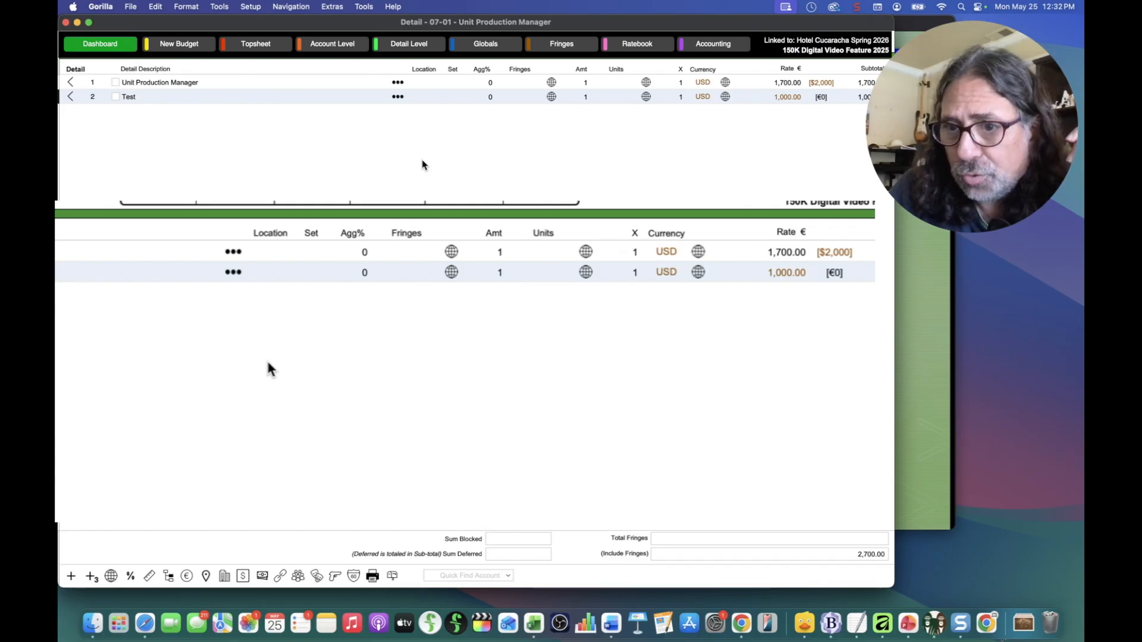
Step: Open the budget's currency settings via Setup > Currencies
left_click(250, 6)
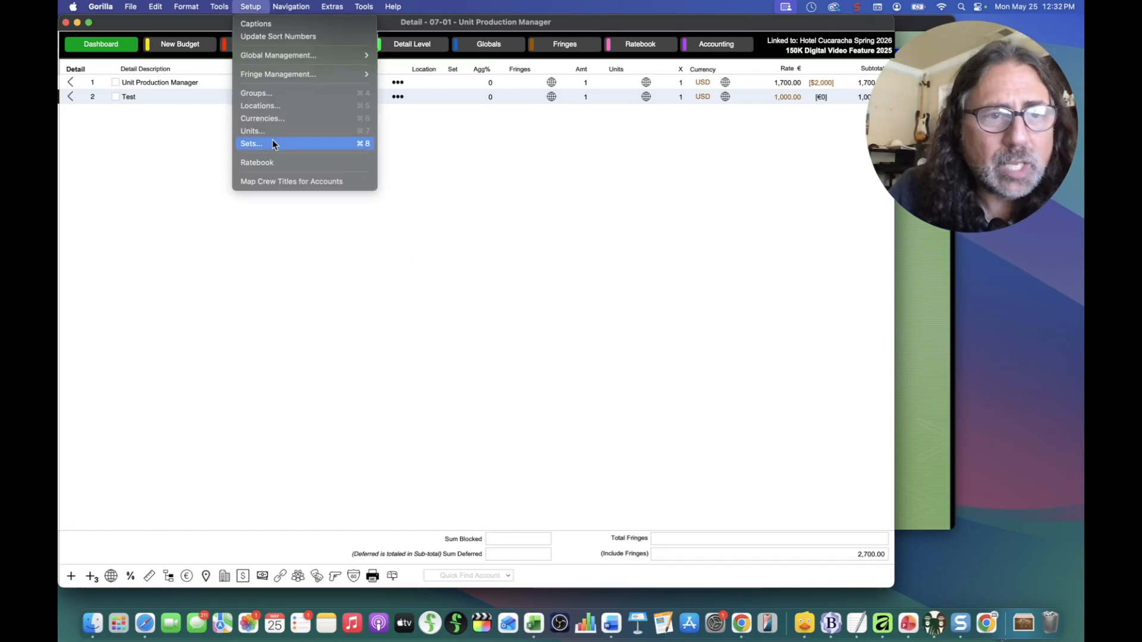
left_click(256, 119)
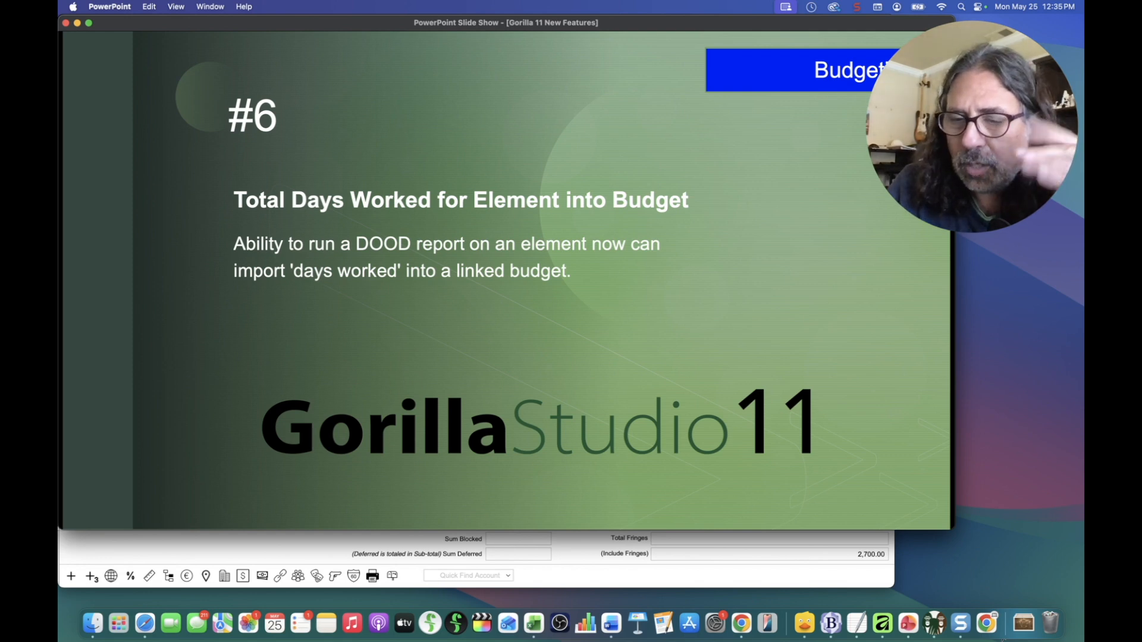
Step: Return to the Reverse Base Currency slide, then bring Gorilla's Project Manager to the front
key("Right")
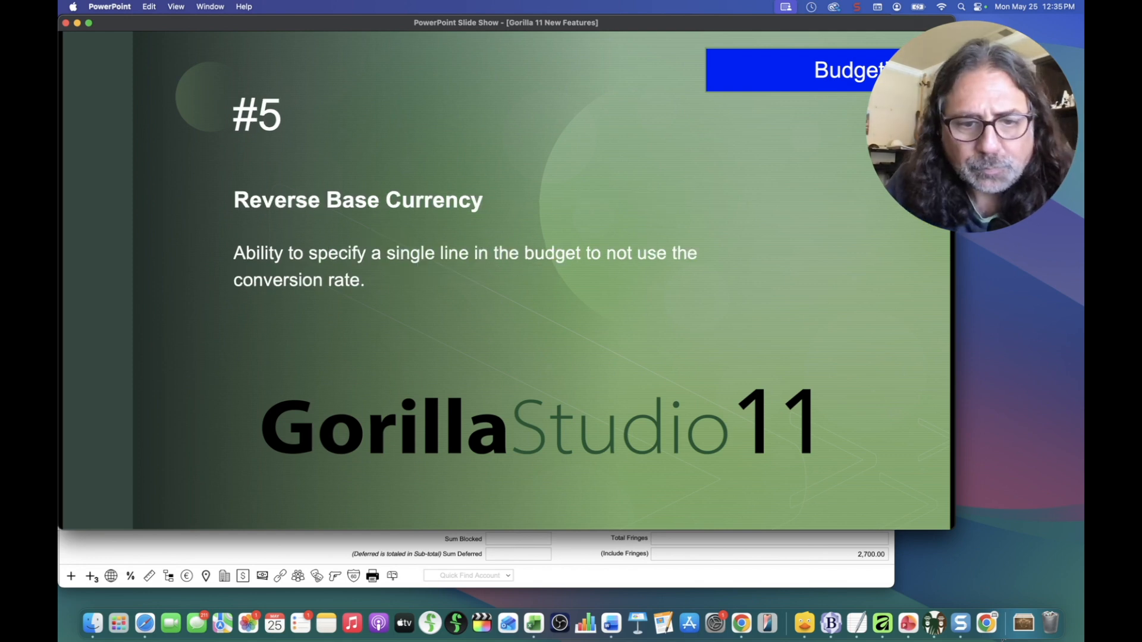
left_click(302, 545)
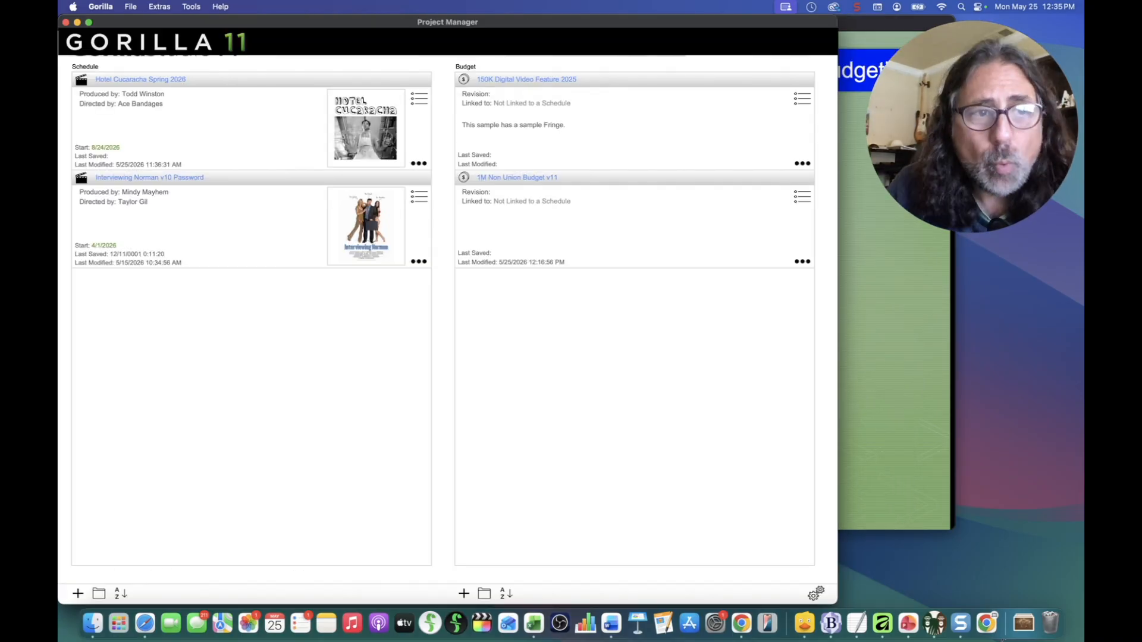
Step: Preview a Day out of Days report for Props from the Hotel Cucaracha Spring 2026 Default Board
left_click(117, 81)
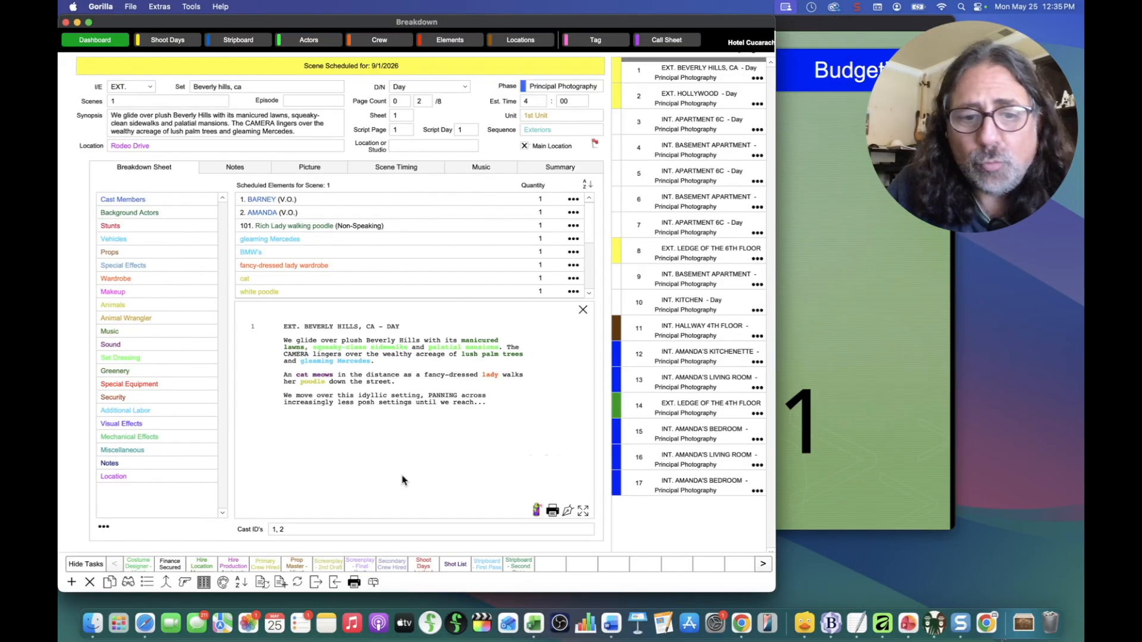
left_click(353, 582)
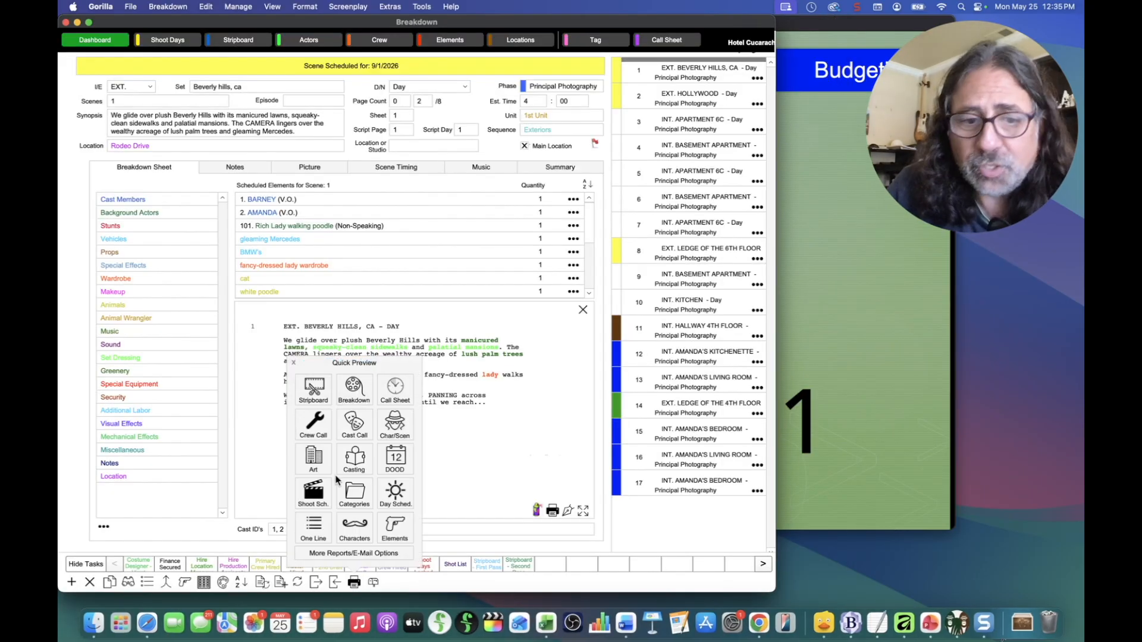
left_click(402, 456)
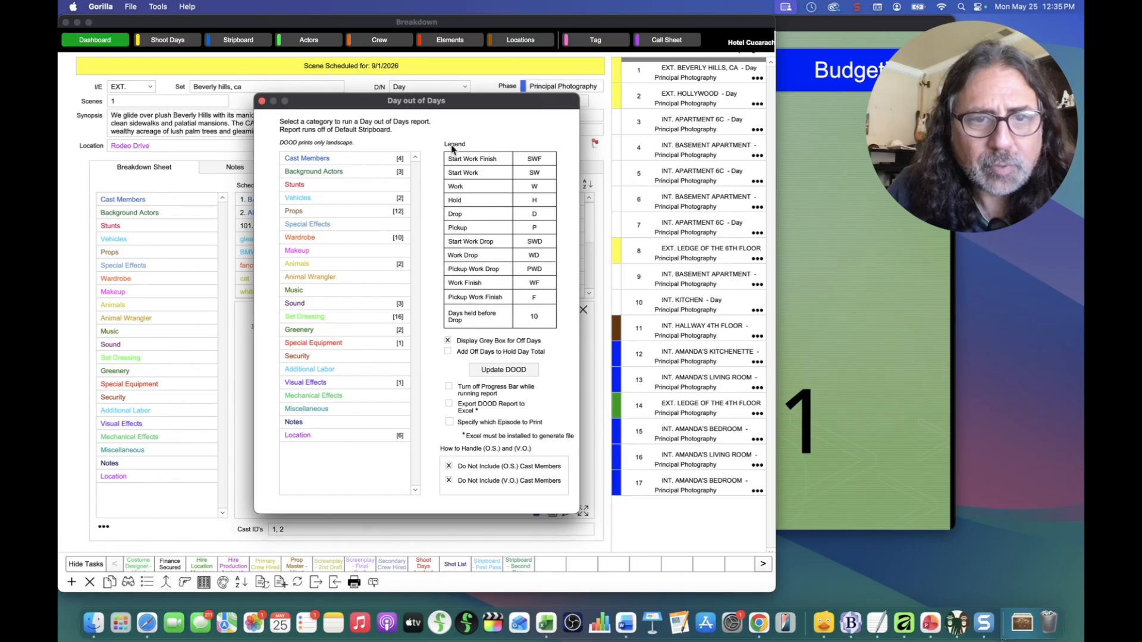
left_click(326, 212)
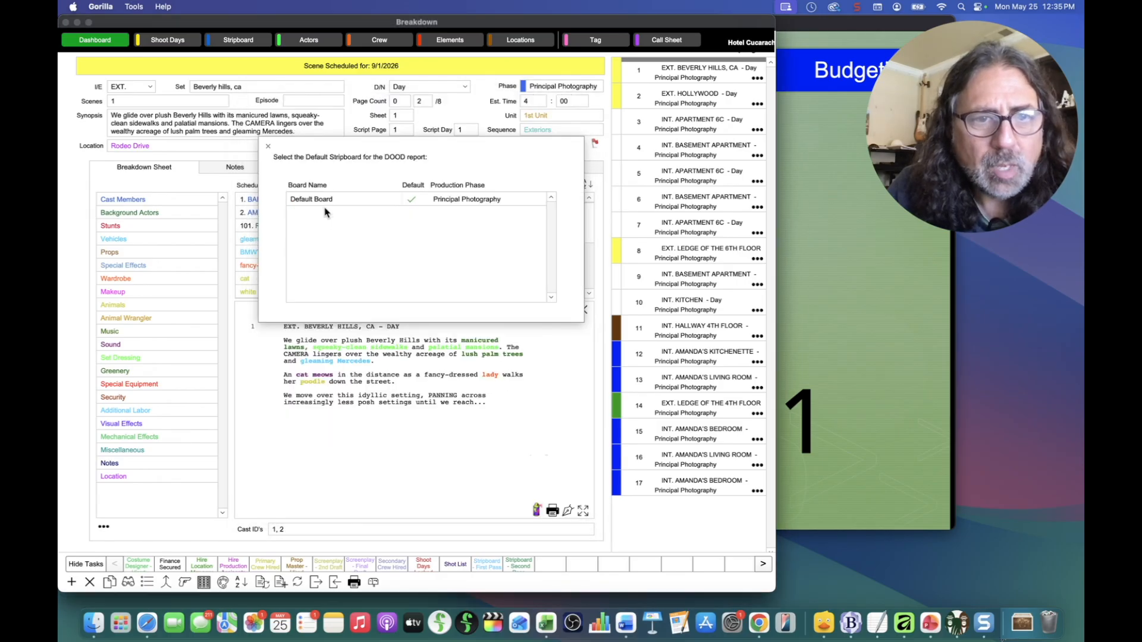
double_click(328, 200)
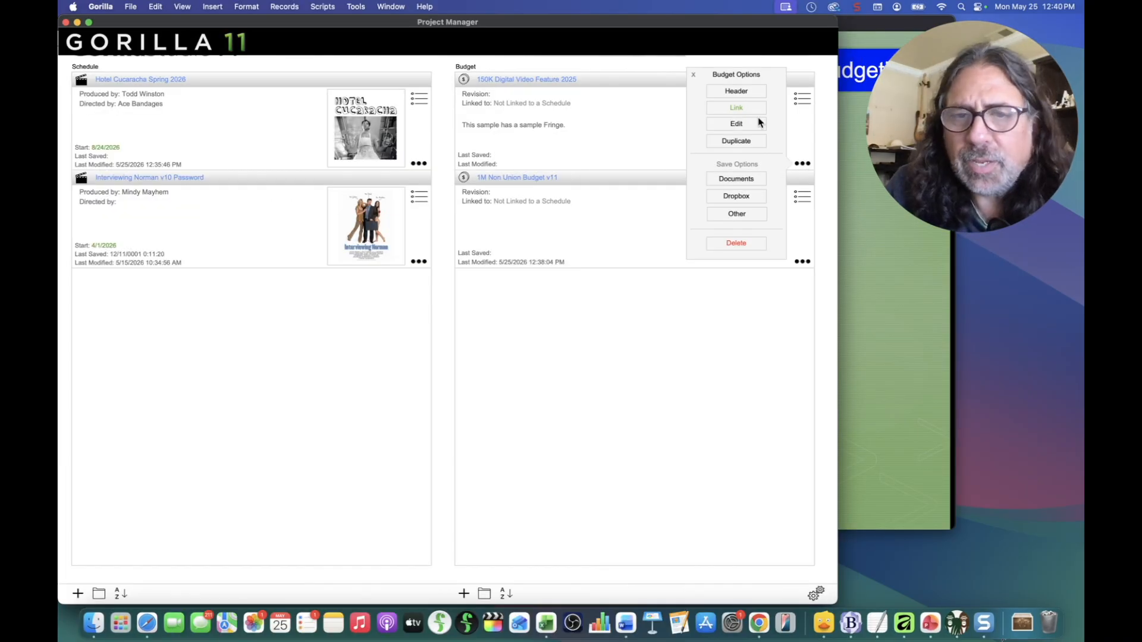
Step: Link the 150K Digital Video Feature 2025 budget to Hotel Cucaracha Spring 2026 and open it
left_click(737, 108)
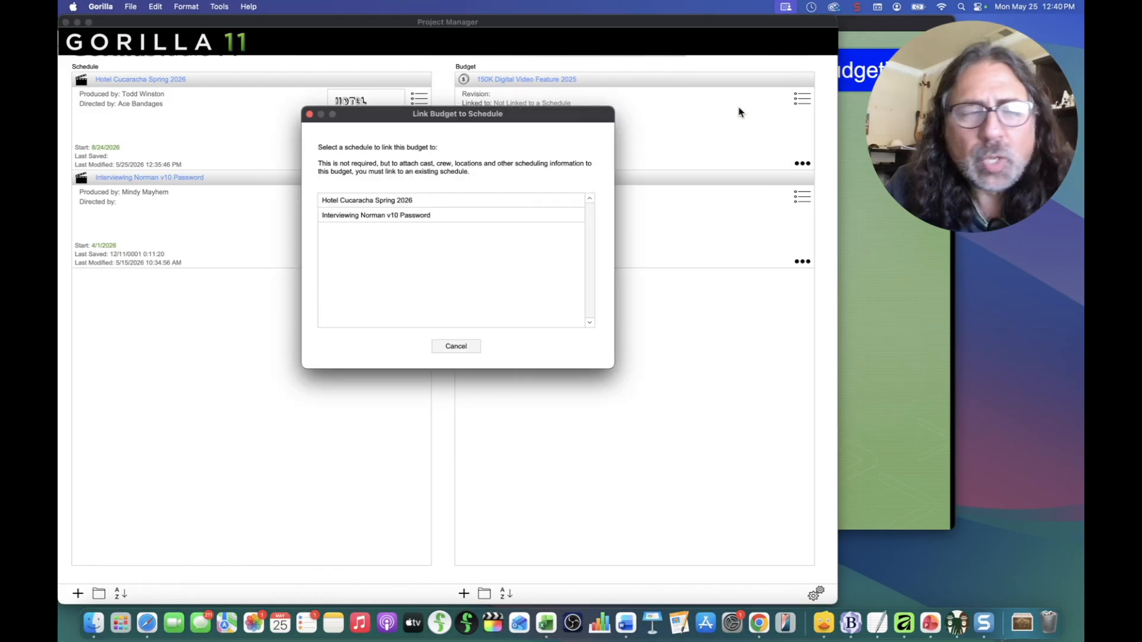
left_click(379, 204)
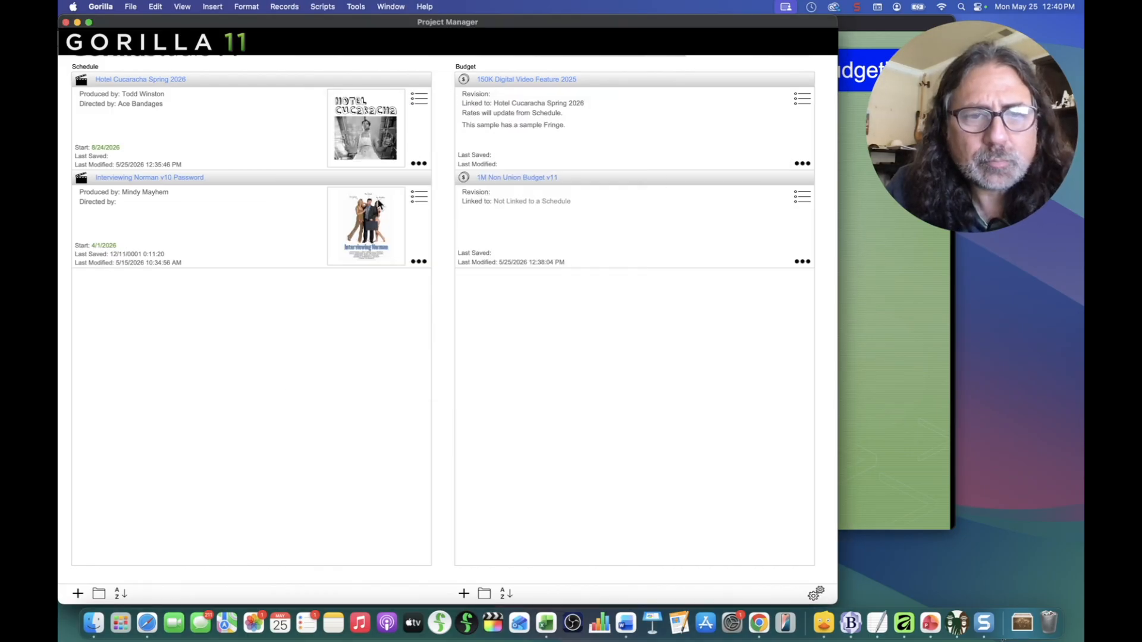
left_click(514, 79)
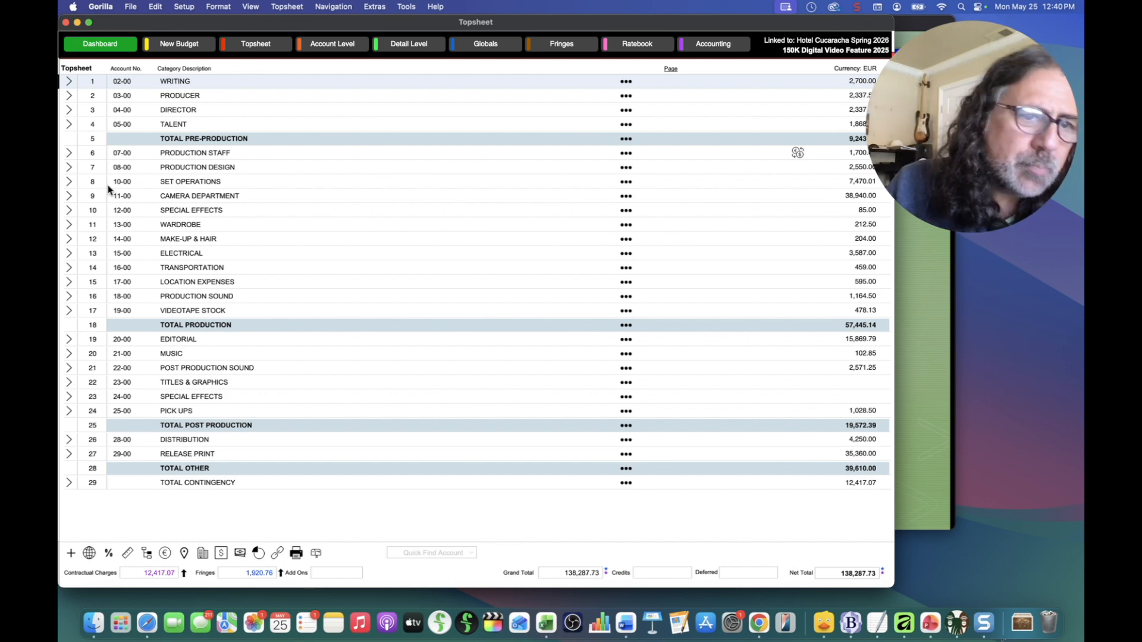
Step: Drill into 08-00 PRODUCTION DESIGN and open the 08-05 Prop Rentals detail lines
left_click(71, 184)
left_click(71, 184)
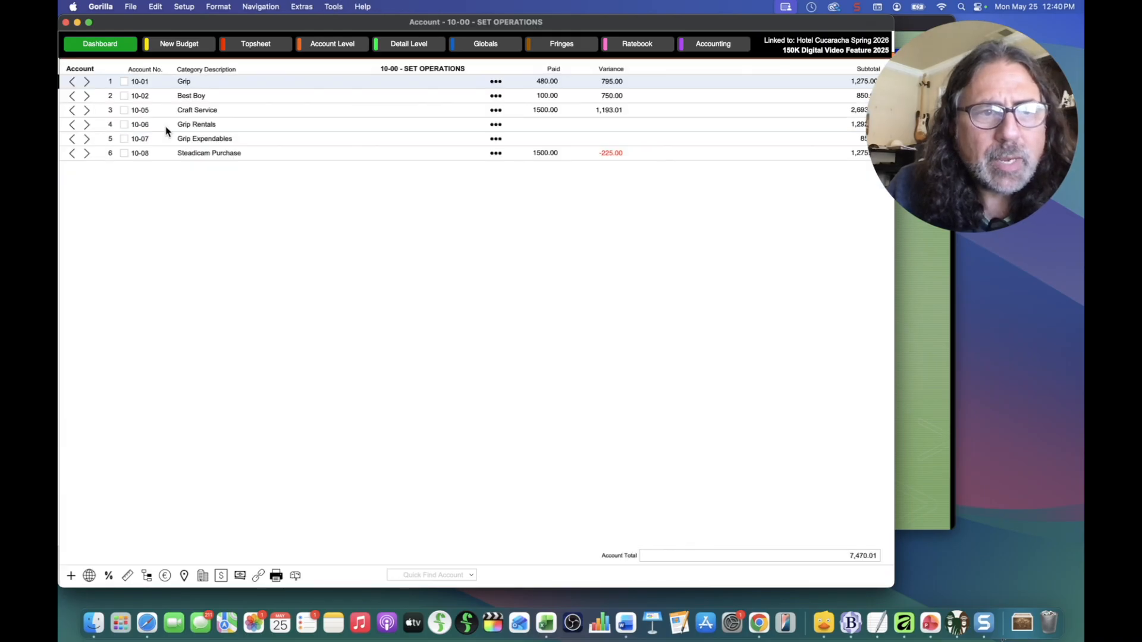
left_click(71, 81)
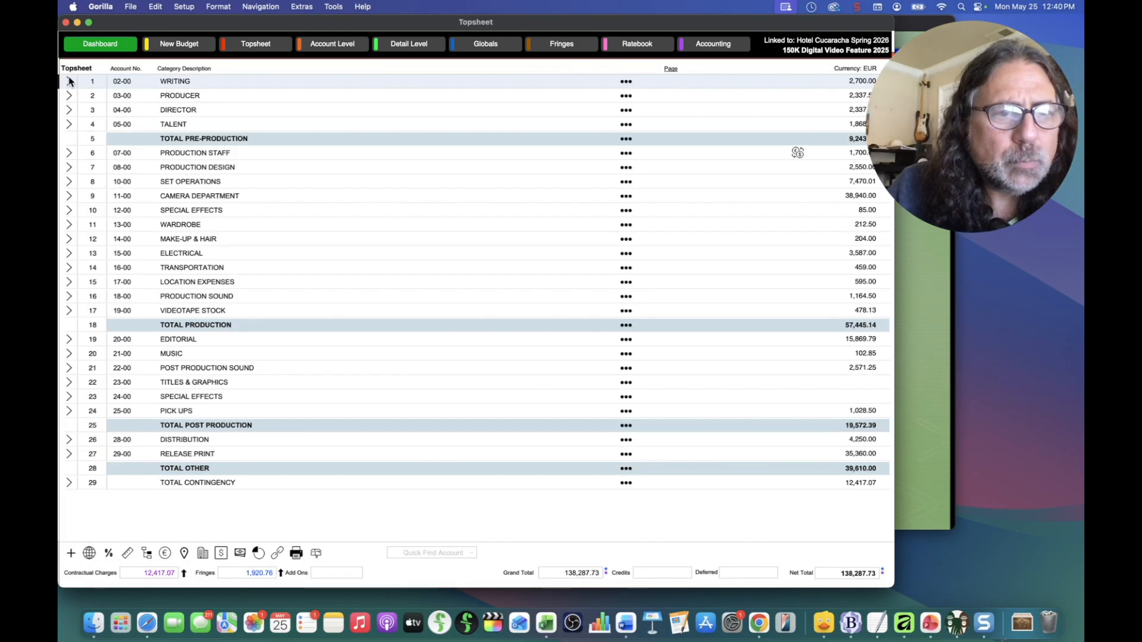
left_click(145, 180)
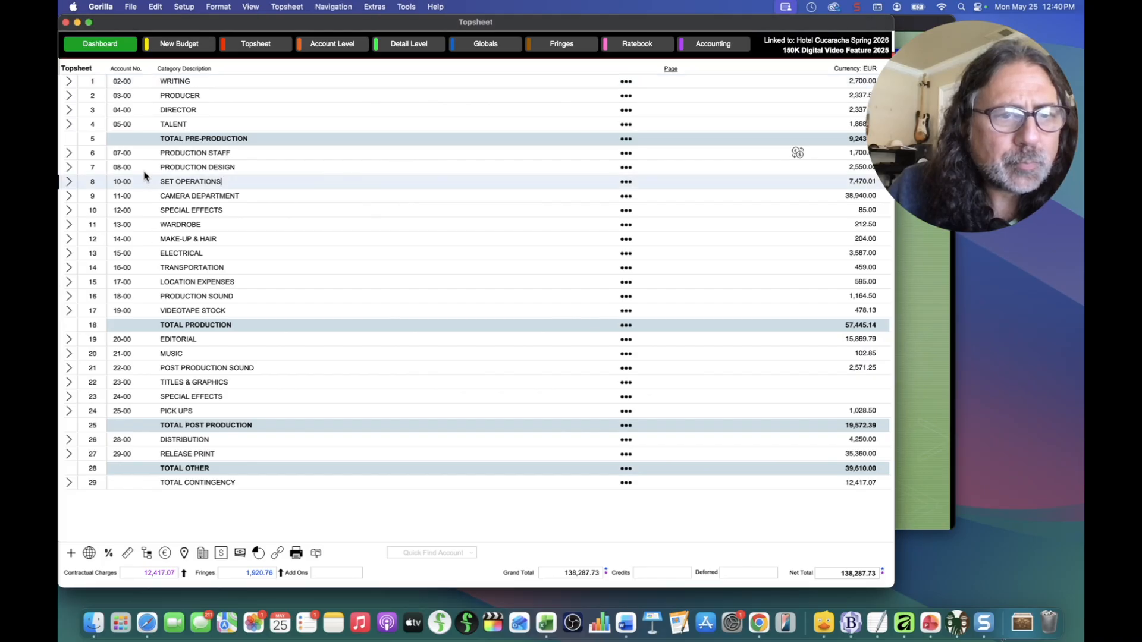
left_click(70, 171)
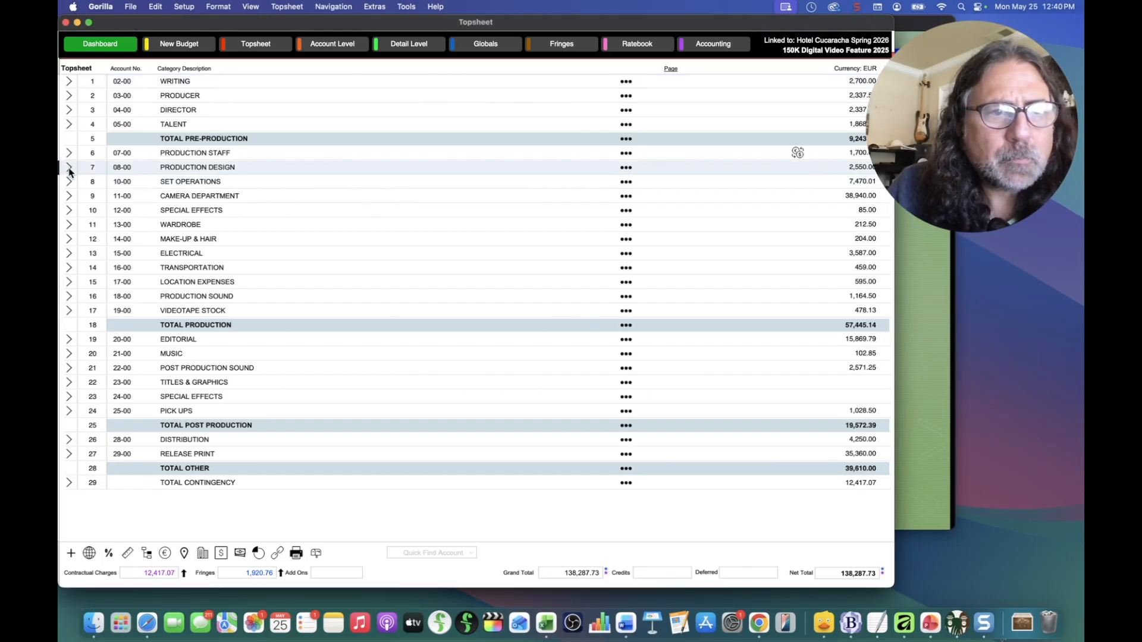
left_click(69, 171)
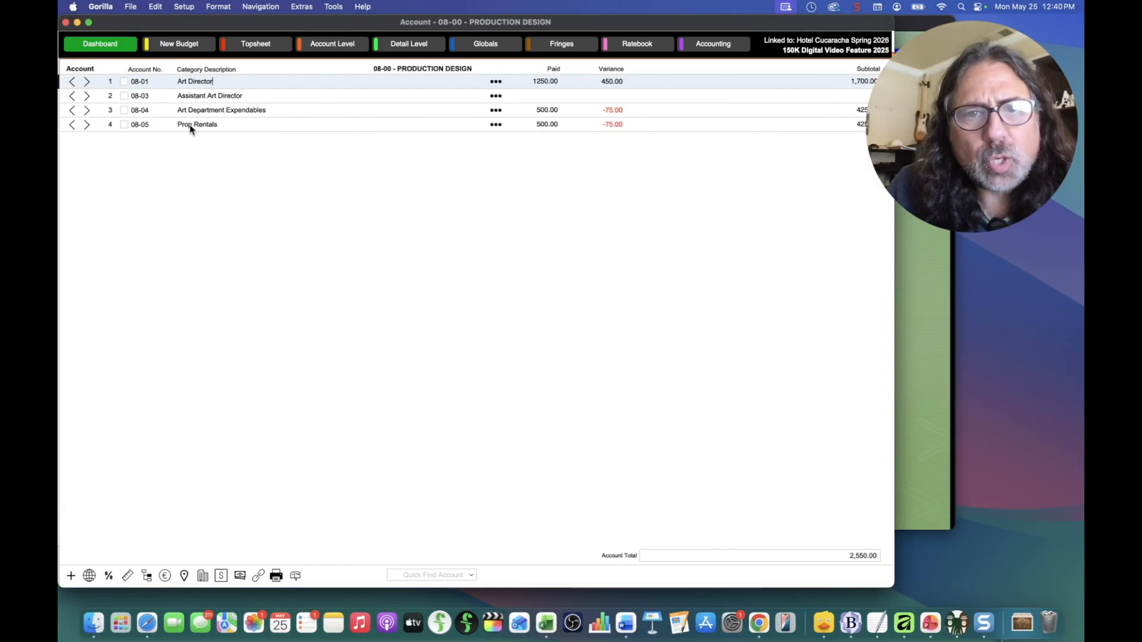
left_click(87, 126)
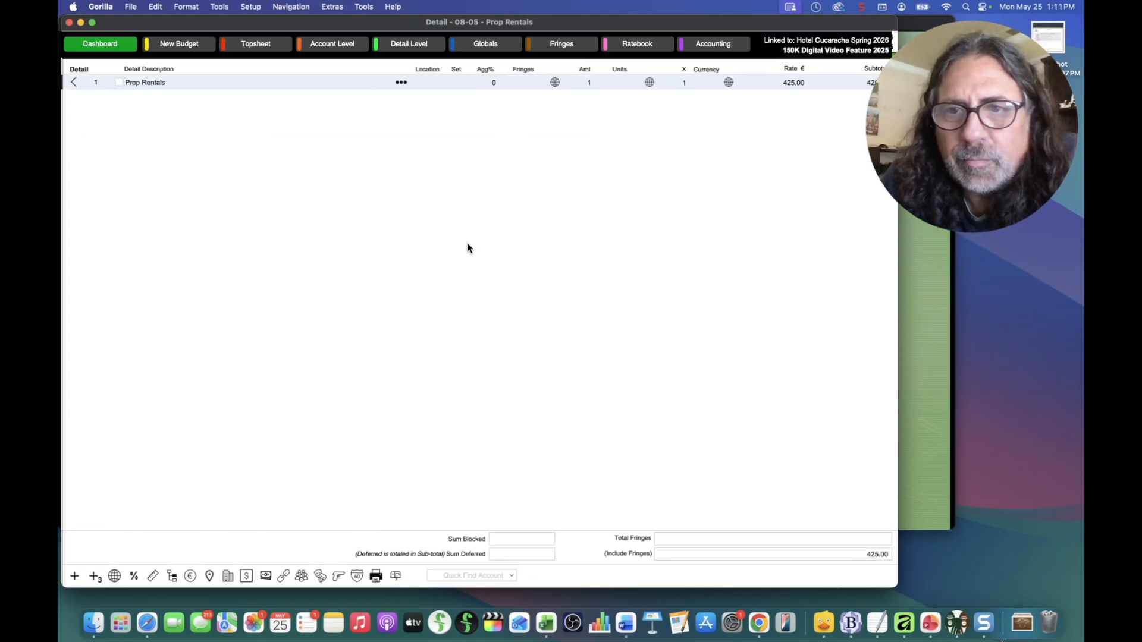
Step: Import all twelve Props elements into Prop Rentals, with total days worked in the X column
left_click(339, 576)
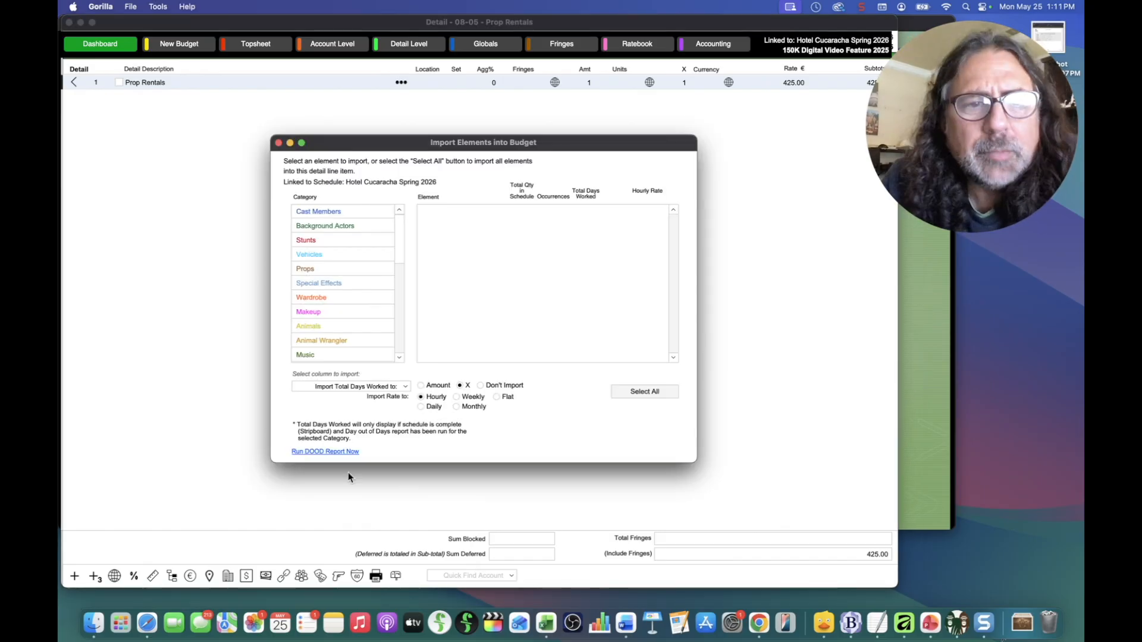
left_click(305, 270)
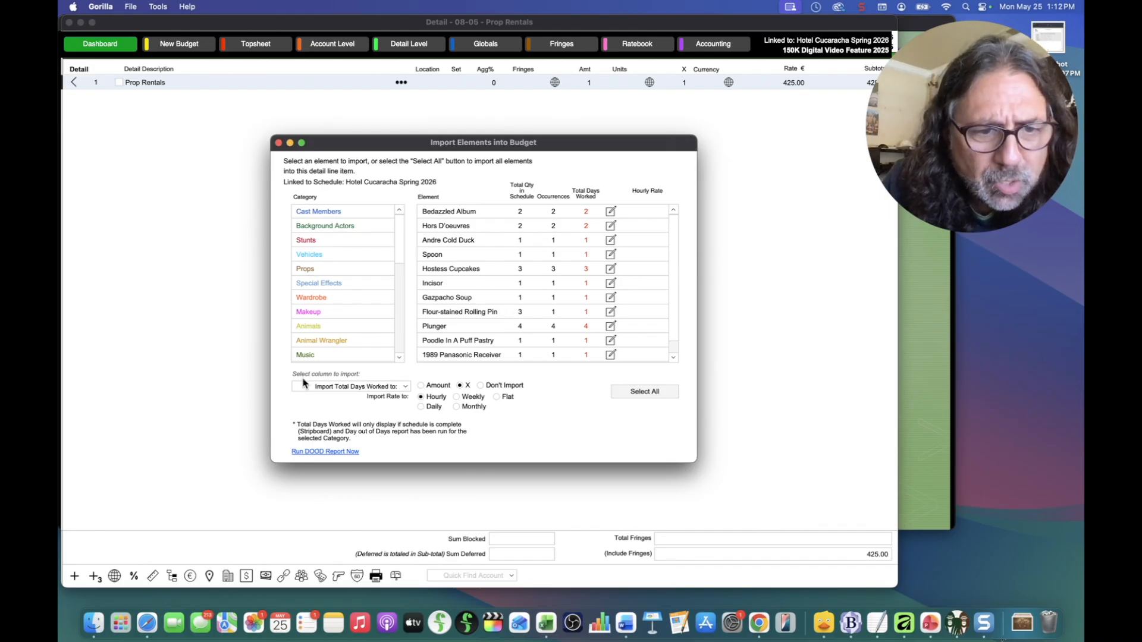
left_click(346, 386)
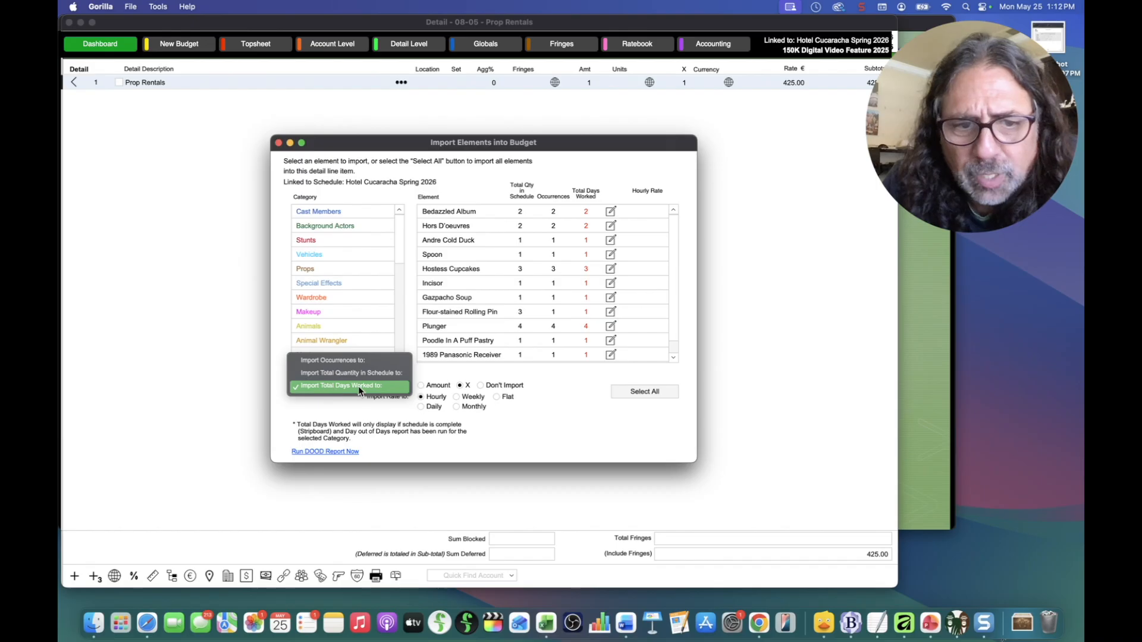
left_click(389, 388)
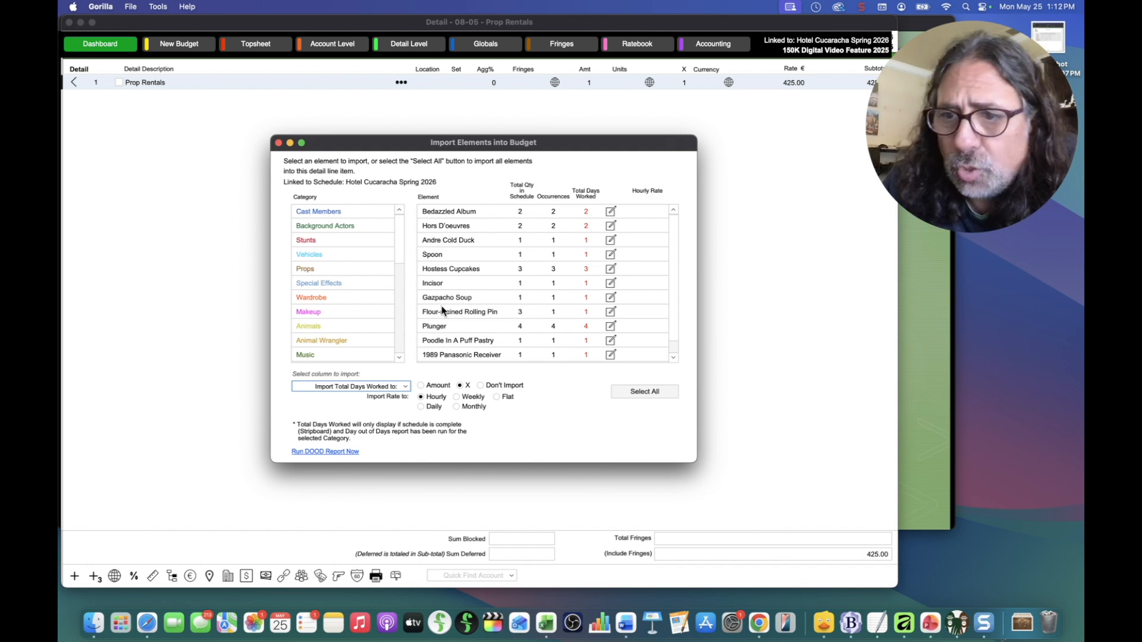
left_click(632, 392)
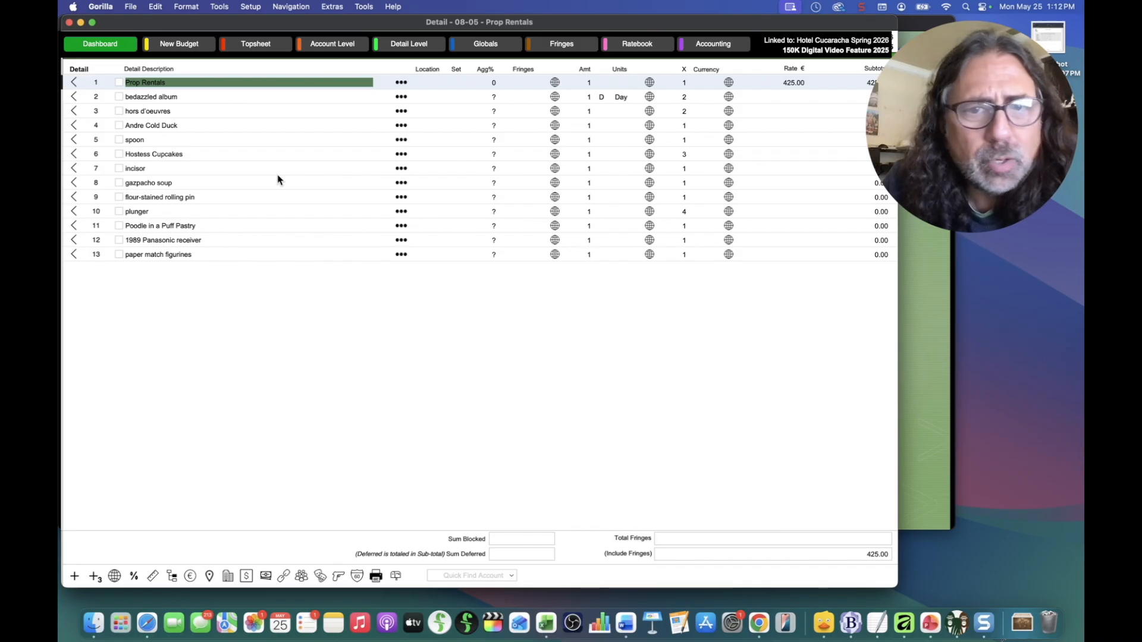
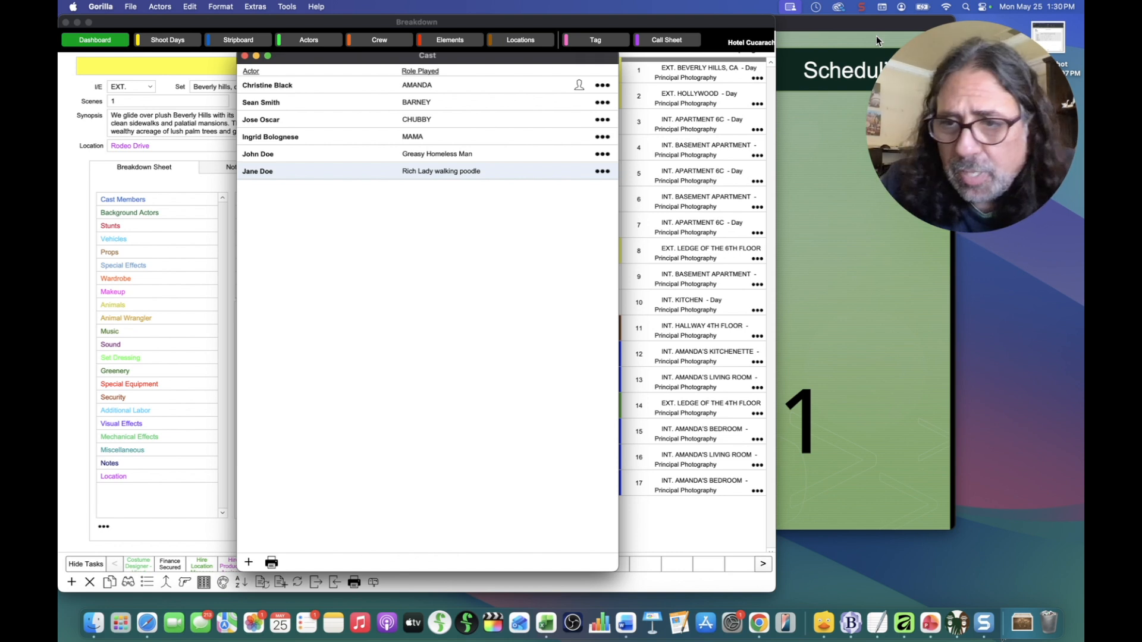
left_click(244, 55)
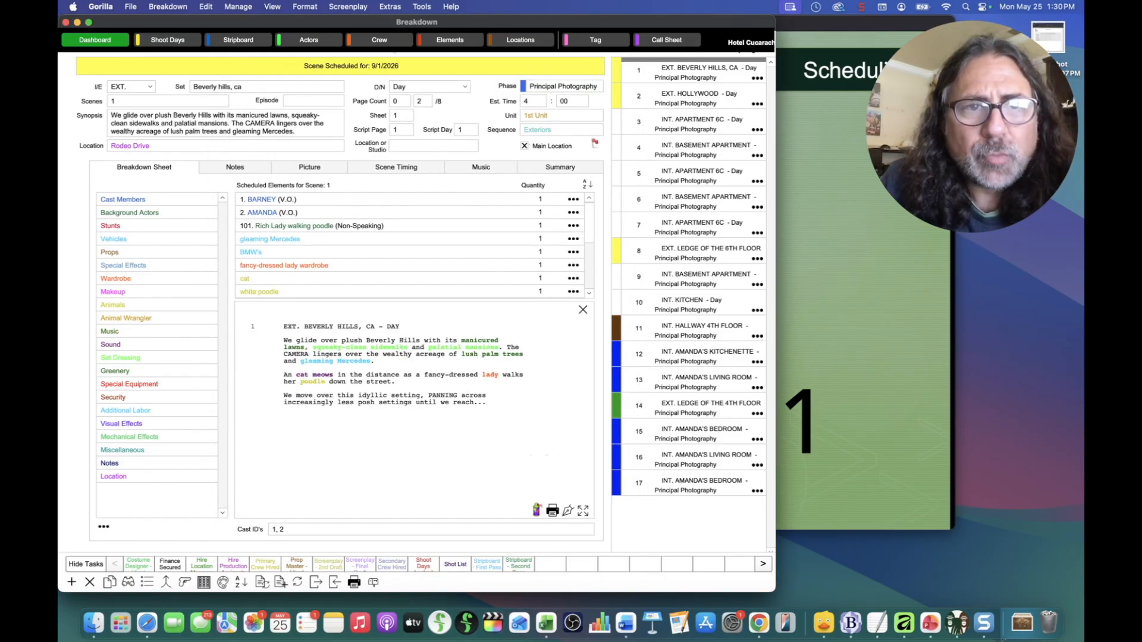
left_click(451, 40)
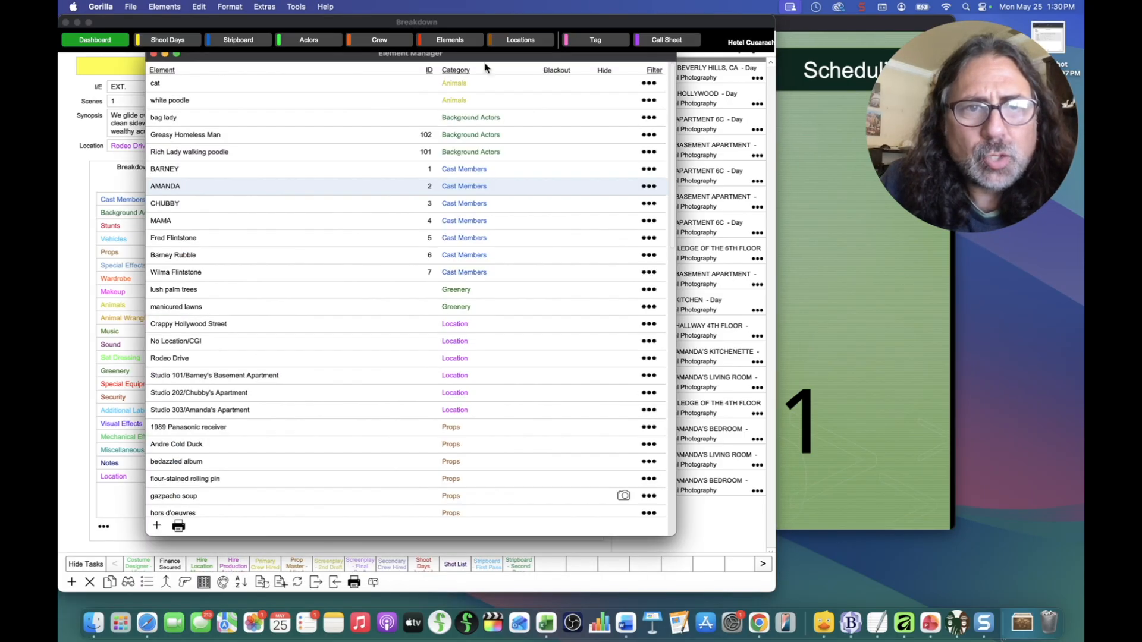
left_click(653, 72)
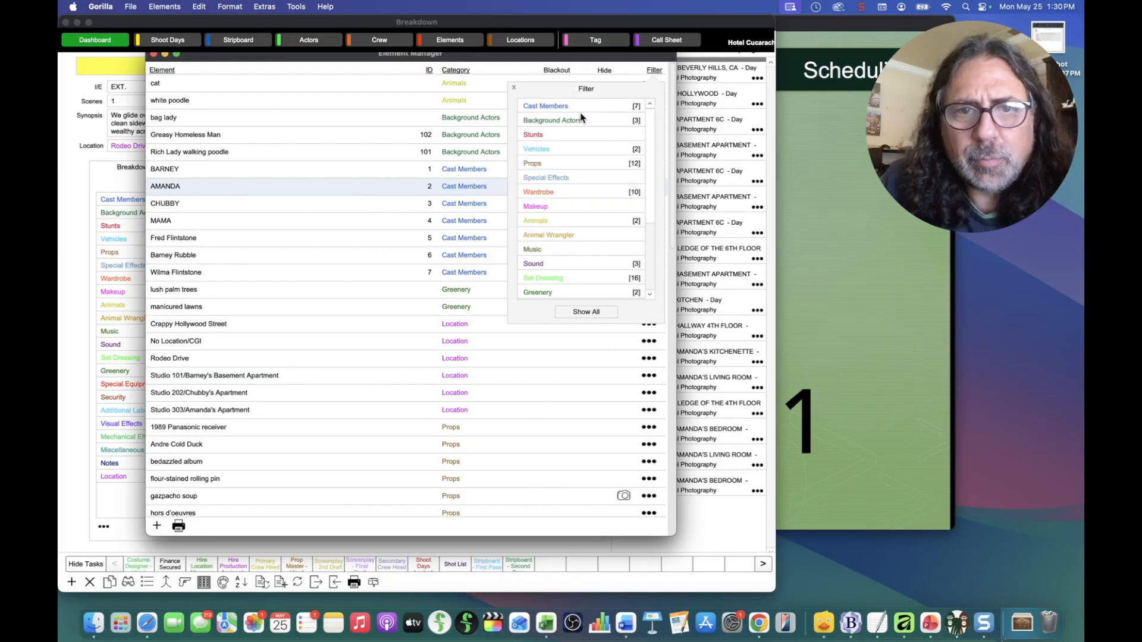
left_click(561, 108)
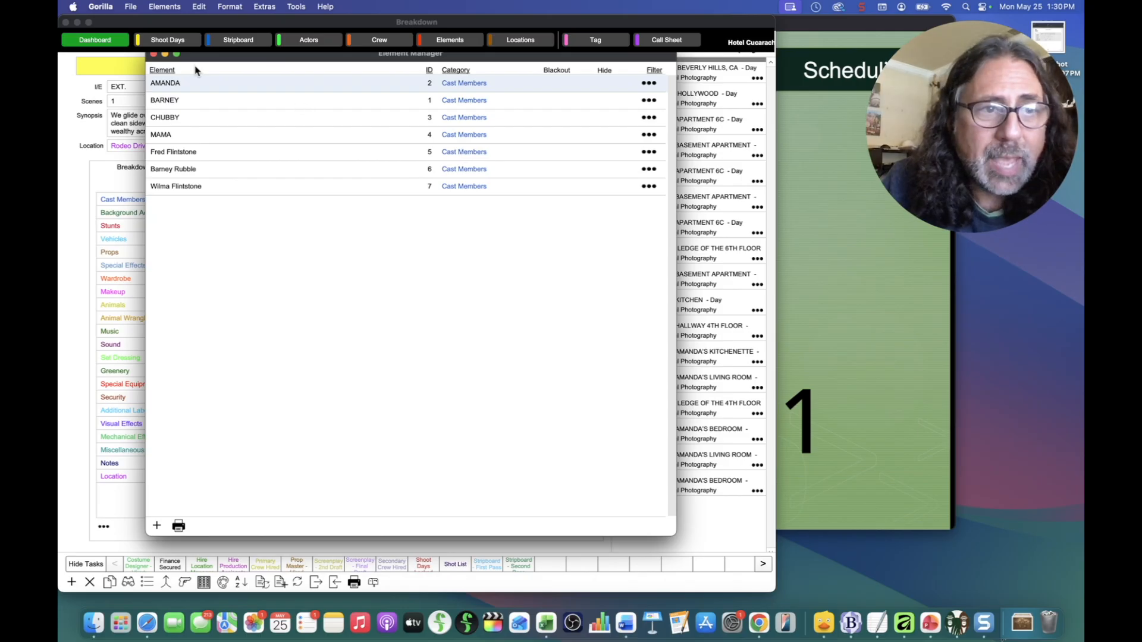
left_click(153, 54)
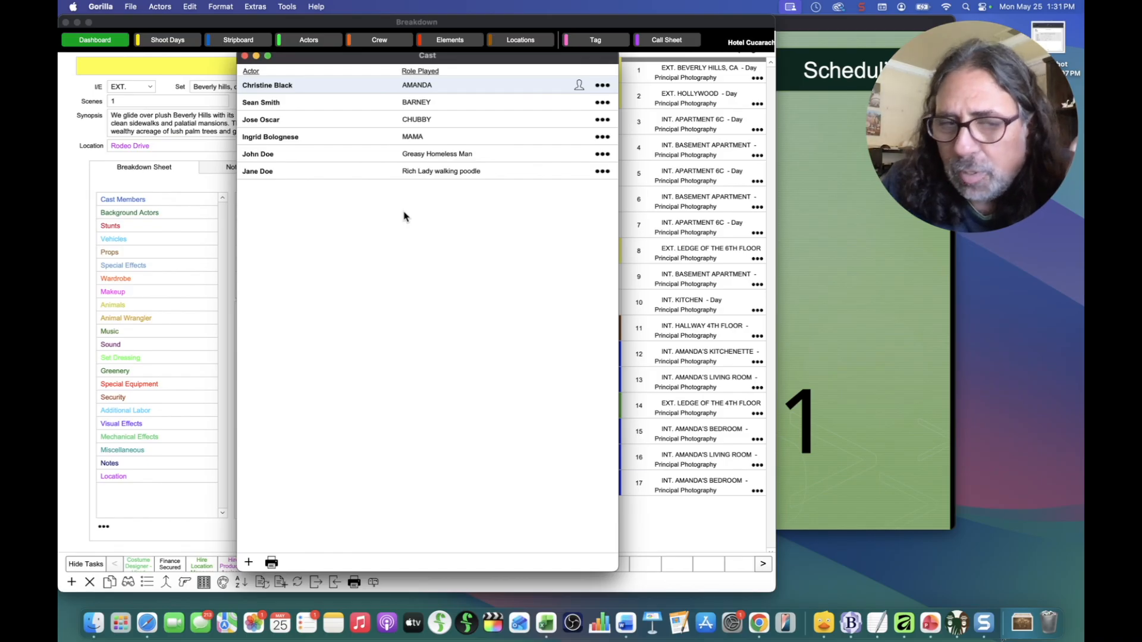
Step: Create placeholder actor records for Barney Rubble, Fred Flintstone and Wilma Flintstone from the screenplay's cast members
left_click(159, 6)
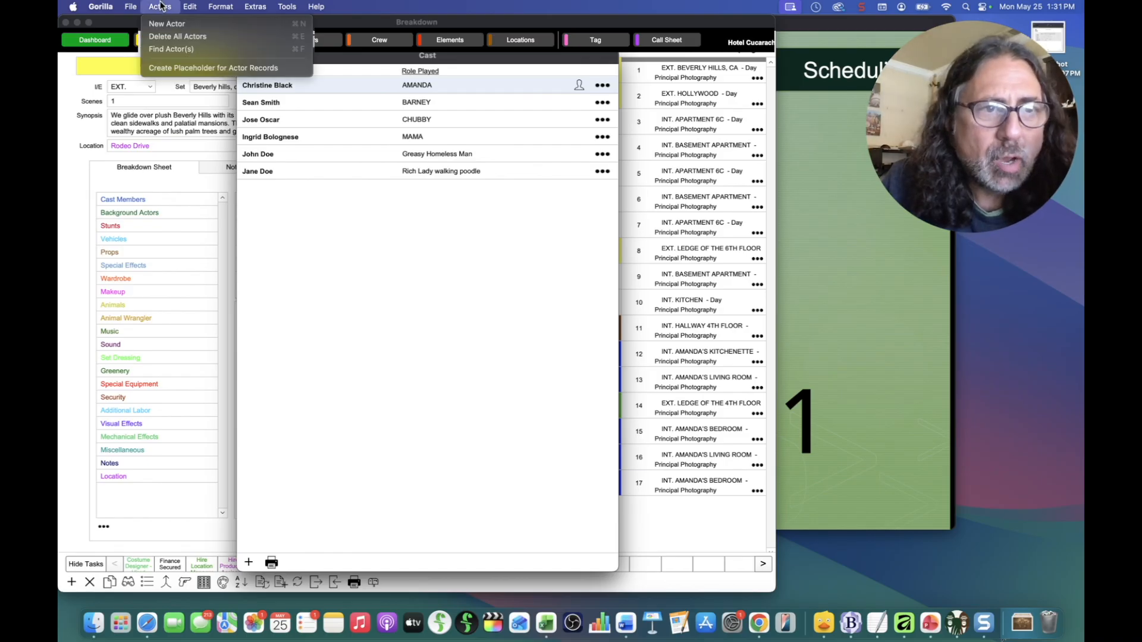
left_click(162, 70)
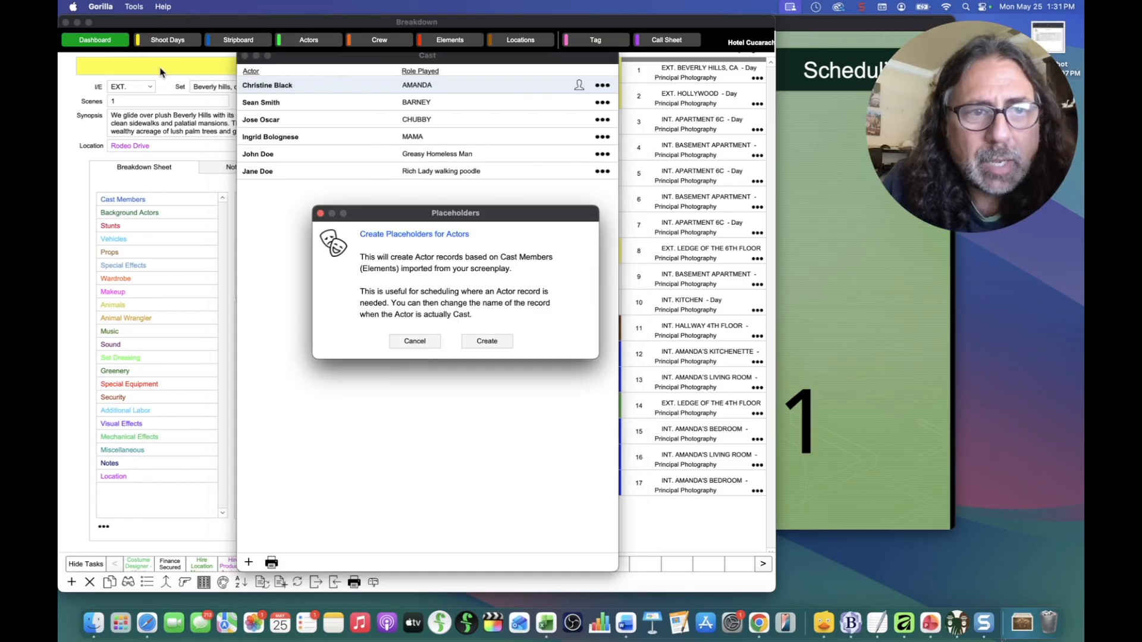
left_click(487, 342)
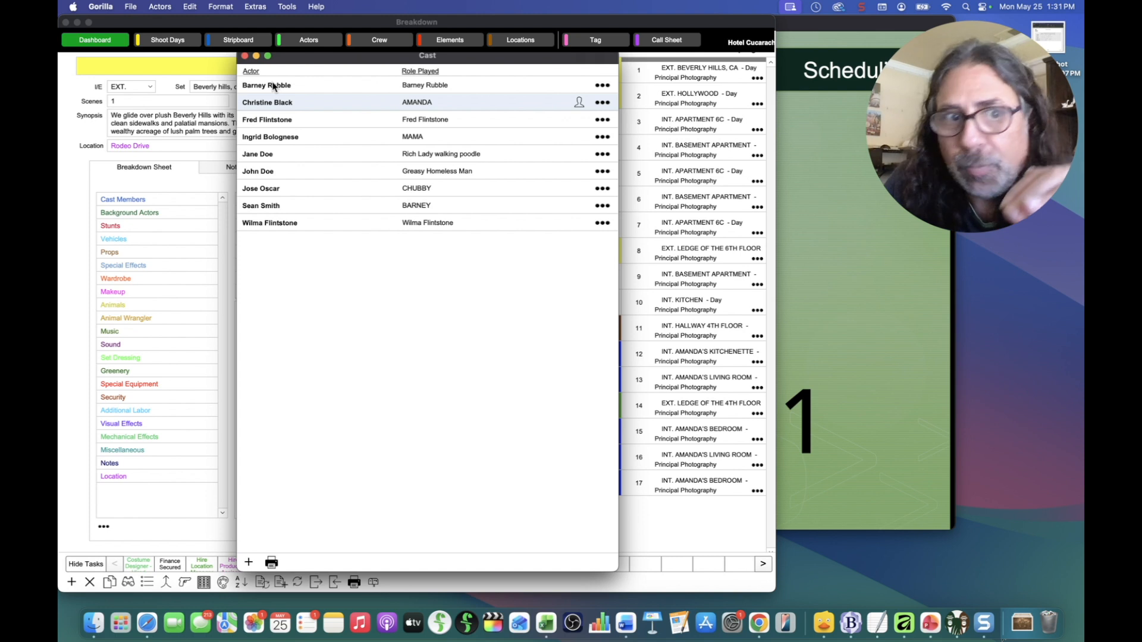
Step: Inspect Barney Rubble's placeholder Name & Role details twice, then close the nine-entry Cast list
double_click(315, 89)
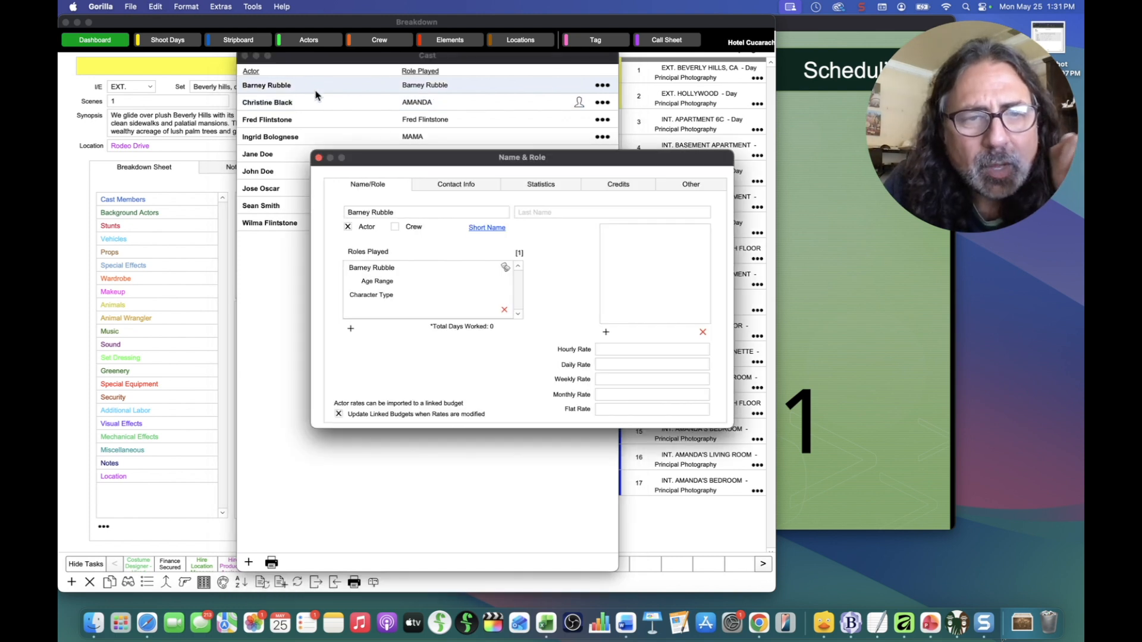
left_click(318, 158)
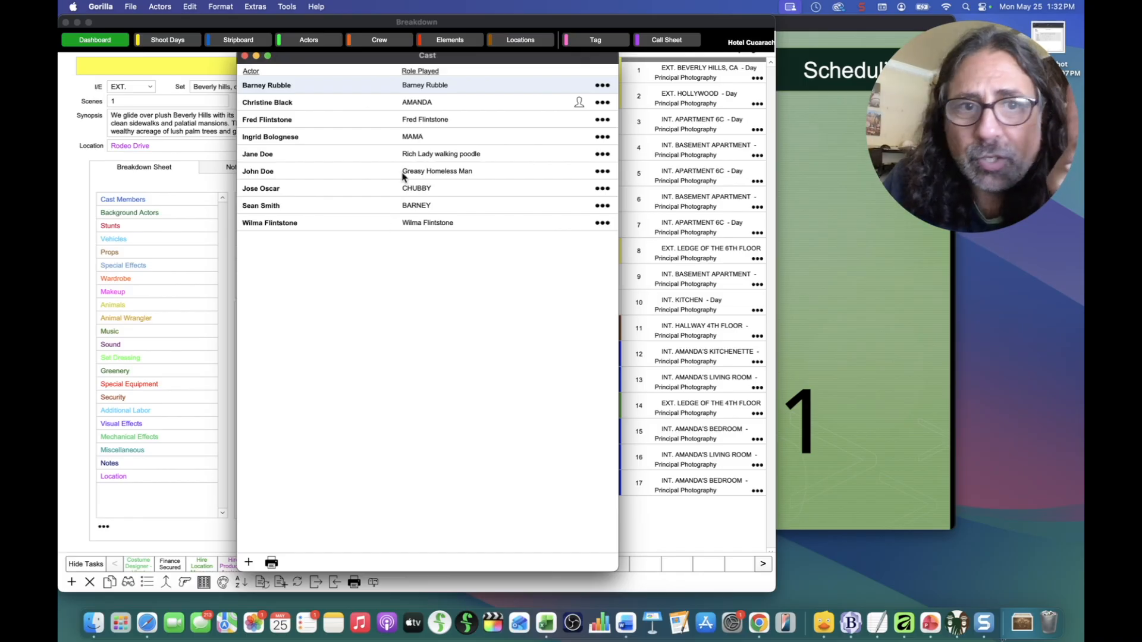
left_click(602, 85)
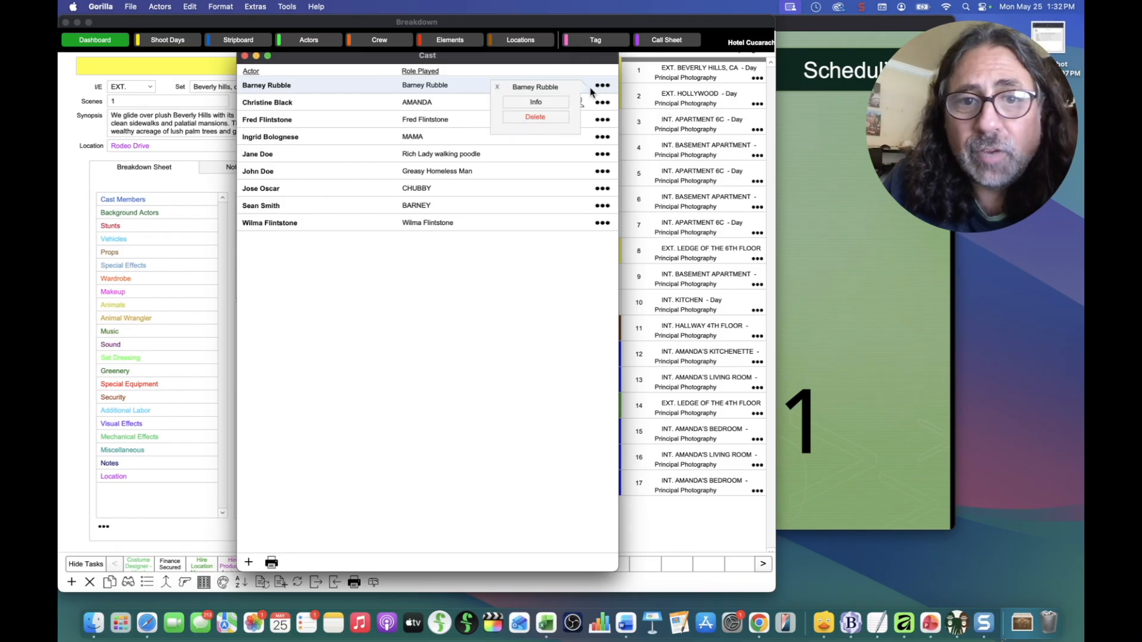
left_click(535, 103)
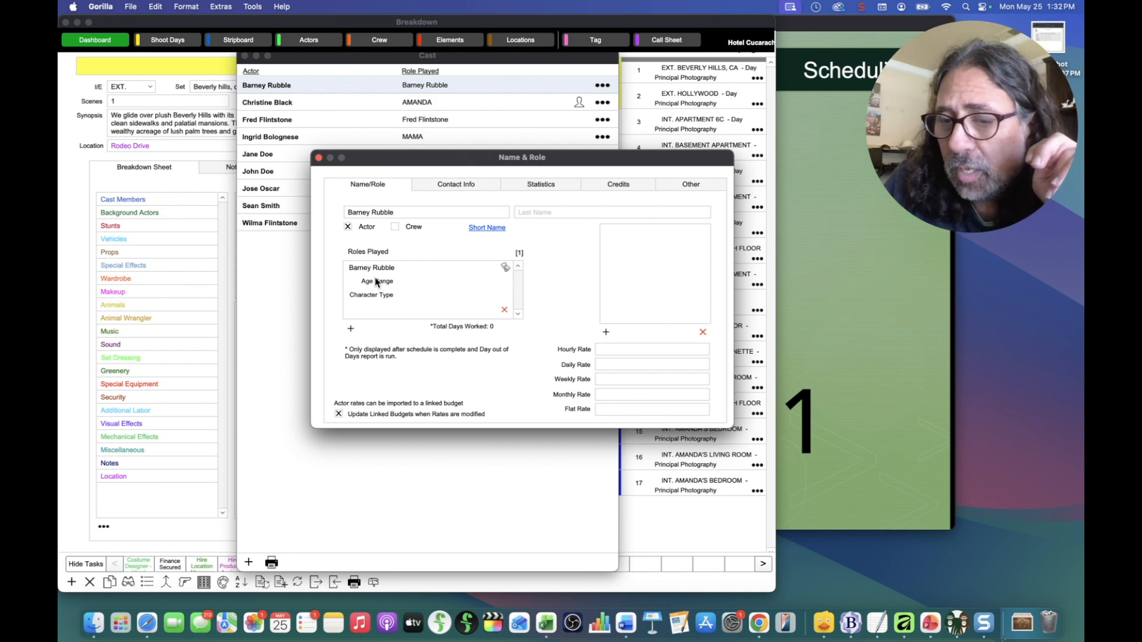
left_click(318, 158)
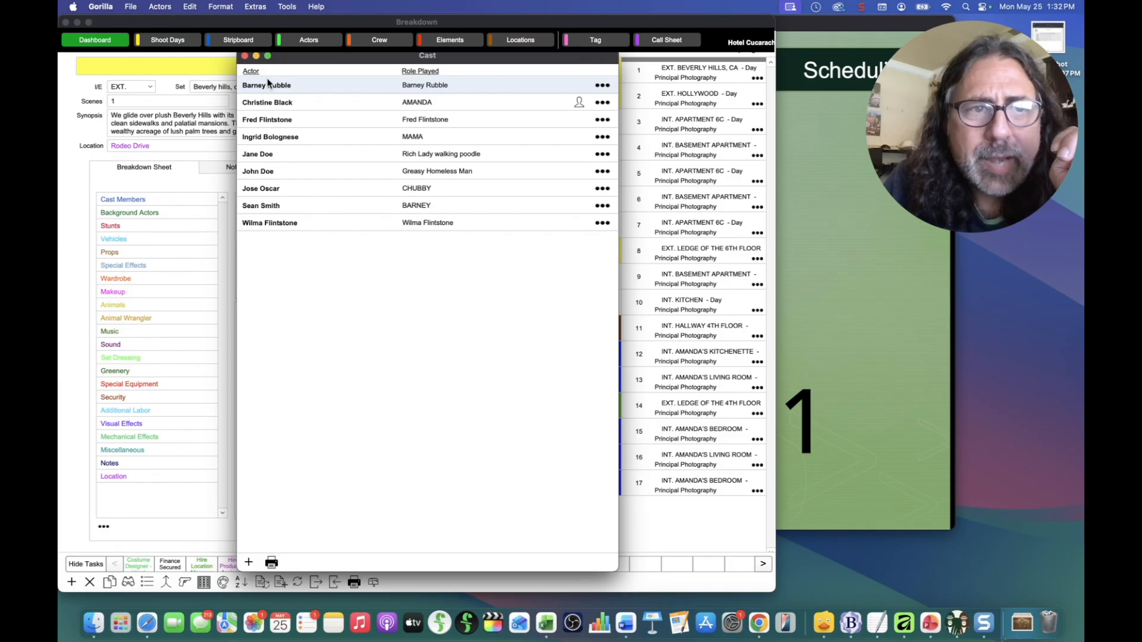
left_click(244, 56)
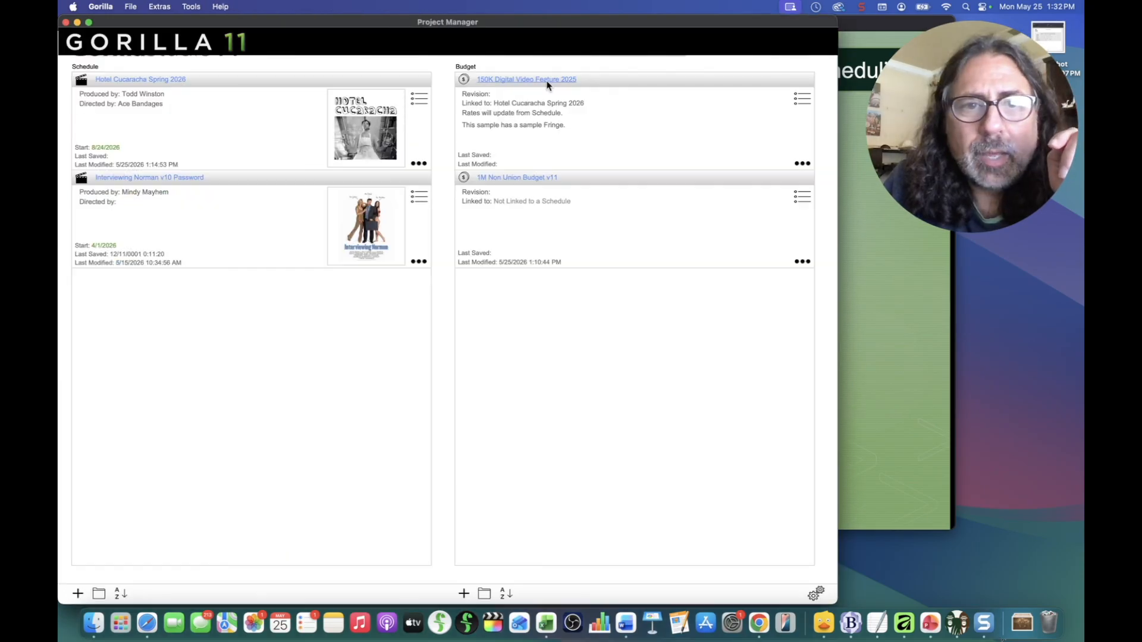
Step: Open the 150K Digital Video Feature 2025 budget and drill into 05-00 TALENT's 05-01 Actors lines
left_click(547, 82)
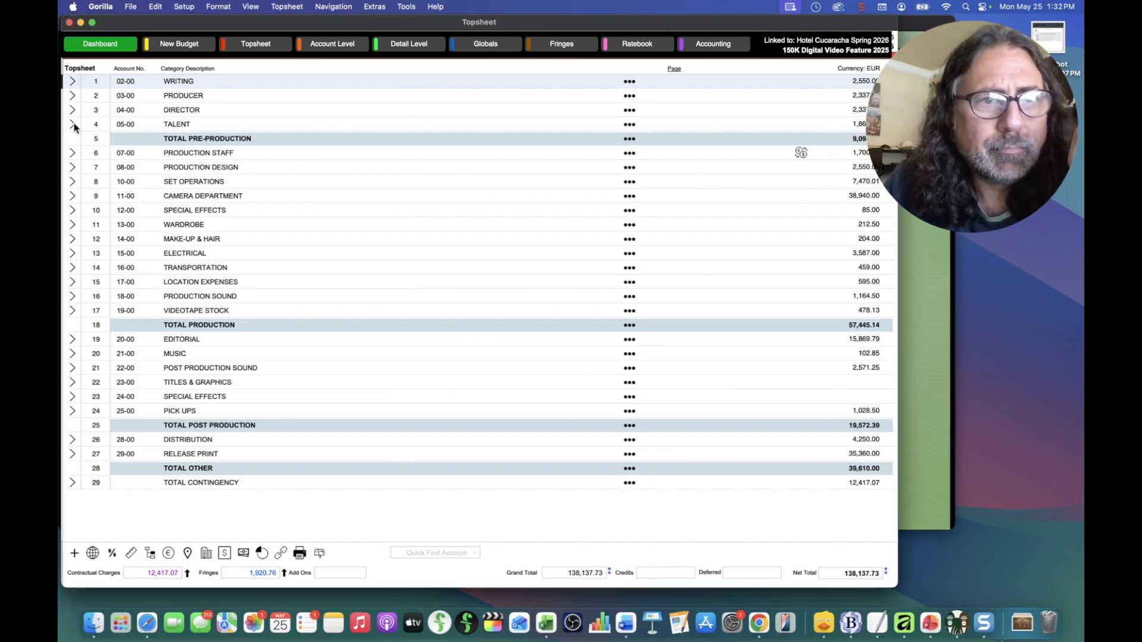
left_click(73, 126)
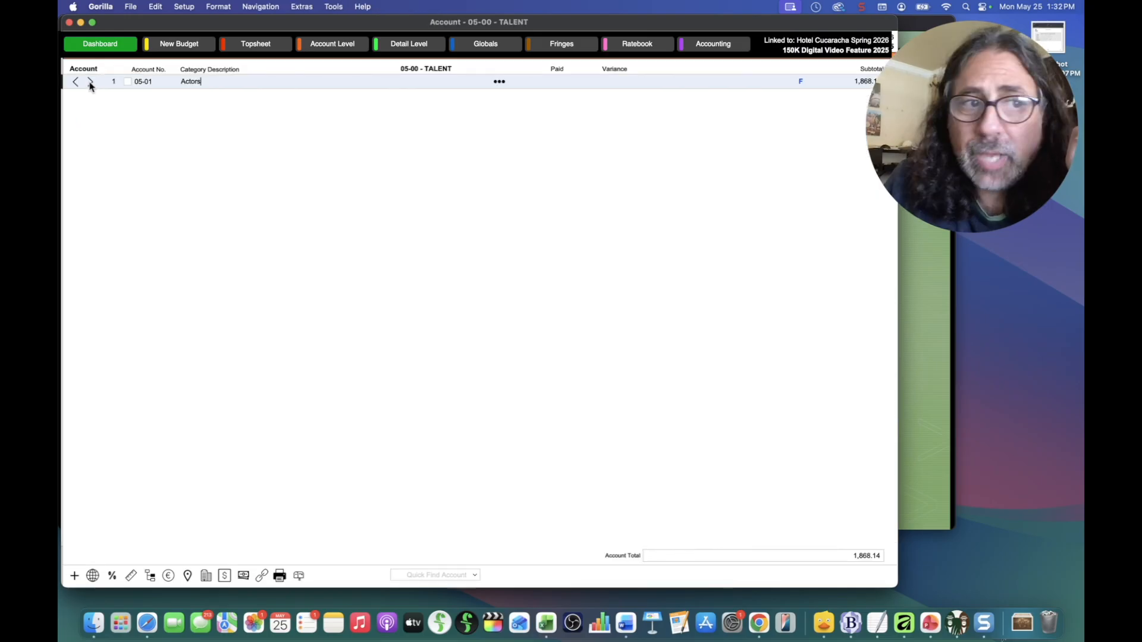
left_click(90, 83)
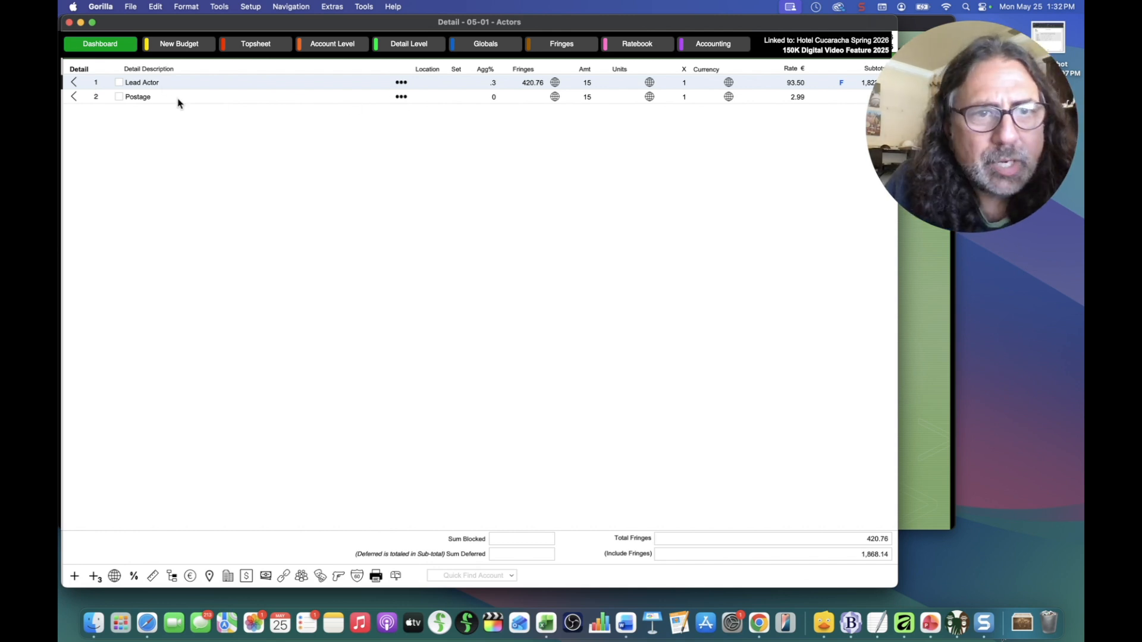
Step: Import Fred Flintstone as a new 05-01 Actors budget line and check his Contact record
left_click(320, 577)
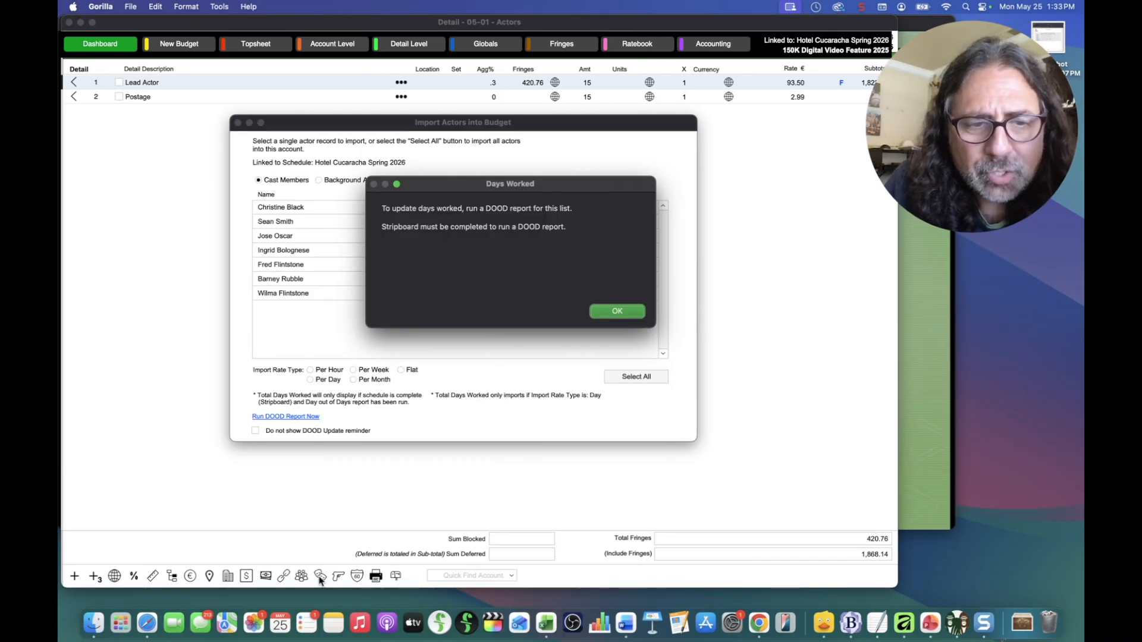
left_click(610, 313)
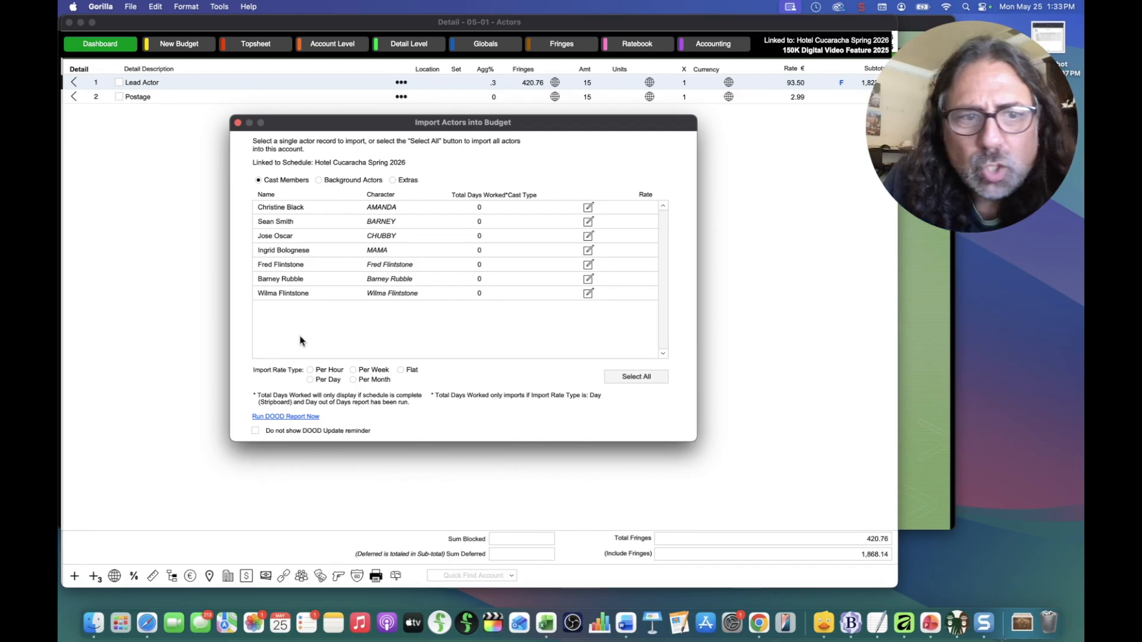
double_click(267, 265)
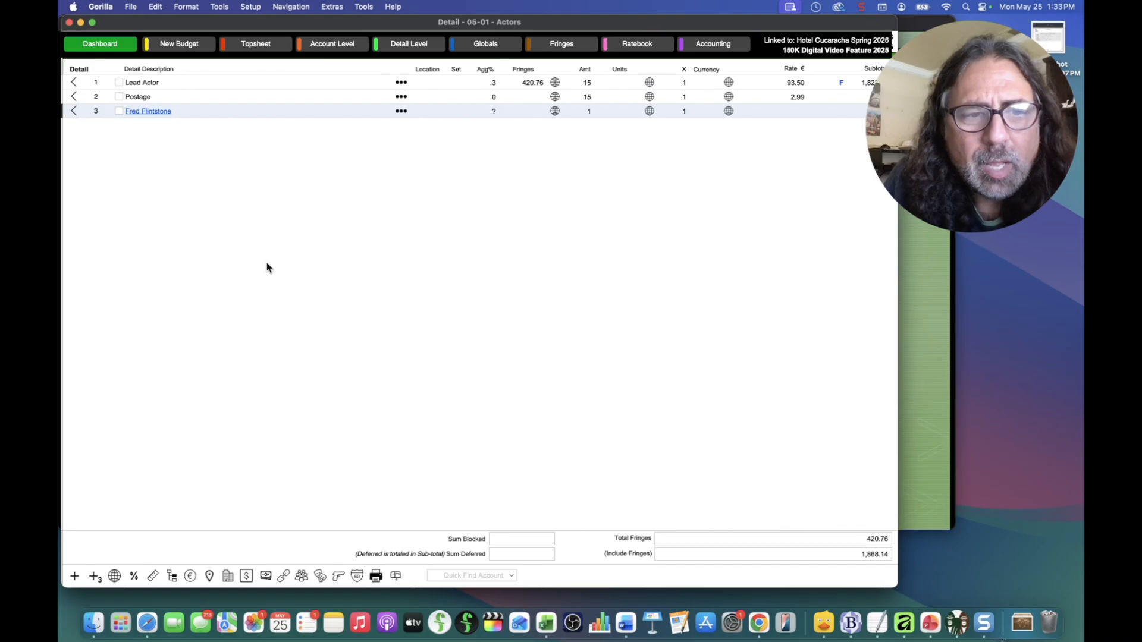
left_click(148, 112)
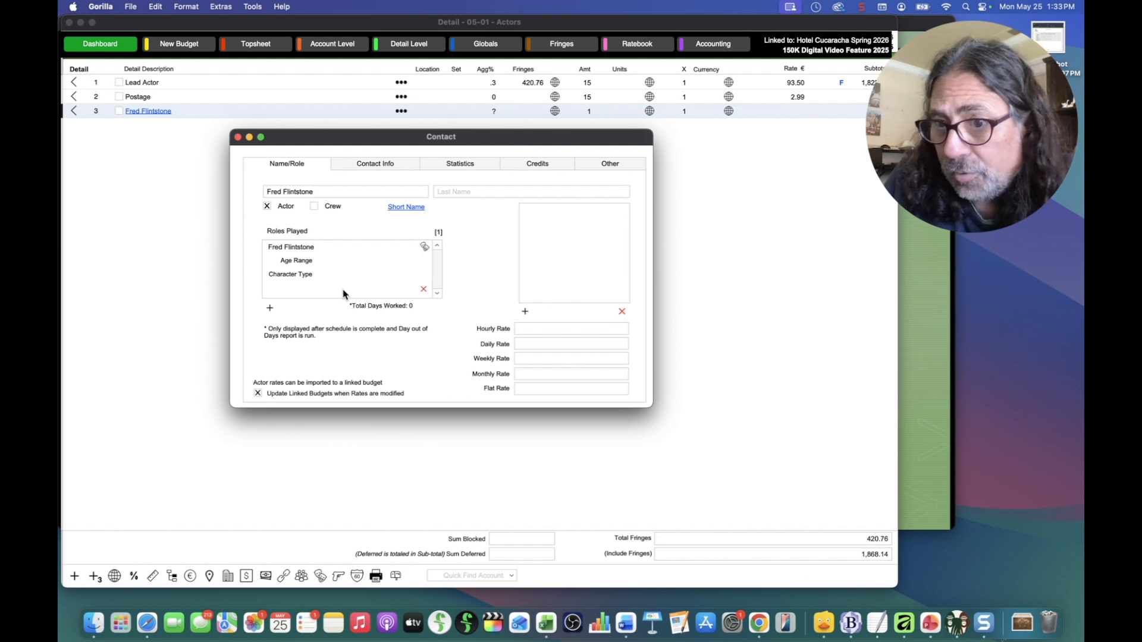
left_click(238, 138)
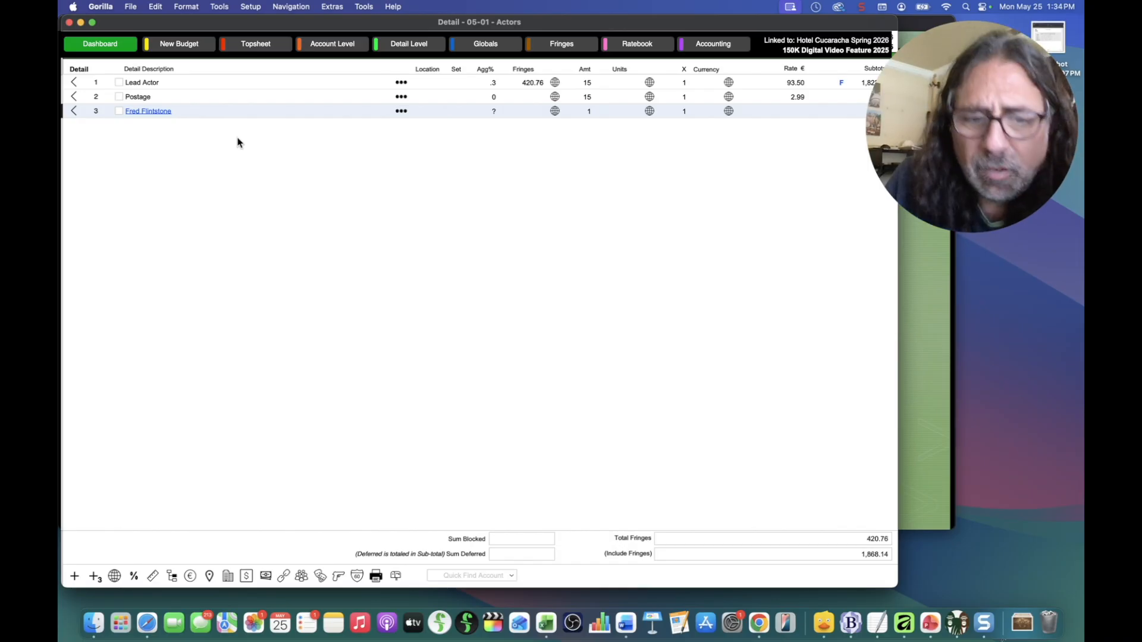
Step: Preview the Cast Members elements available for budget import, then bring the PowerPoint slide show forward
left_click(337, 577)
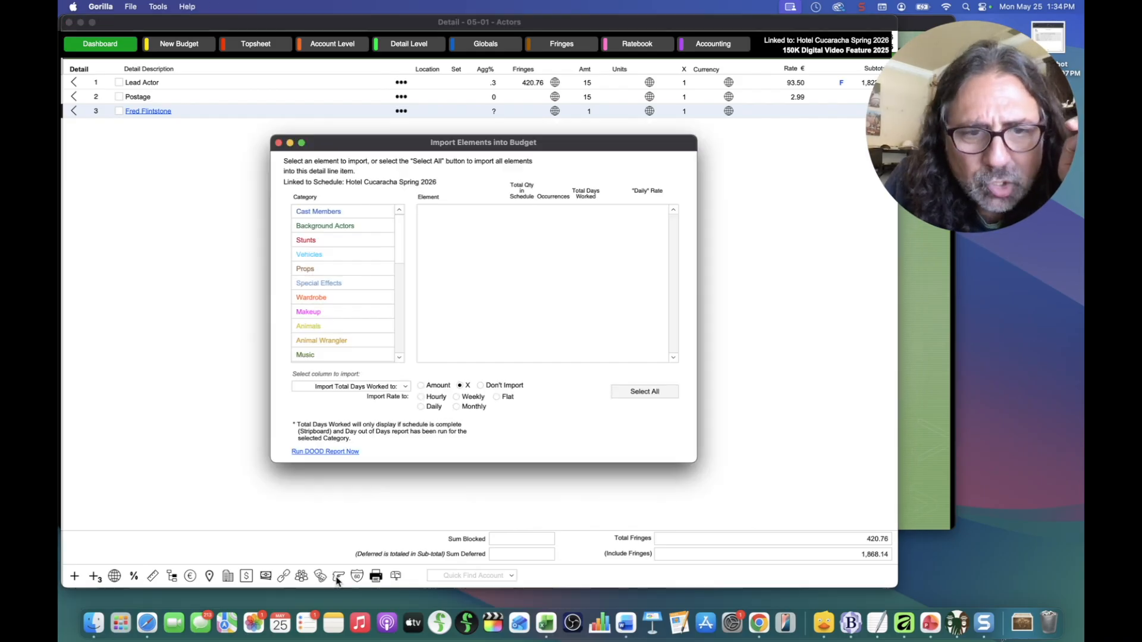
left_click(327, 215)
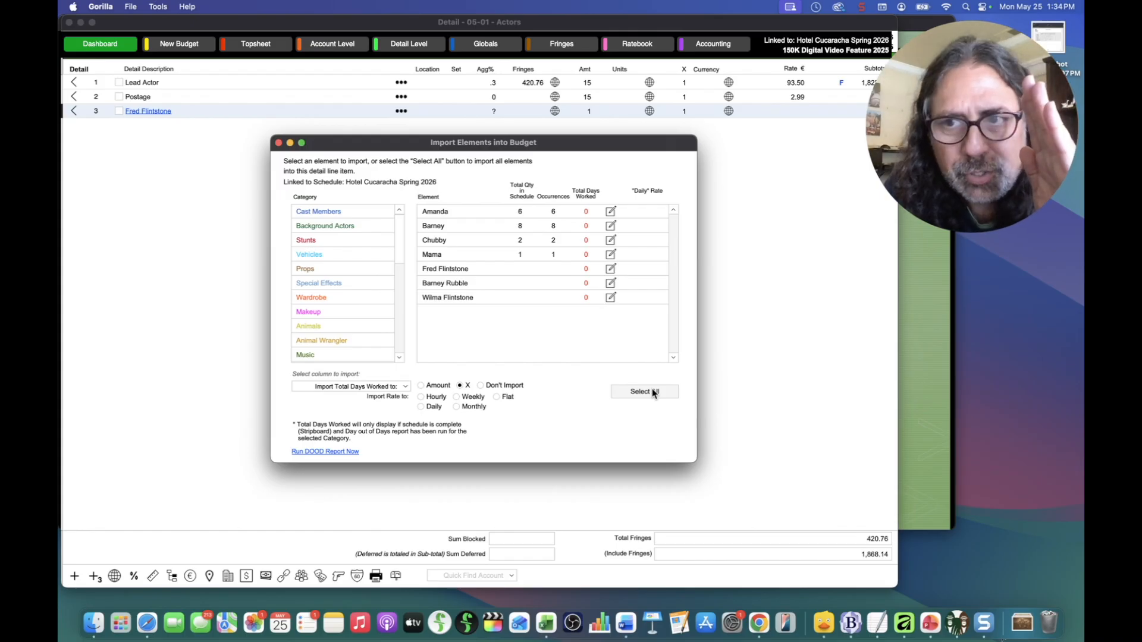
left_click(915, 400)
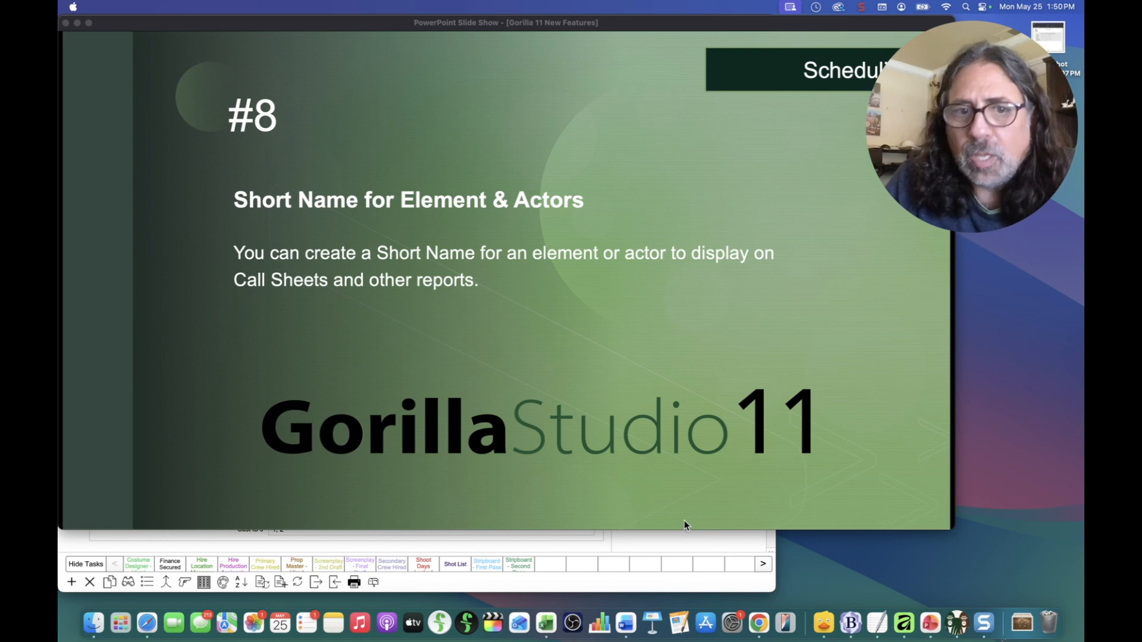
Step: Bring Gorilla's scene 1 Breakdown window back in front of the PowerPoint slide show
left_click(542, 552)
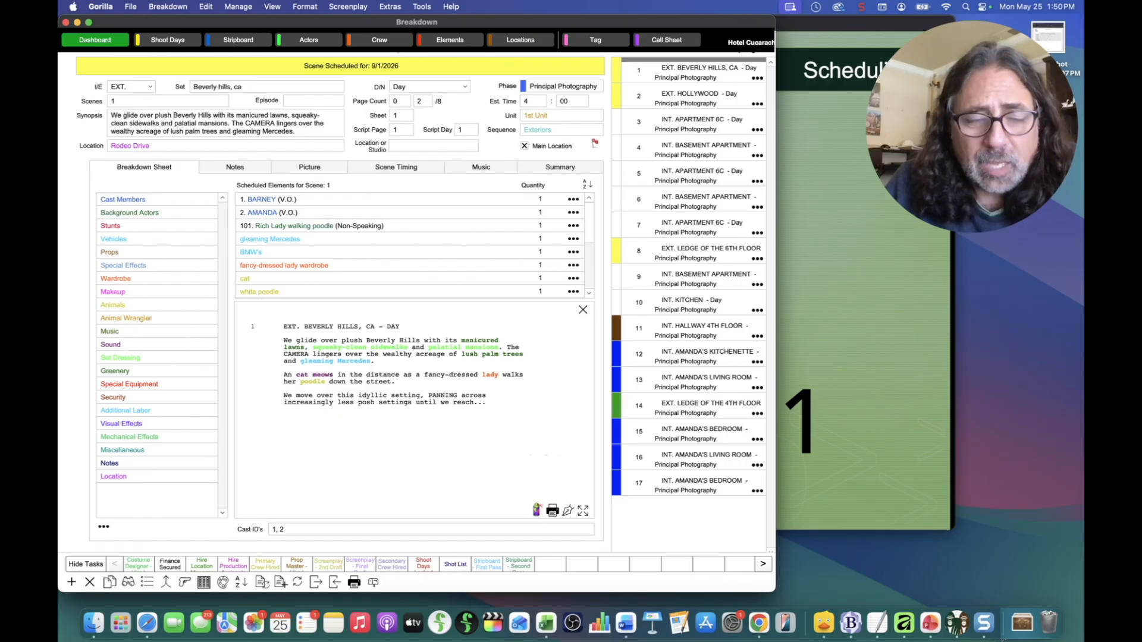
Step: Filter the Element Manager to Background Actors and open Rich Lady walking poodle's Element Info
left_click(450, 40)
left_click(654, 70)
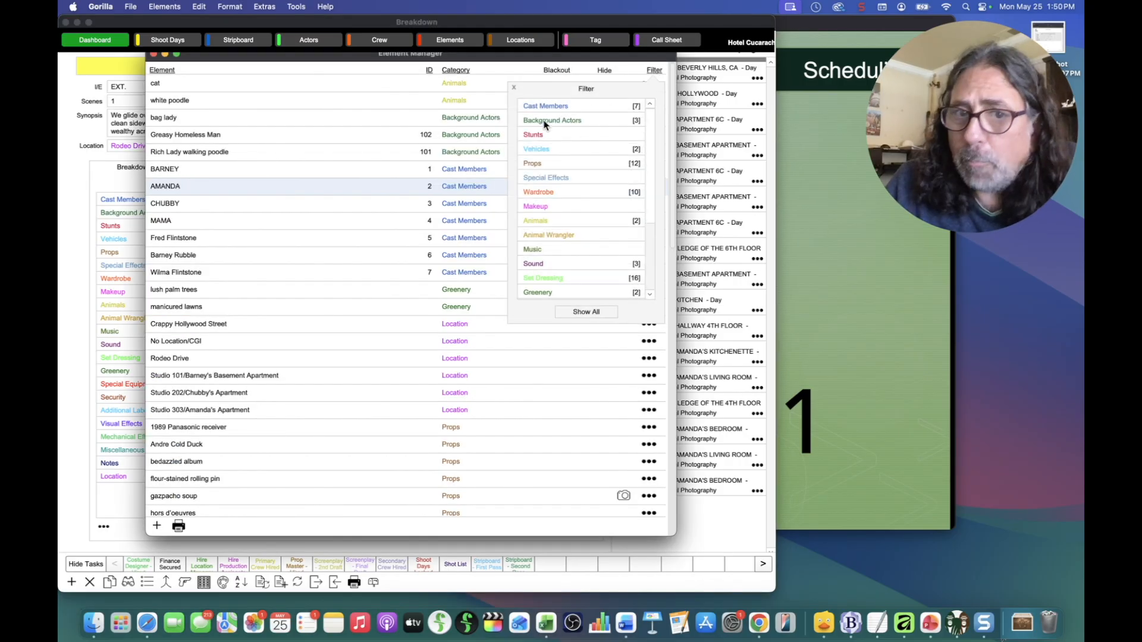
left_click(546, 121)
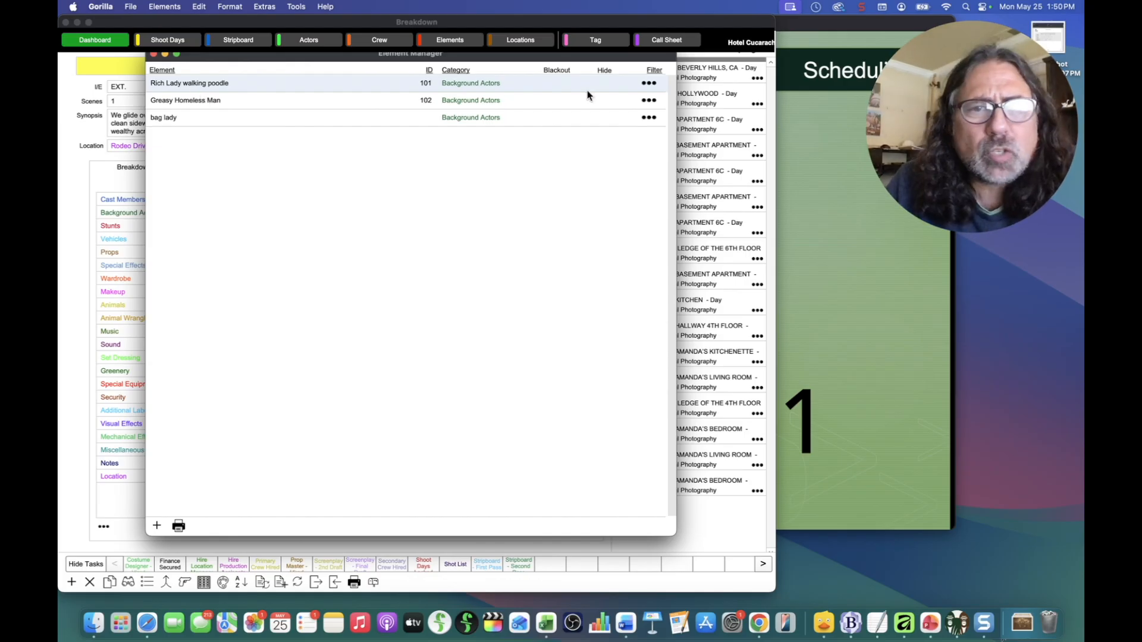
left_click(643, 83)
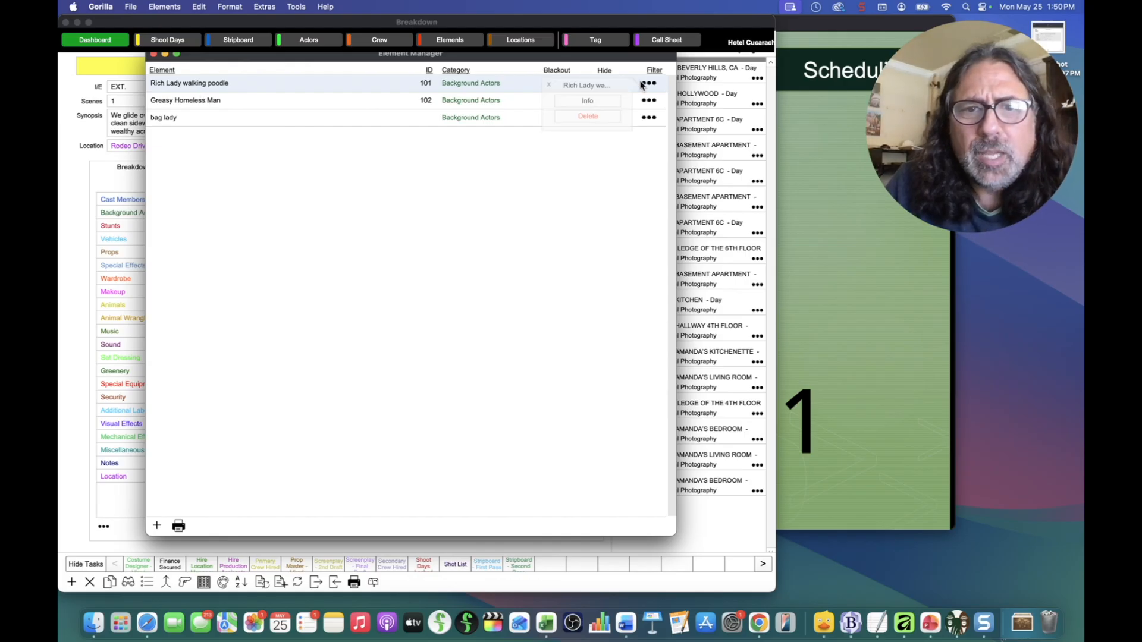
left_click(587, 101)
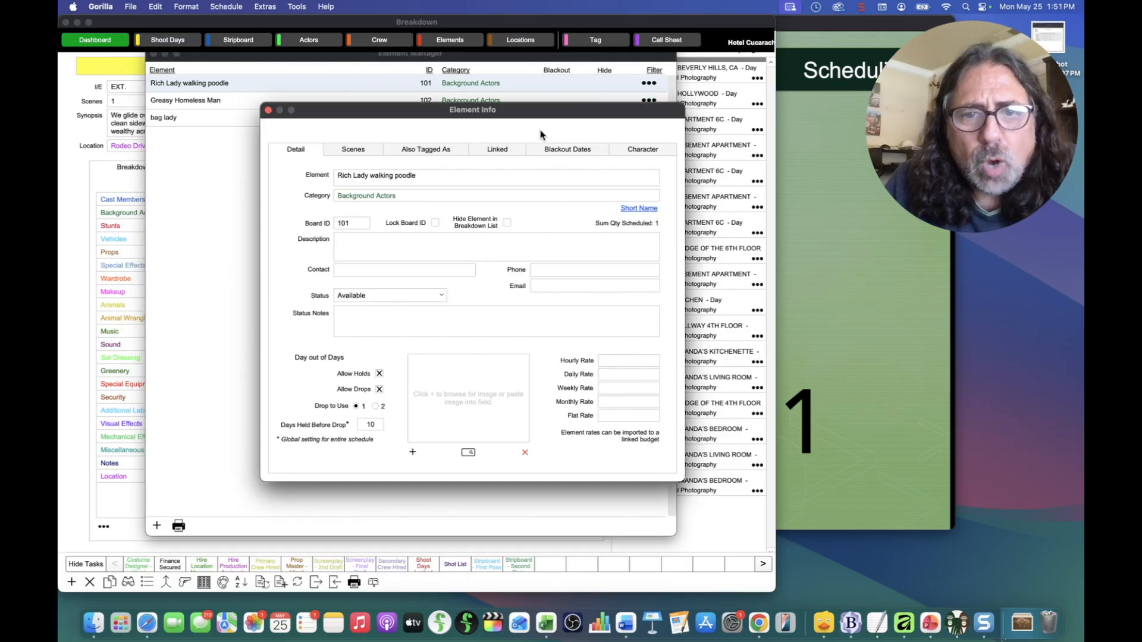
Step: Give Rich Lady walking poodle the short name 'Lady 1' and turn on Use Short Name
left_click(650, 211)
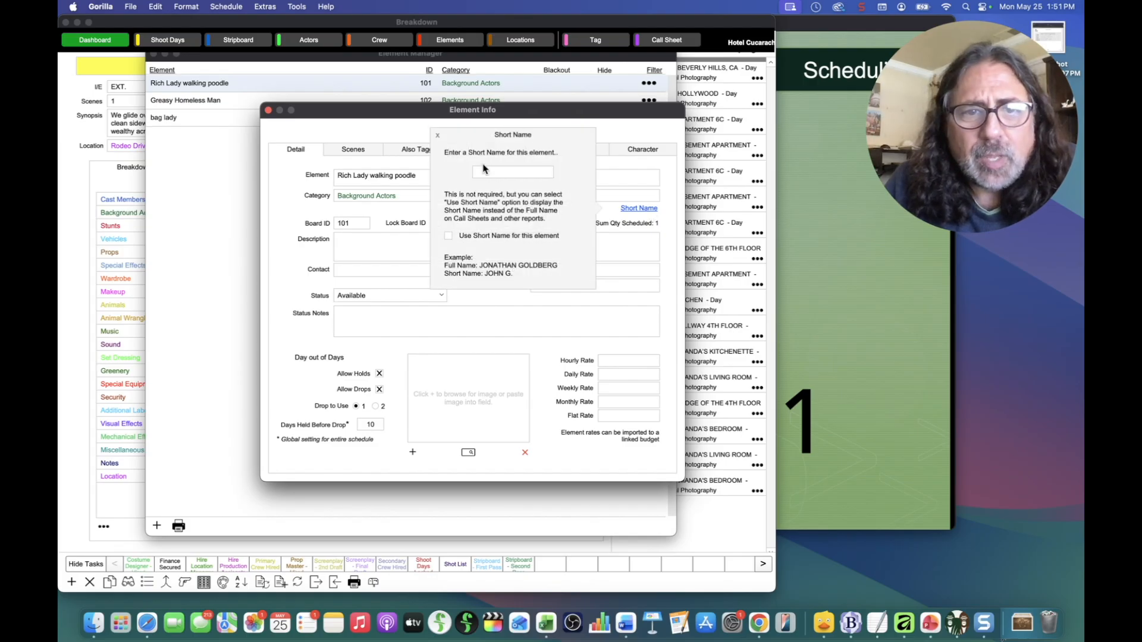
left_click(486, 172)
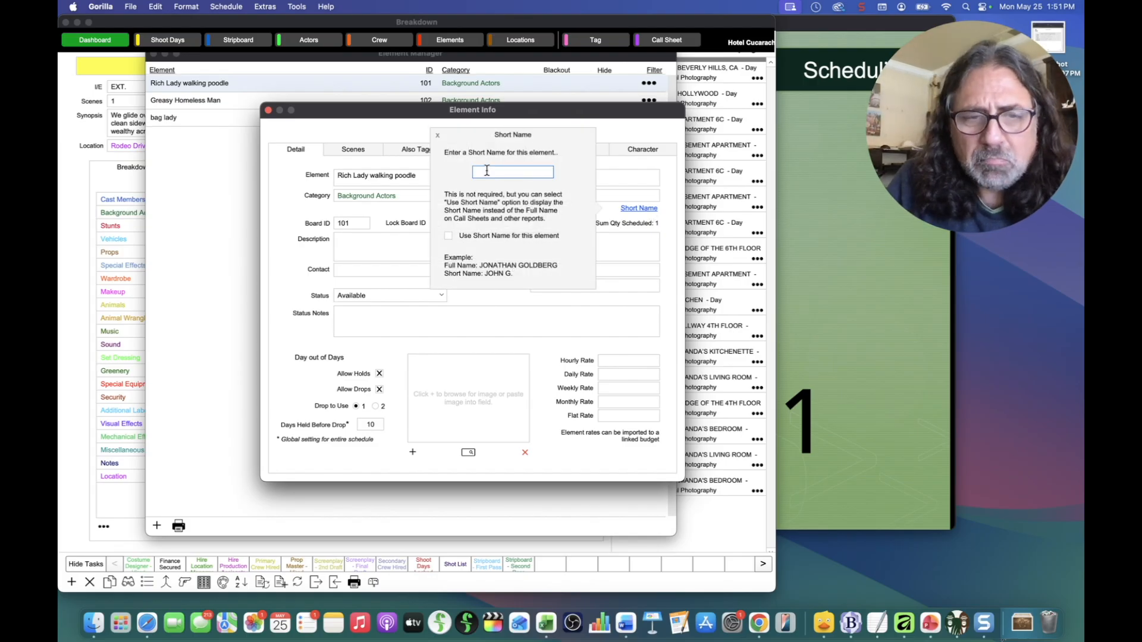
type("Lad")
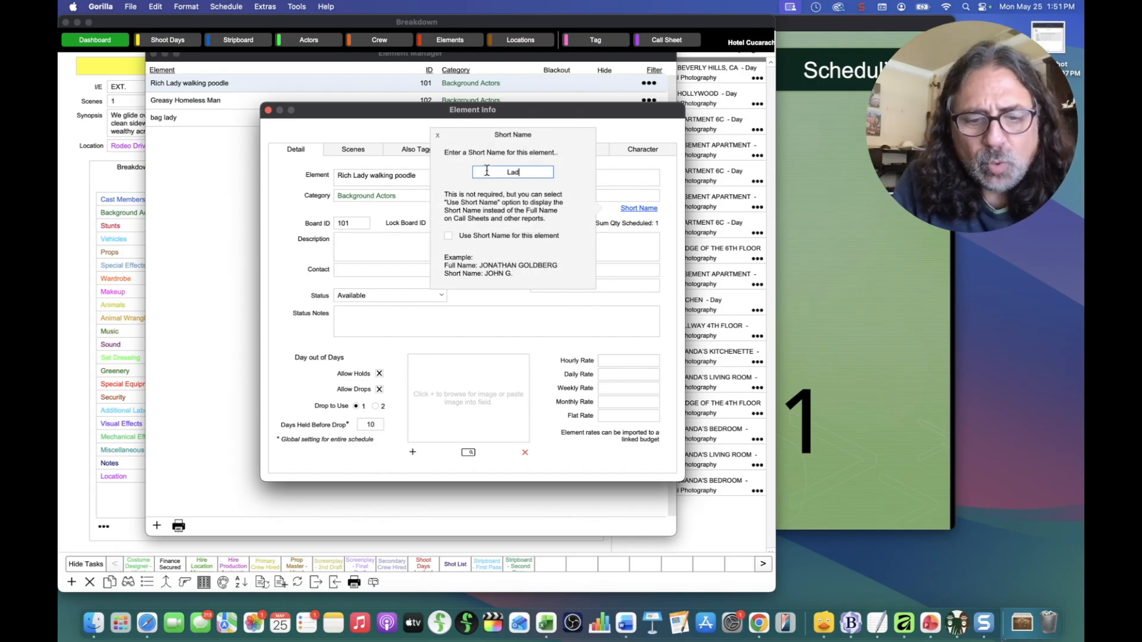
type("y 1")
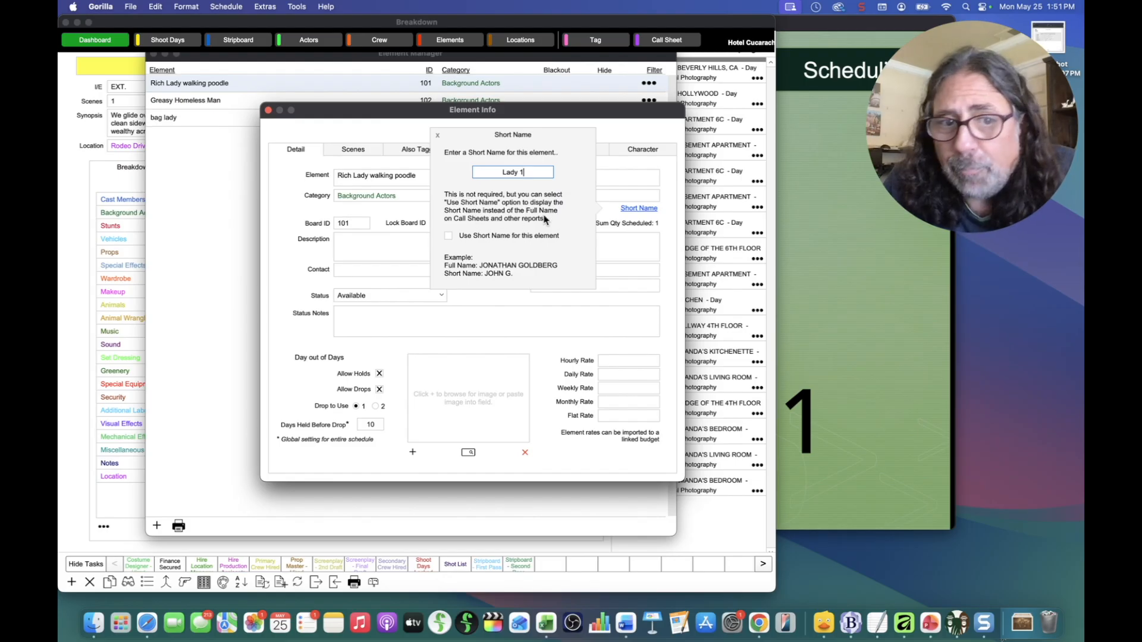
left_click(449, 237)
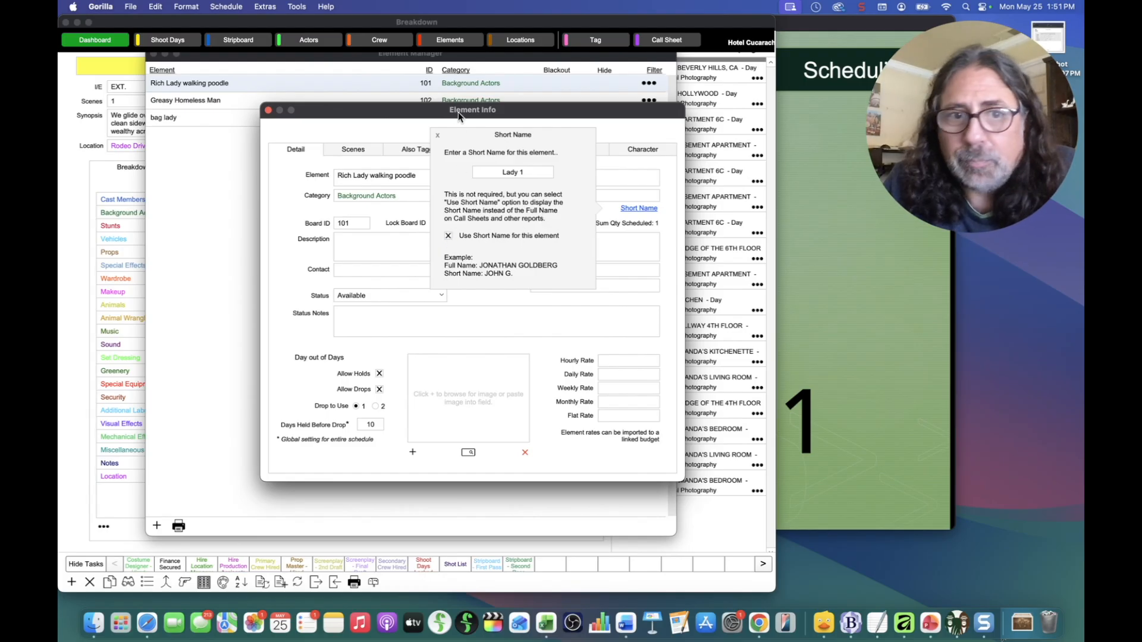
left_click(439, 138)
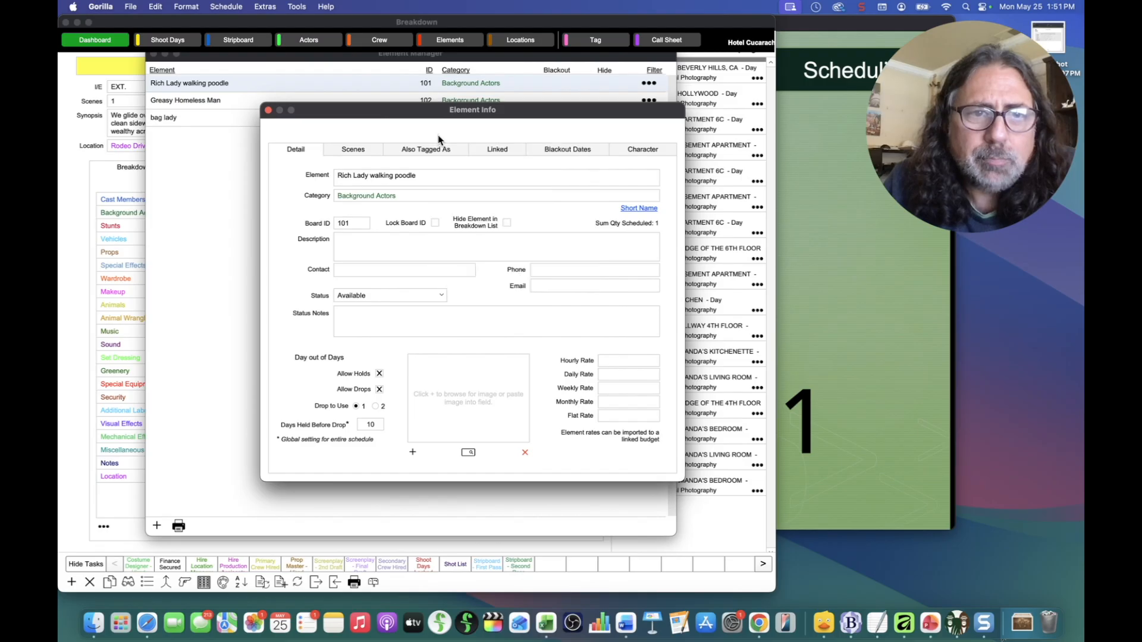
left_click(268, 110)
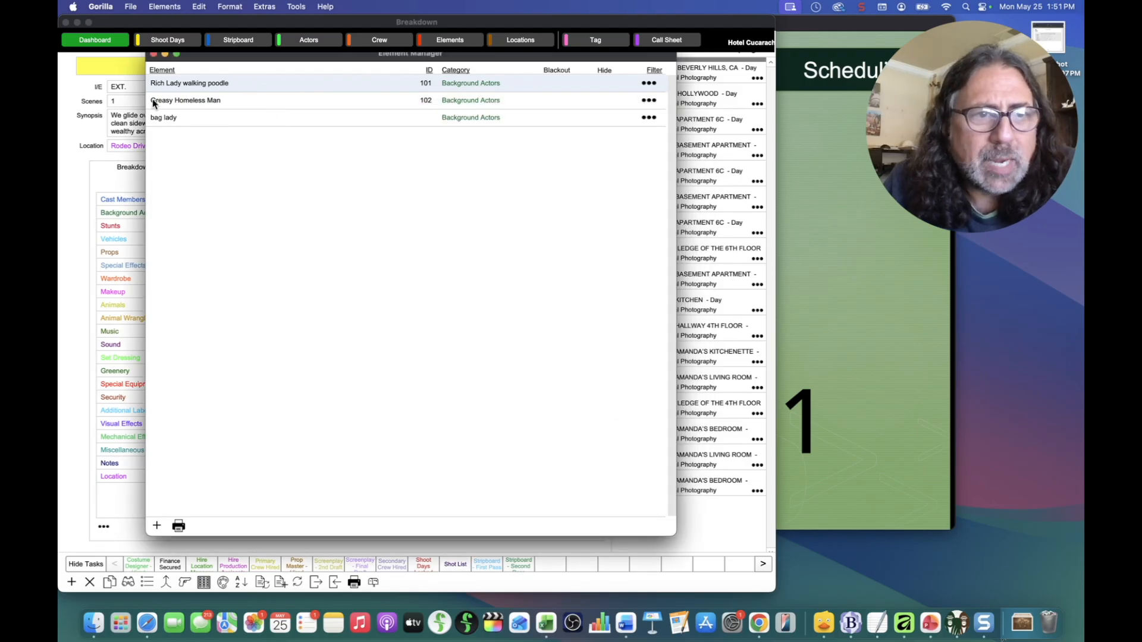
Step: Give Greasy Homeless Man the short name 'Bum 1' and turn on Use Short Name
left_click(648, 101)
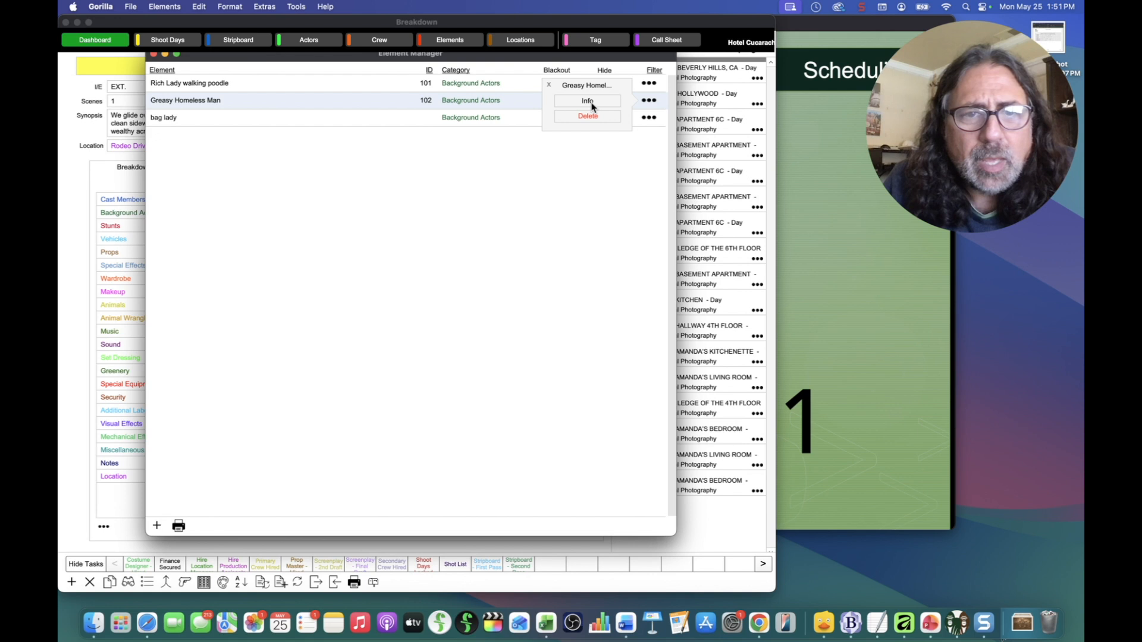
left_click(590, 102)
left_click(649, 208)
left_click(483, 173)
type("Bum")
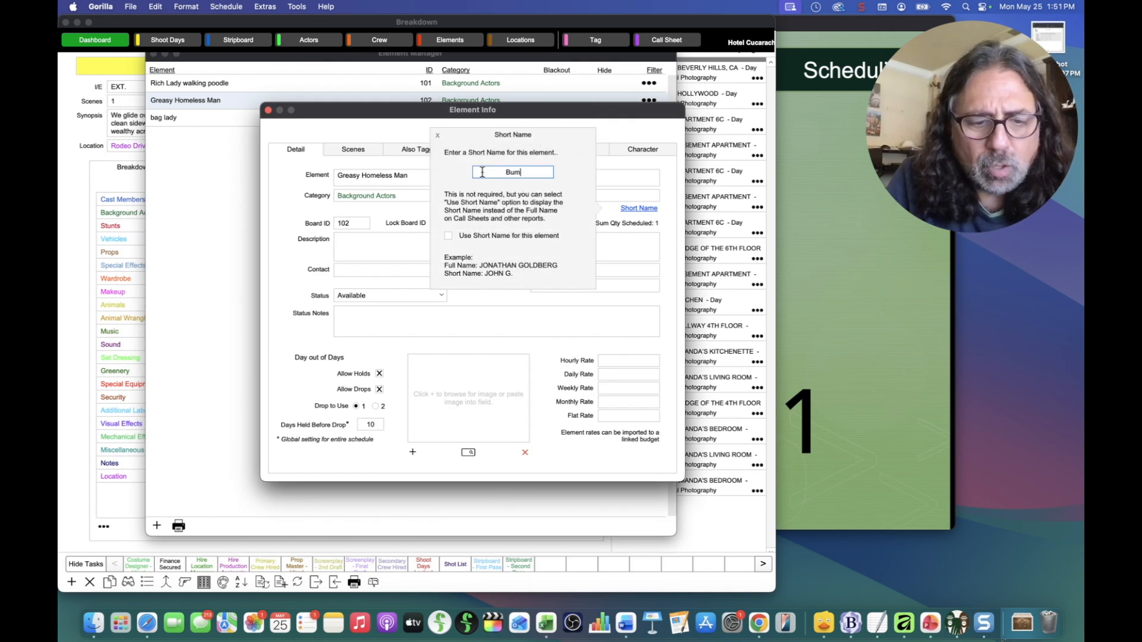
type(" 1")
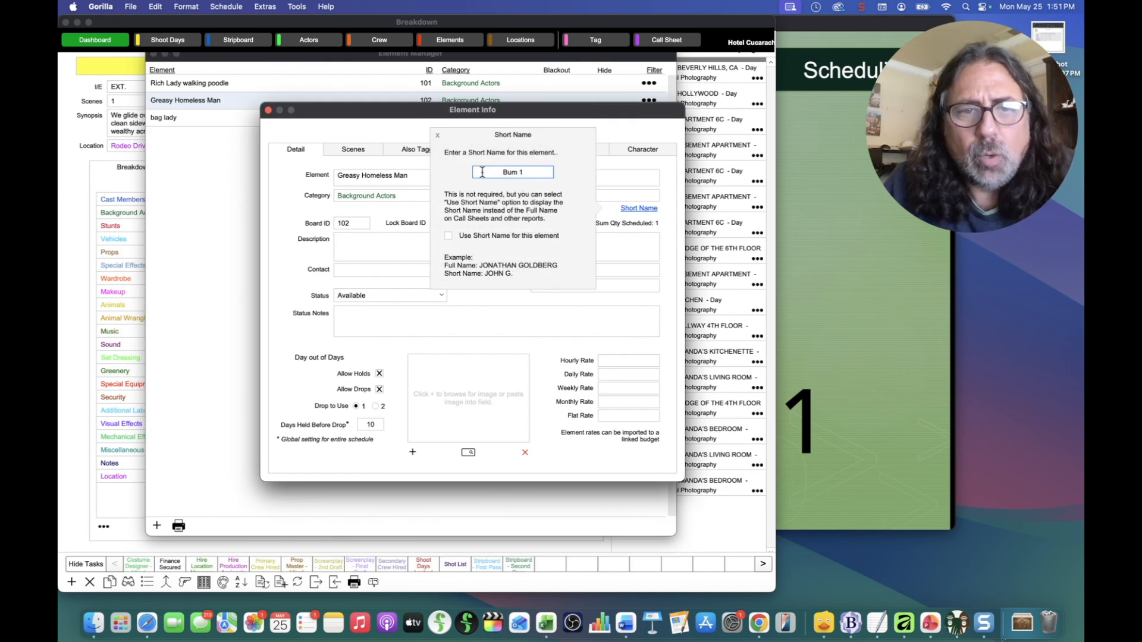
left_click(449, 236)
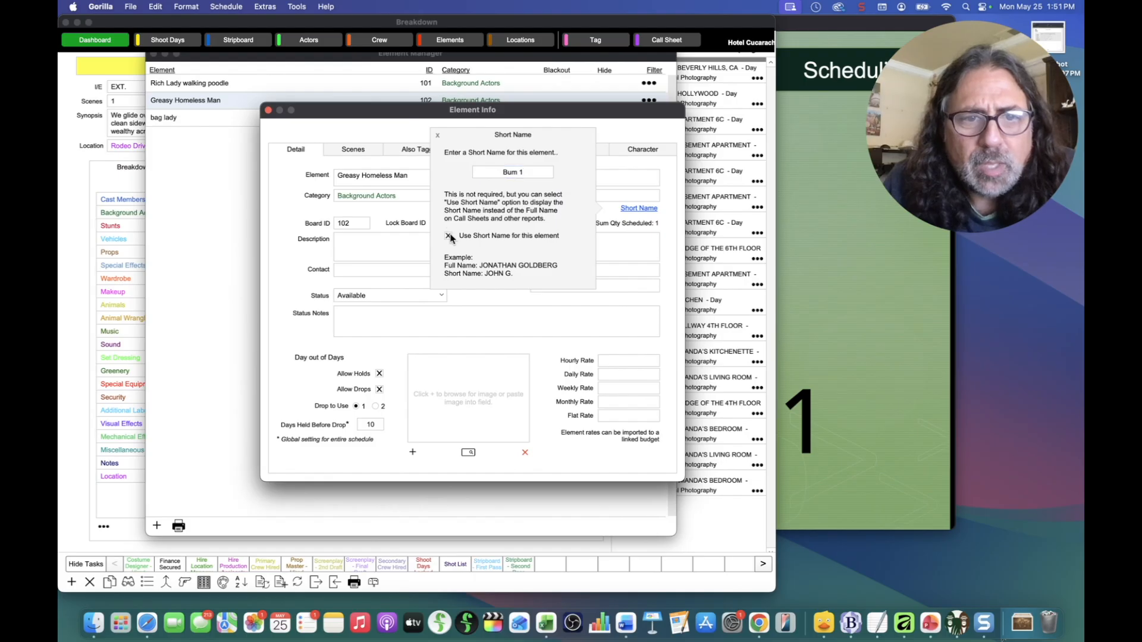
left_click(437, 137)
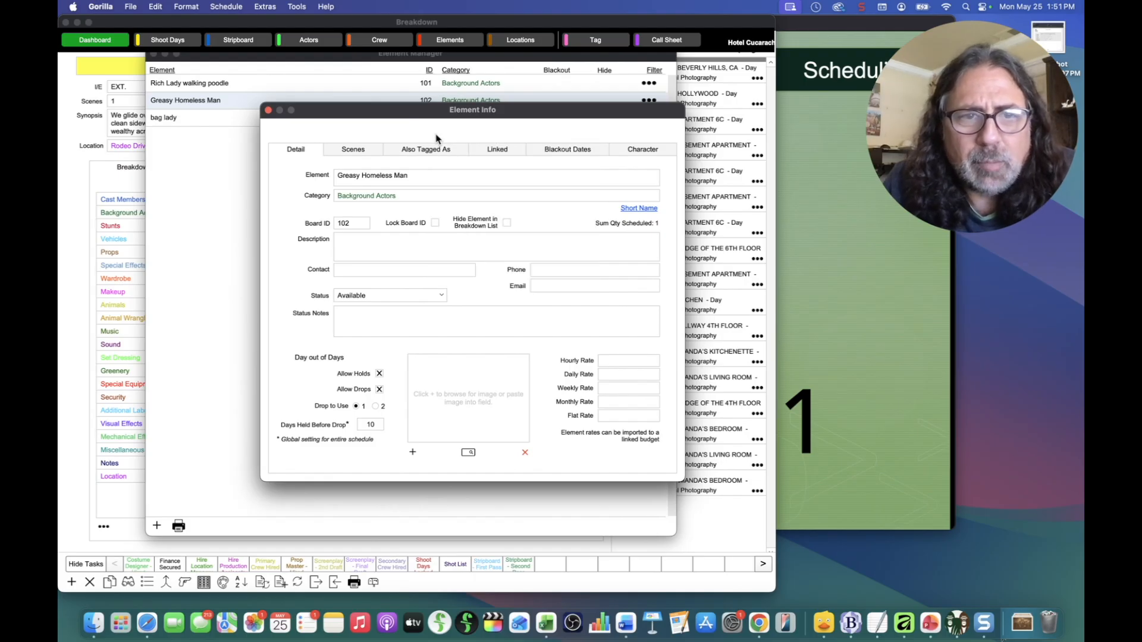
left_click(267, 110)
Step: Delete the 'Lady 1' short name from the Rich Lady actor's record and close the Actors list
left_click(153, 55)
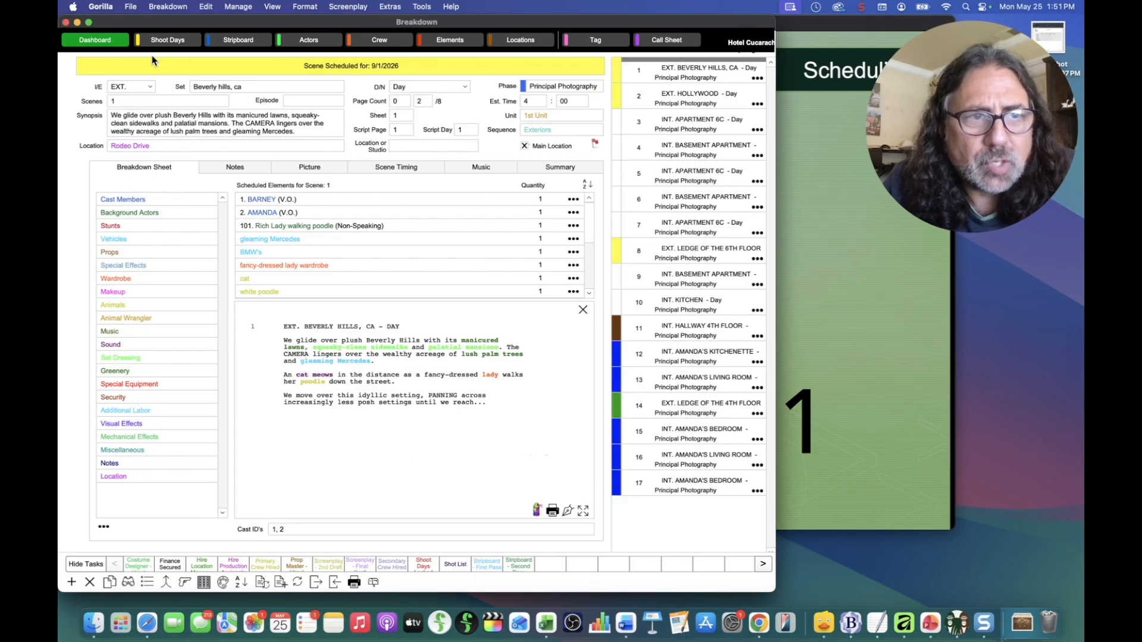
left_click(295, 51)
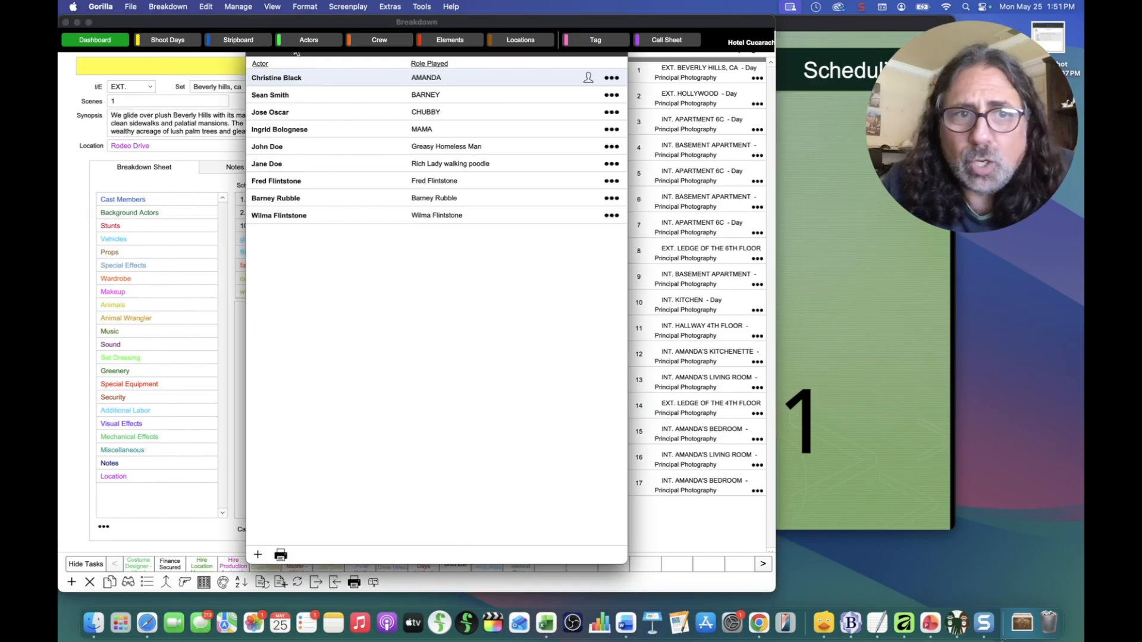
left_click(611, 164)
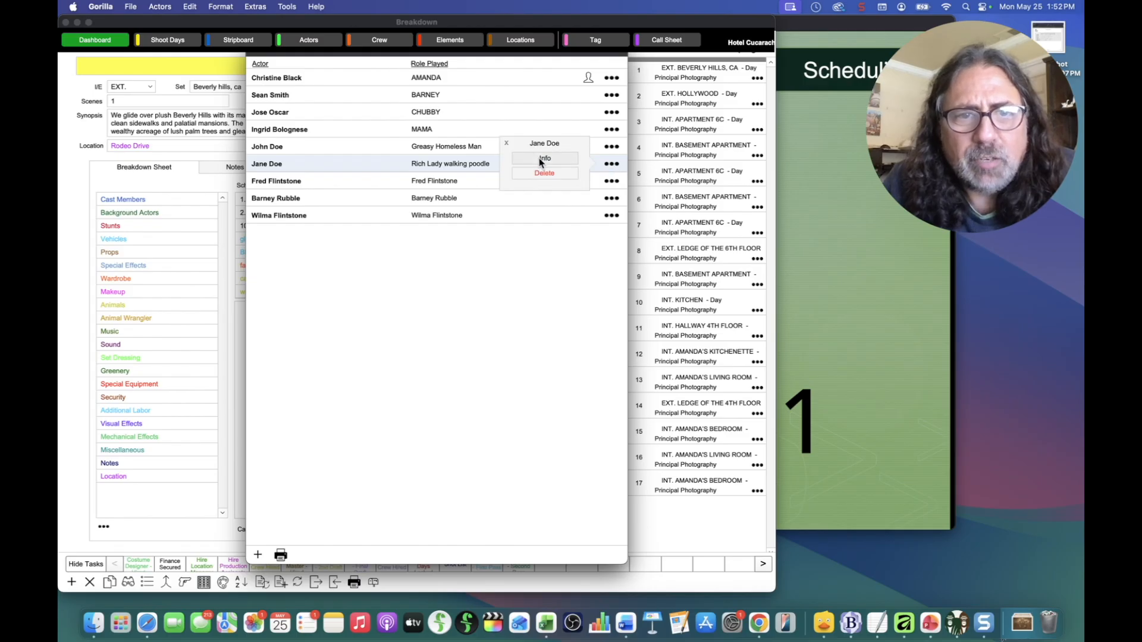
left_click(539, 159)
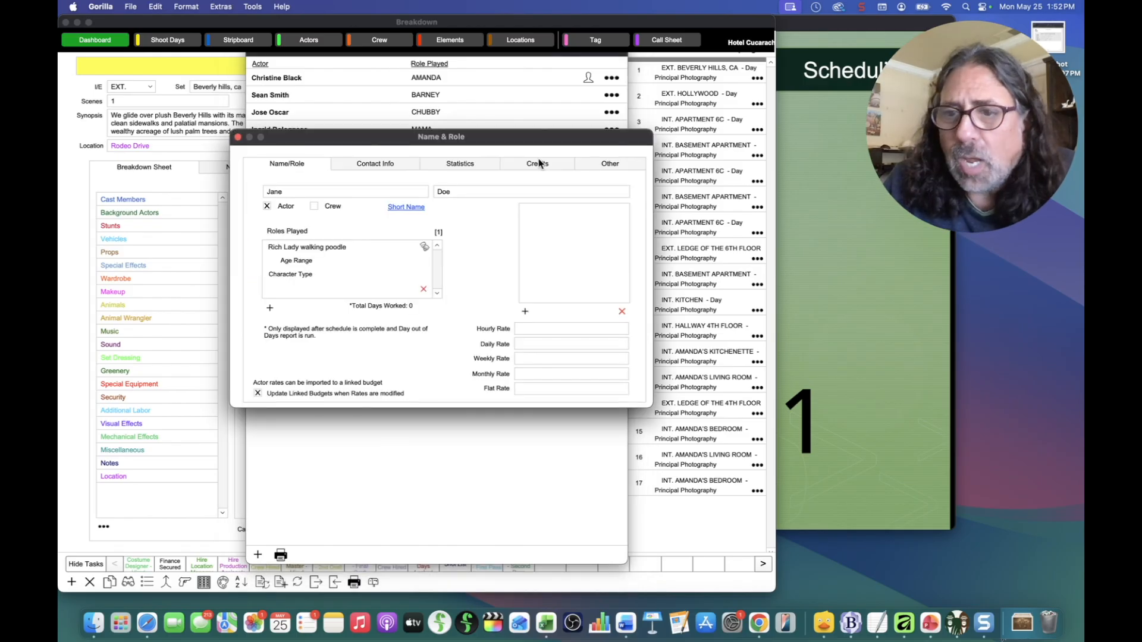
left_click(405, 207)
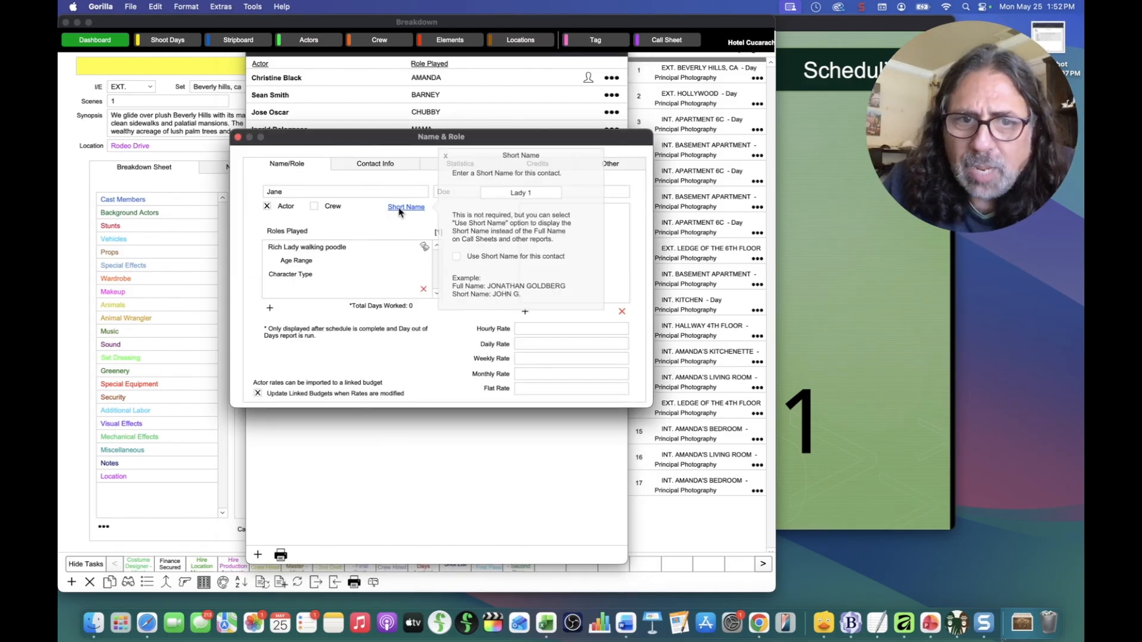
left_click_drag(541, 197, 479, 190)
key("BackSpace")
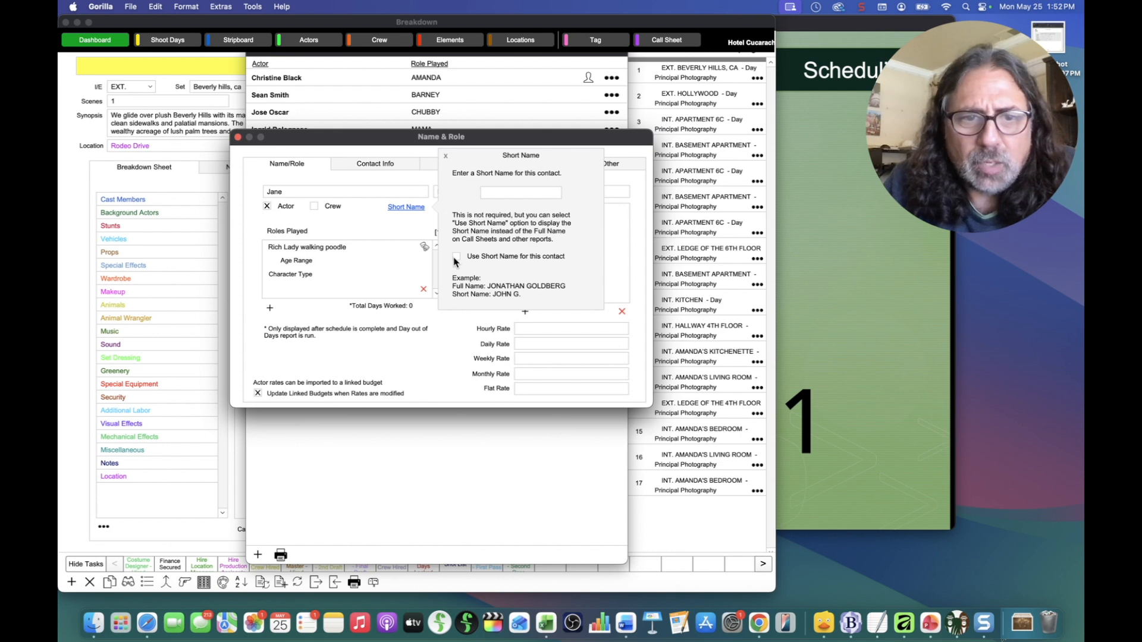
left_click(446, 156)
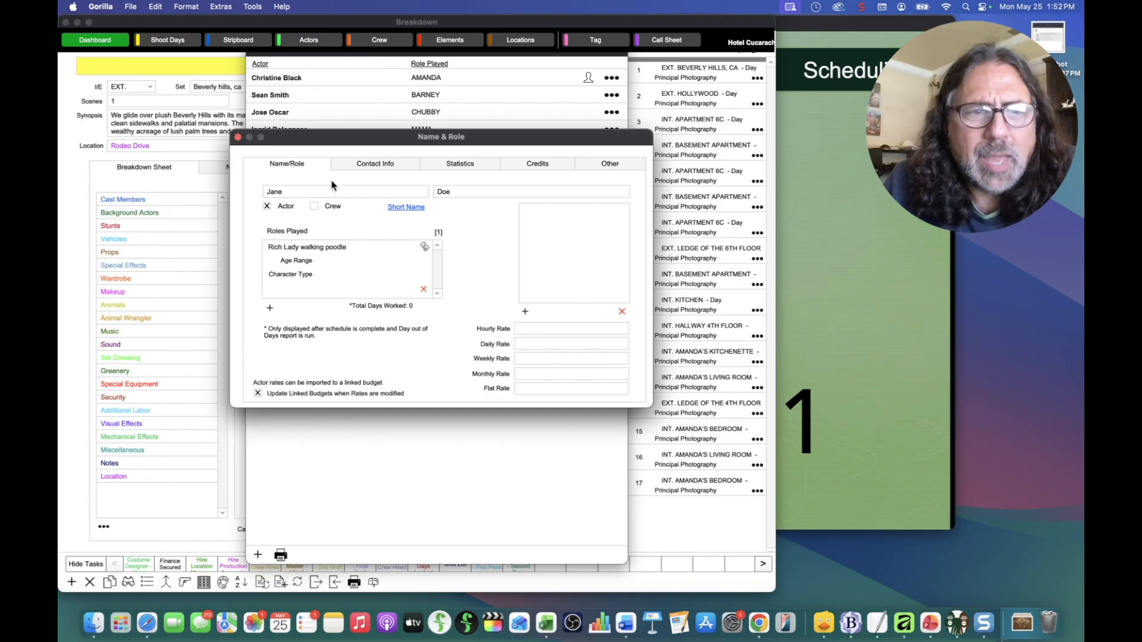
left_click(238, 137)
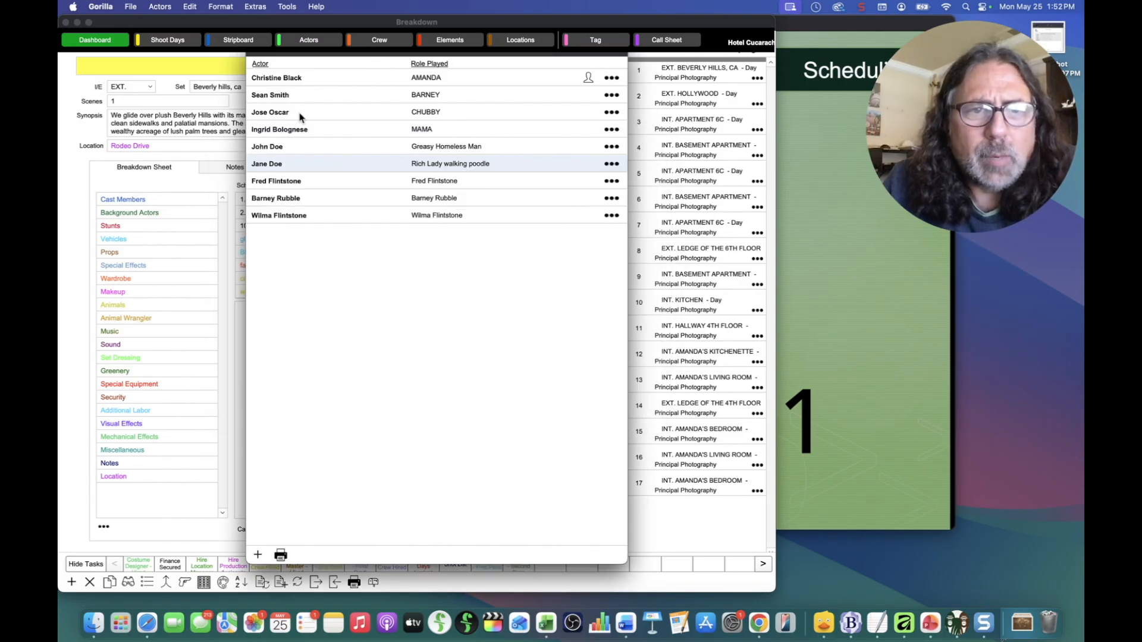
left_click(255, 53)
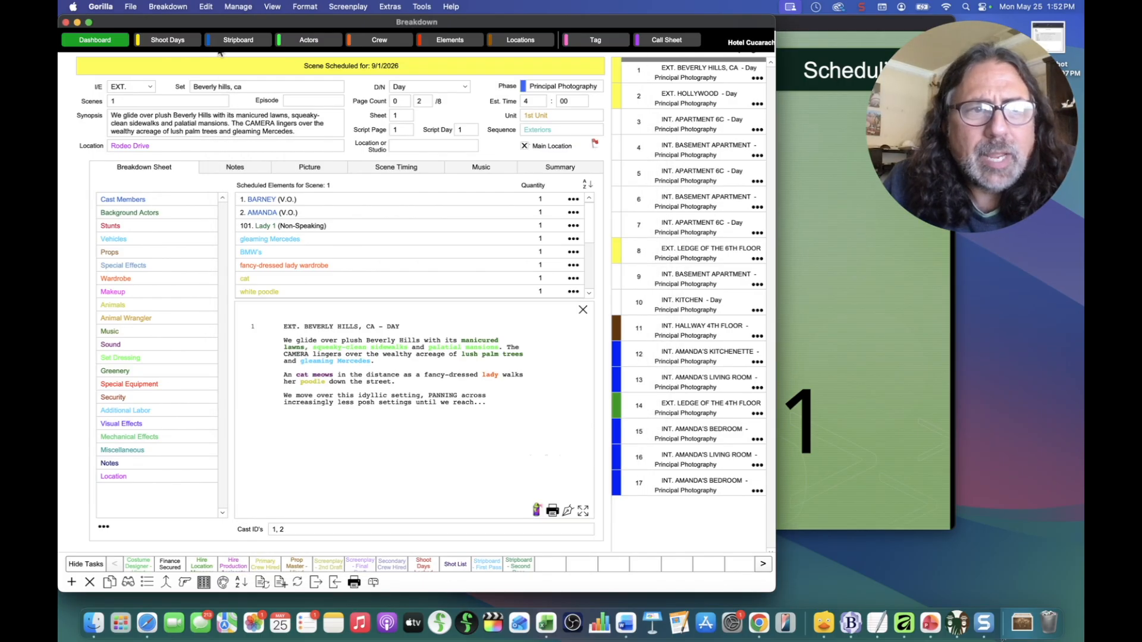
Step: Open the Shoot Days calendar to change Lady 1's scene 1 designation
left_click(185, 41)
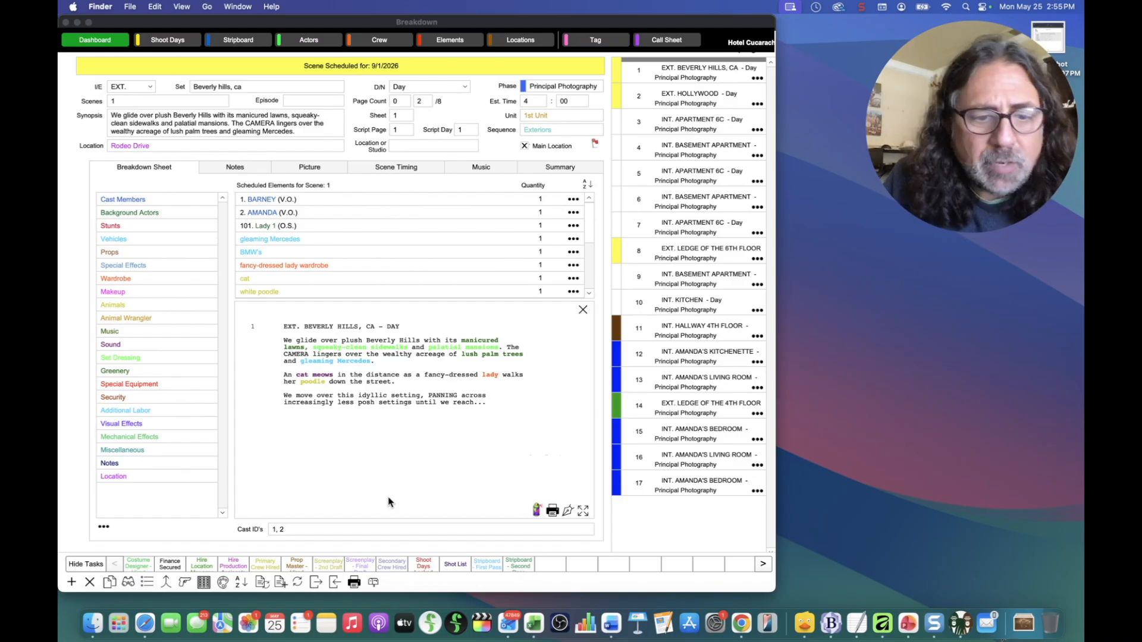
left_click(355, 583)
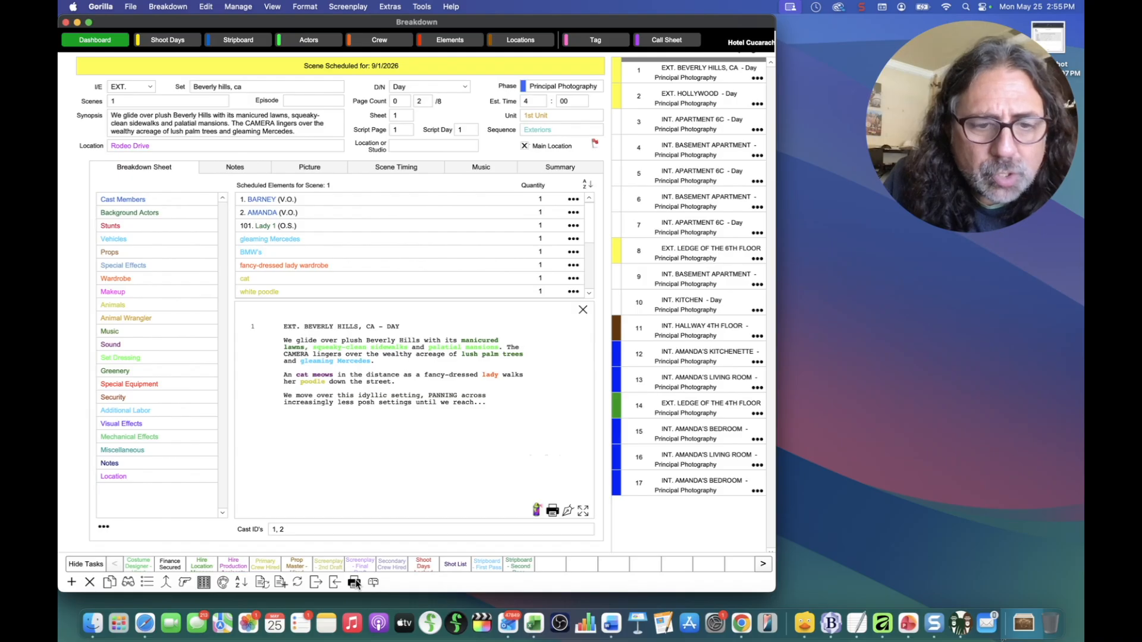
left_click(355, 583)
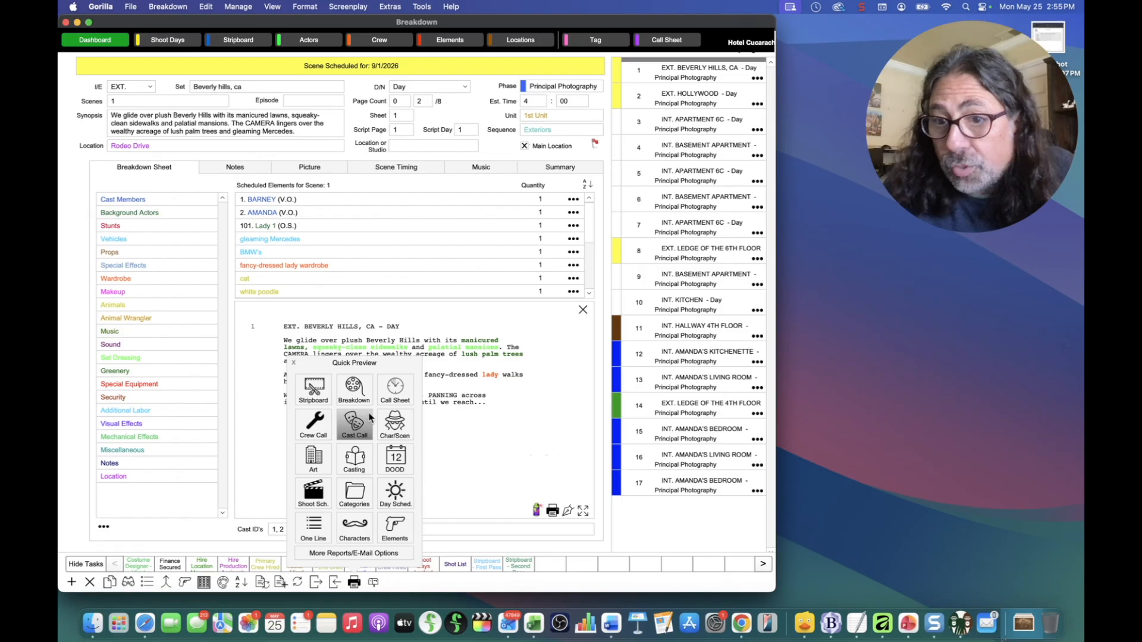
left_click(369, 418)
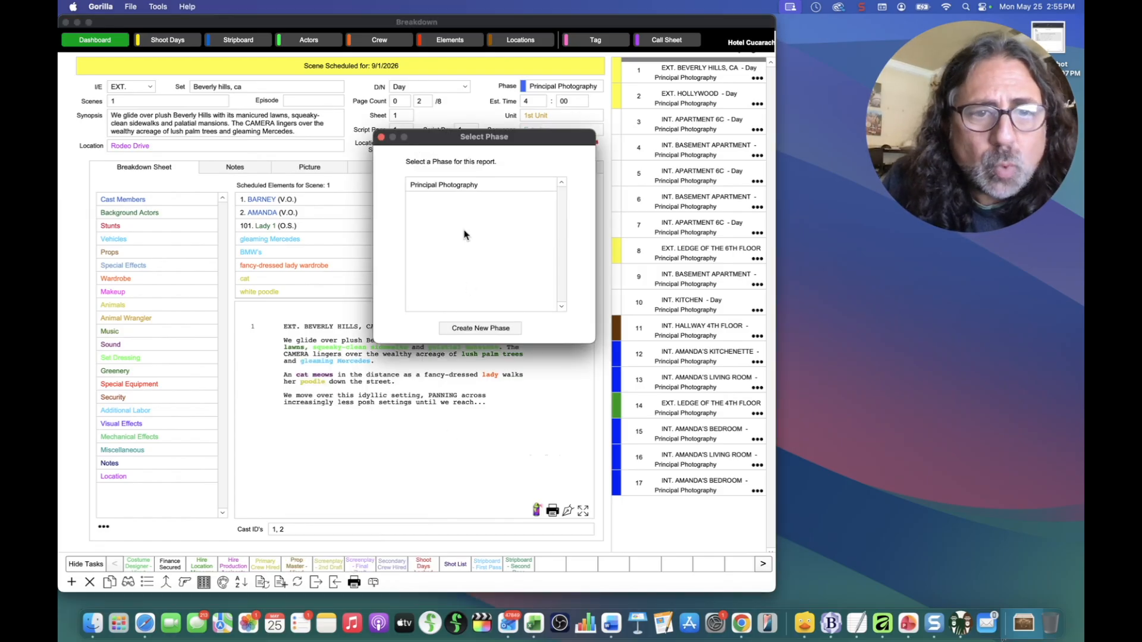
double_click(454, 186)
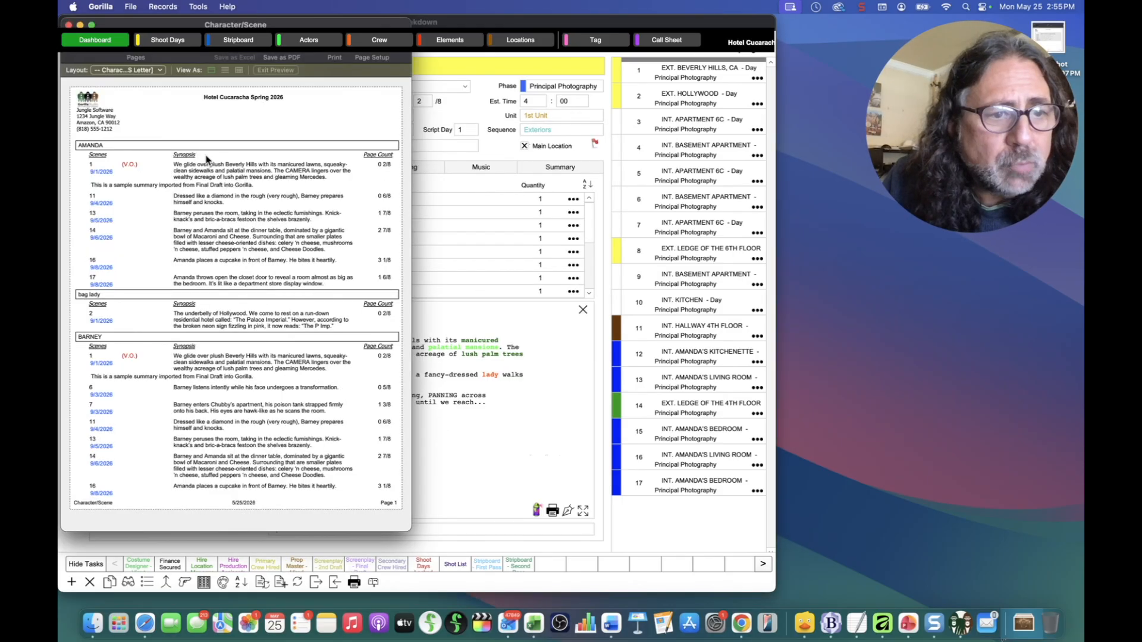
left_click(91, 44)
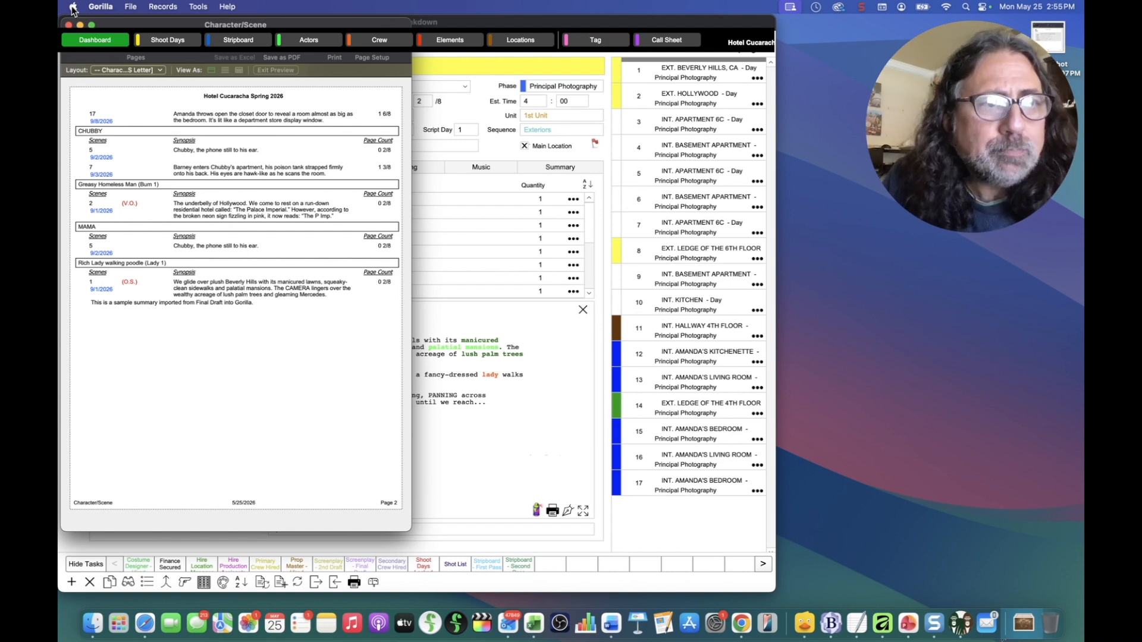
left_click(69, 24)
left_click(355, 584)
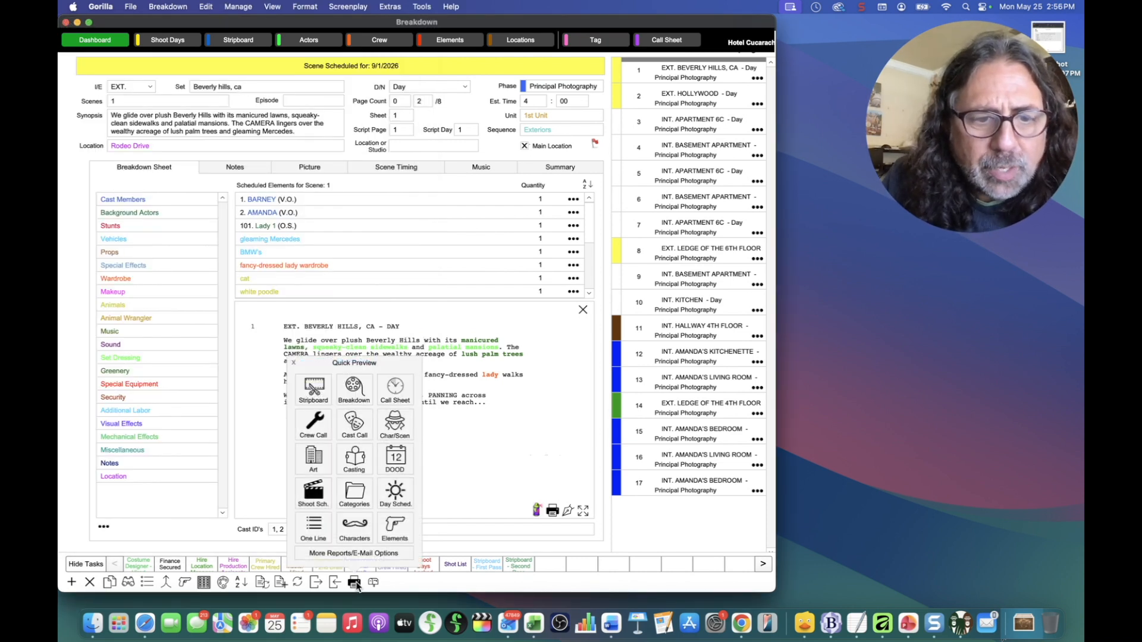
Step: Preview the Default Board shooting schedule for shoot day 9/1/2026, view page 2, then close it
left_click(313, 494)
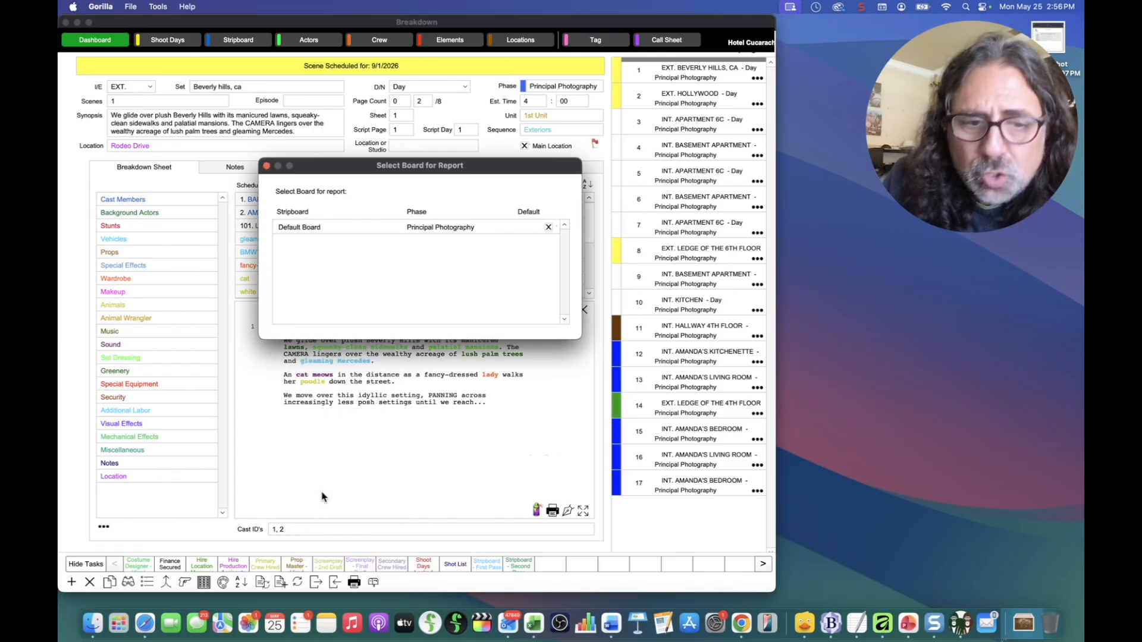
double_click(315, 226)
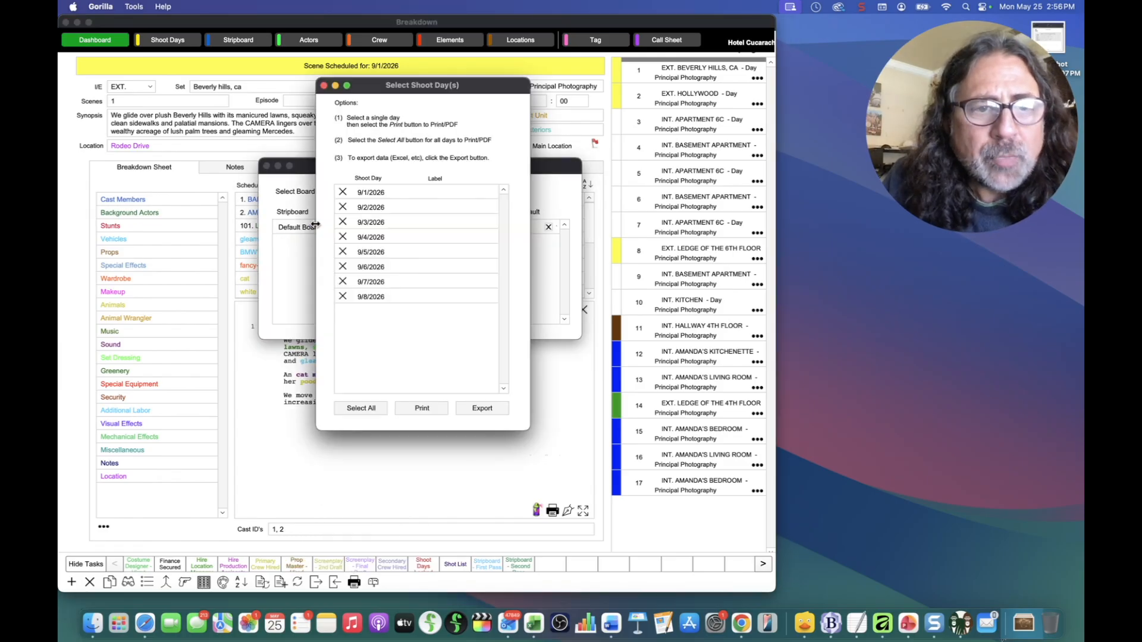
left_click(366, 192)
left_click(432, 409)
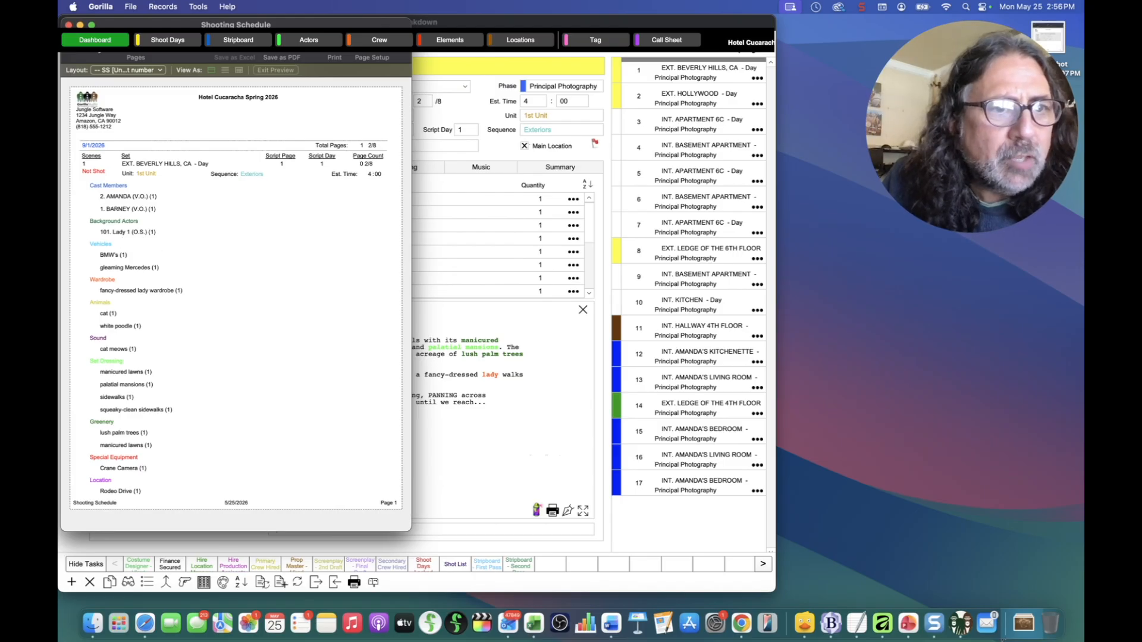
left_click(96, 42)
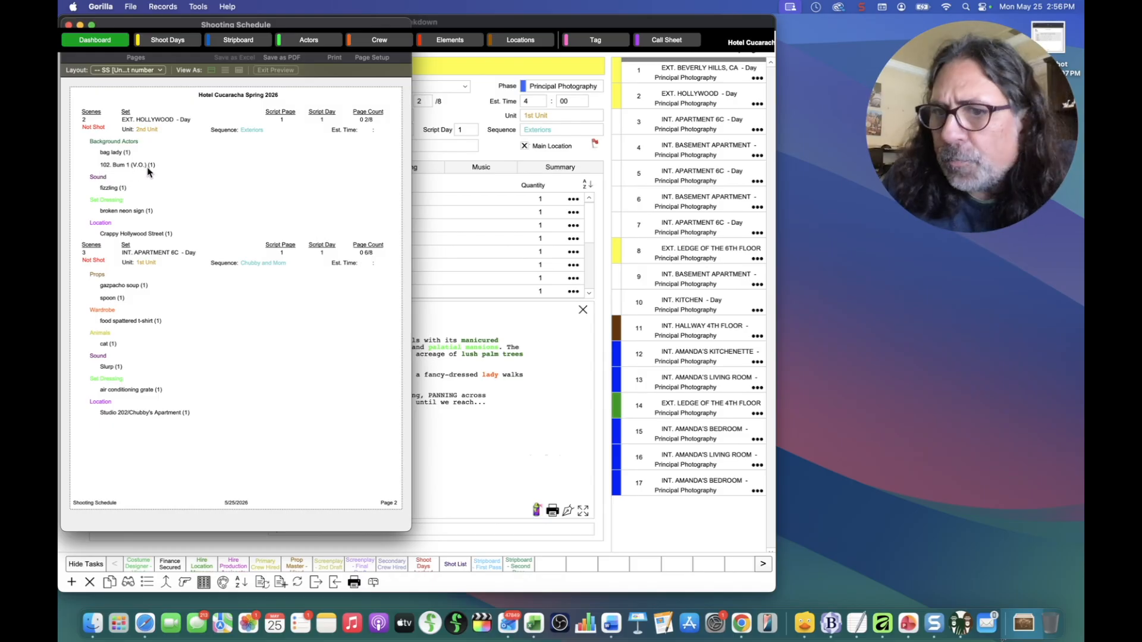
left_click(69, 25)
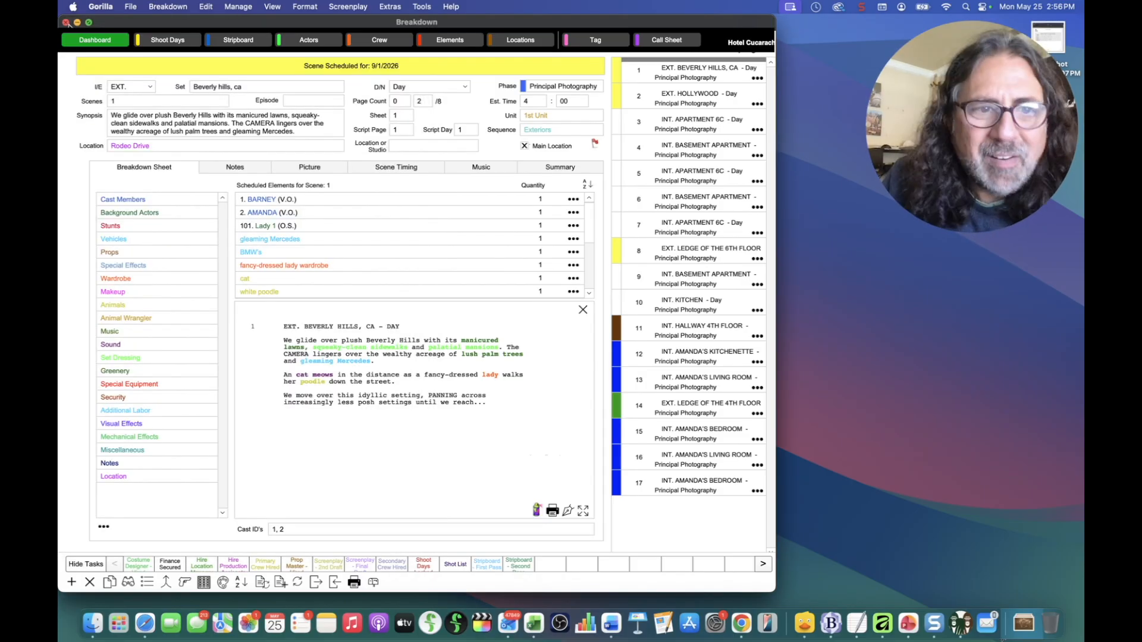
Step: Preview the Principal Photography breakdown sheets, close and reopen the preview, then bring up the Project Manager
left_click(354, 582)
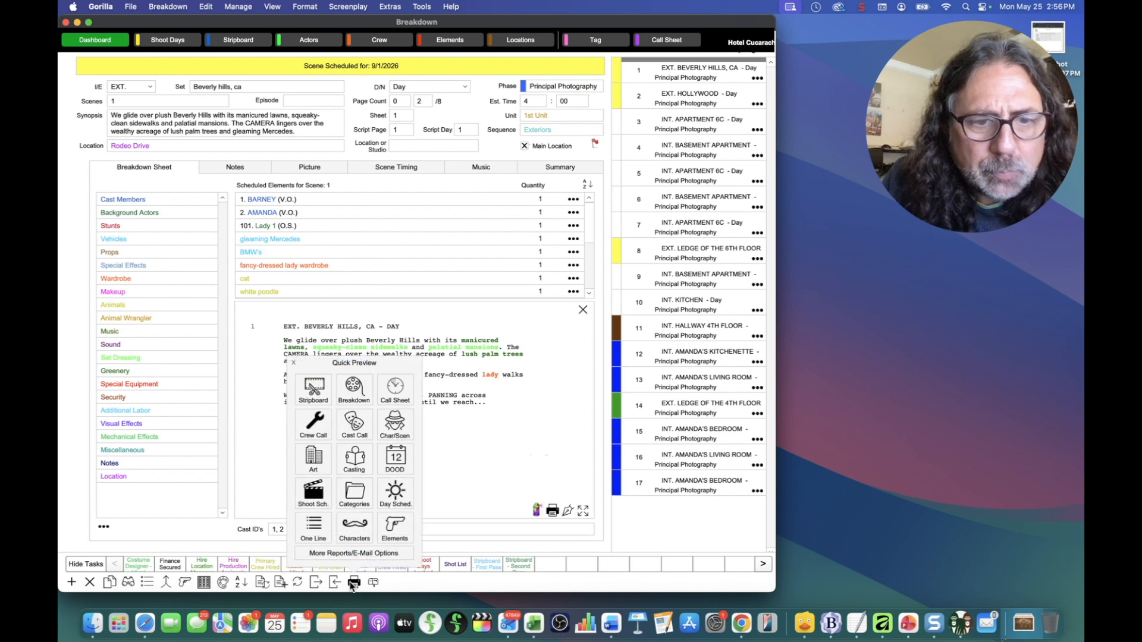
left_click(356, 393)
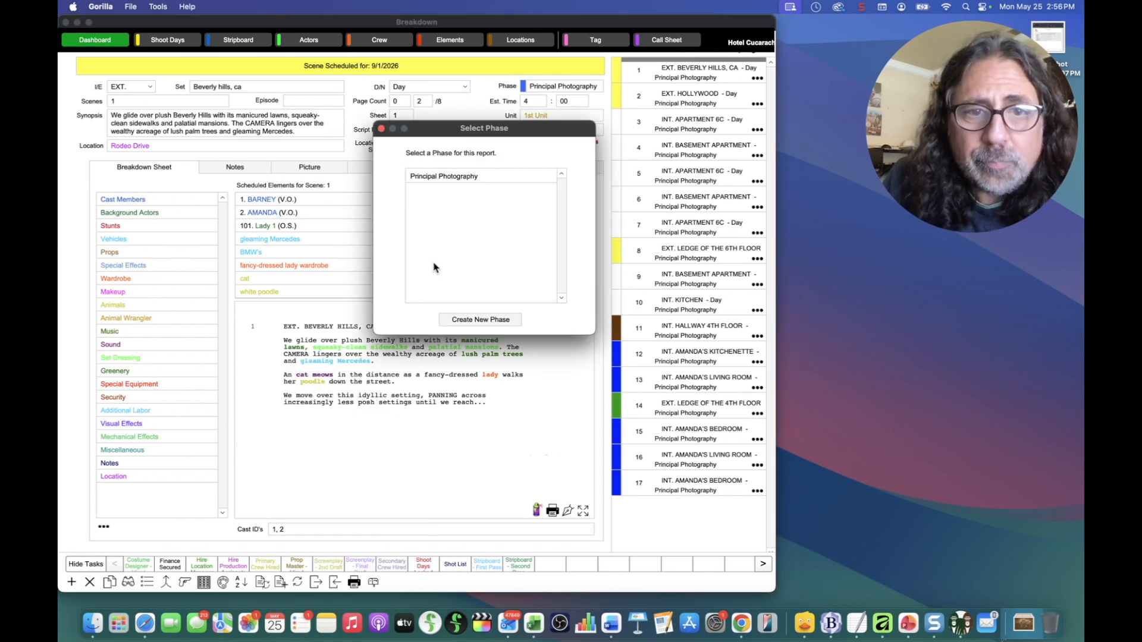
double_click(447, 177)
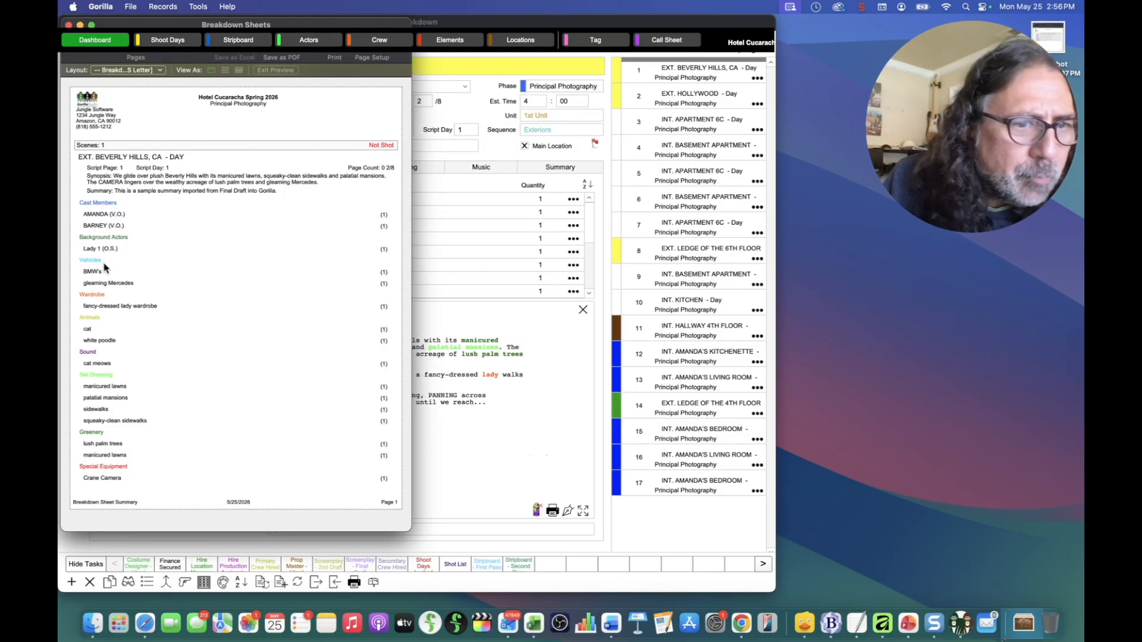
left_click(68, 23)
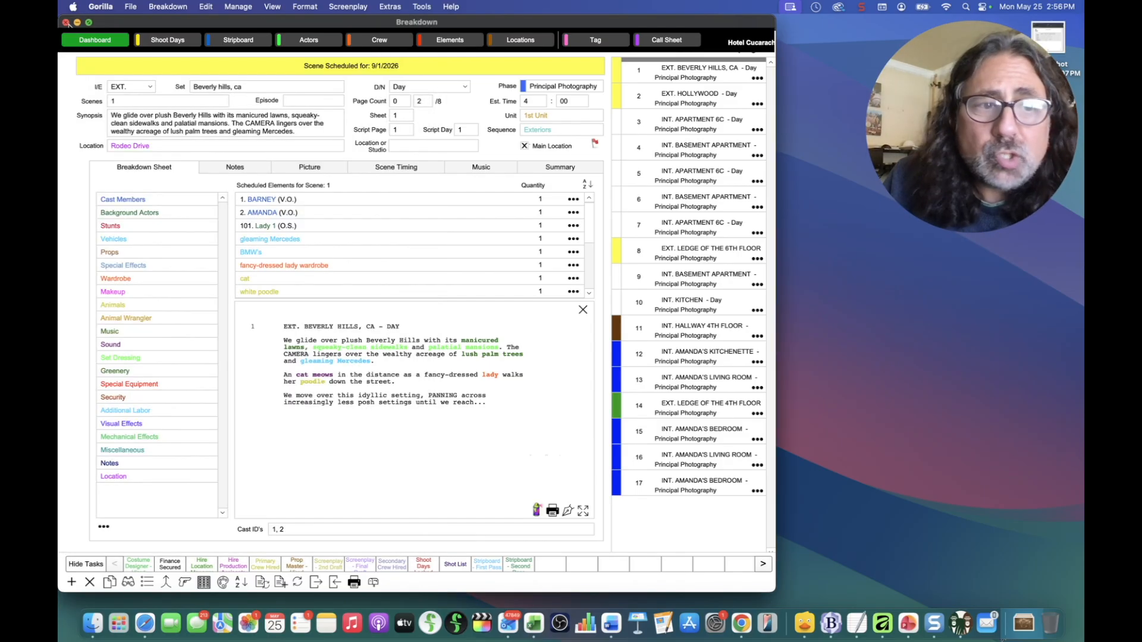
left_click(204, 583)
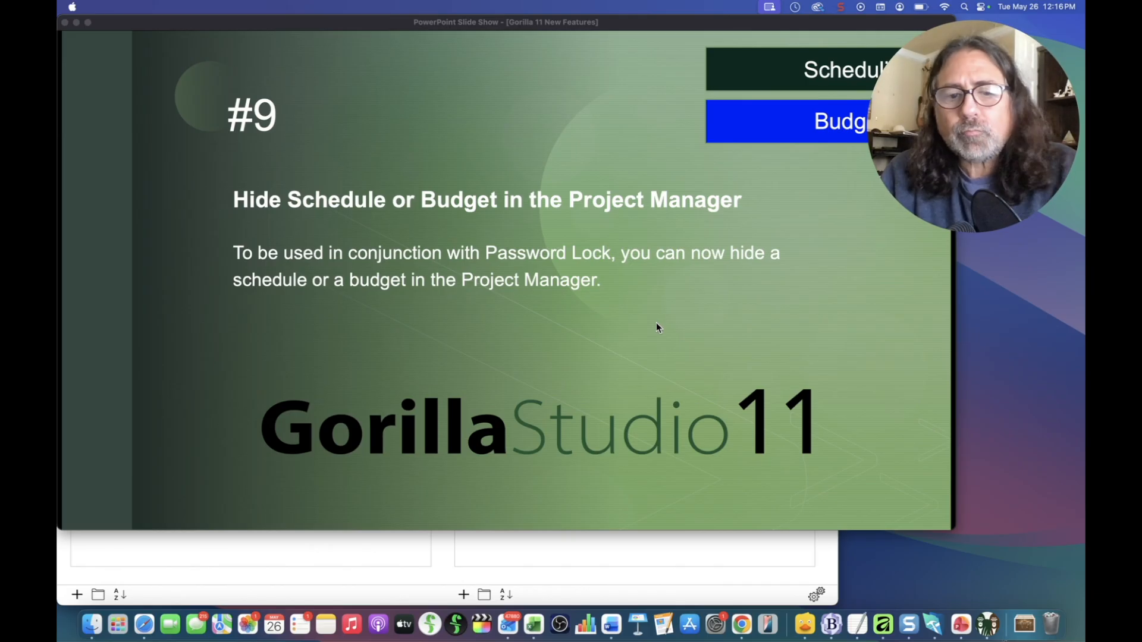
left_click(591, 541)
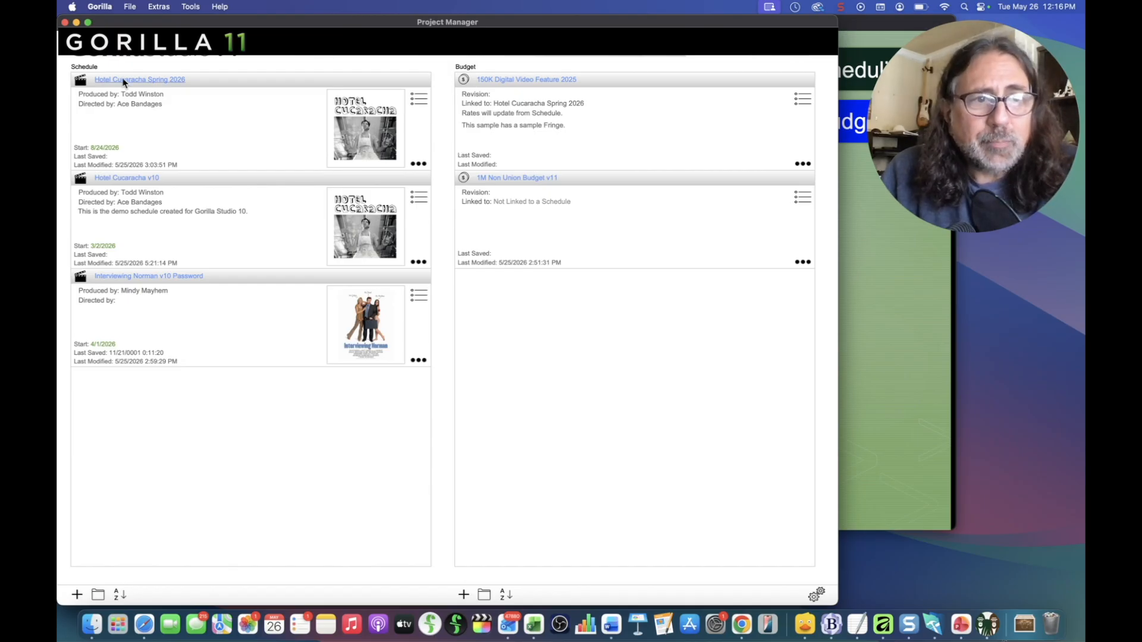
Step: Check Hide Schedule in Hotel Cucaracha Spring 2026's Info, then open Extras > Show/Hide Schedules
left_click(418, 163)
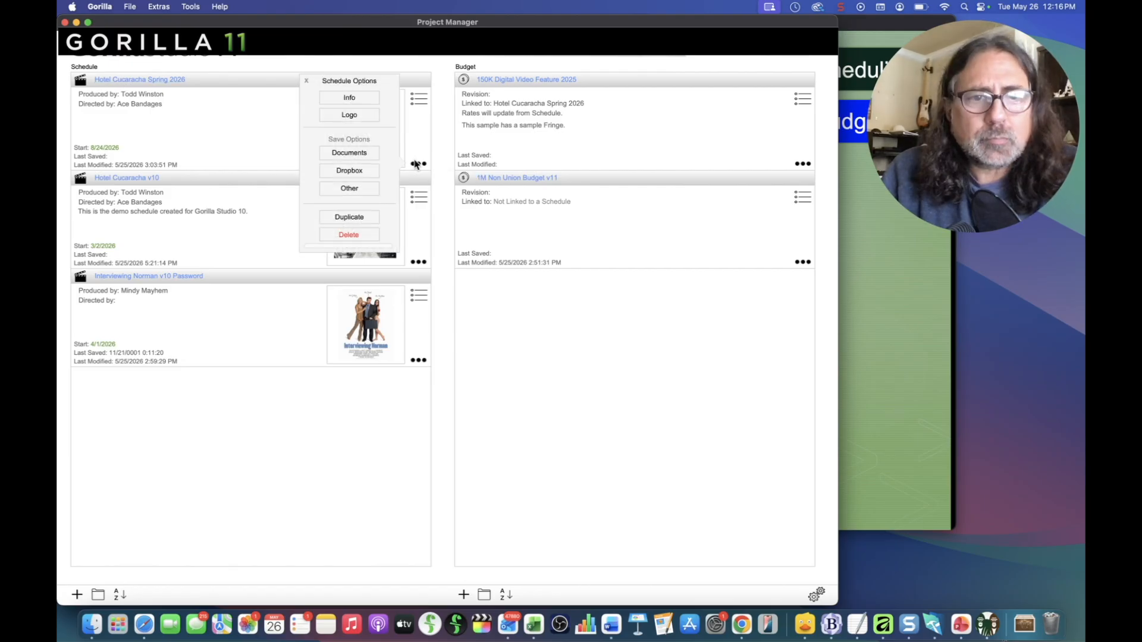
left_click(356, 99)
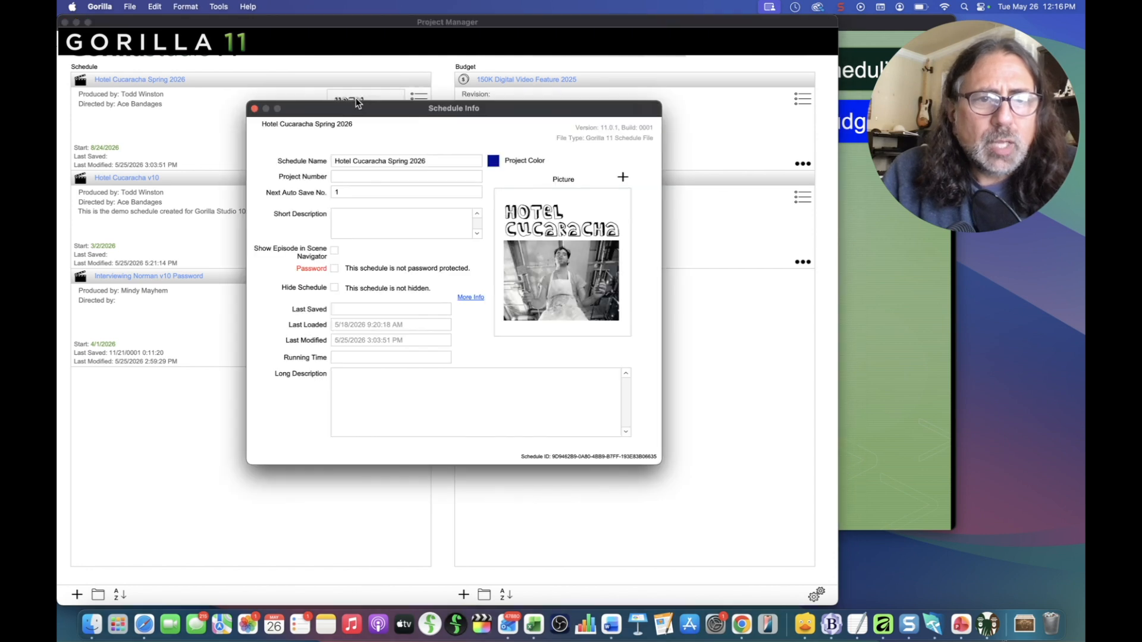
left_click(334, 290)
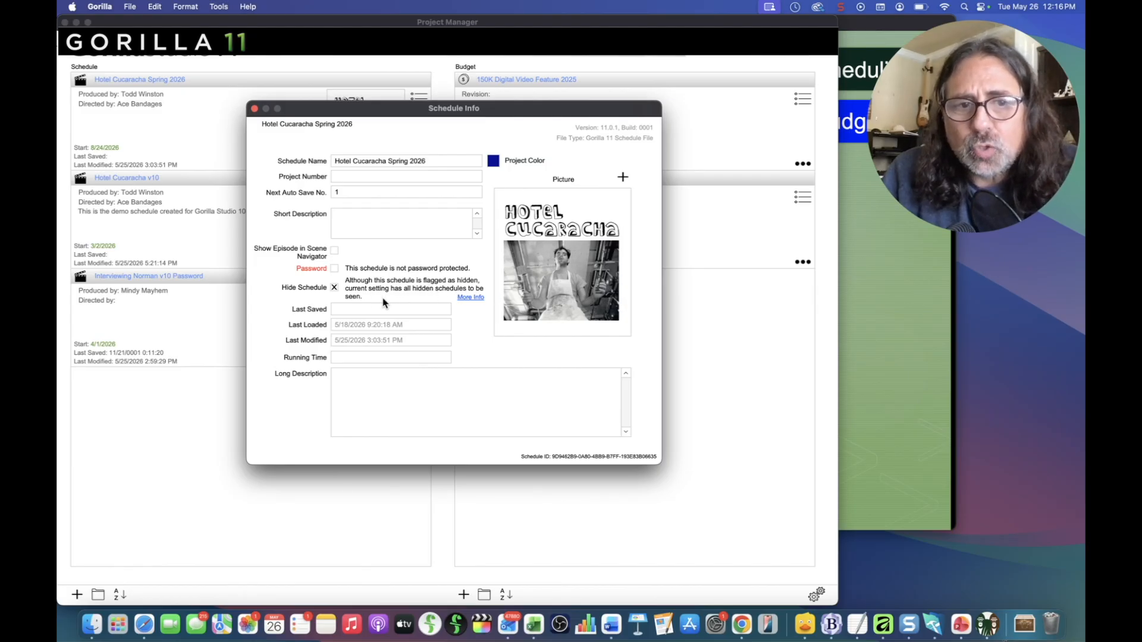
left_click(469, 298)
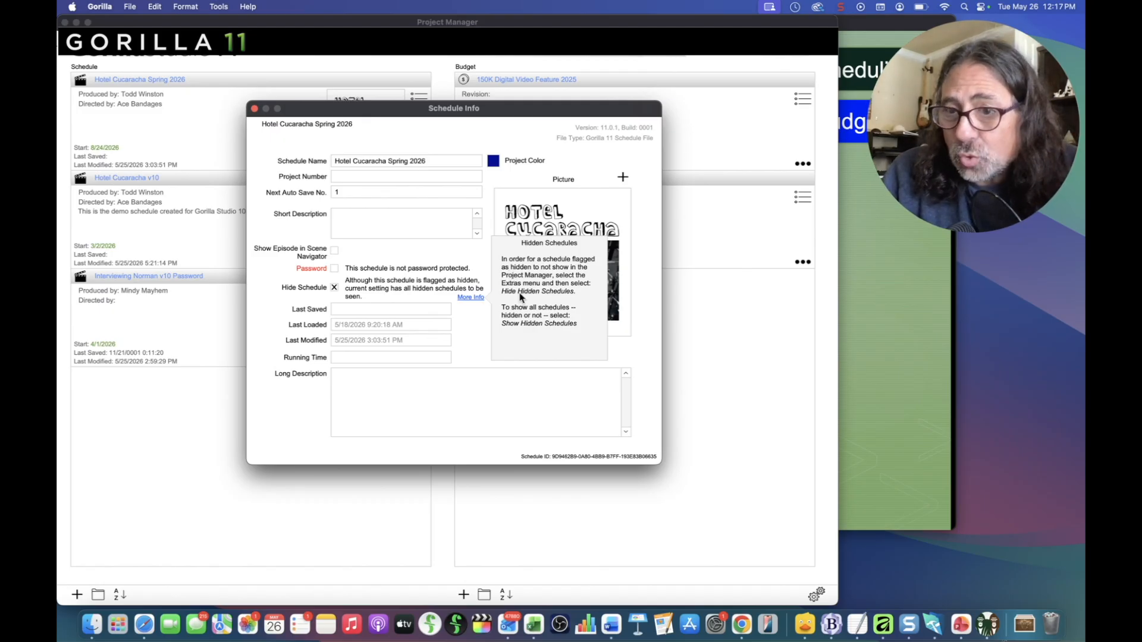
left_click(254, 109)
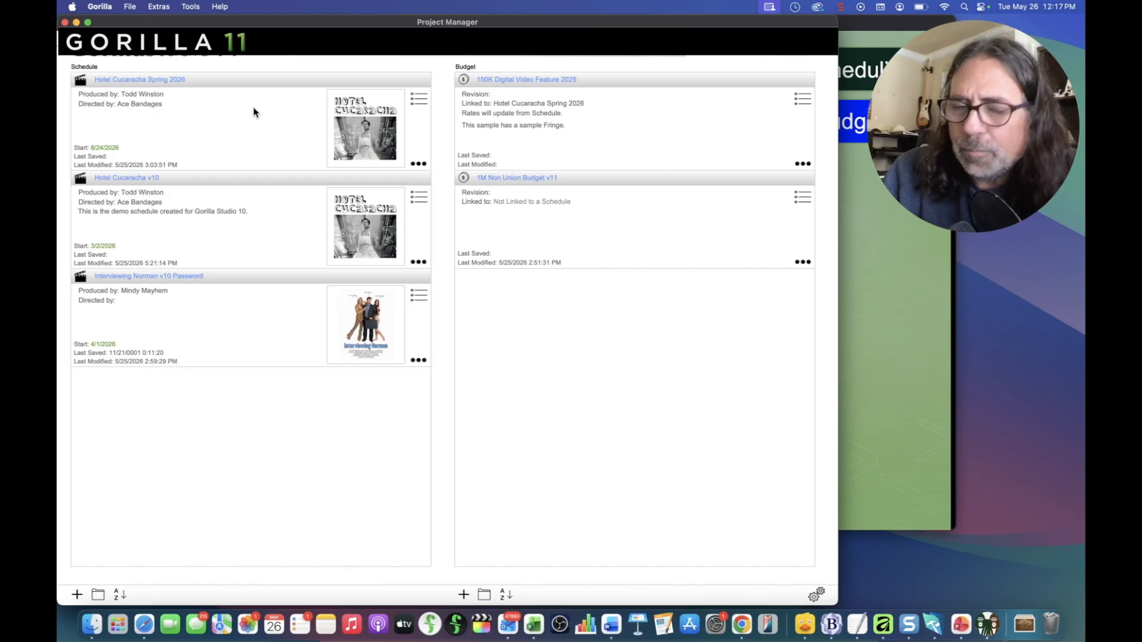
left_click(160, 6)
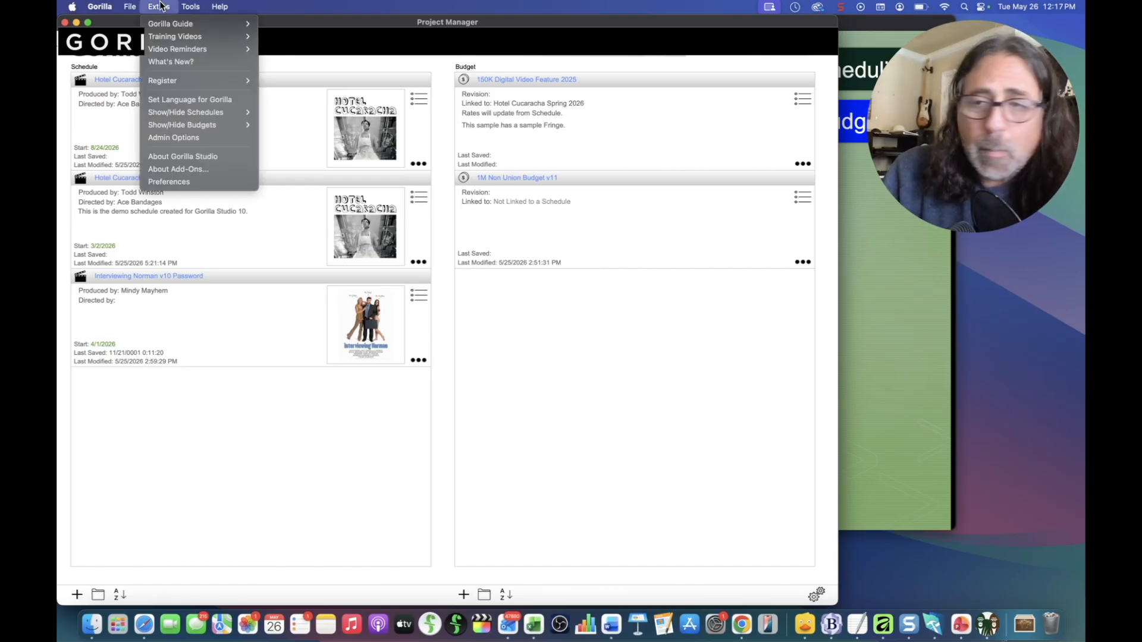
mouse_move(171, 116)
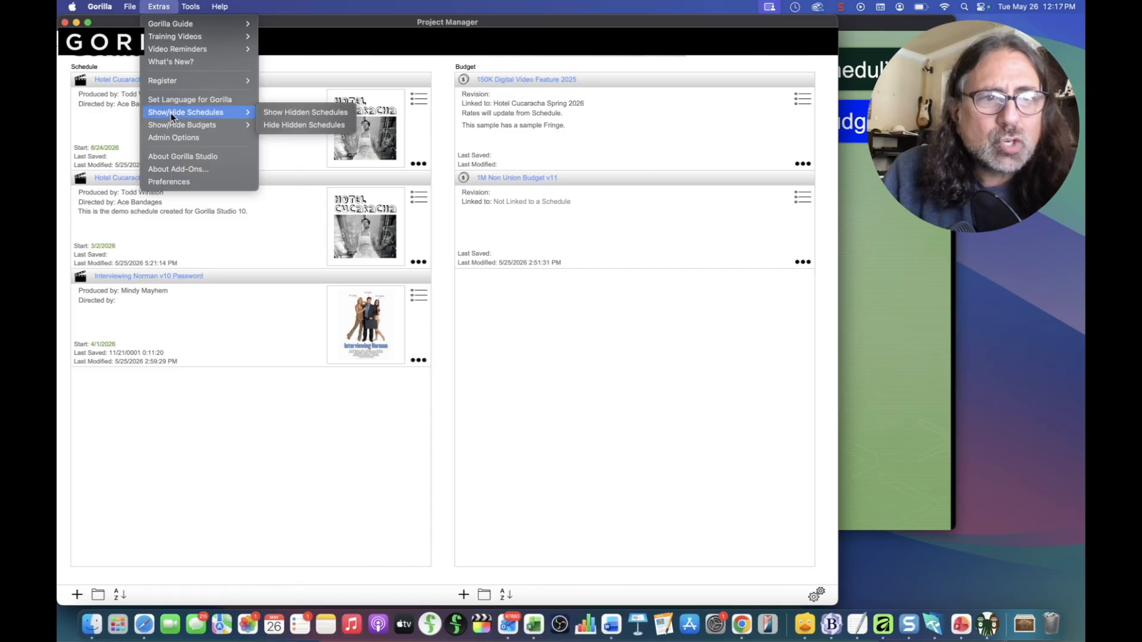
Step: Choose Hide Hidden Schedules, then open the 1M Non Union Budget v11 details
left_click(296, 130)
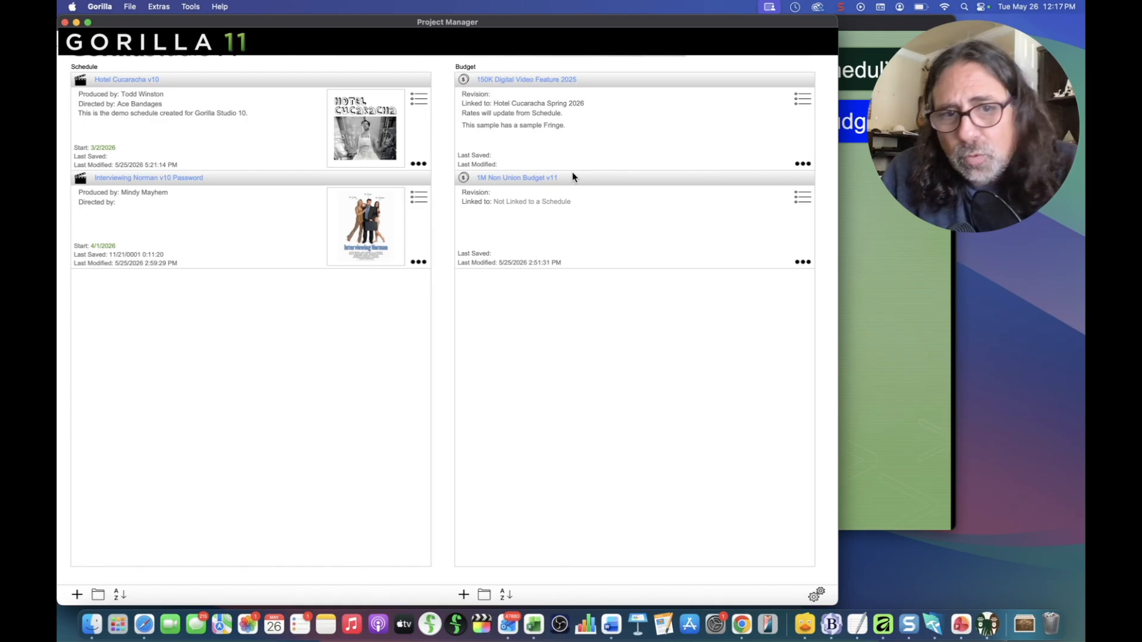
left_click(803, 262)
left_click(736, 225)
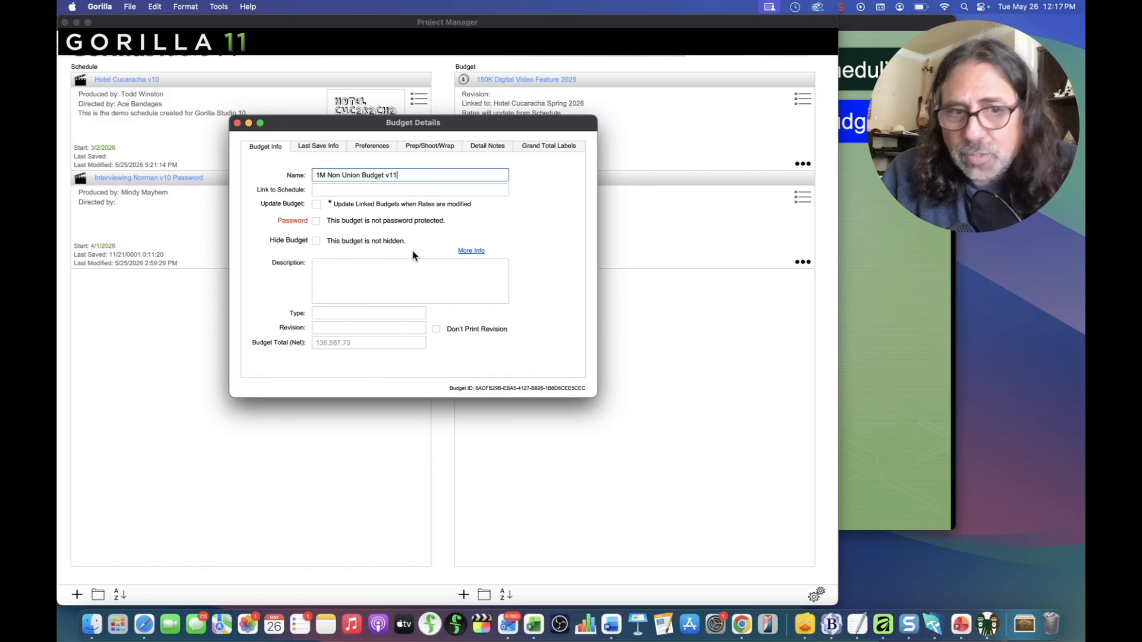
Step: Check Hide Budget for 1M Non Union Budget v11, read More Info, and close Budget Details
left_click(316, 241)
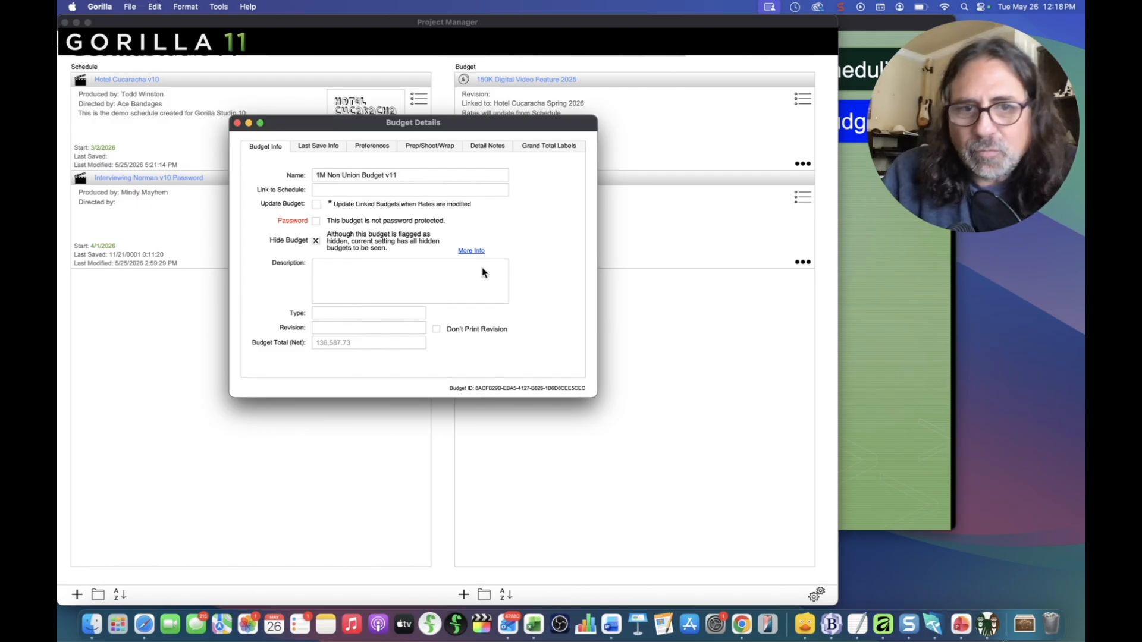
left_click(474, 251)
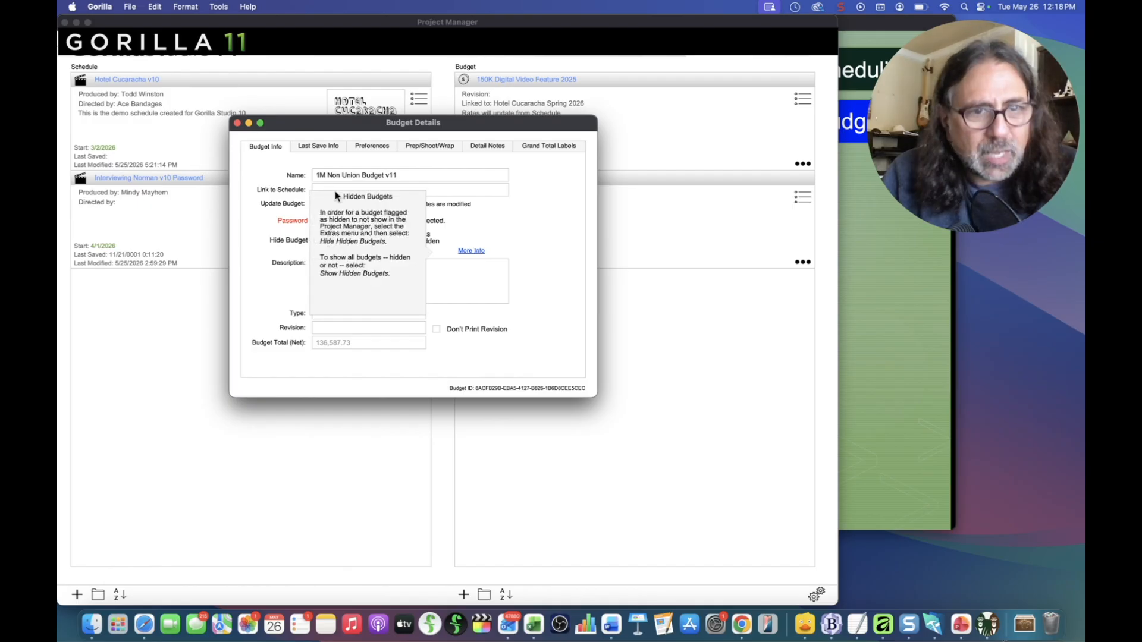
left_click(237, 123)
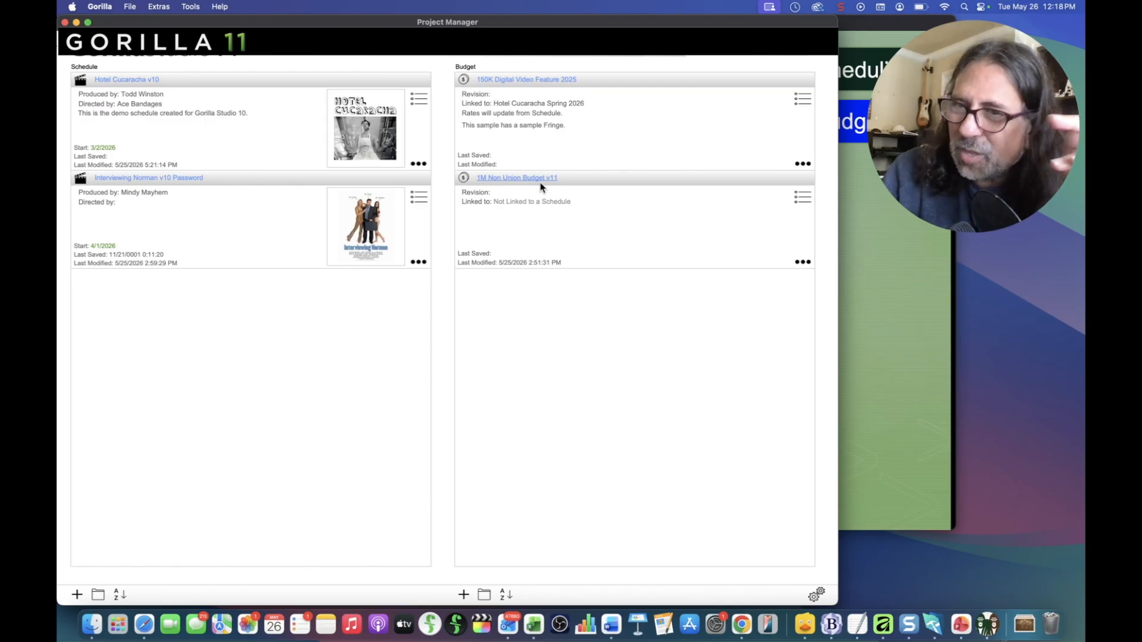
Step: Hide budgets flagged as hidden via Extras > Show/Hide Budgets
left_click(160, 6)
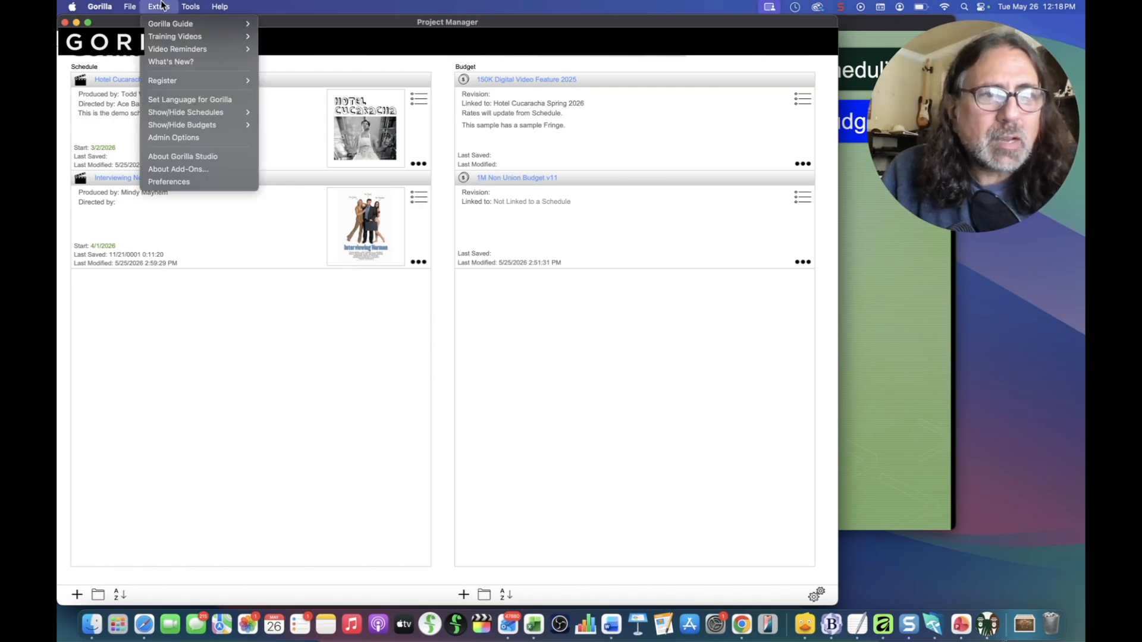
mouse_move(180, 128)
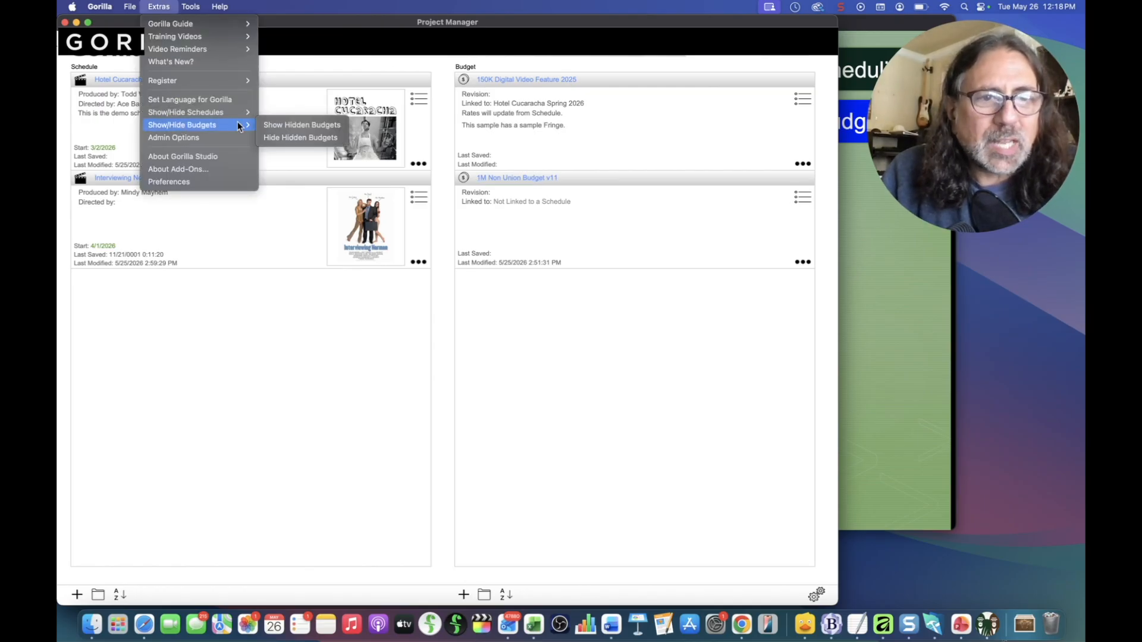
left_click(332, 139)
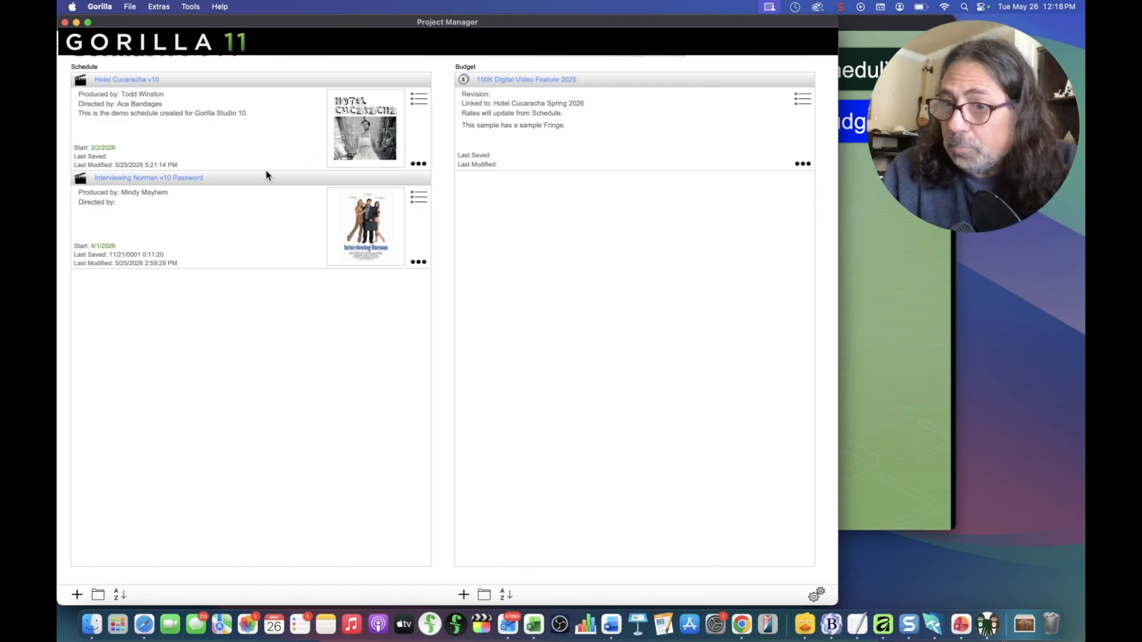
Step: Show the hidden schedules again via Extras > Show/Hide Schedules
left_click(165, 5)
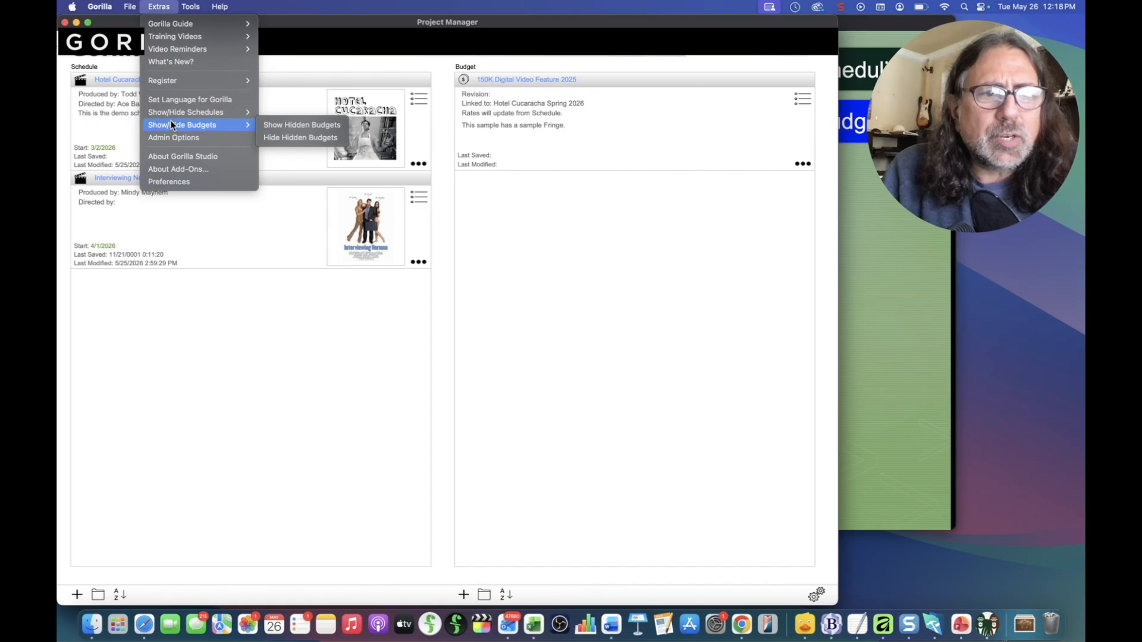
mouse_move(178, 113)
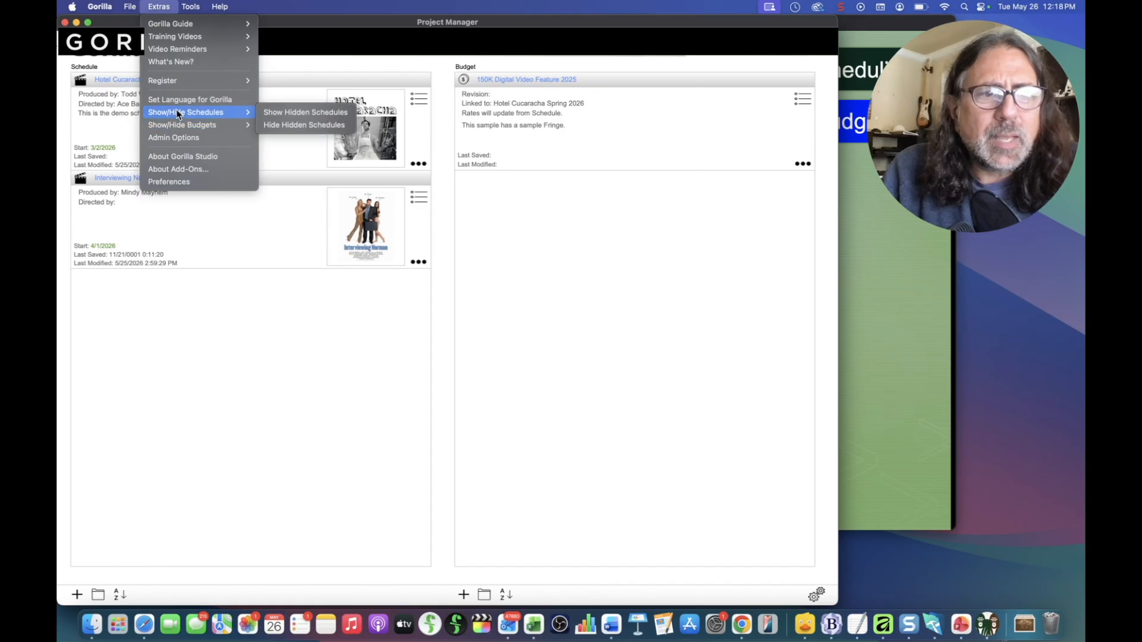
left_click(291, 117)
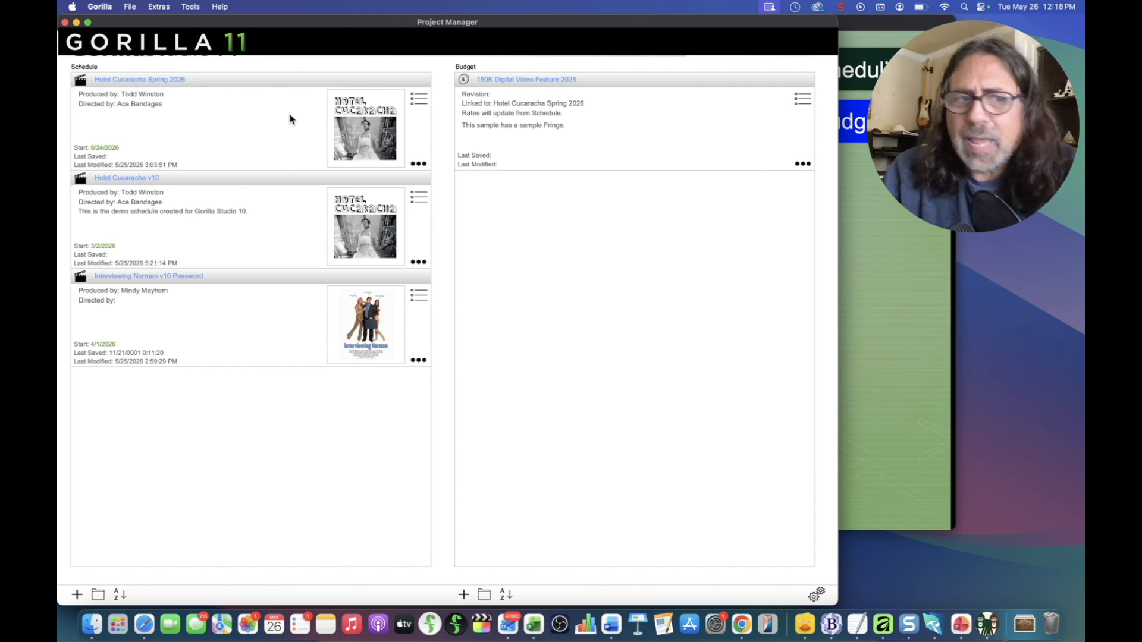
Step: Show the hidden budgets via Extras > Show/Hide Budgets > Show Hidden Budgets
left_click(137, 82)
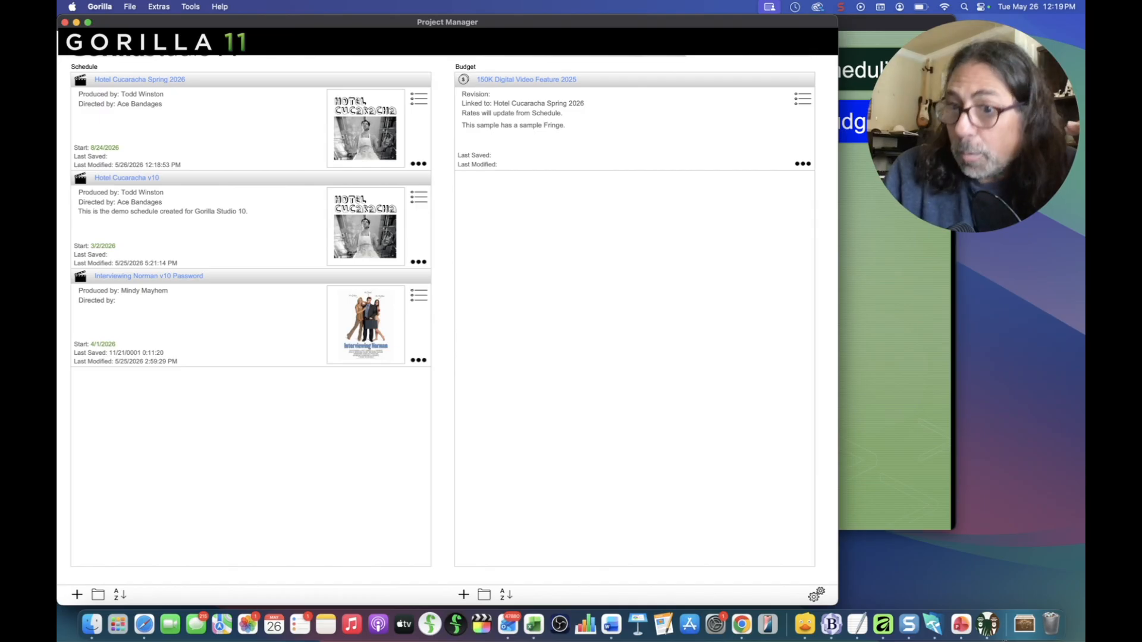
left_click(171, 6)
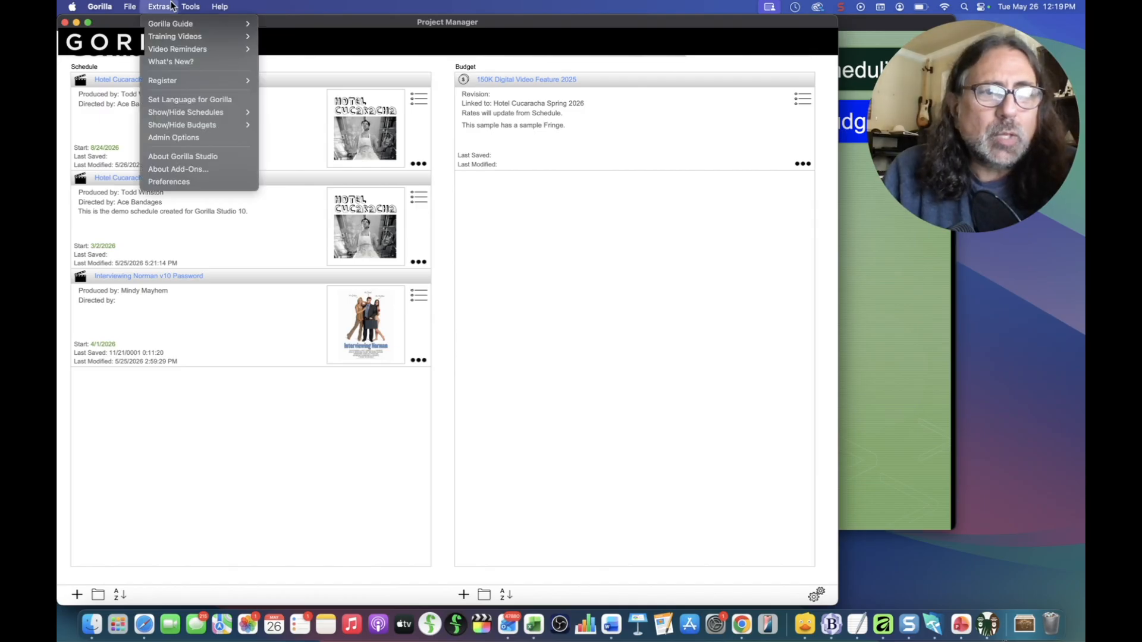
mouse_move(165, 125)
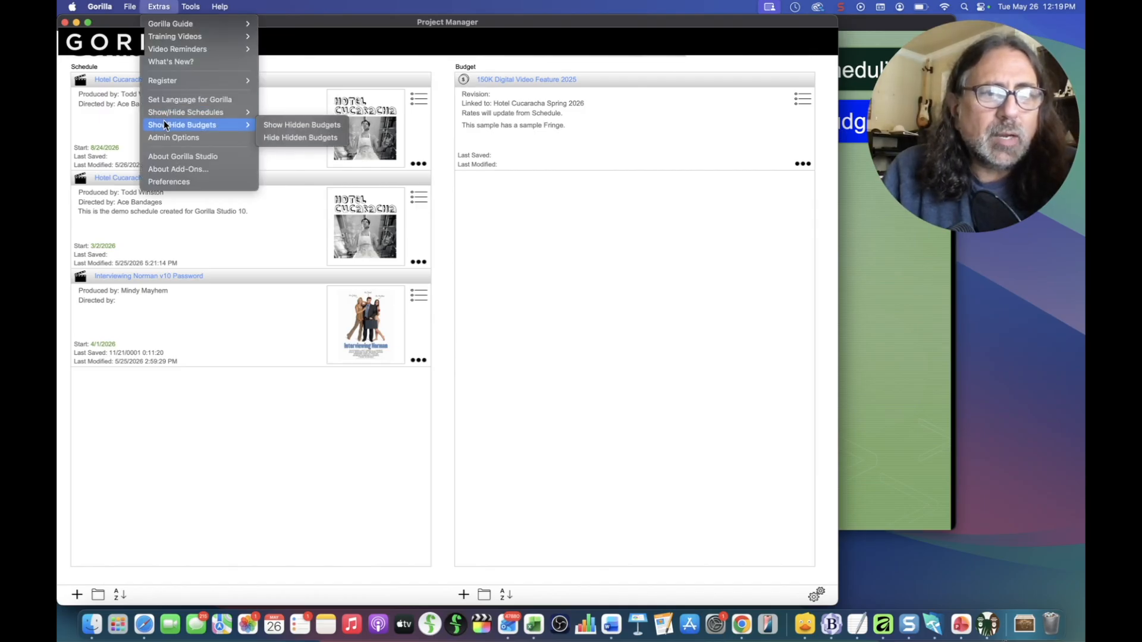
left_click(316, 124)
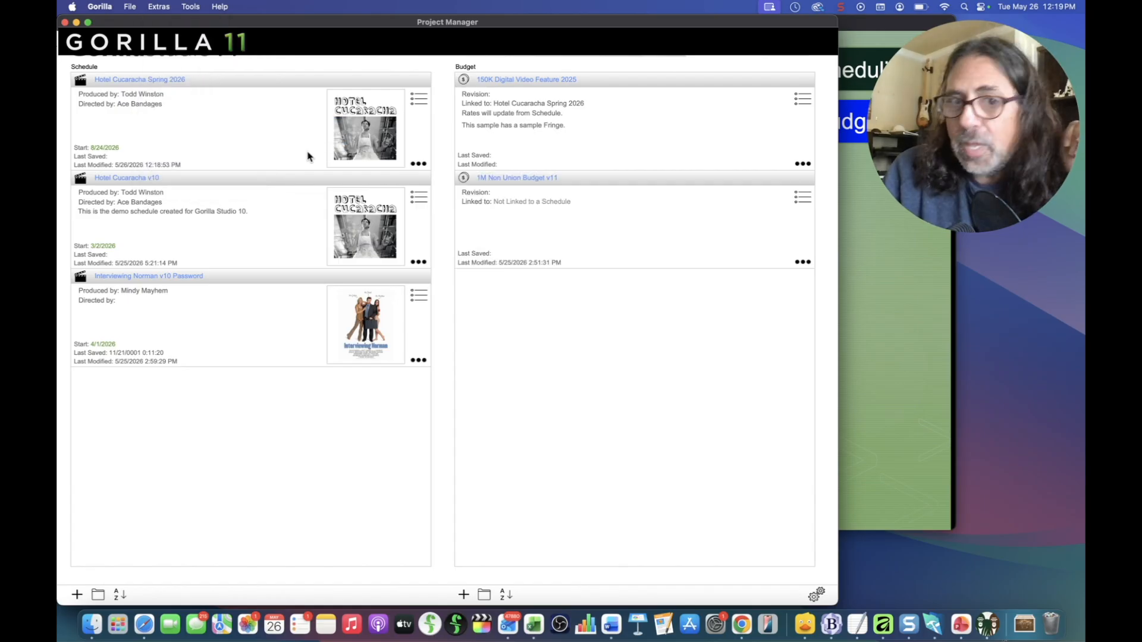
Step: Uncheck Hide Schedule in the Info dialog of Hotel Cucaracha Spring 2026
left_click(412, 164)
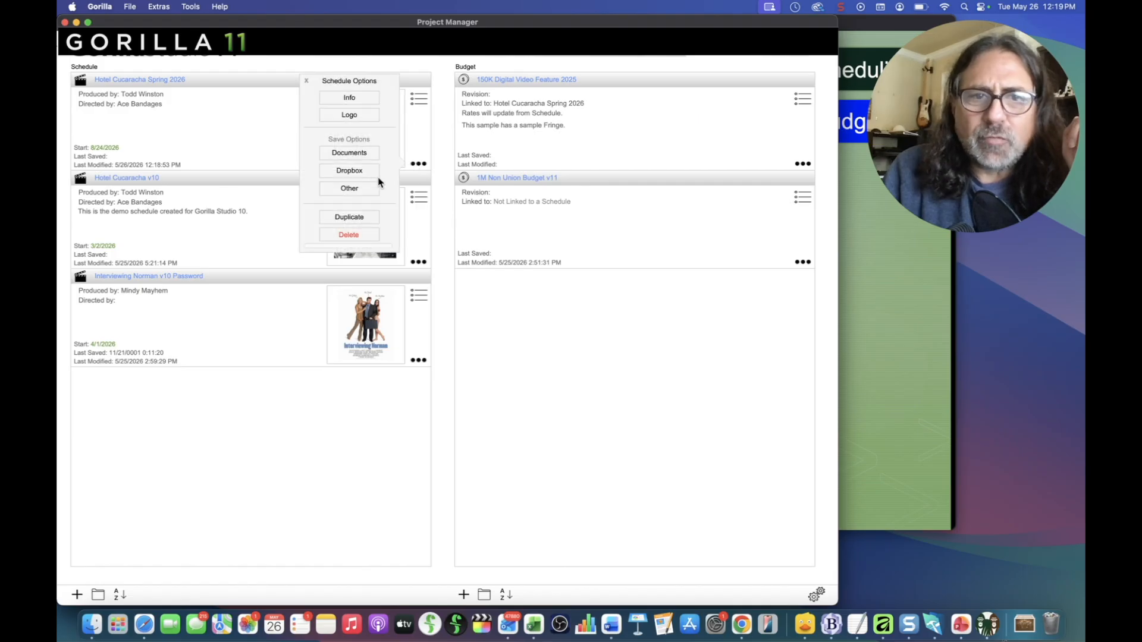
left_click(348, 99)
left_click(333, 288)
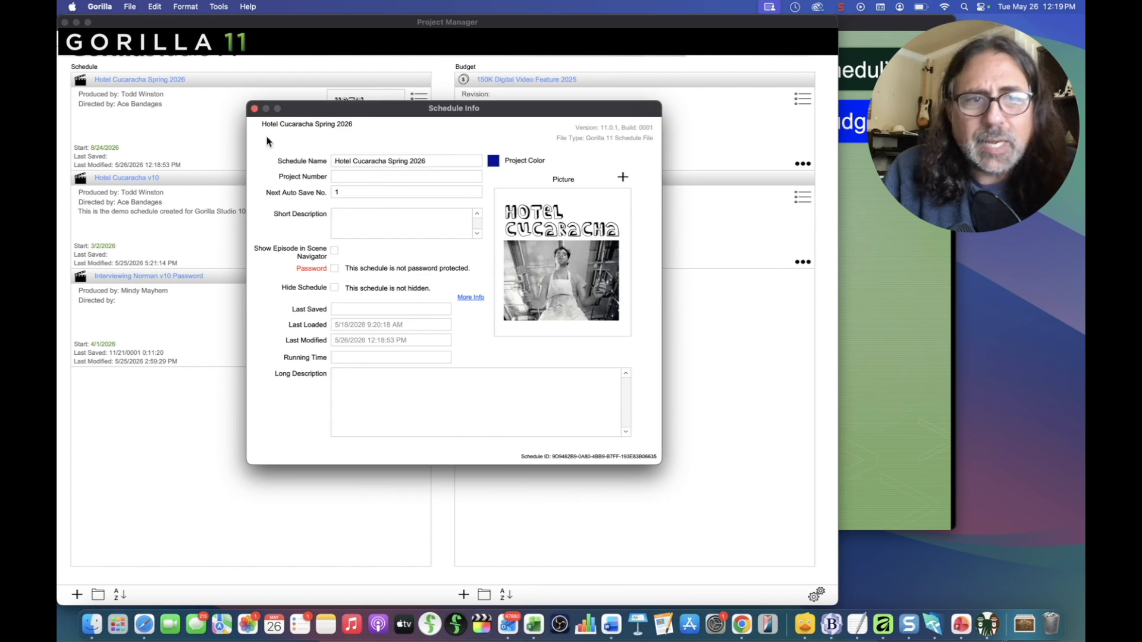
left_click(254, 109)
left_click(801, 261)
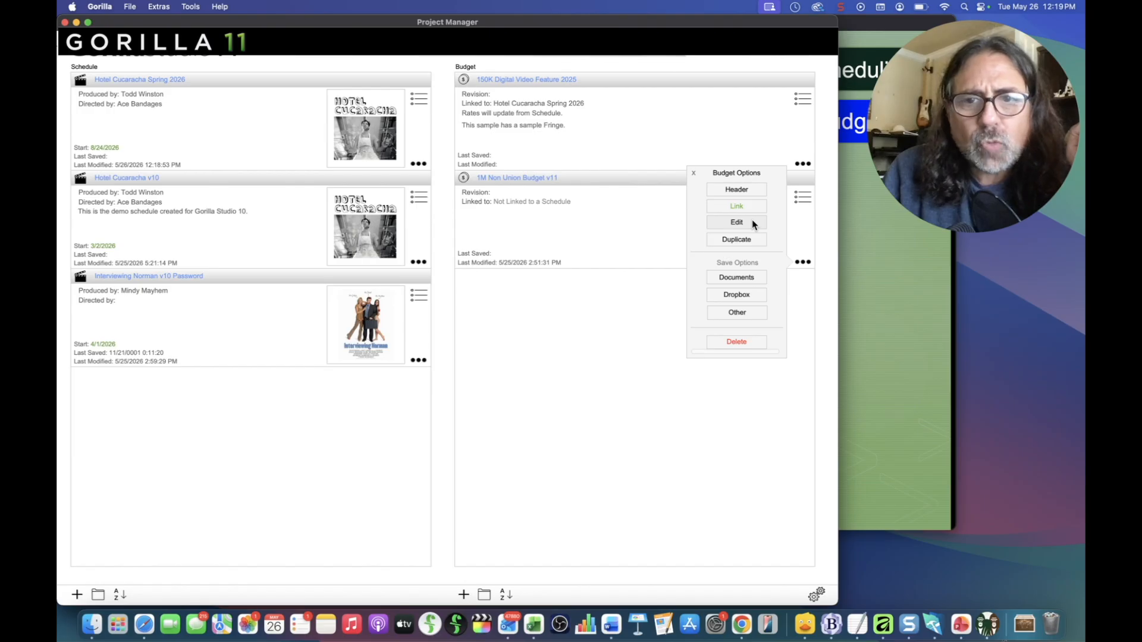
Step: Open 1M Non Union Budget v11's Budget Details to check Hide Budget, then close them
left_click(753, 223)
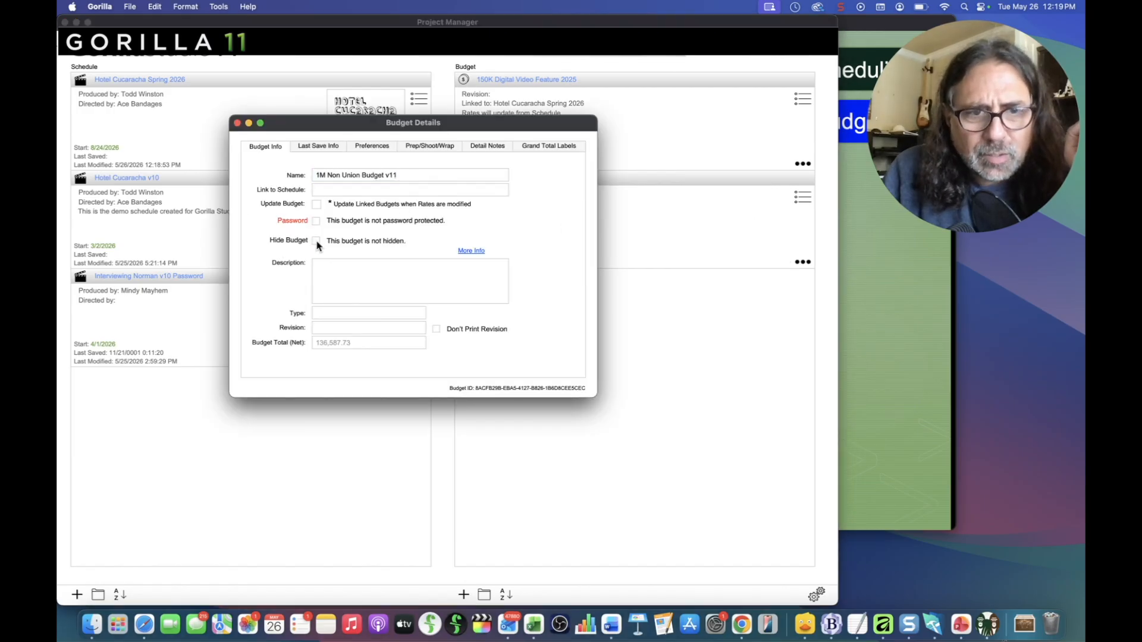
left_click(237, 123)
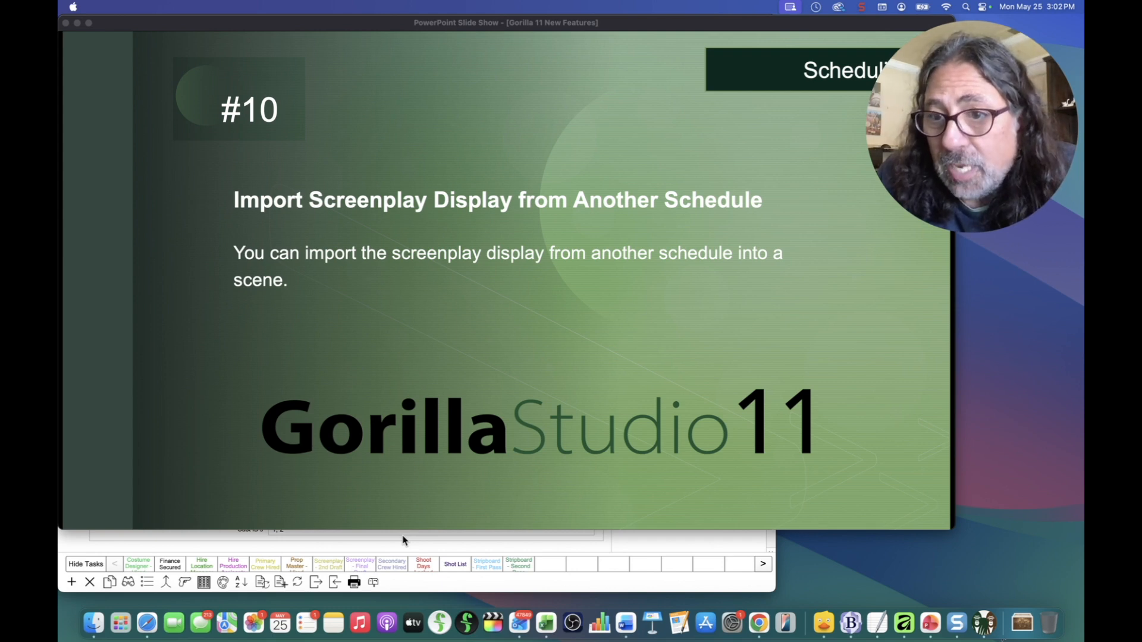
Step: Bring the Gorilla Breakdown window in front of the slide show and return to the Project Manager
left_click(458, 549)
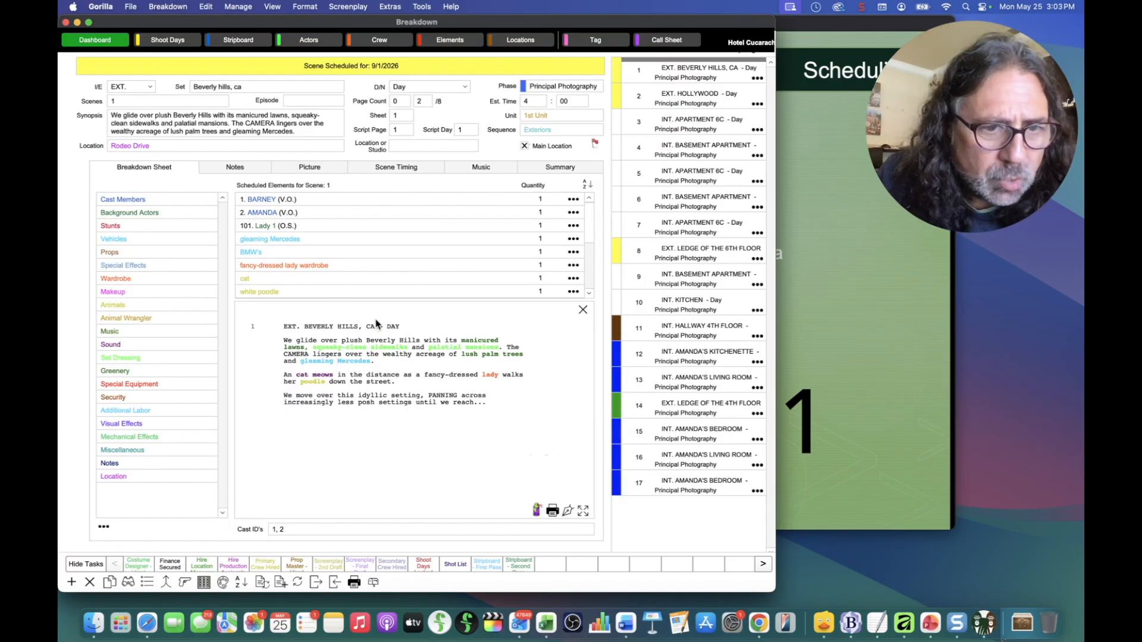
left_click(595, 42)
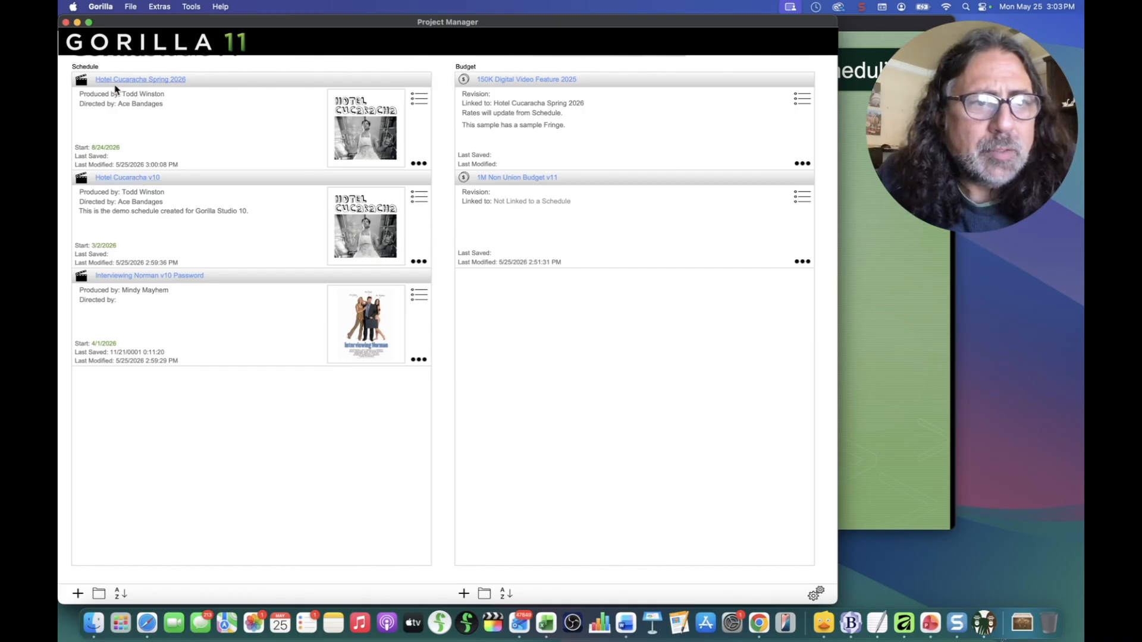
Step: Open the Hotel Cucaracha v10 schedule from the Project Manager
left_click(141, 178)
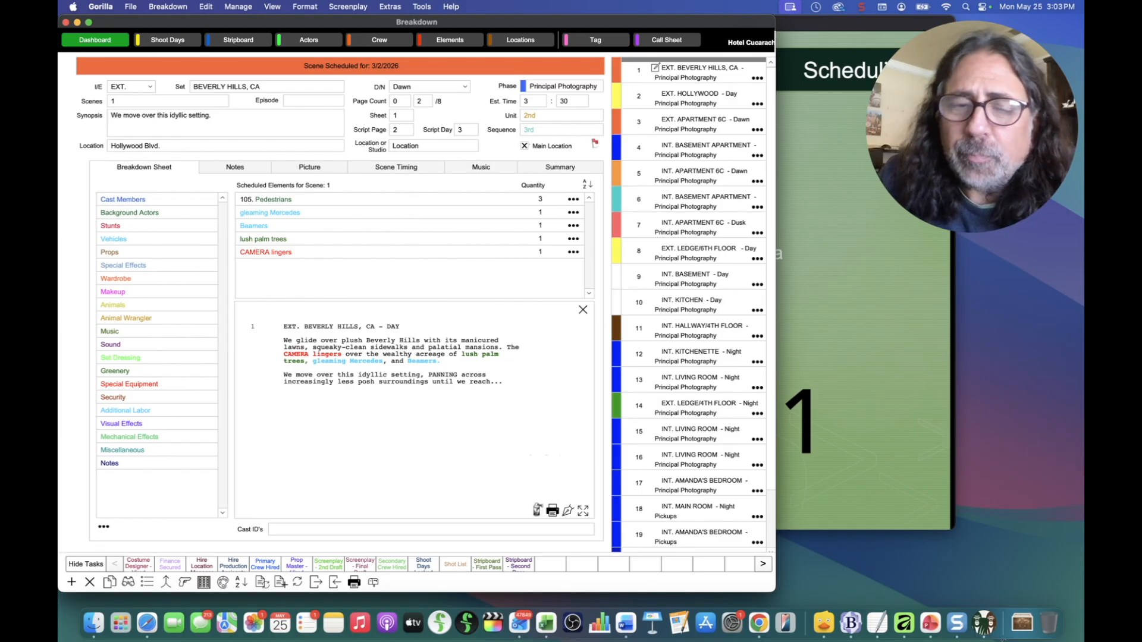
Step: Close the Hotel Cucaracha v10 breakdown and return to the Hotel Cucaracha Spring 2026 scene 1 breakdown
key("super+w")
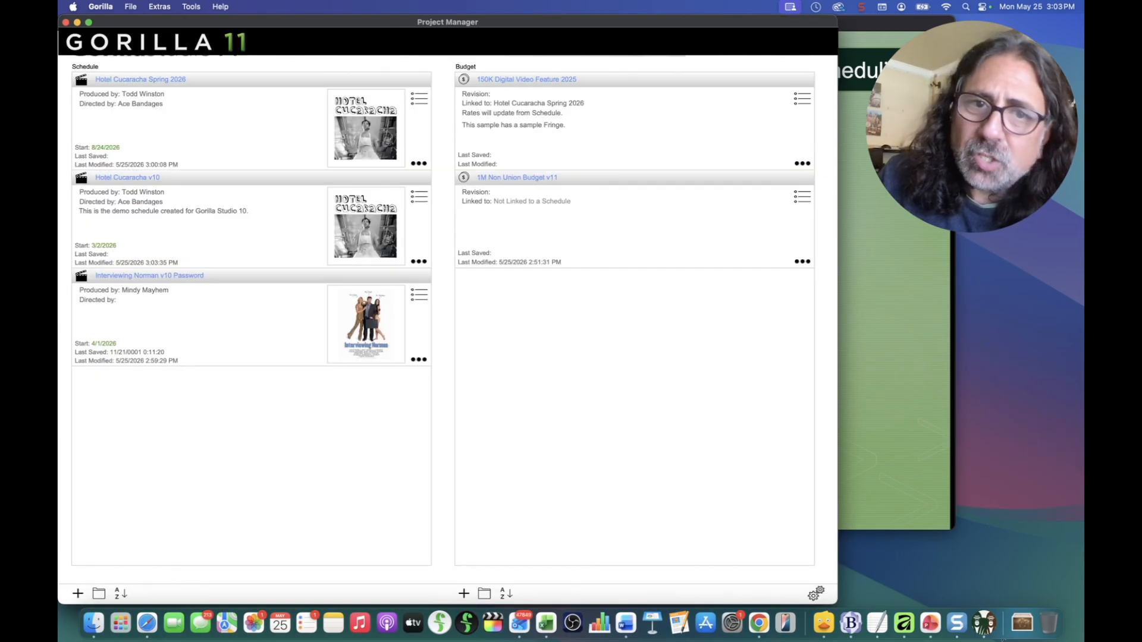
left_click(135, 80)
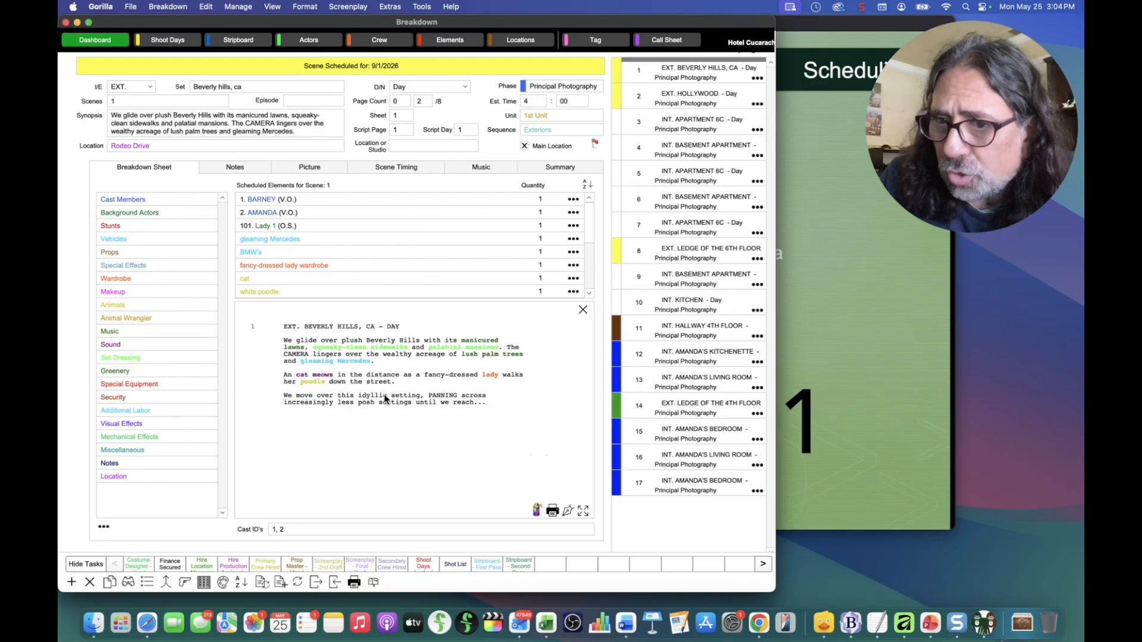
Step: Open the Screenplay menu's Import Screenplay Display from another Schedule dialog
left_click(156, 7)
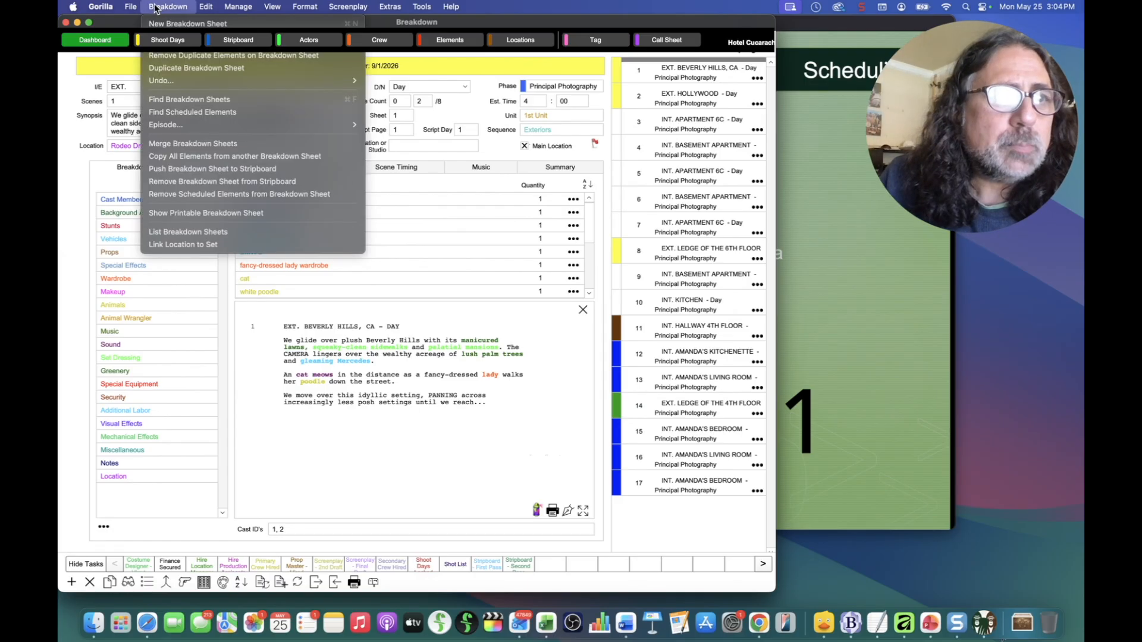
left_click(424, 213)
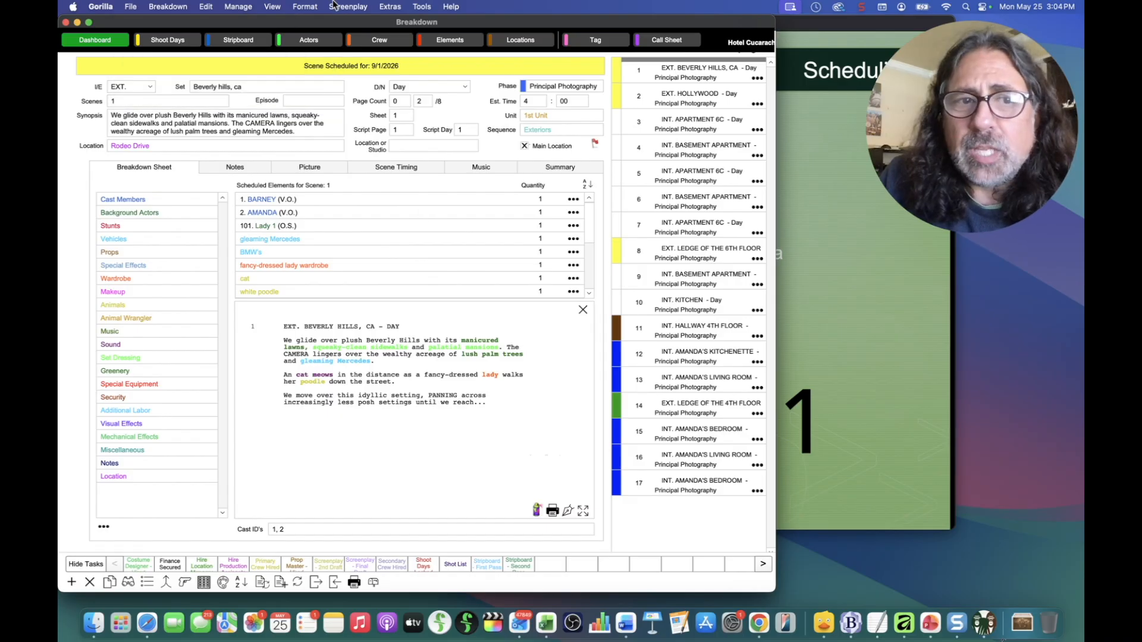
left_click(349, 7)
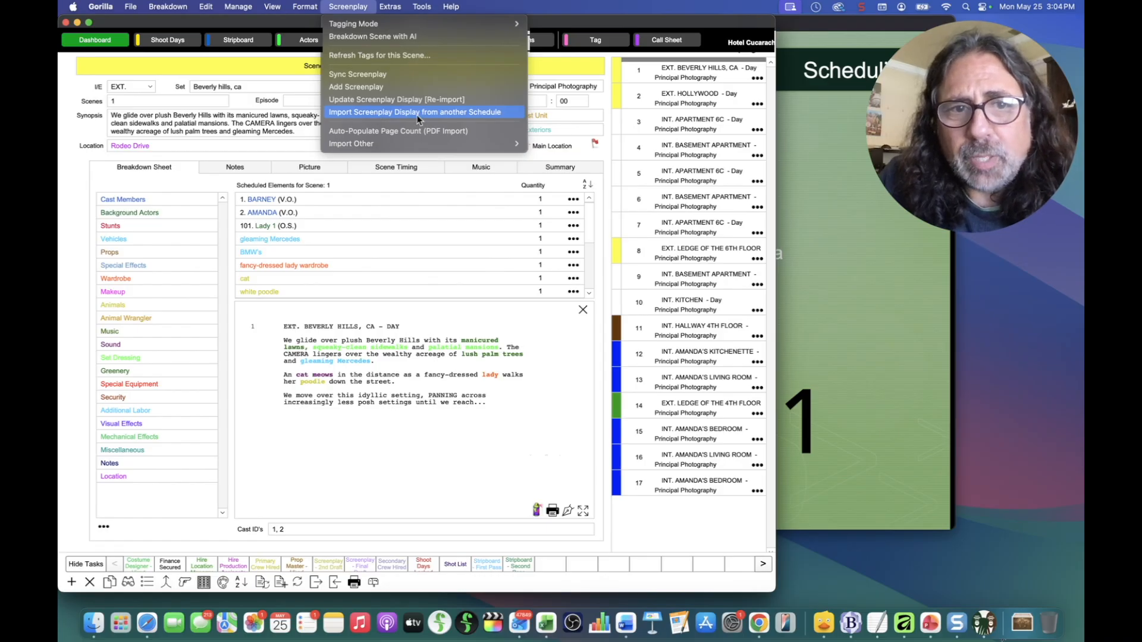
left_click(499, 117)
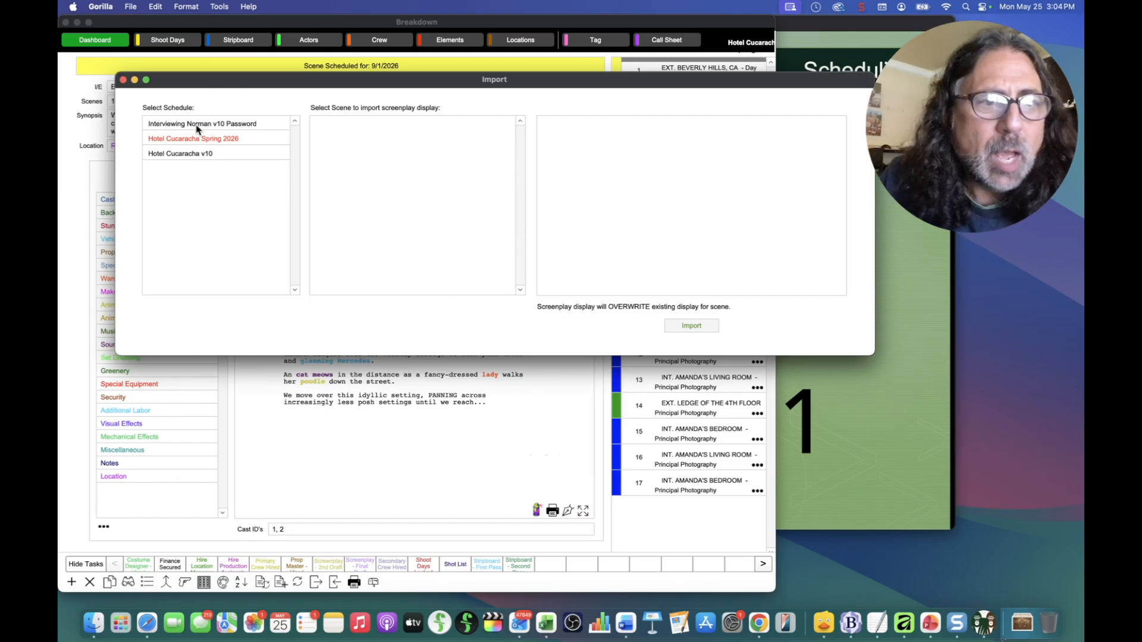
Step: Import scene 1's screenplay display (EXT. BEVERLY HILLS, CA - Dawn) from Hotel Cucaracha v10 into the current scene
left_click(160, 154)
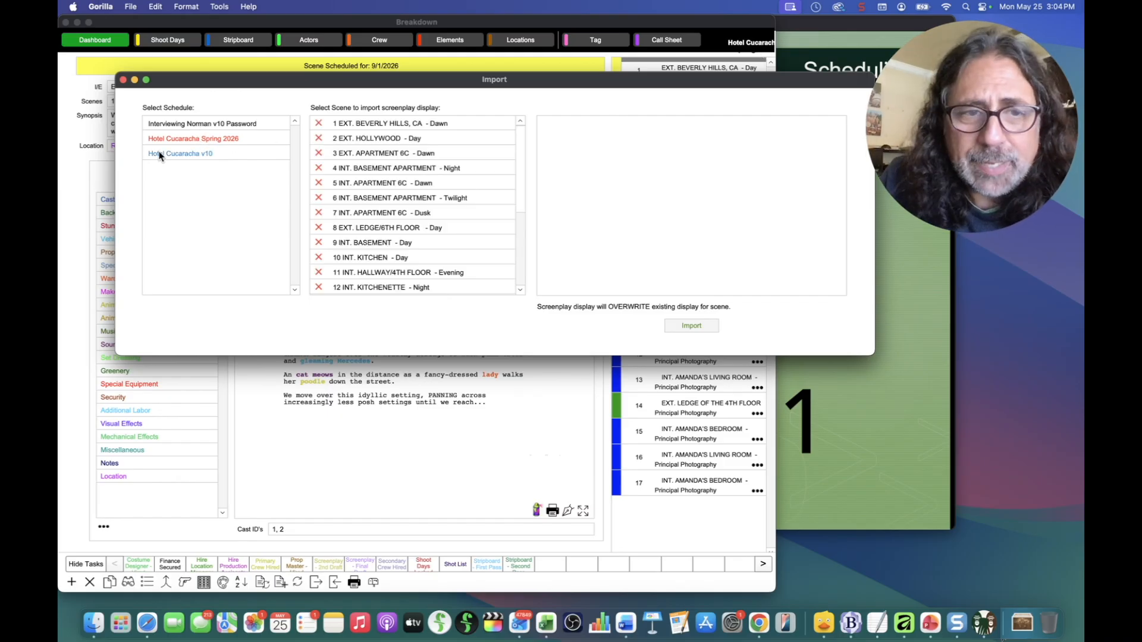
left_click(340, 126)
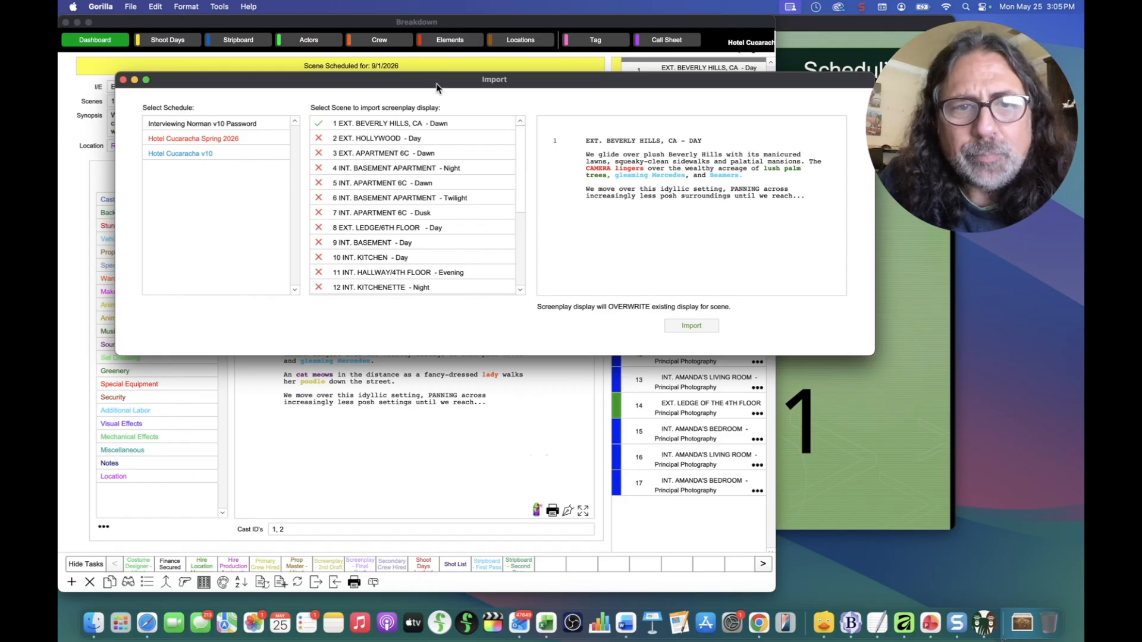
left_click_drag(435, 85, 362, 426)
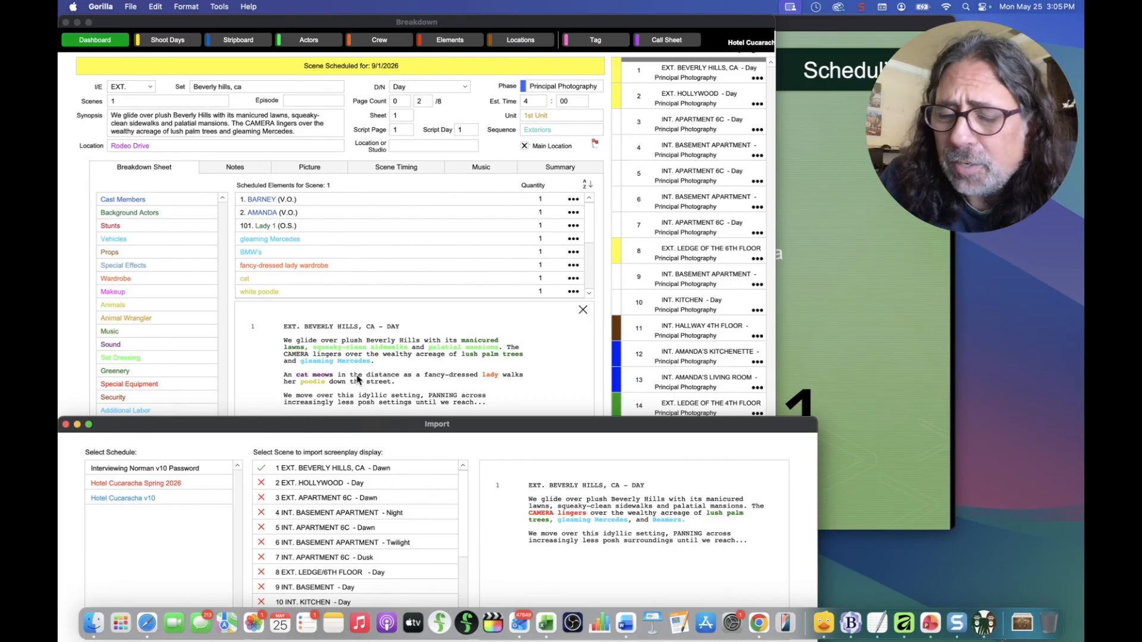
left_click_drag(331, 427, 621, 447)
left_click(523, 426)
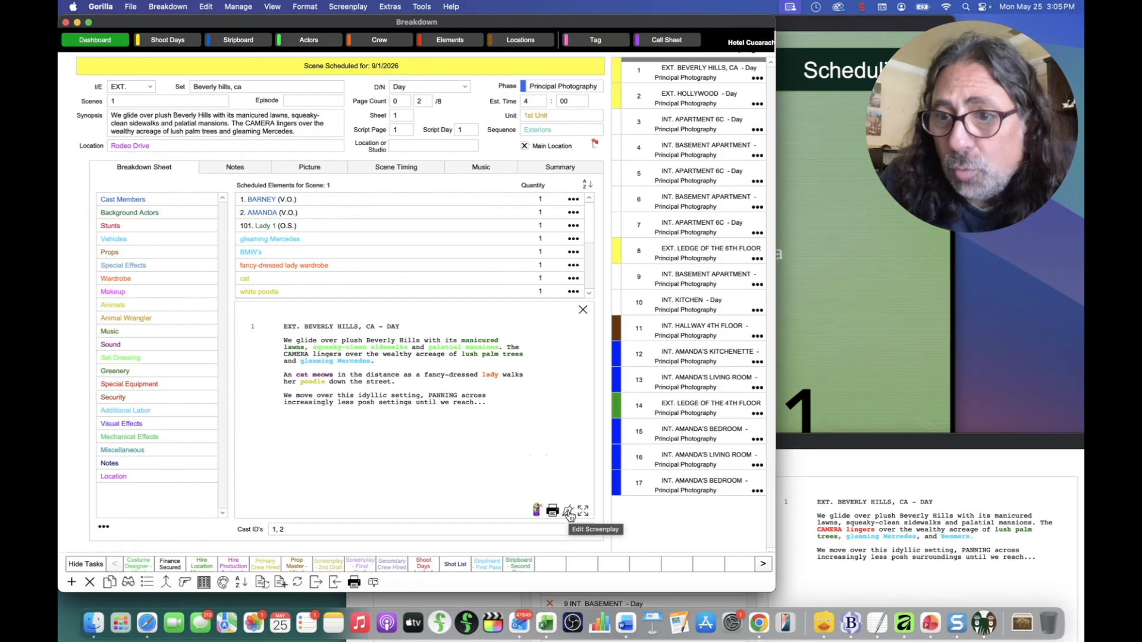
left_click_drag(869, 449, 661, 148)
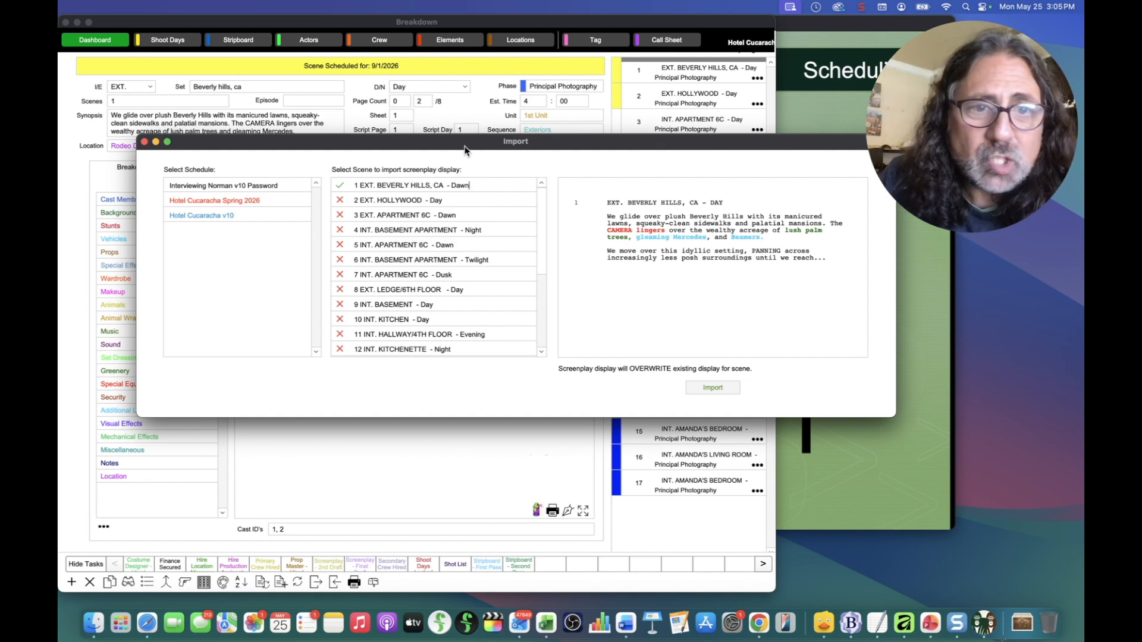
left_click_drag(465, 148, 460, 153)
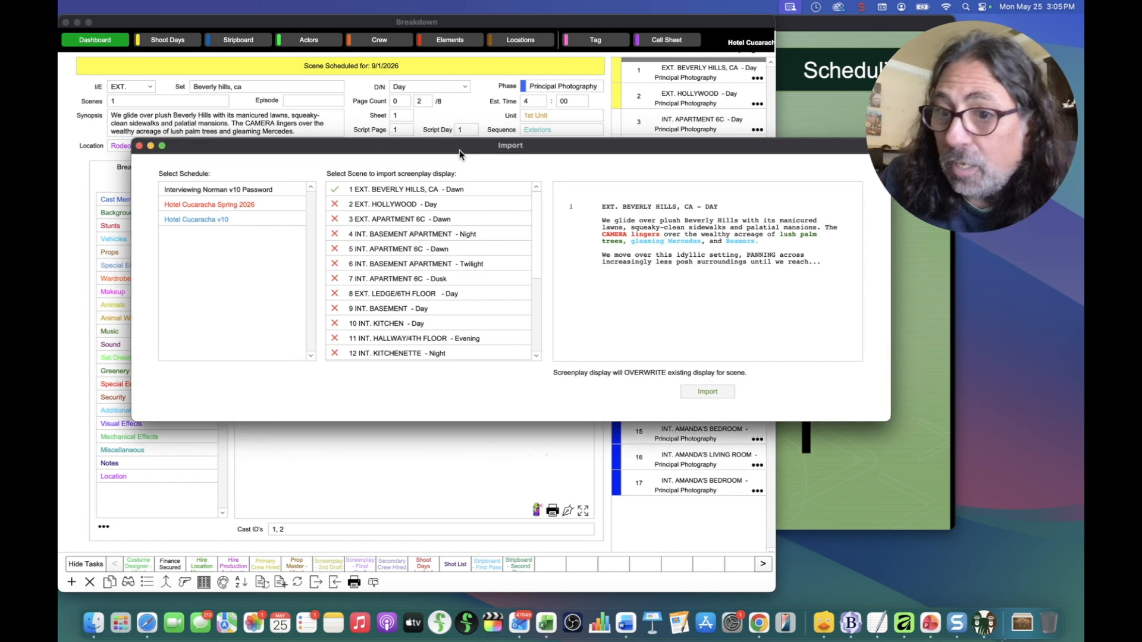
left_click(698, 397)
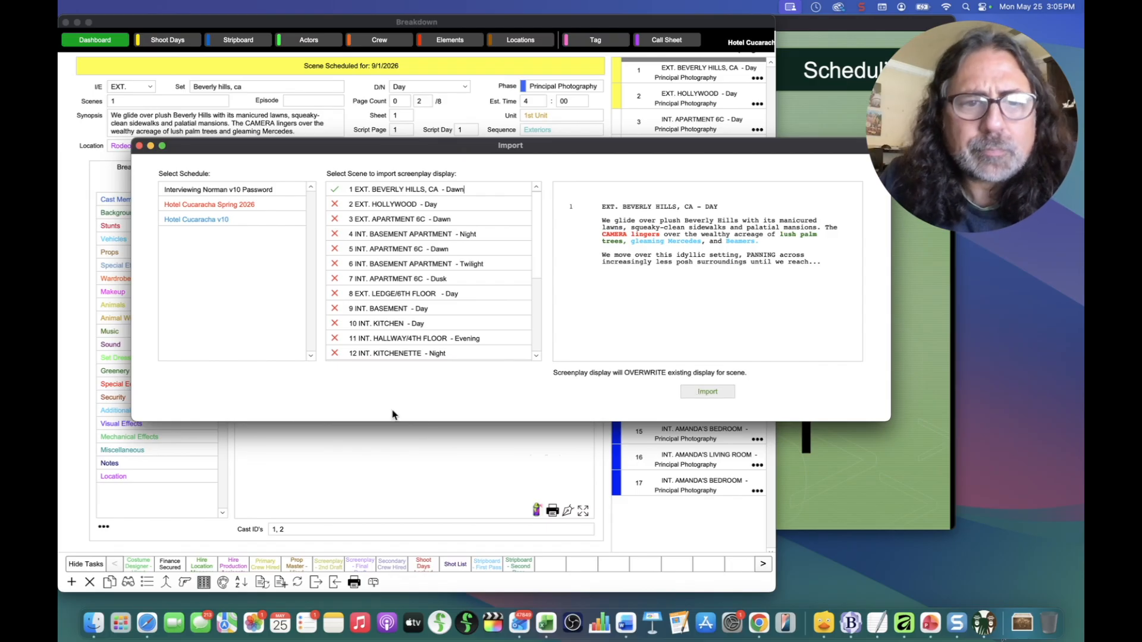